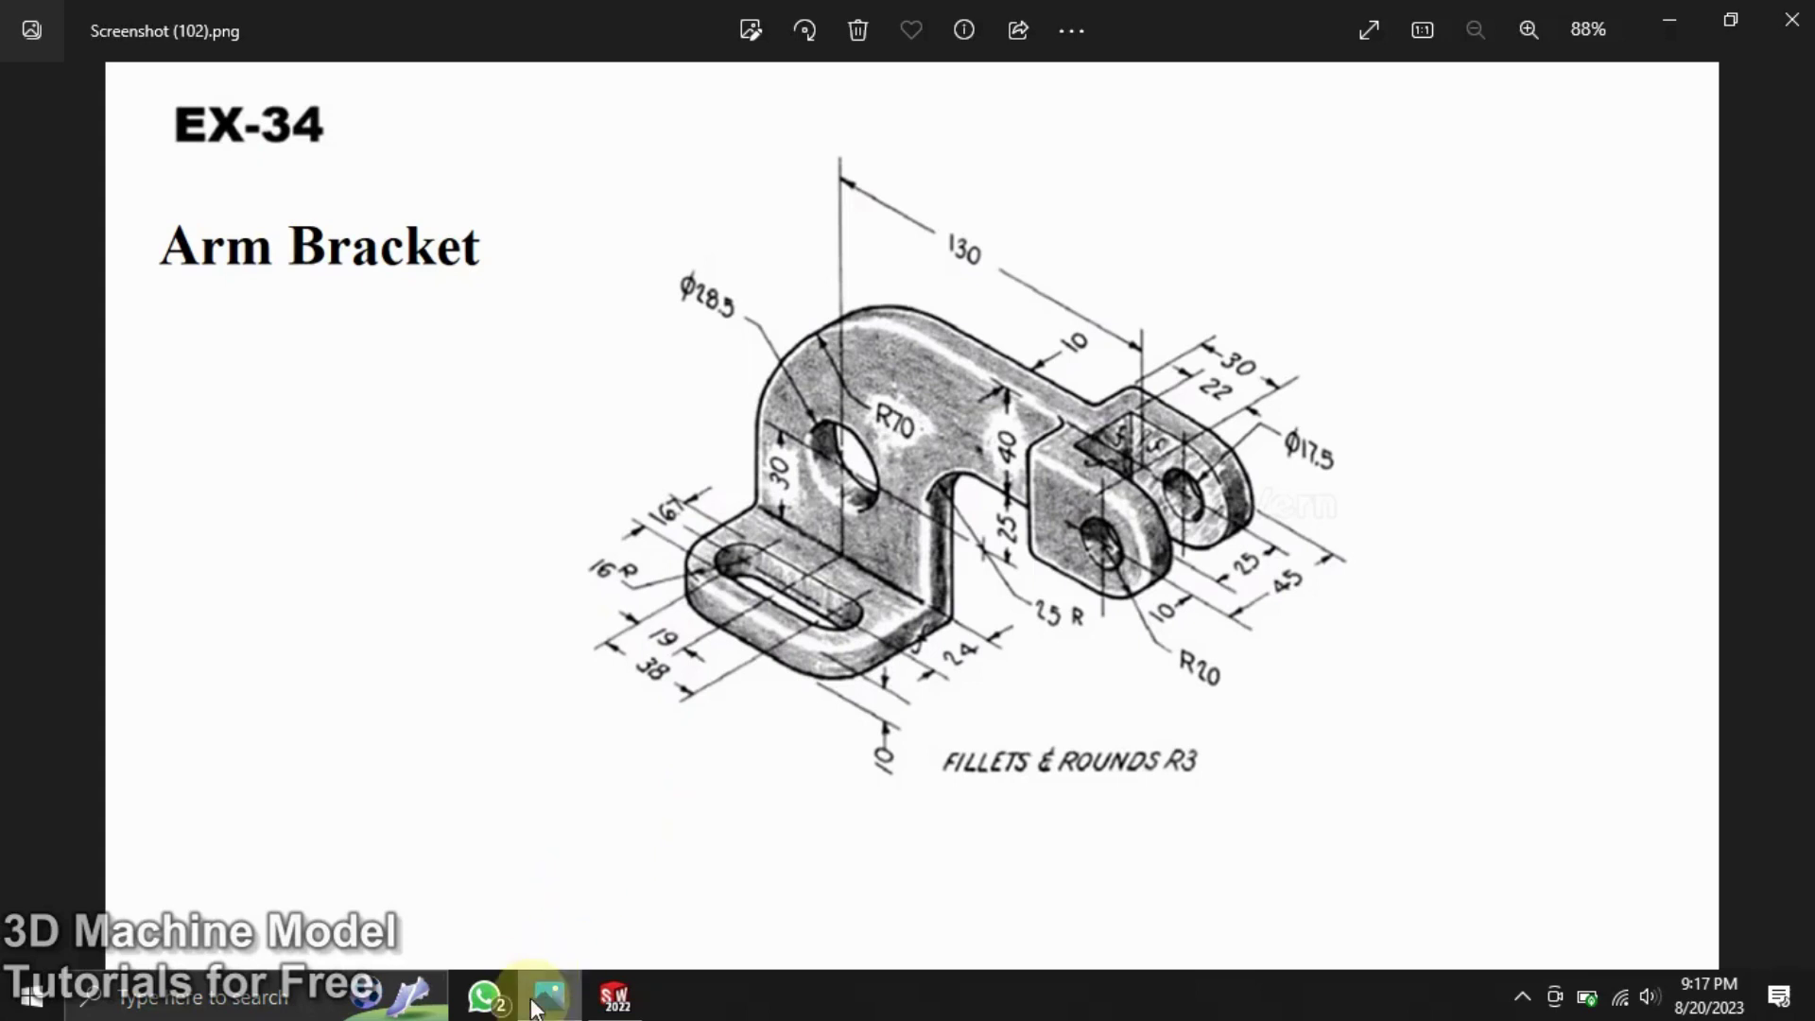
Step: Draw a center rectangle with its centre on the origin
left_click(535, 1008)
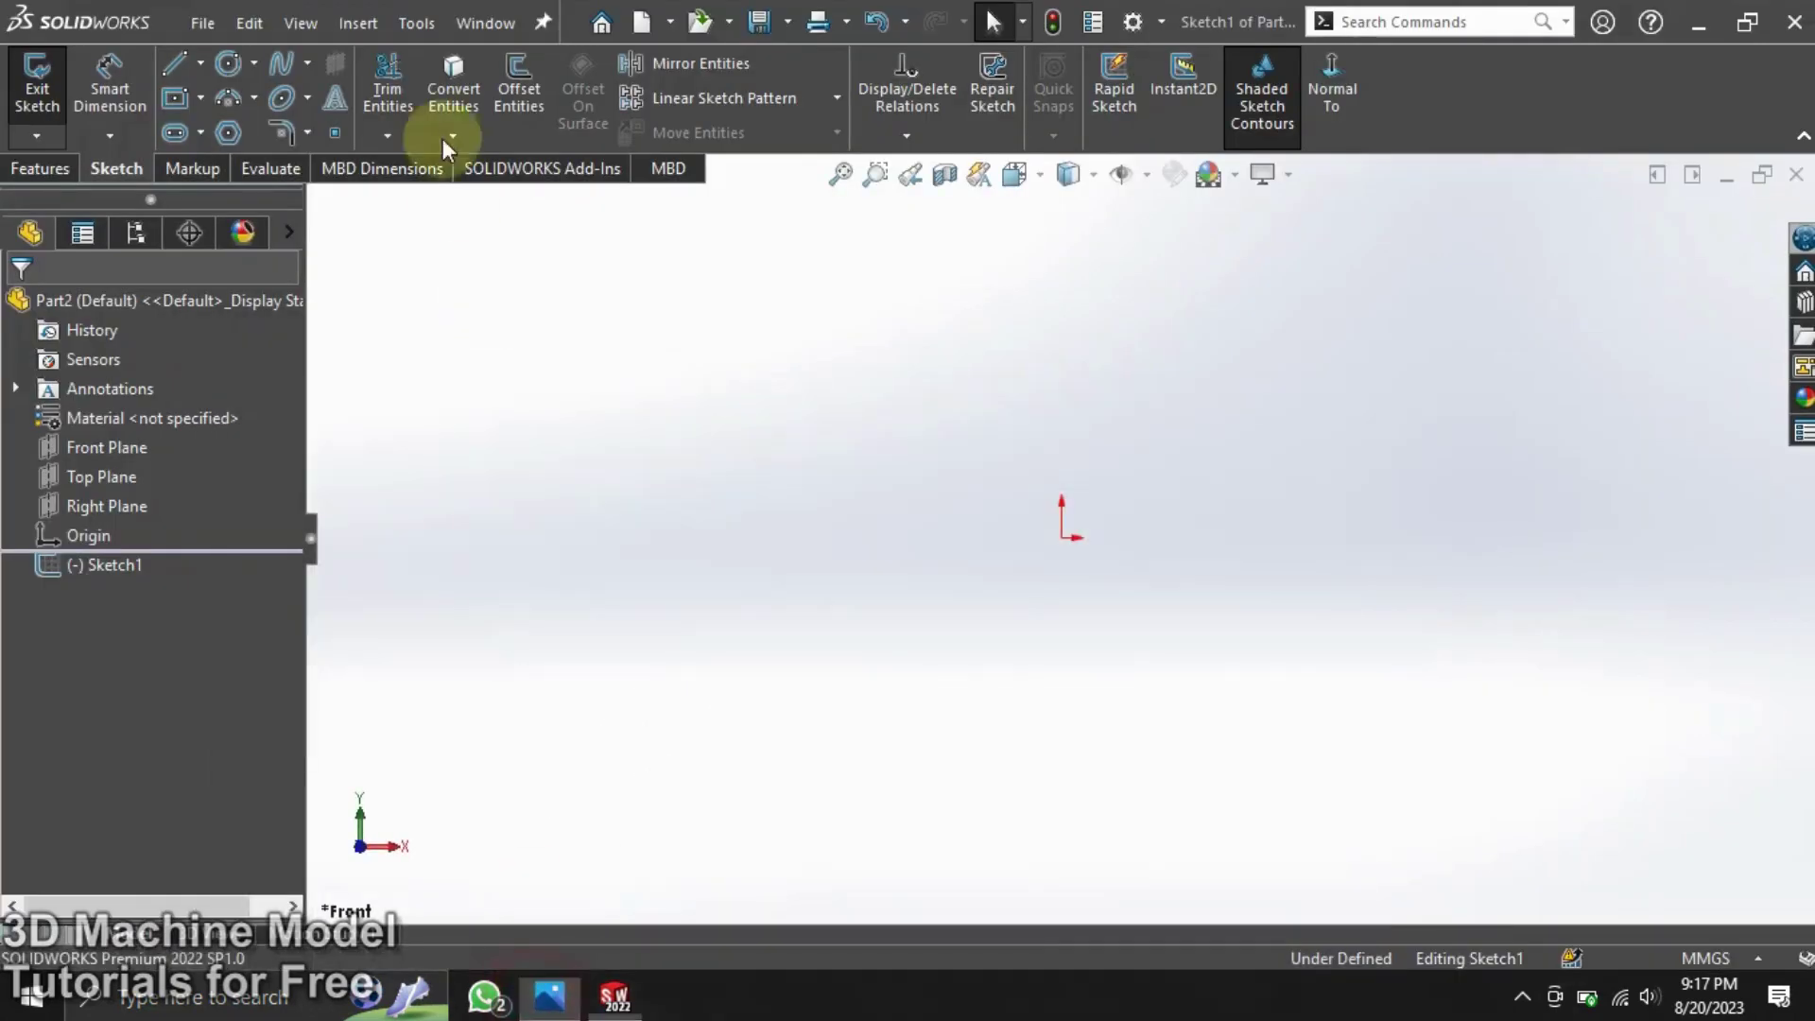
left_click(173, 98)
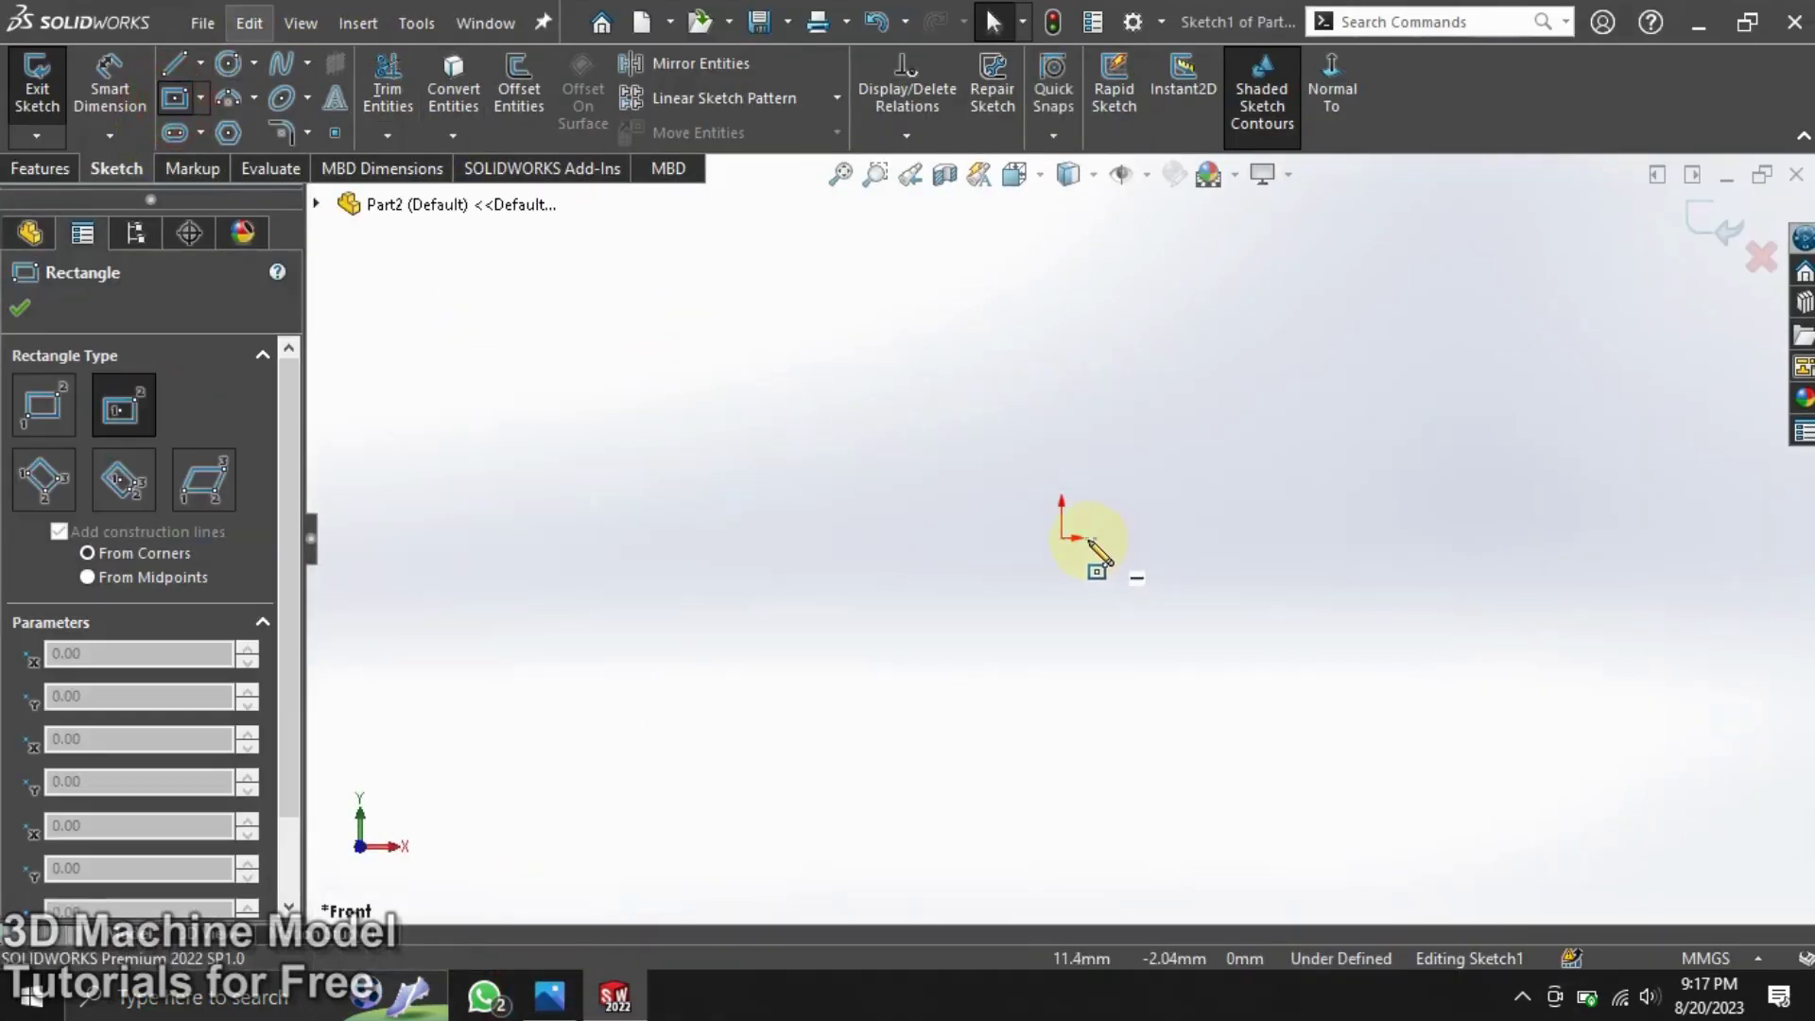
left_click(1061, 537)
left_click(895, 469)
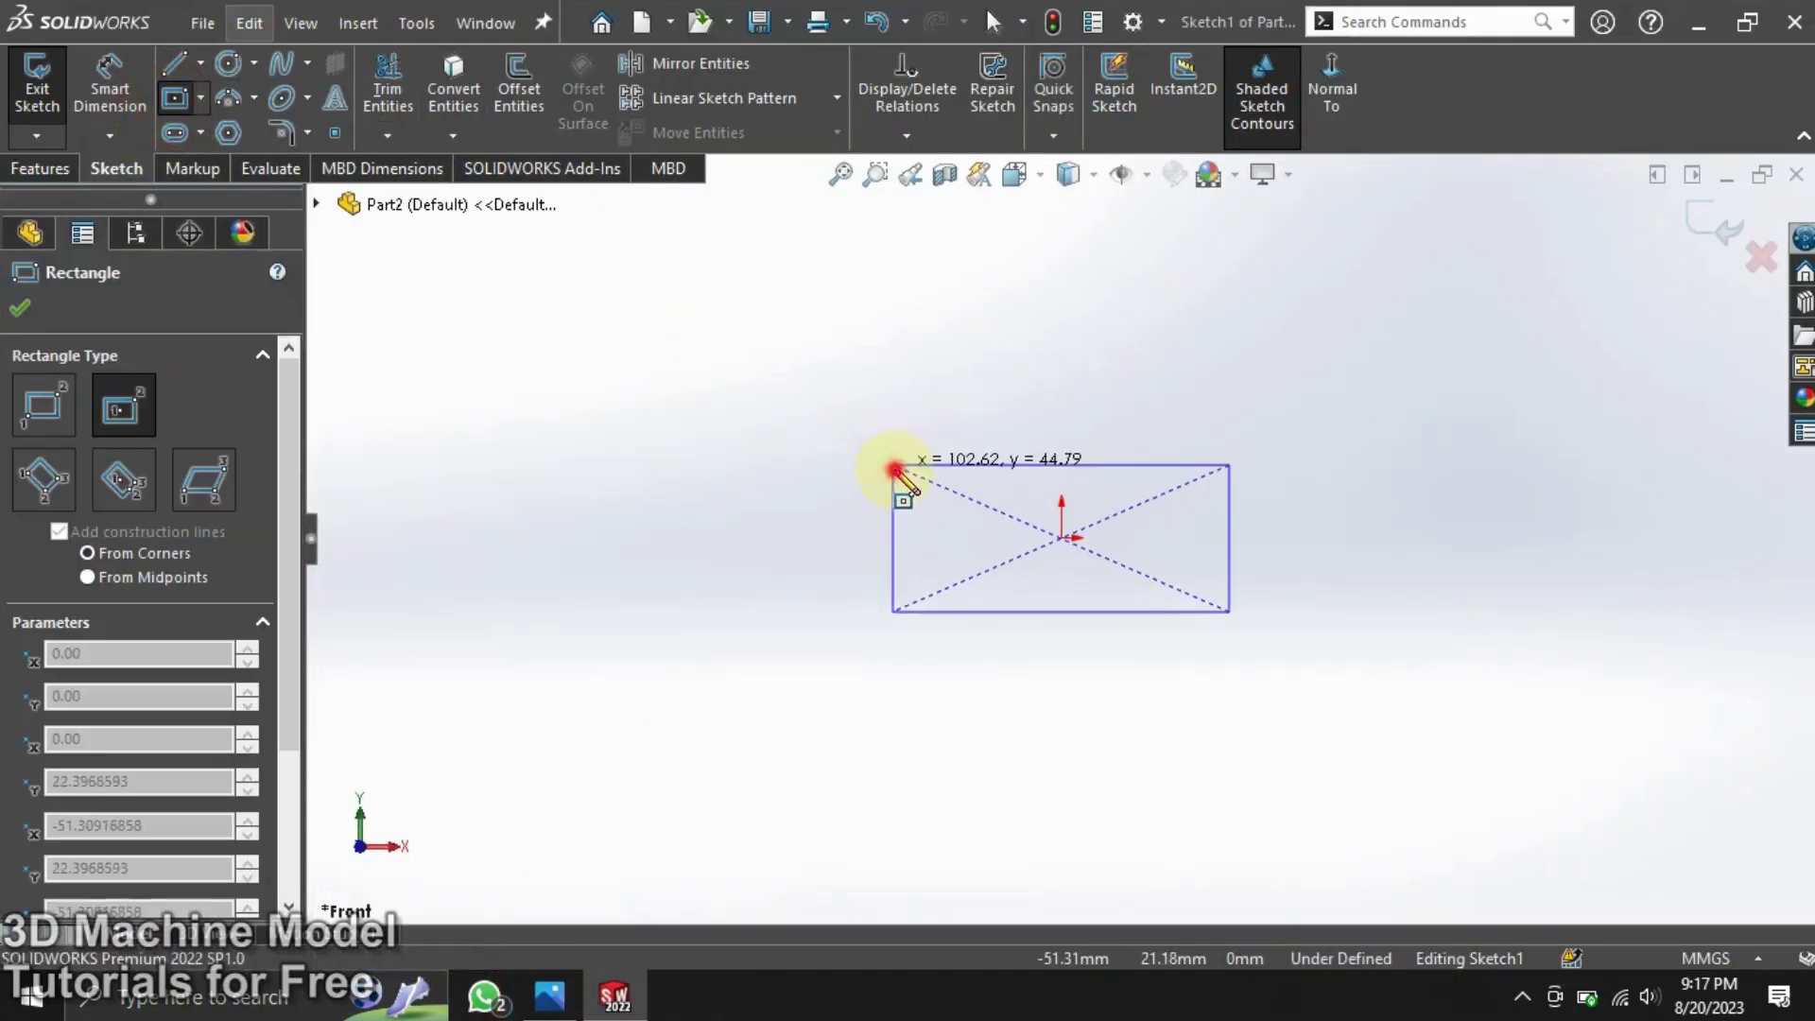
left_click(152, 94)
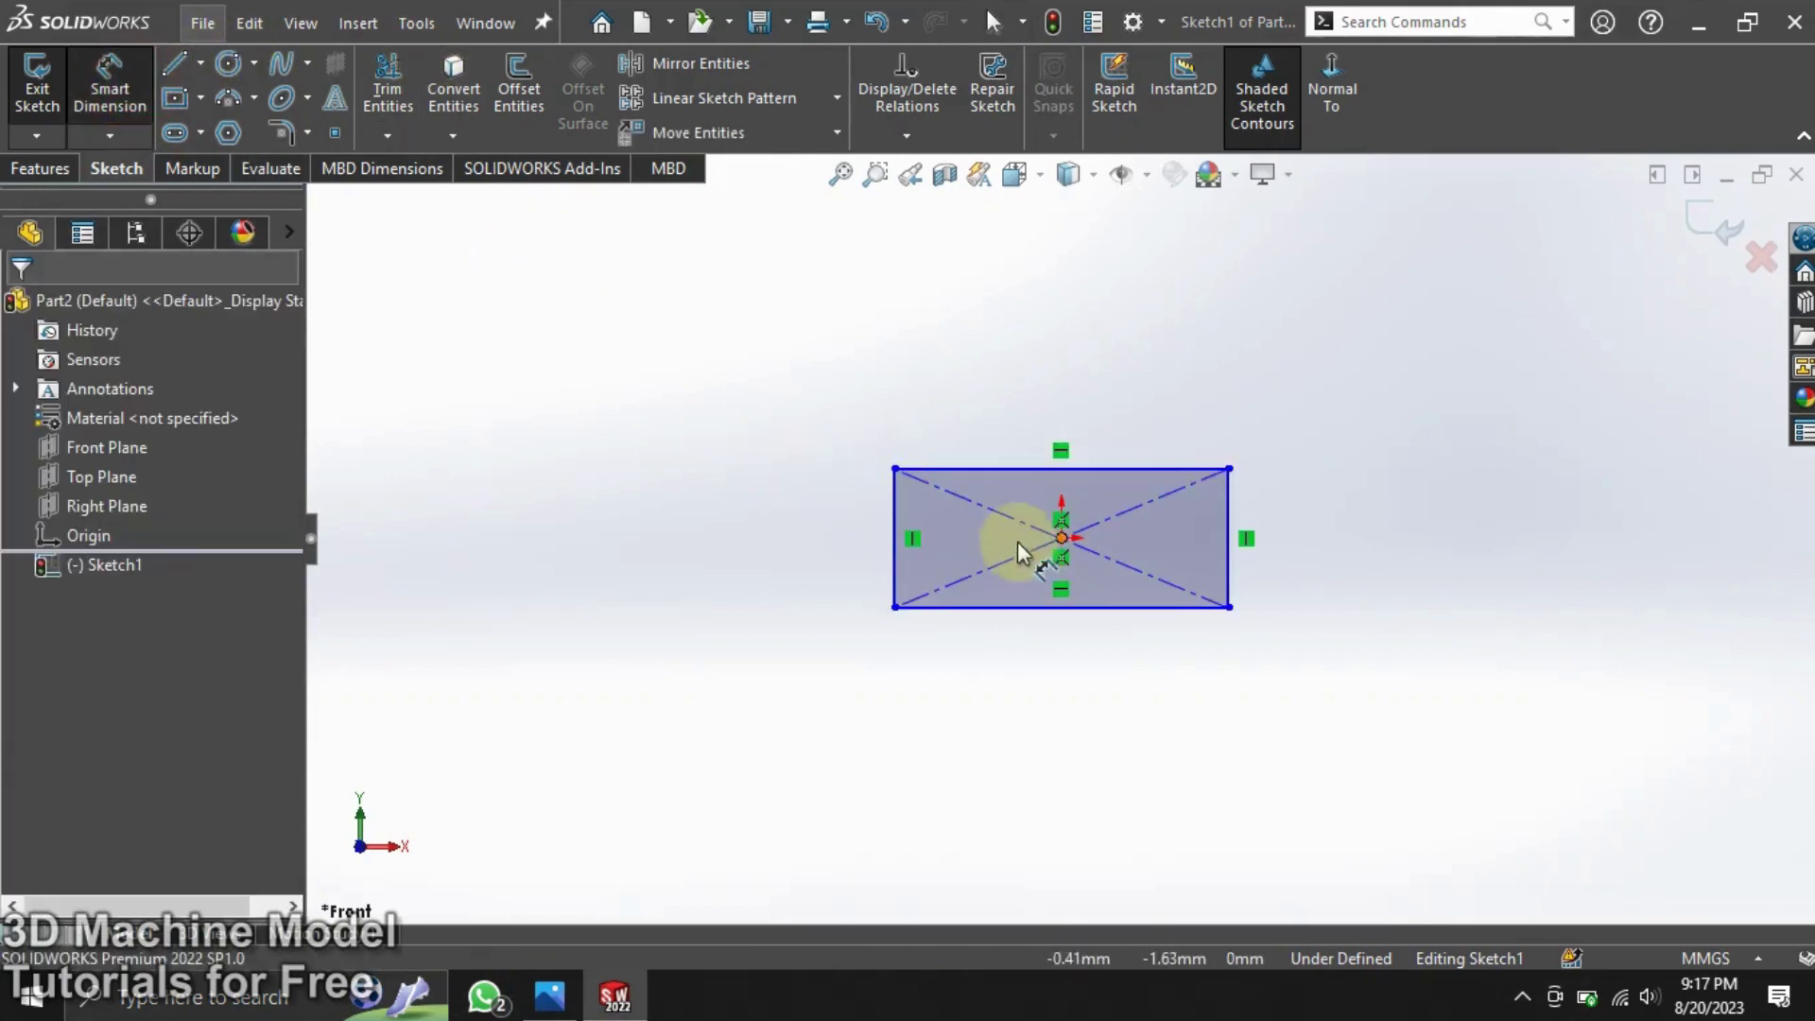
Step: Dimension the rectangle 40 mm tall and 70 mm wide
left_click(899, 548)
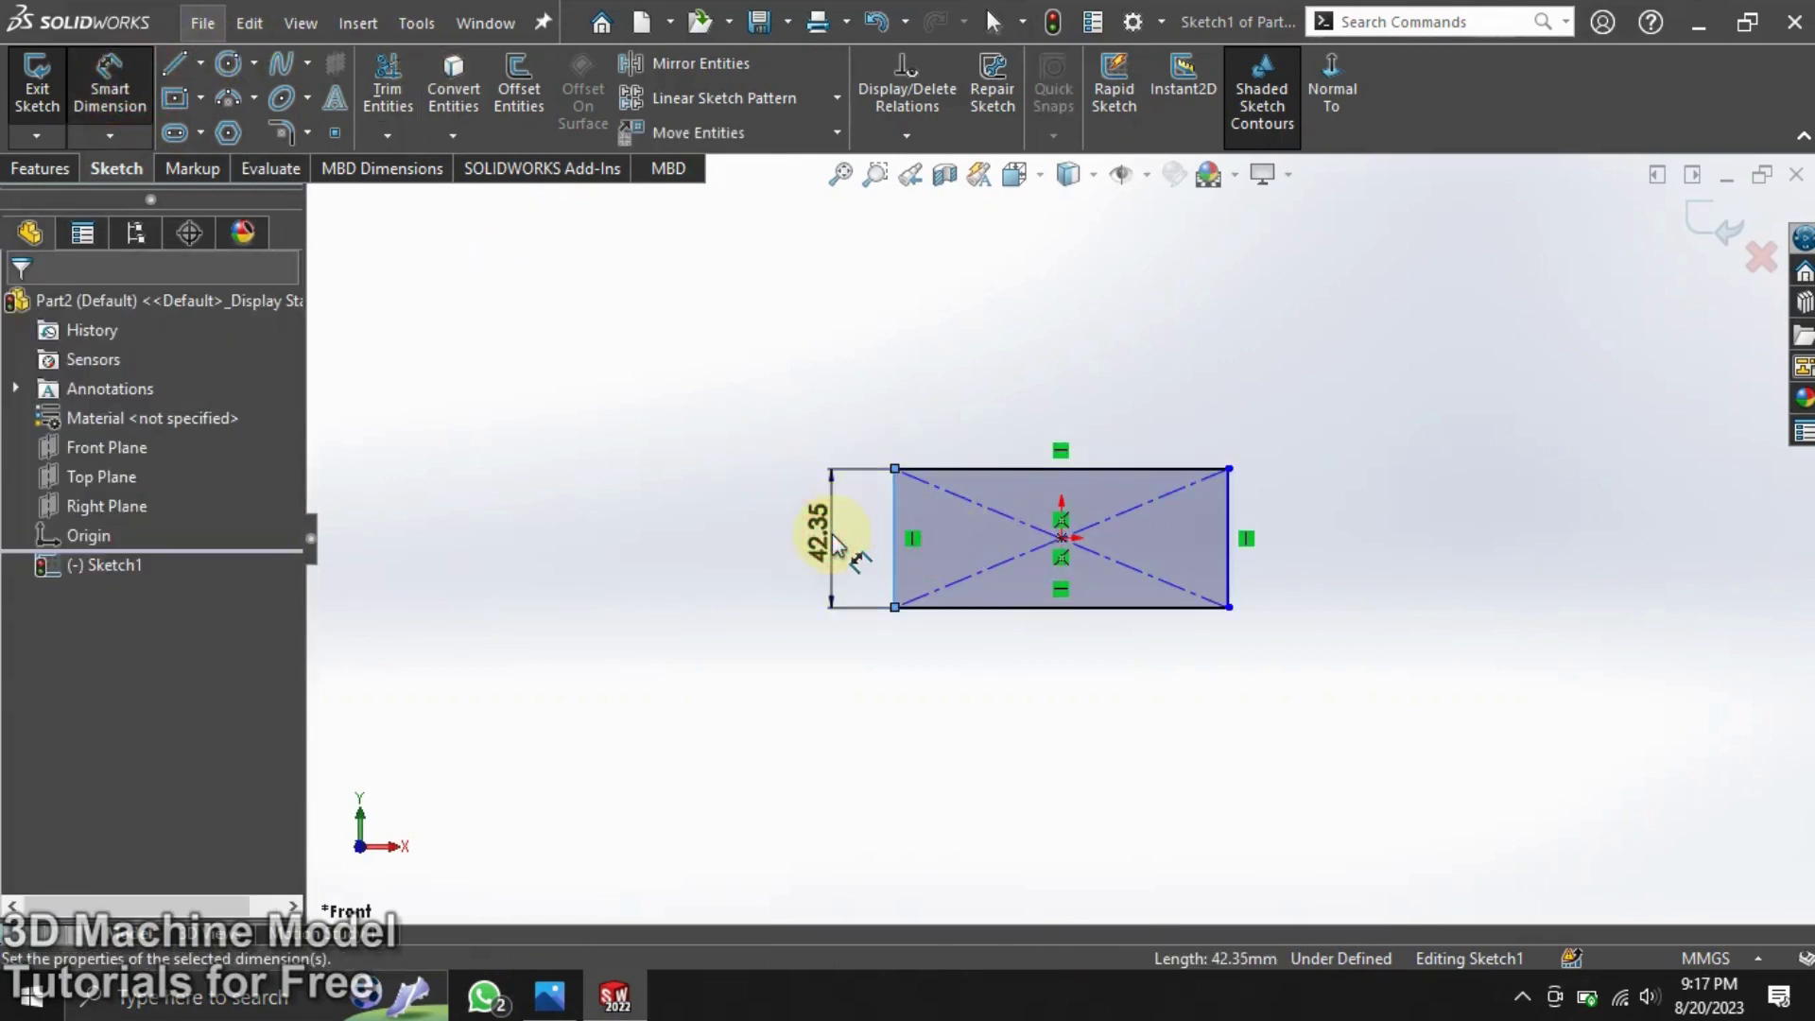
left_click(822, 534)
type("40")
key("Return")
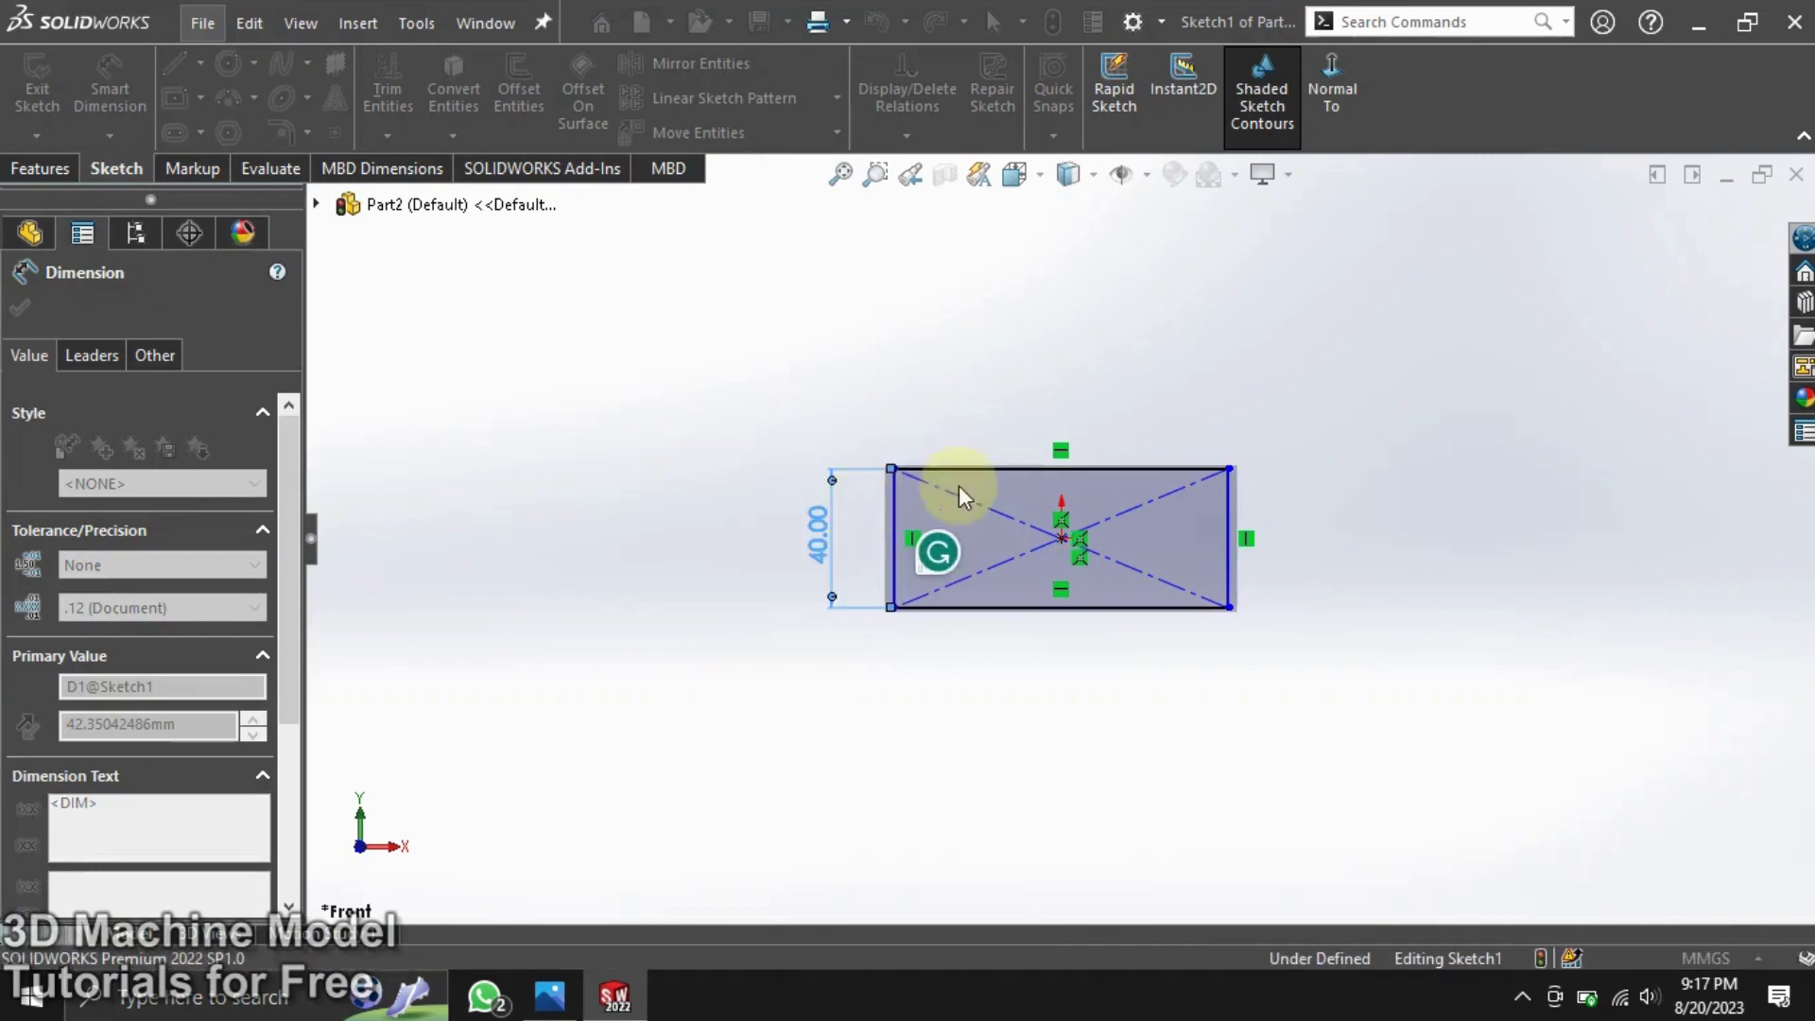
left_click(1024, 467)
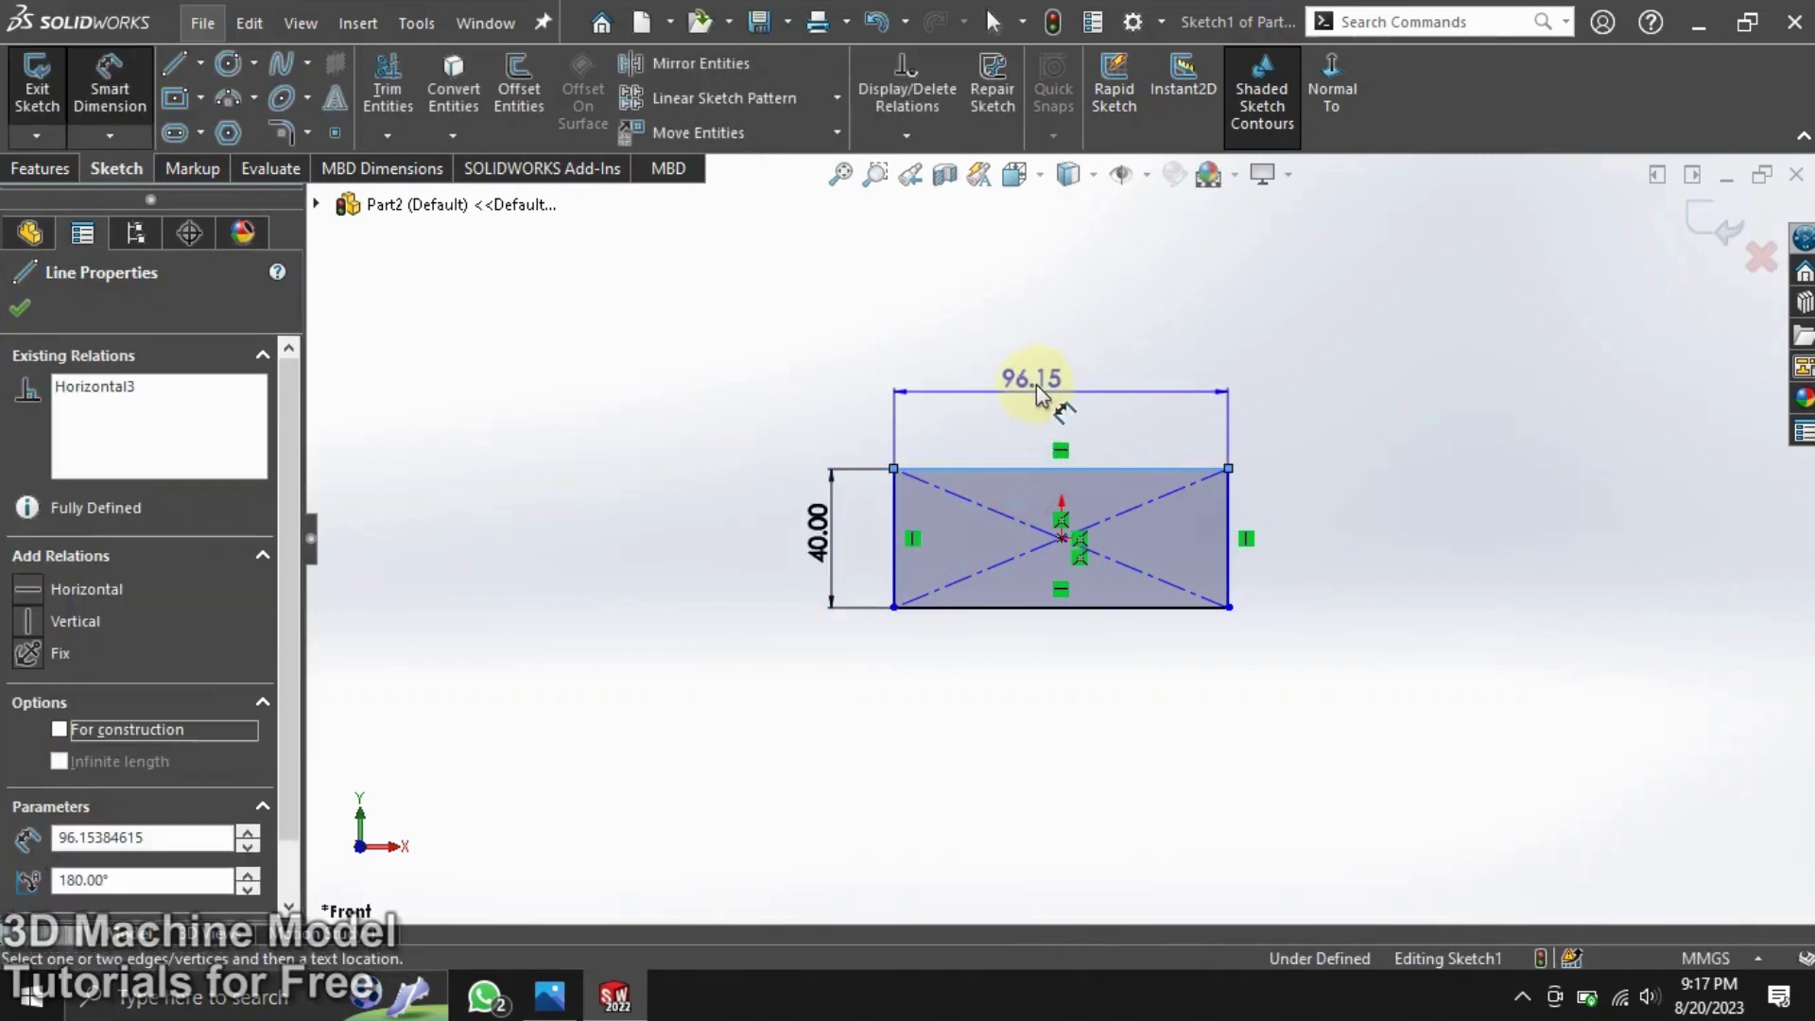
left_click(1037, 383)
type("96.15384615mm")
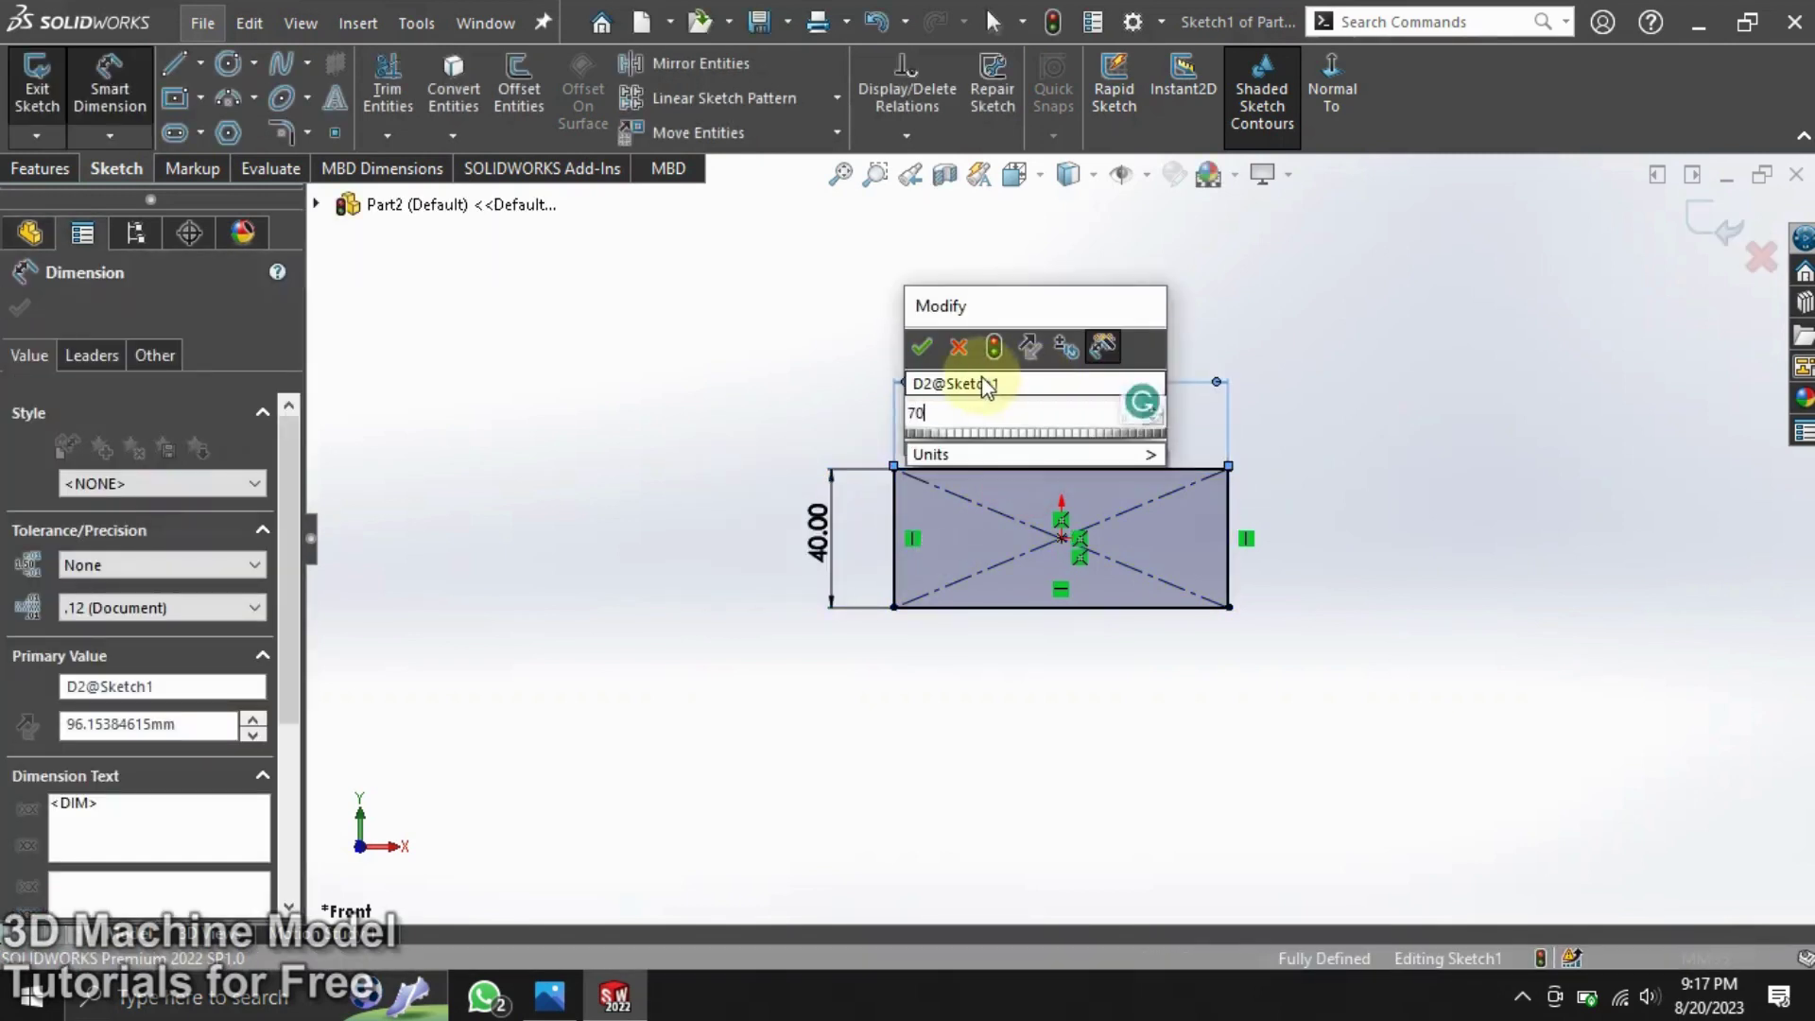
key("Return")
type("70")
key("Return")
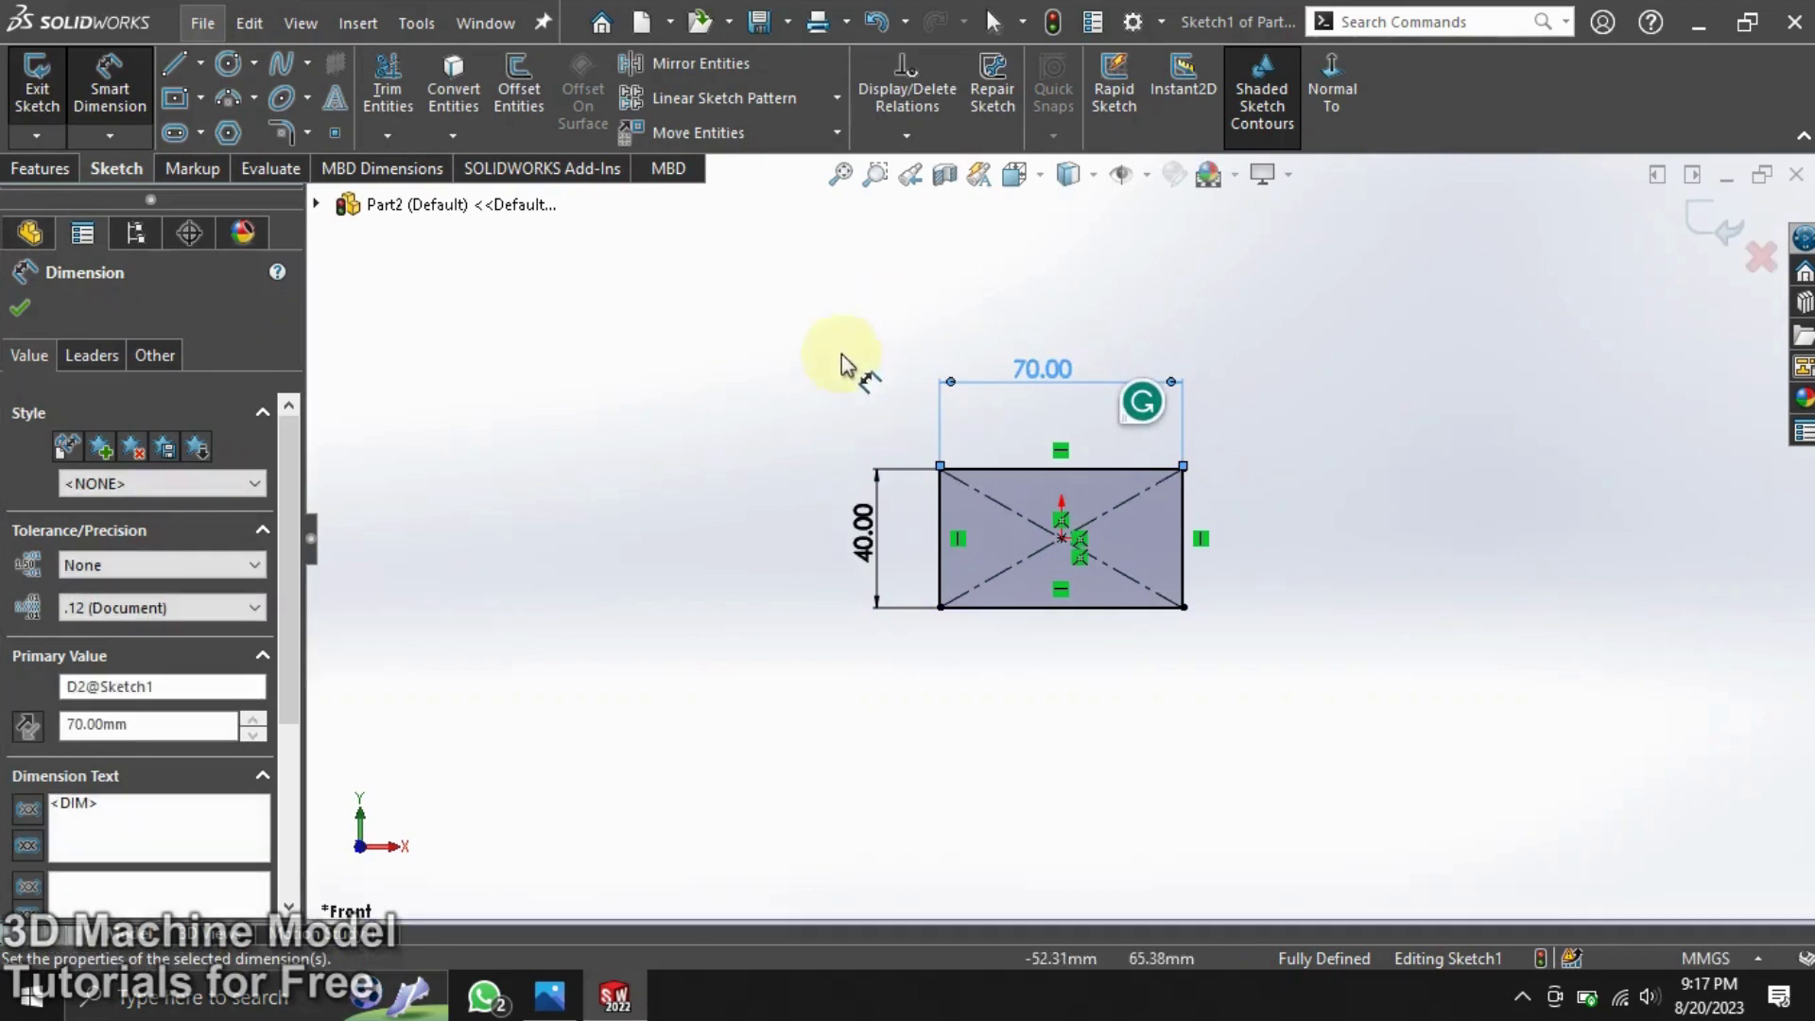
left_click(187, 134)
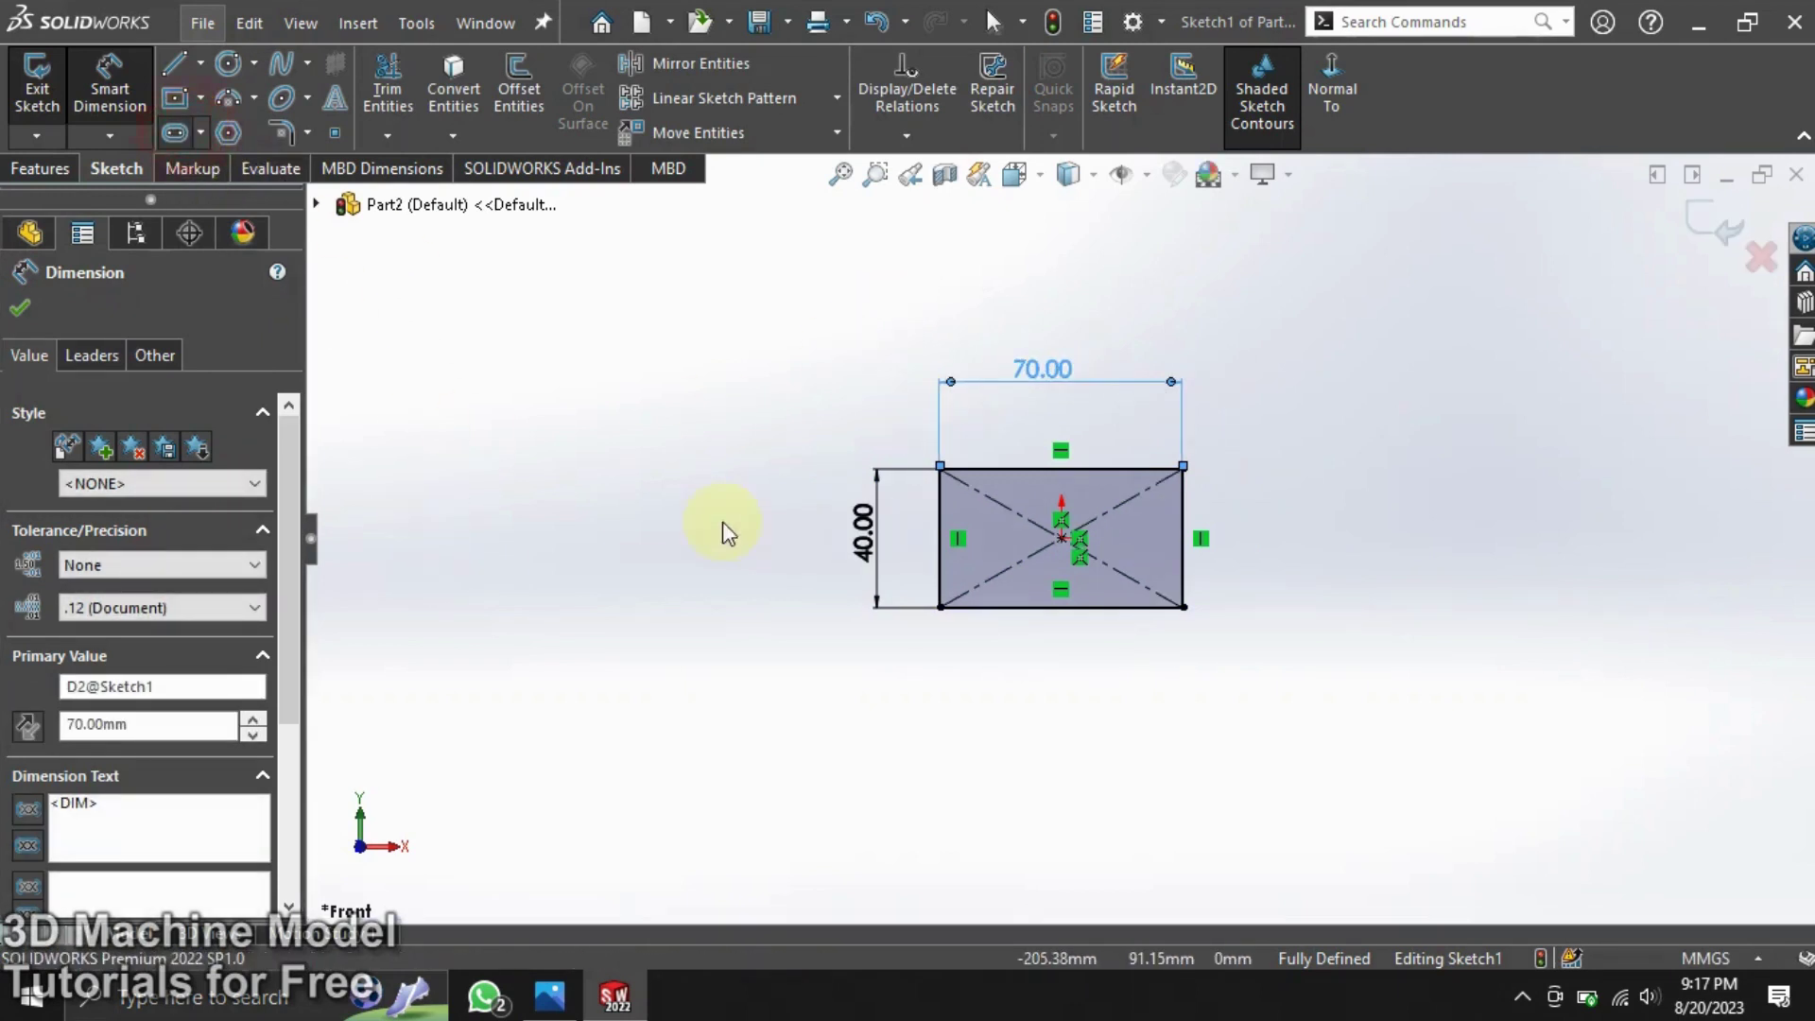
Step: Draw a horizontal straight slot across the rectangle just below its centre
scroll(1012, 539, "down", 2)
scroll(1020, 550, "down", 2)
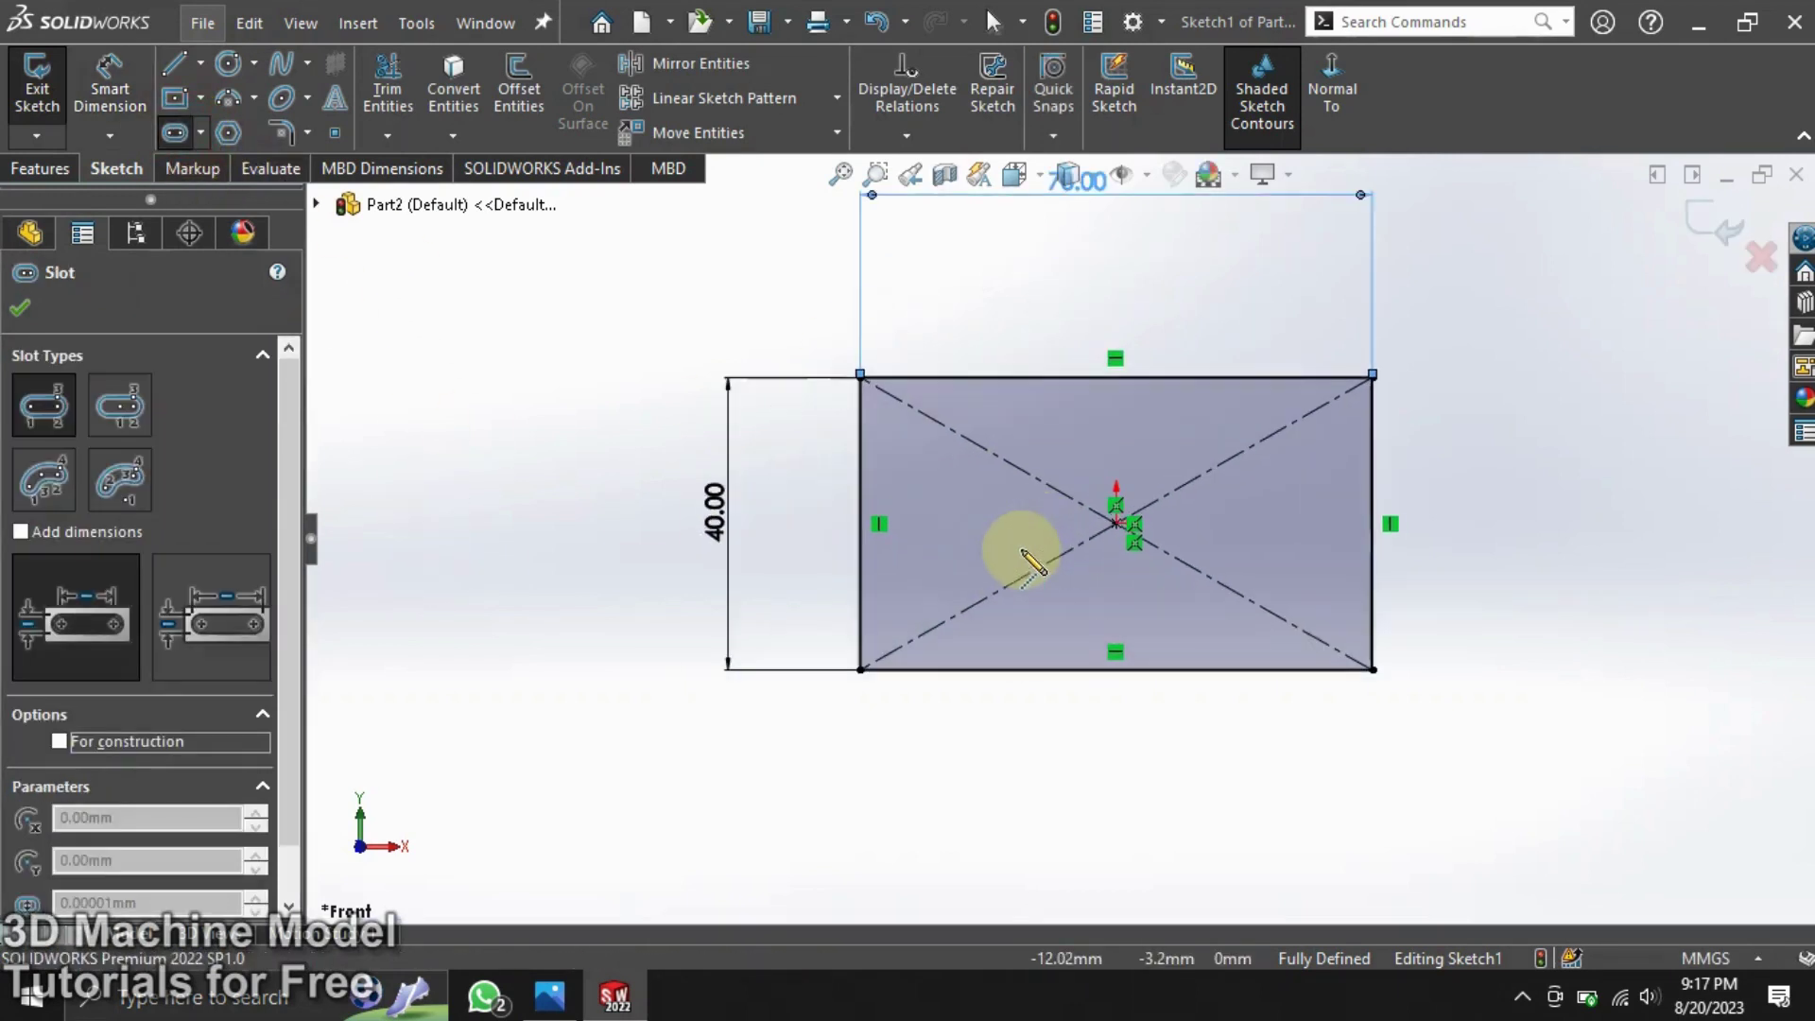
left_click(963, 564)
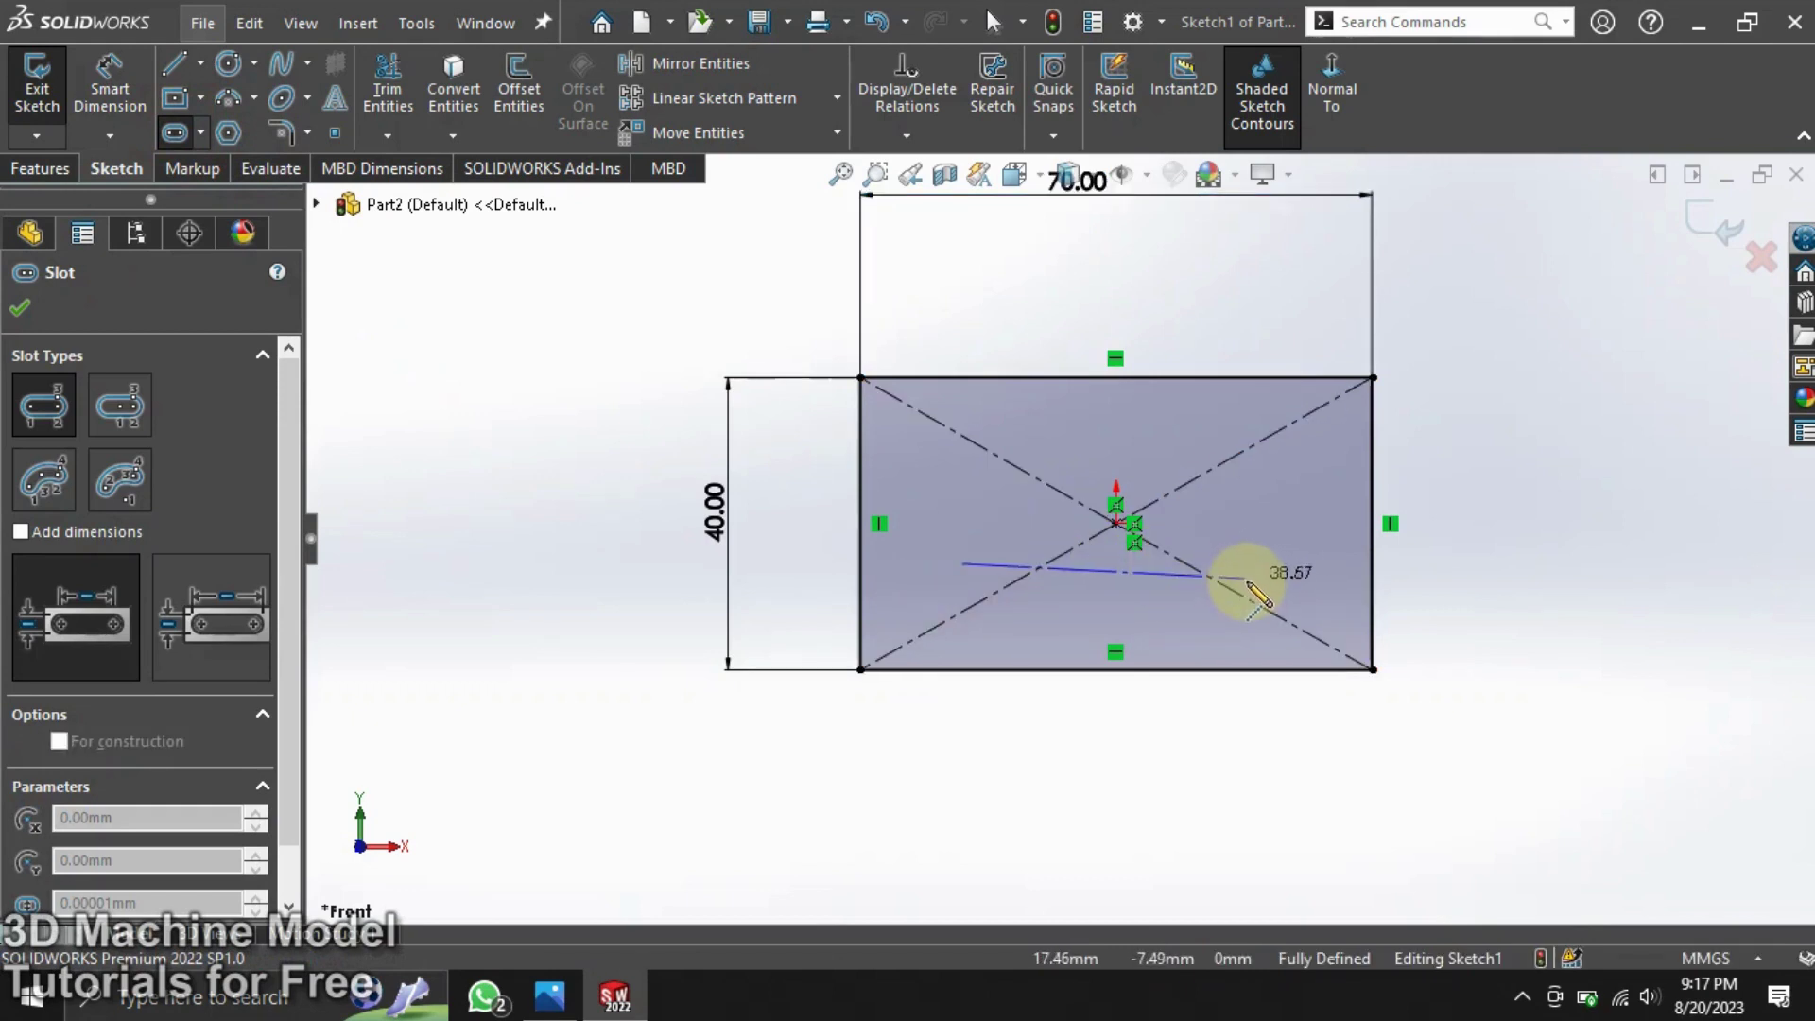
left_click(1289, 563)
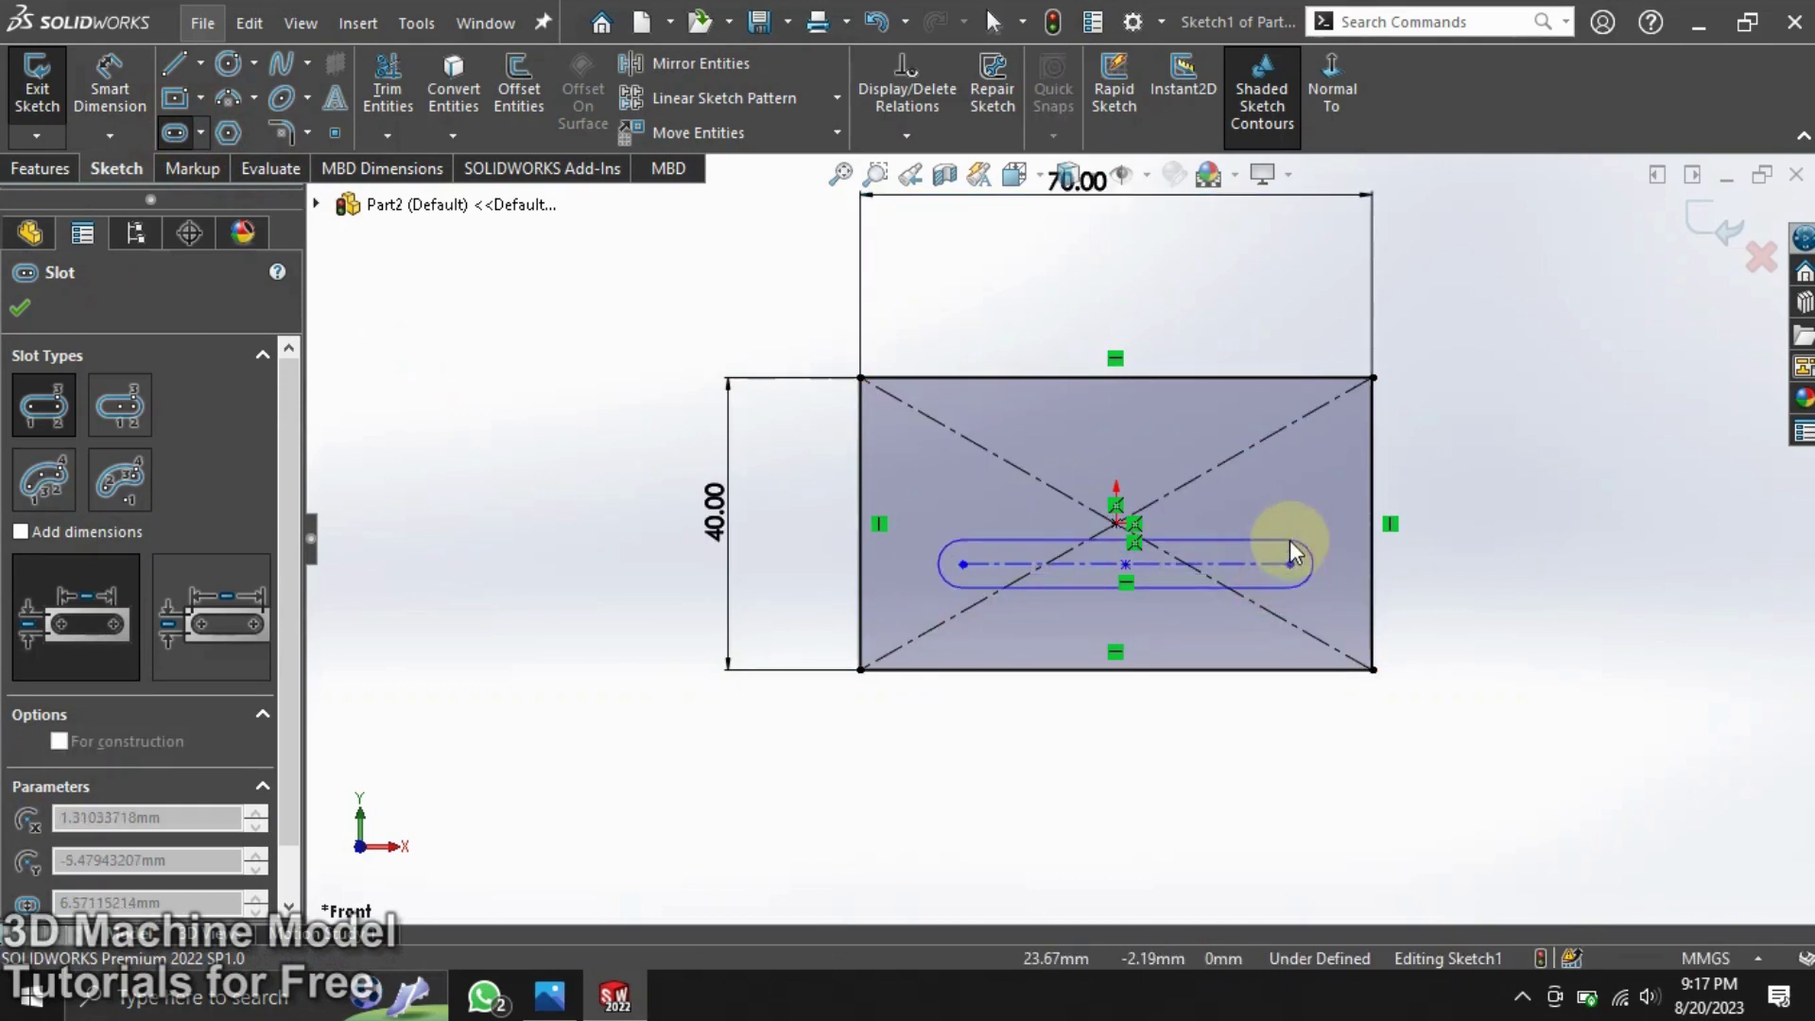
left_click(1290, 521)
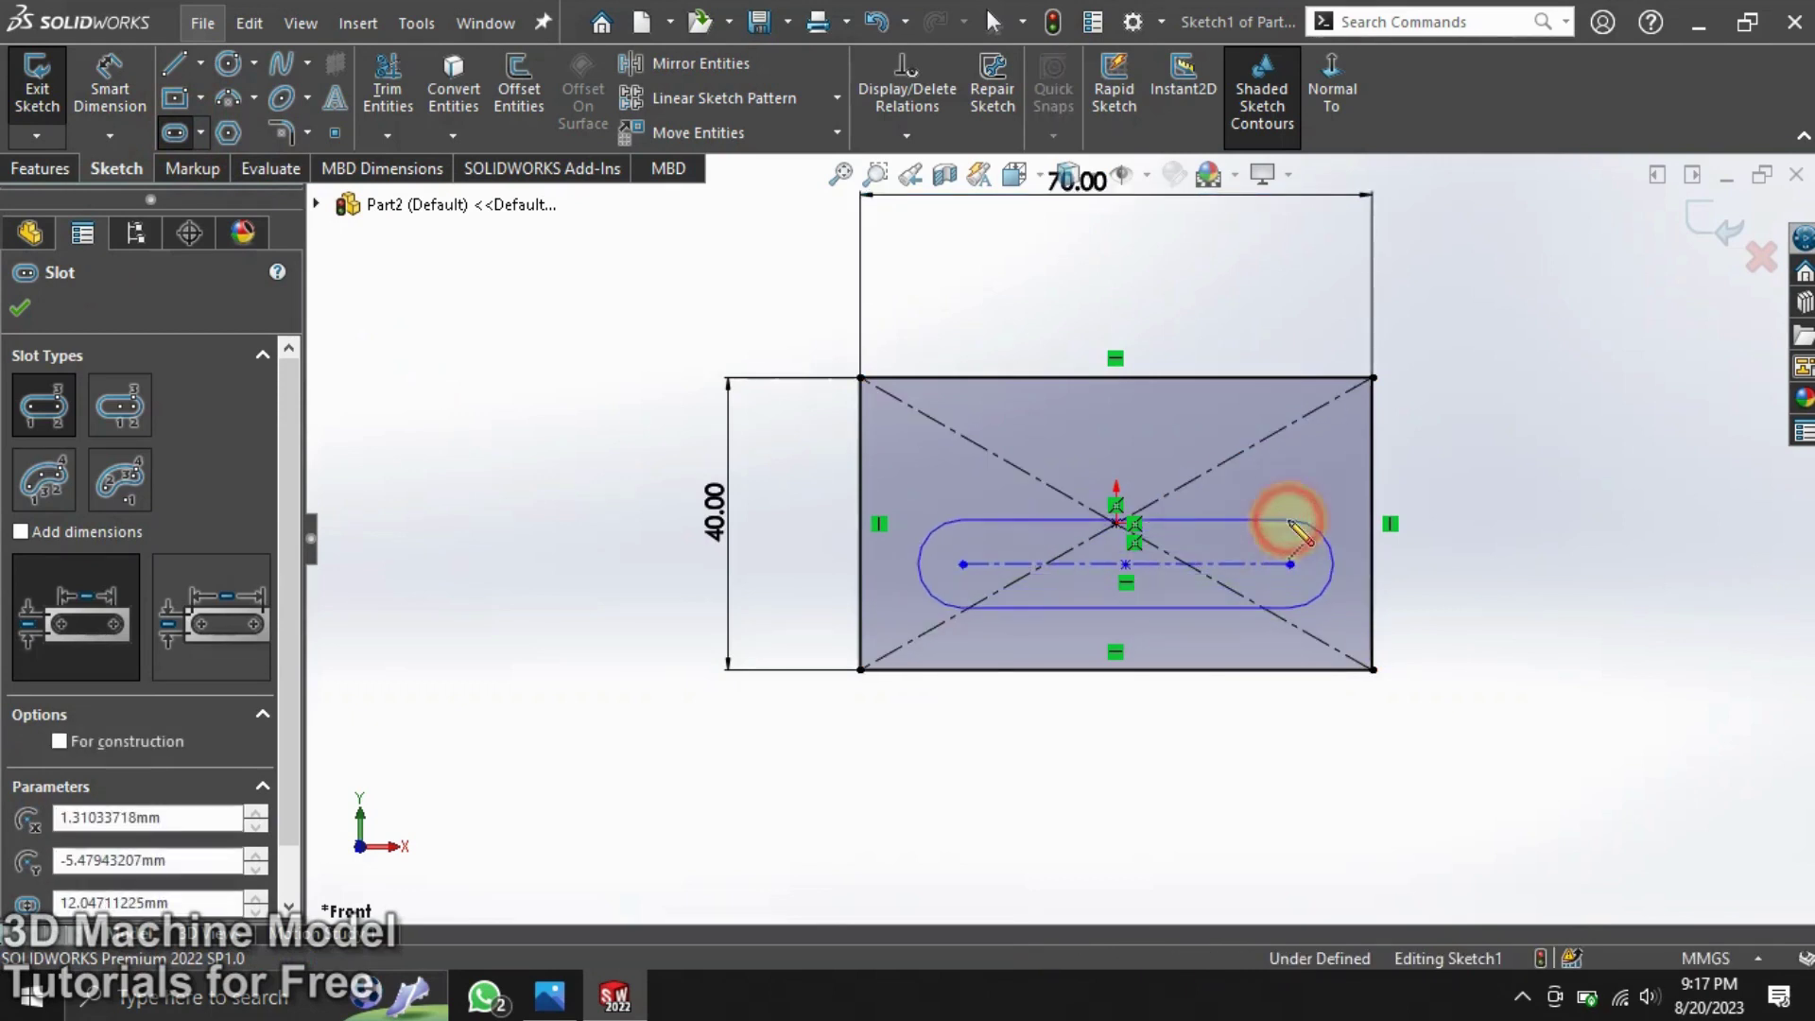
right_click(586, 560)
left_click(610, 558)
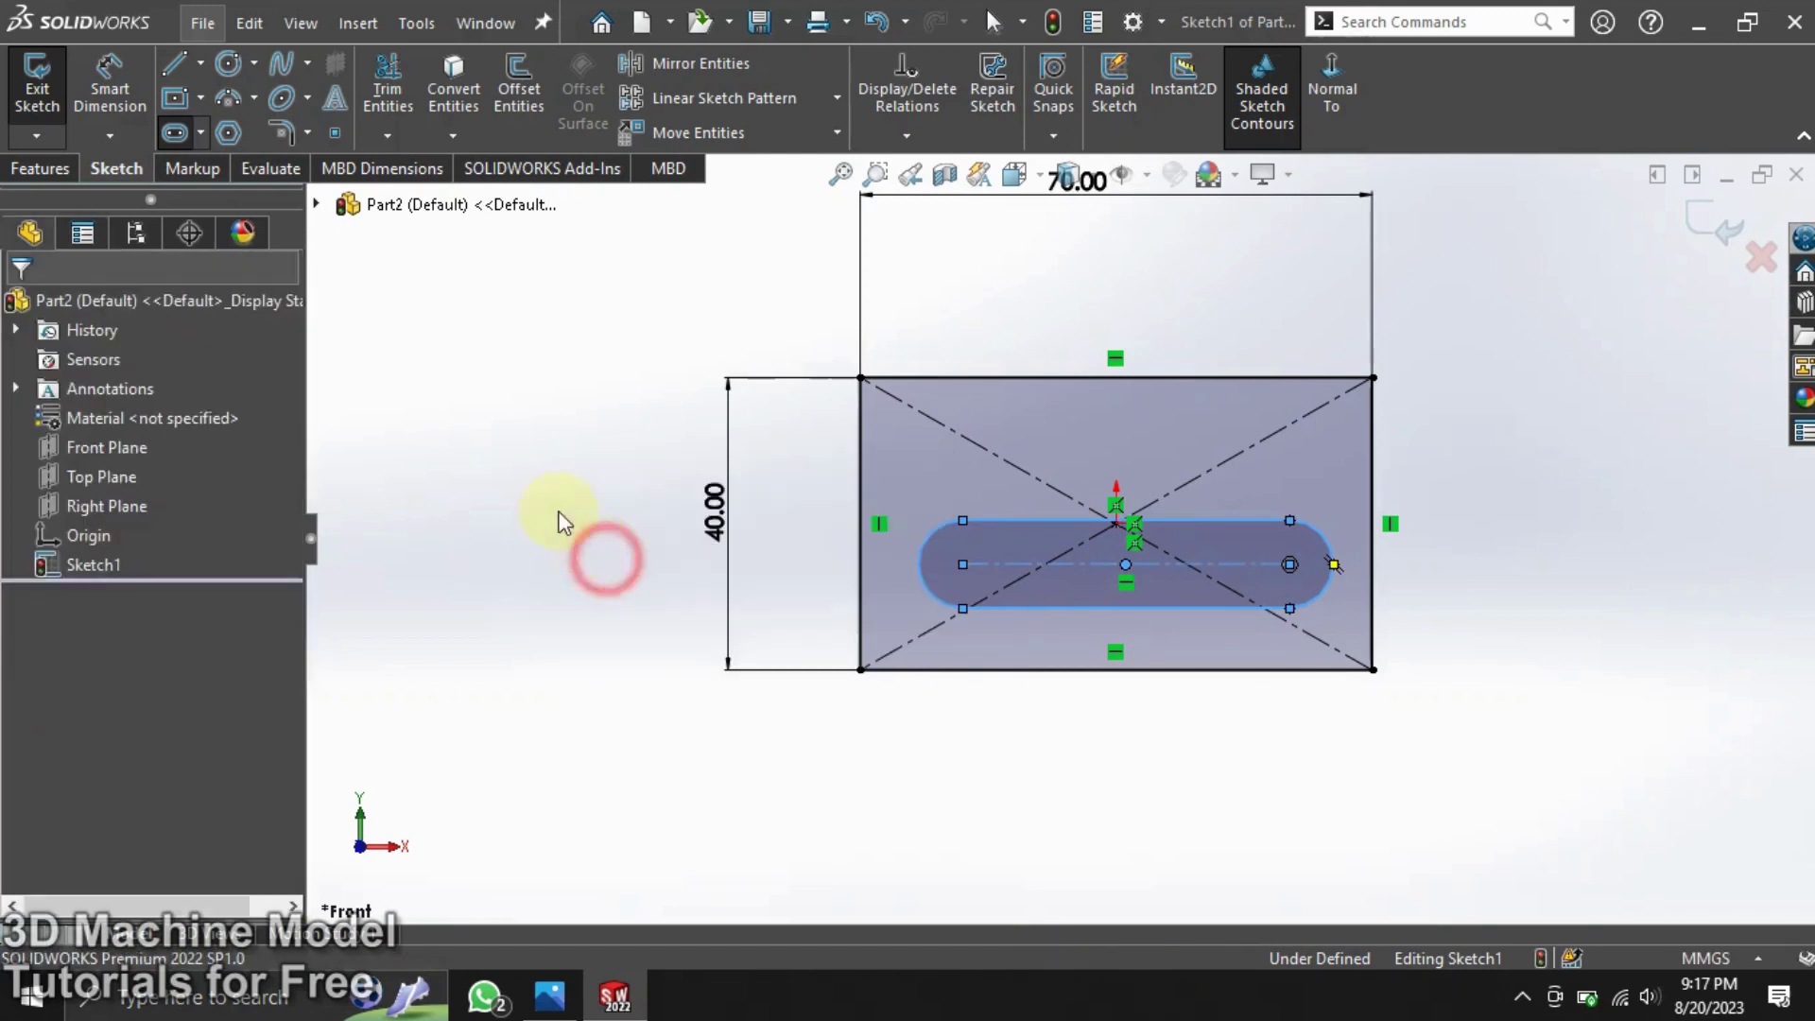
left_click(132, 74)
Step: Place the slot centreline 24 mm below the top edge and make the slot 16.7 mm wide
left_click(960, 540)
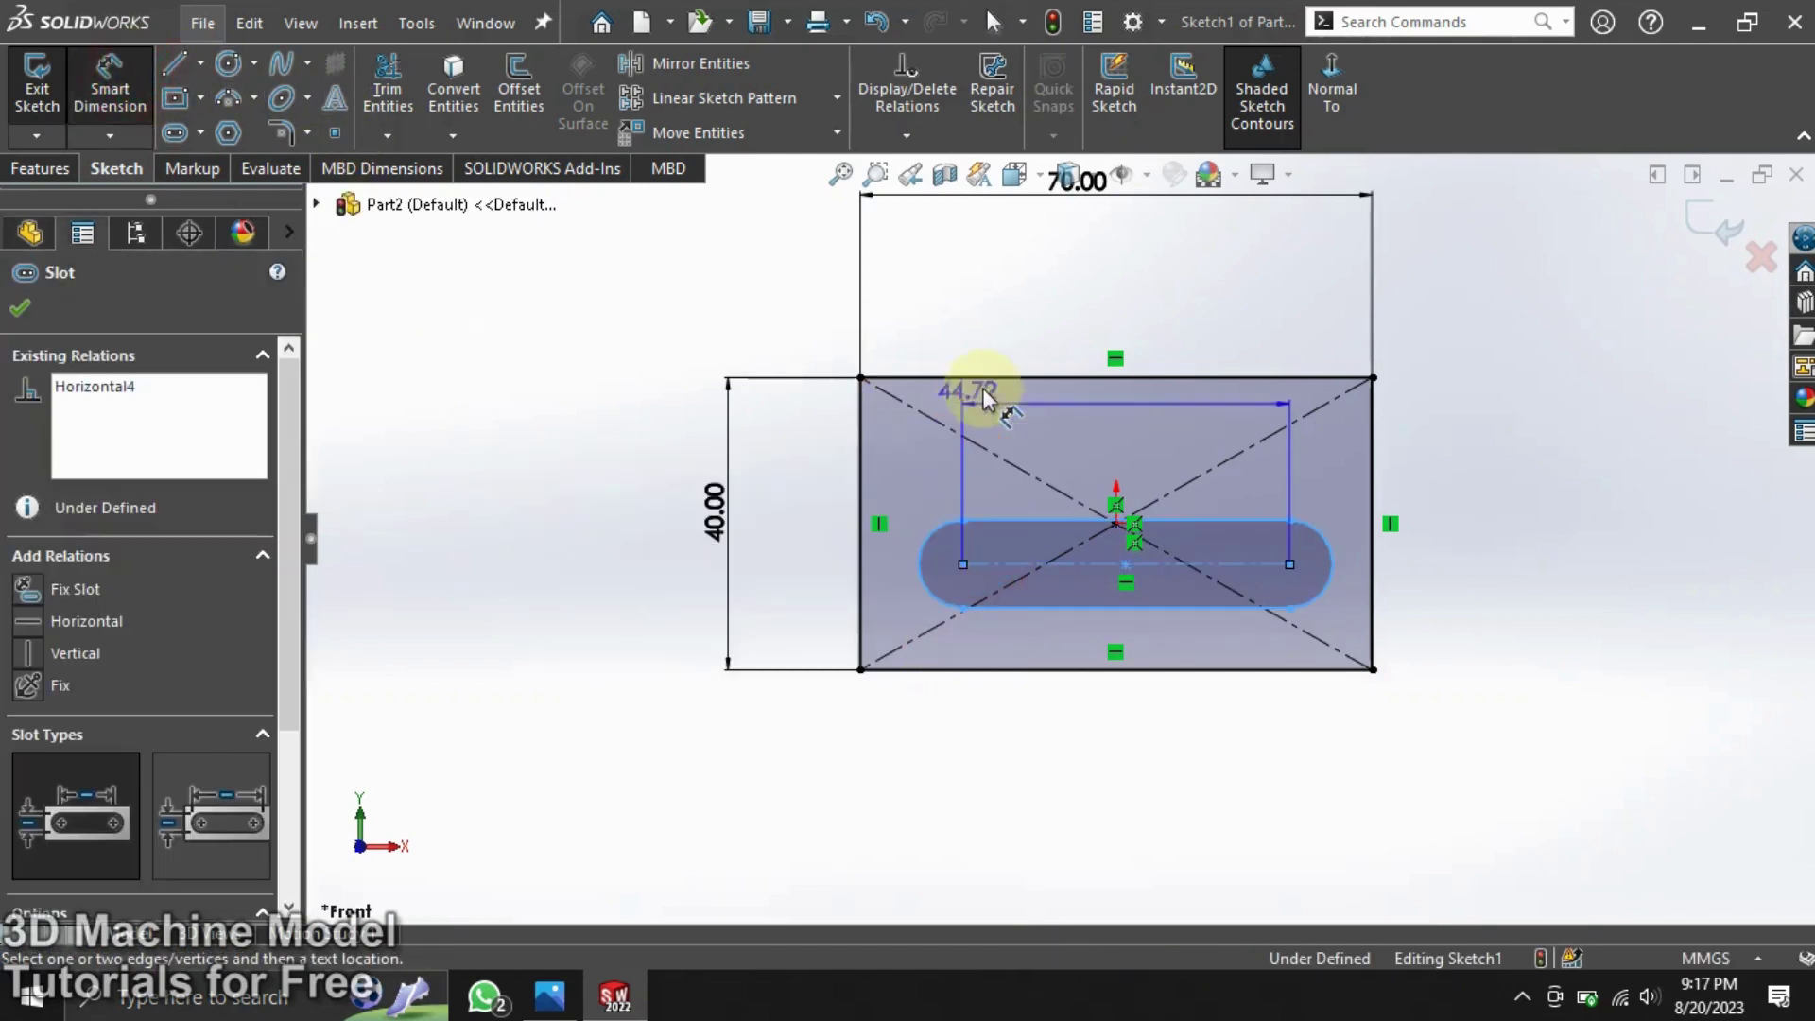
left_click(990, 379)
left_click(768, 467)
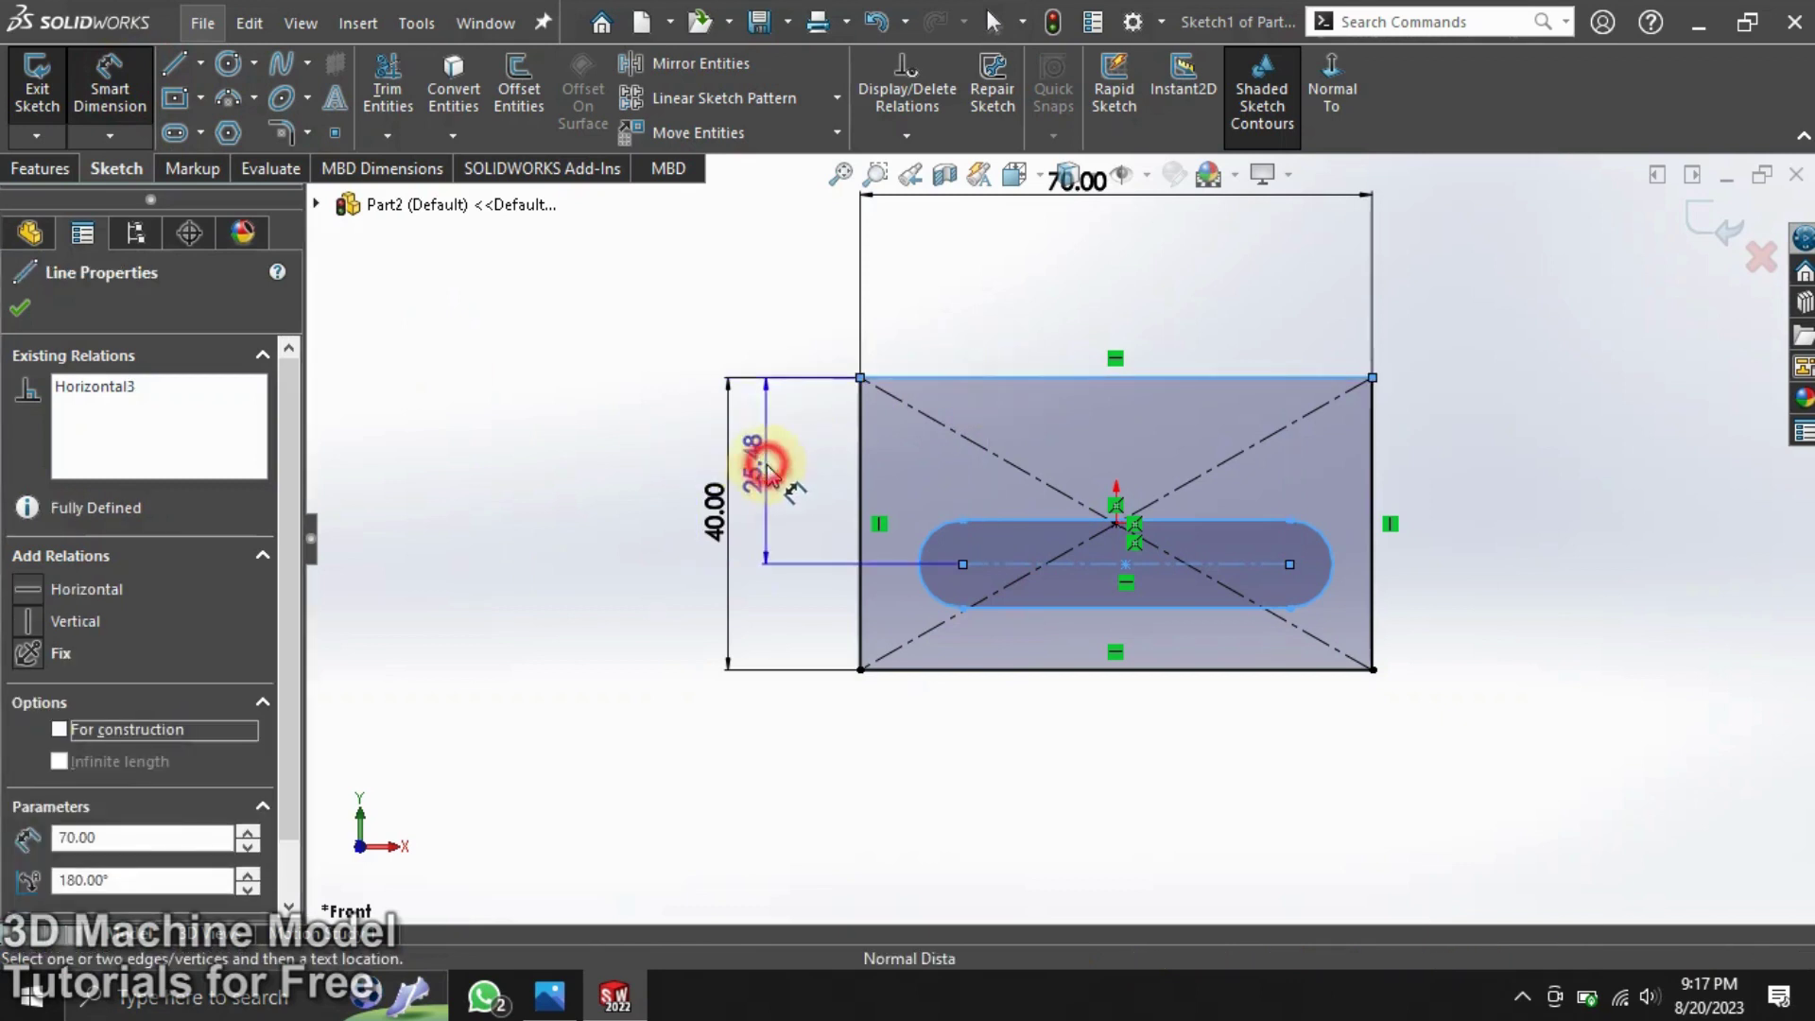
type("24")
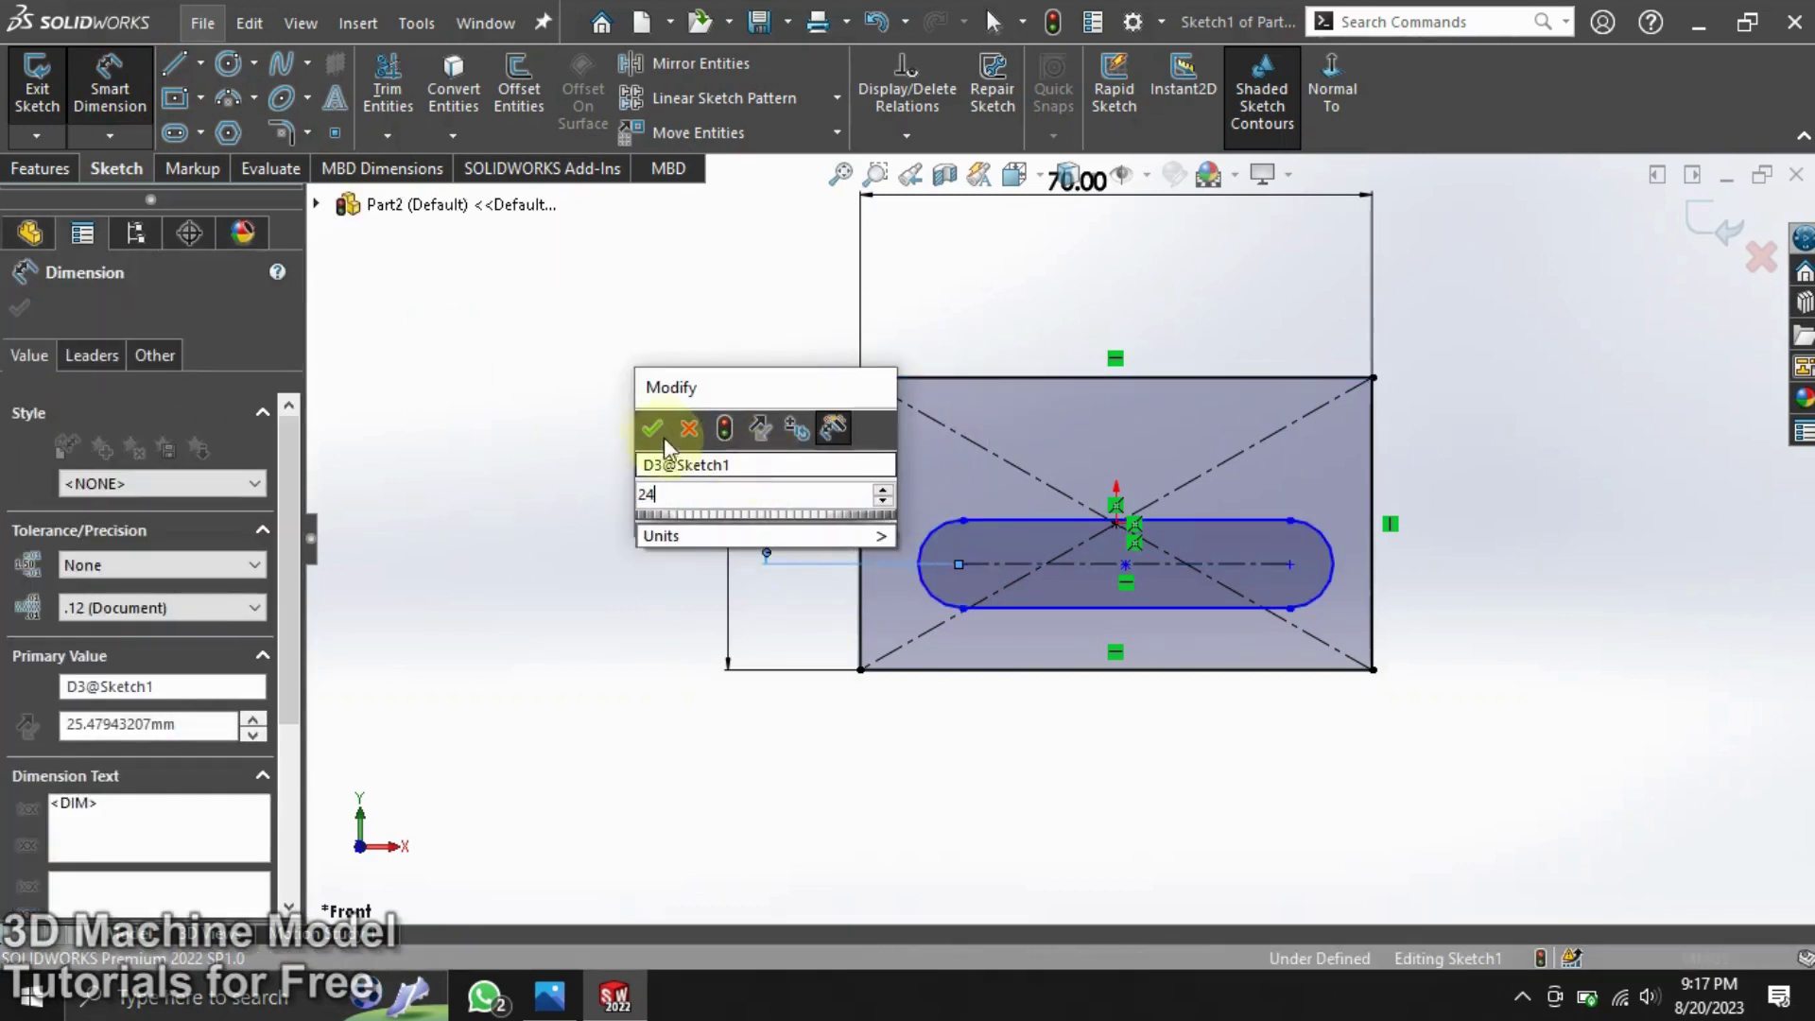
left_click(651, 428)
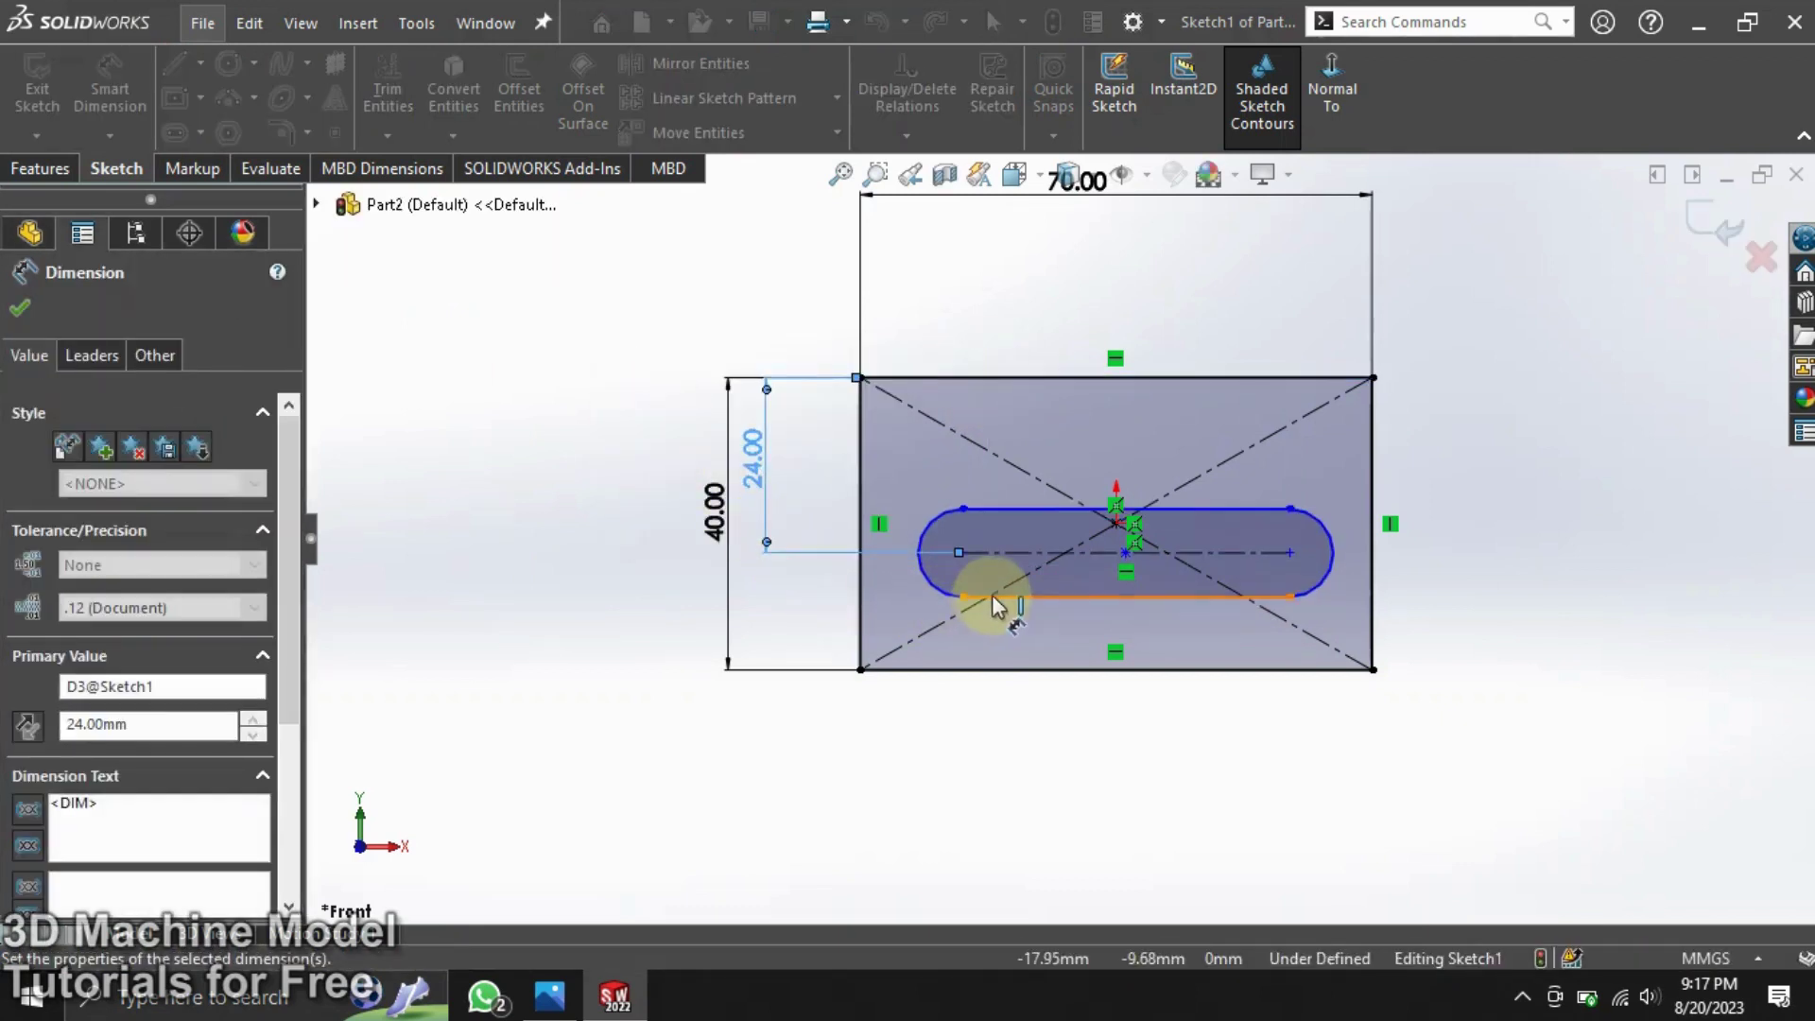
left_click(1025, 509)
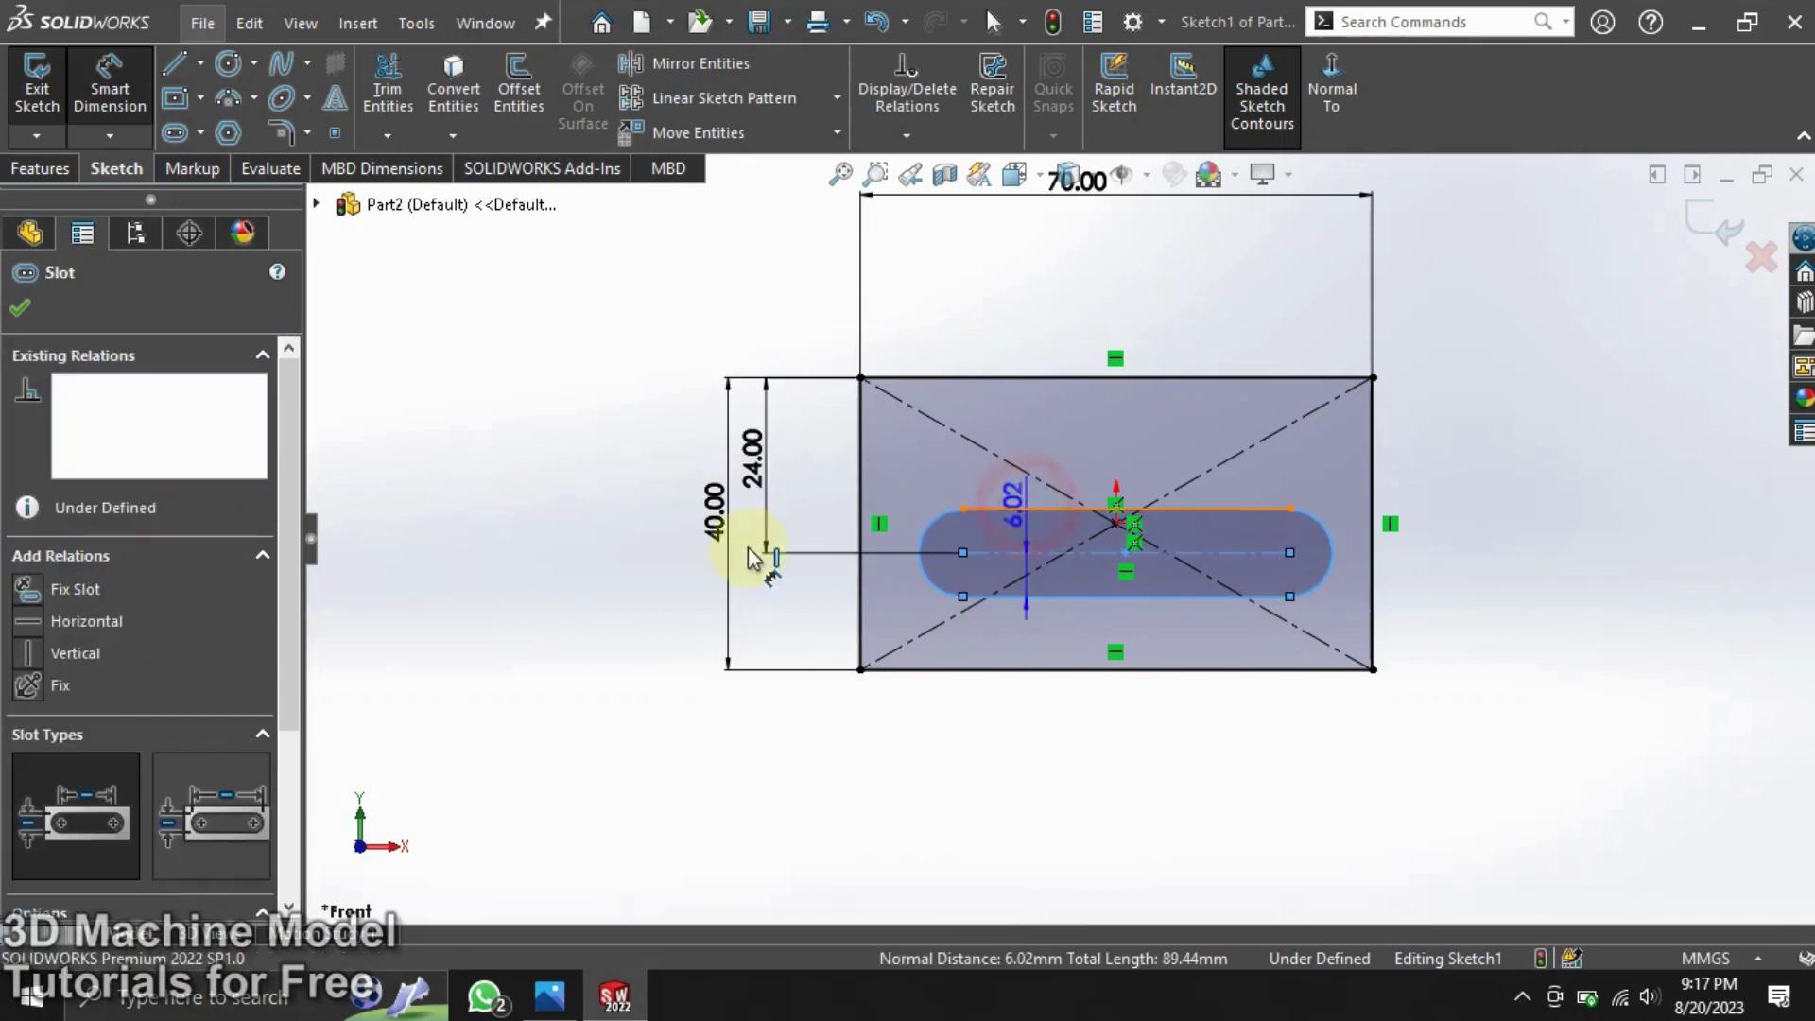
left_click(629, 572)
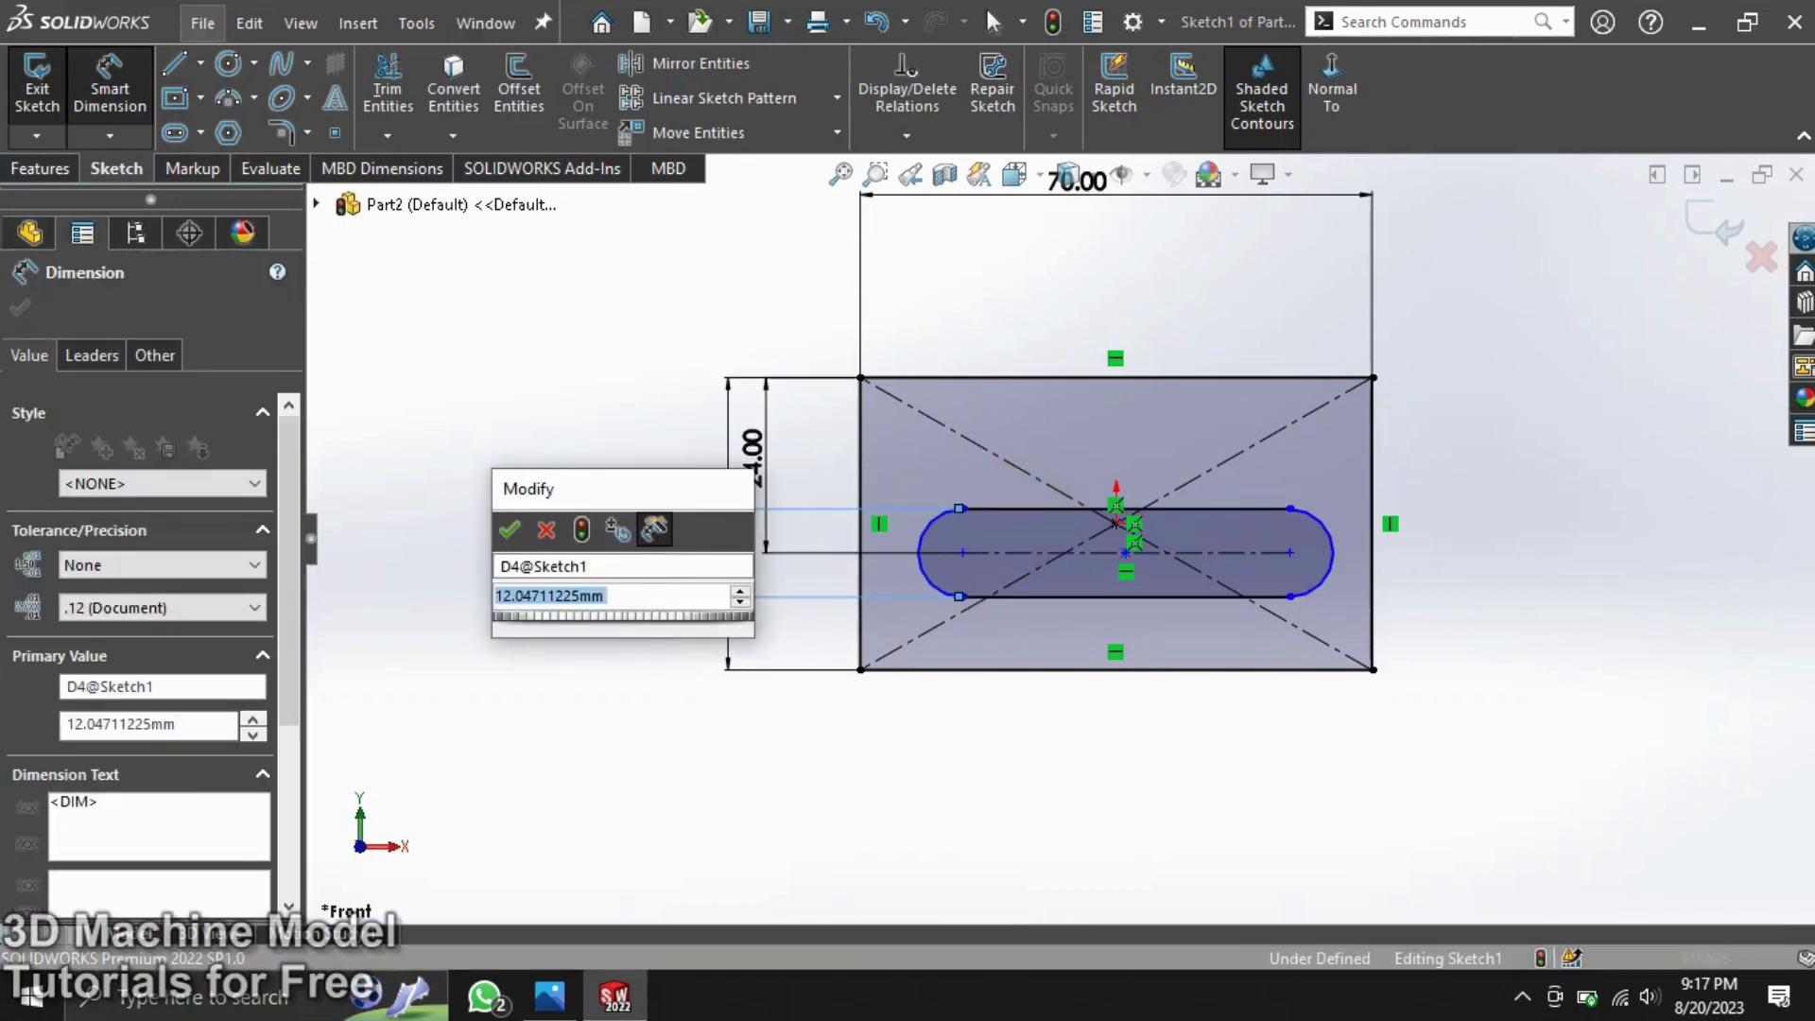
type("16.7")
key("Return")
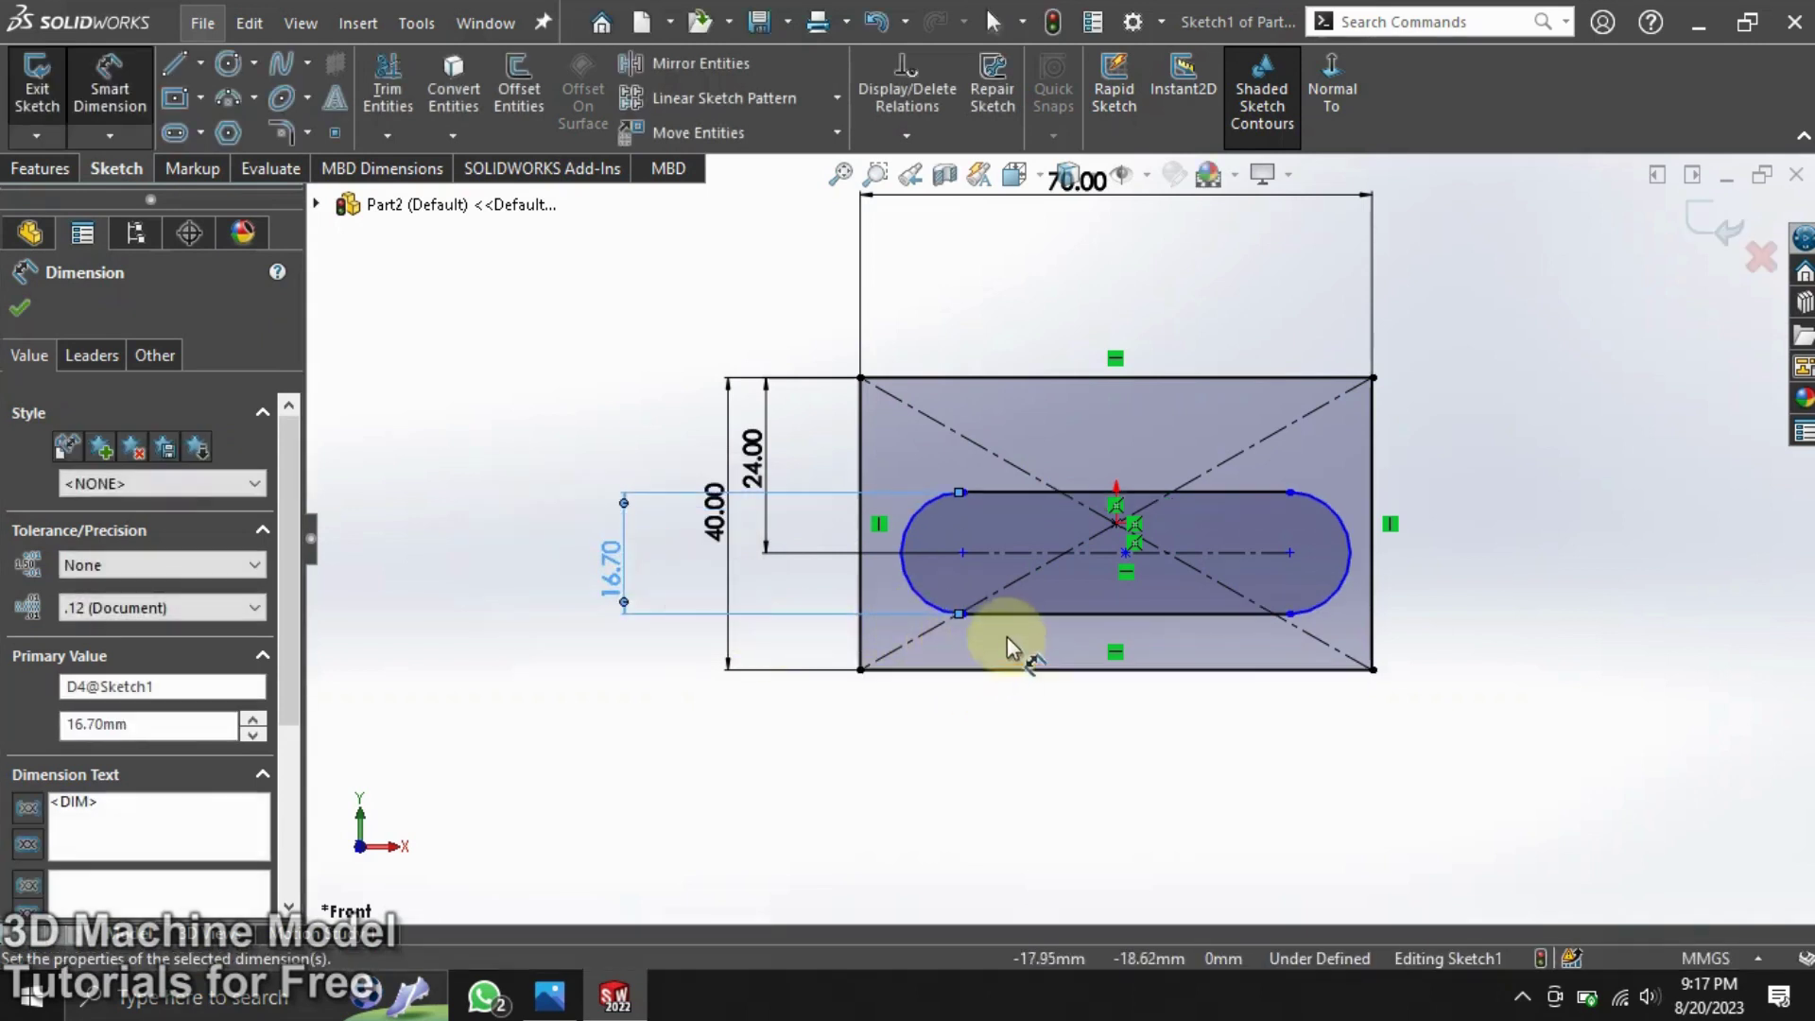
Step: Set 38 mm between the slot's arc centres and dimension the rectangle's bottom edge
left_click(1044, 552)
left_click(1016, 717)
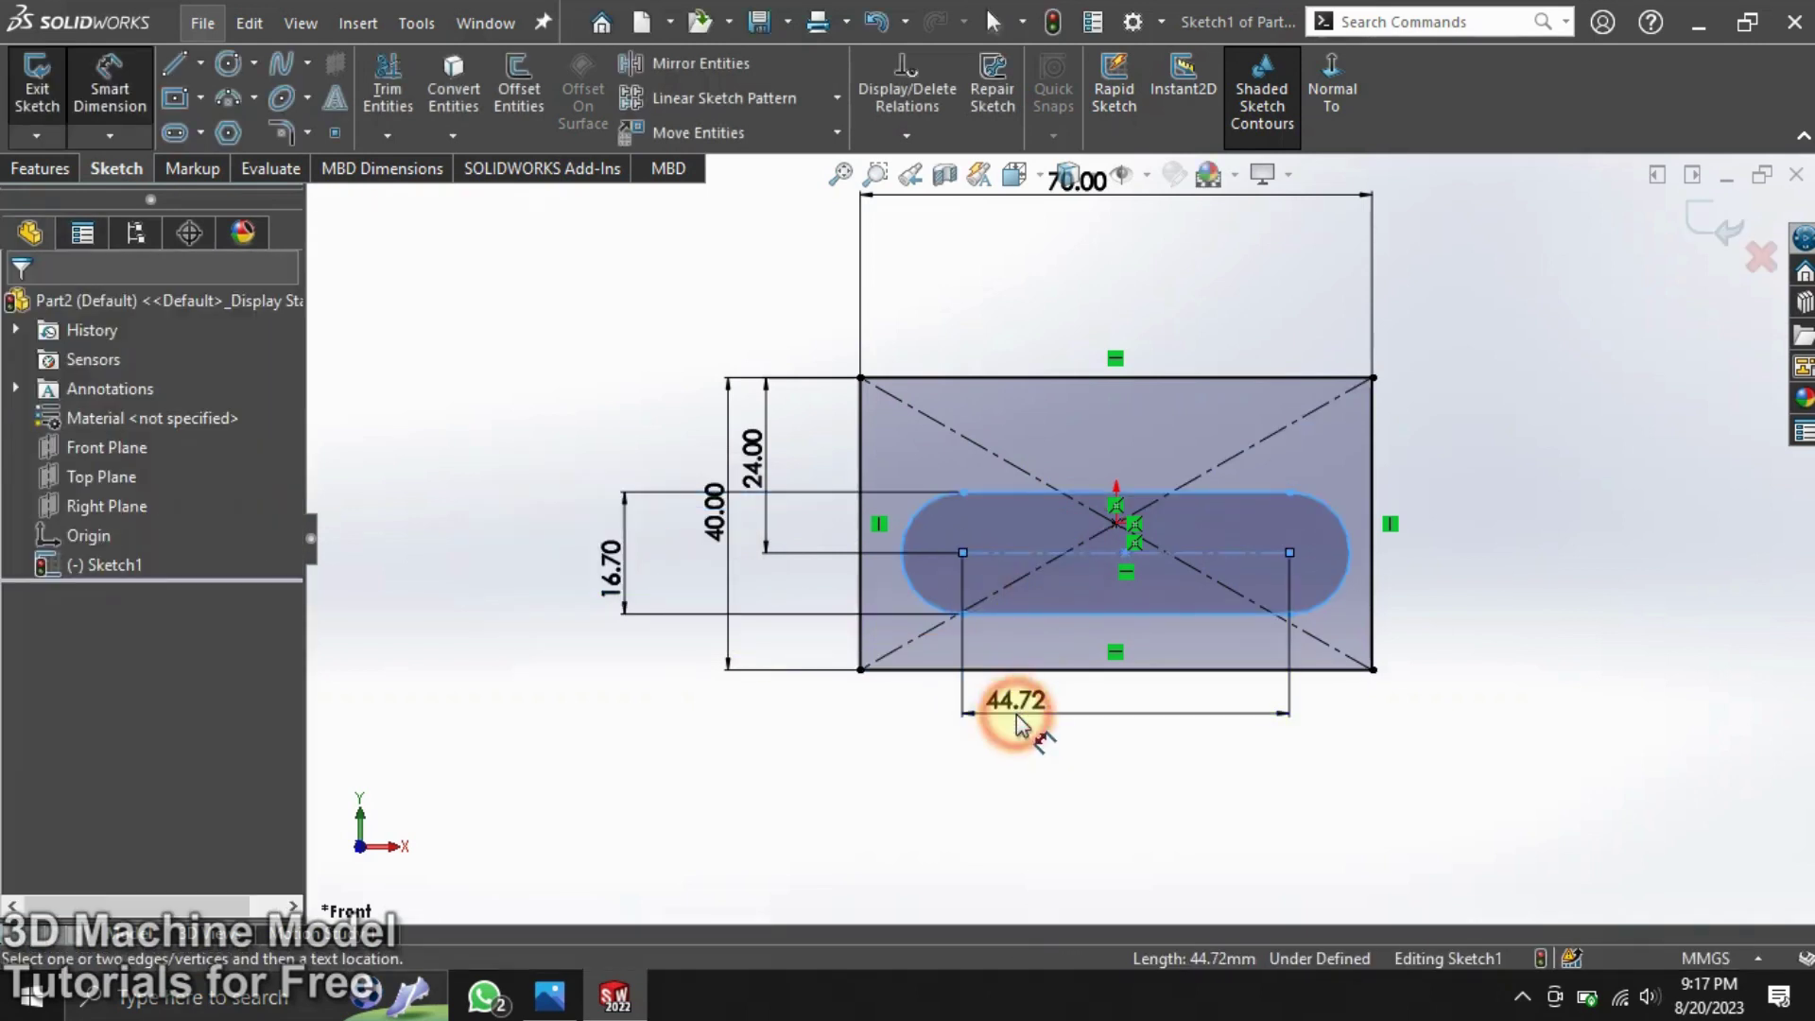
type("38")
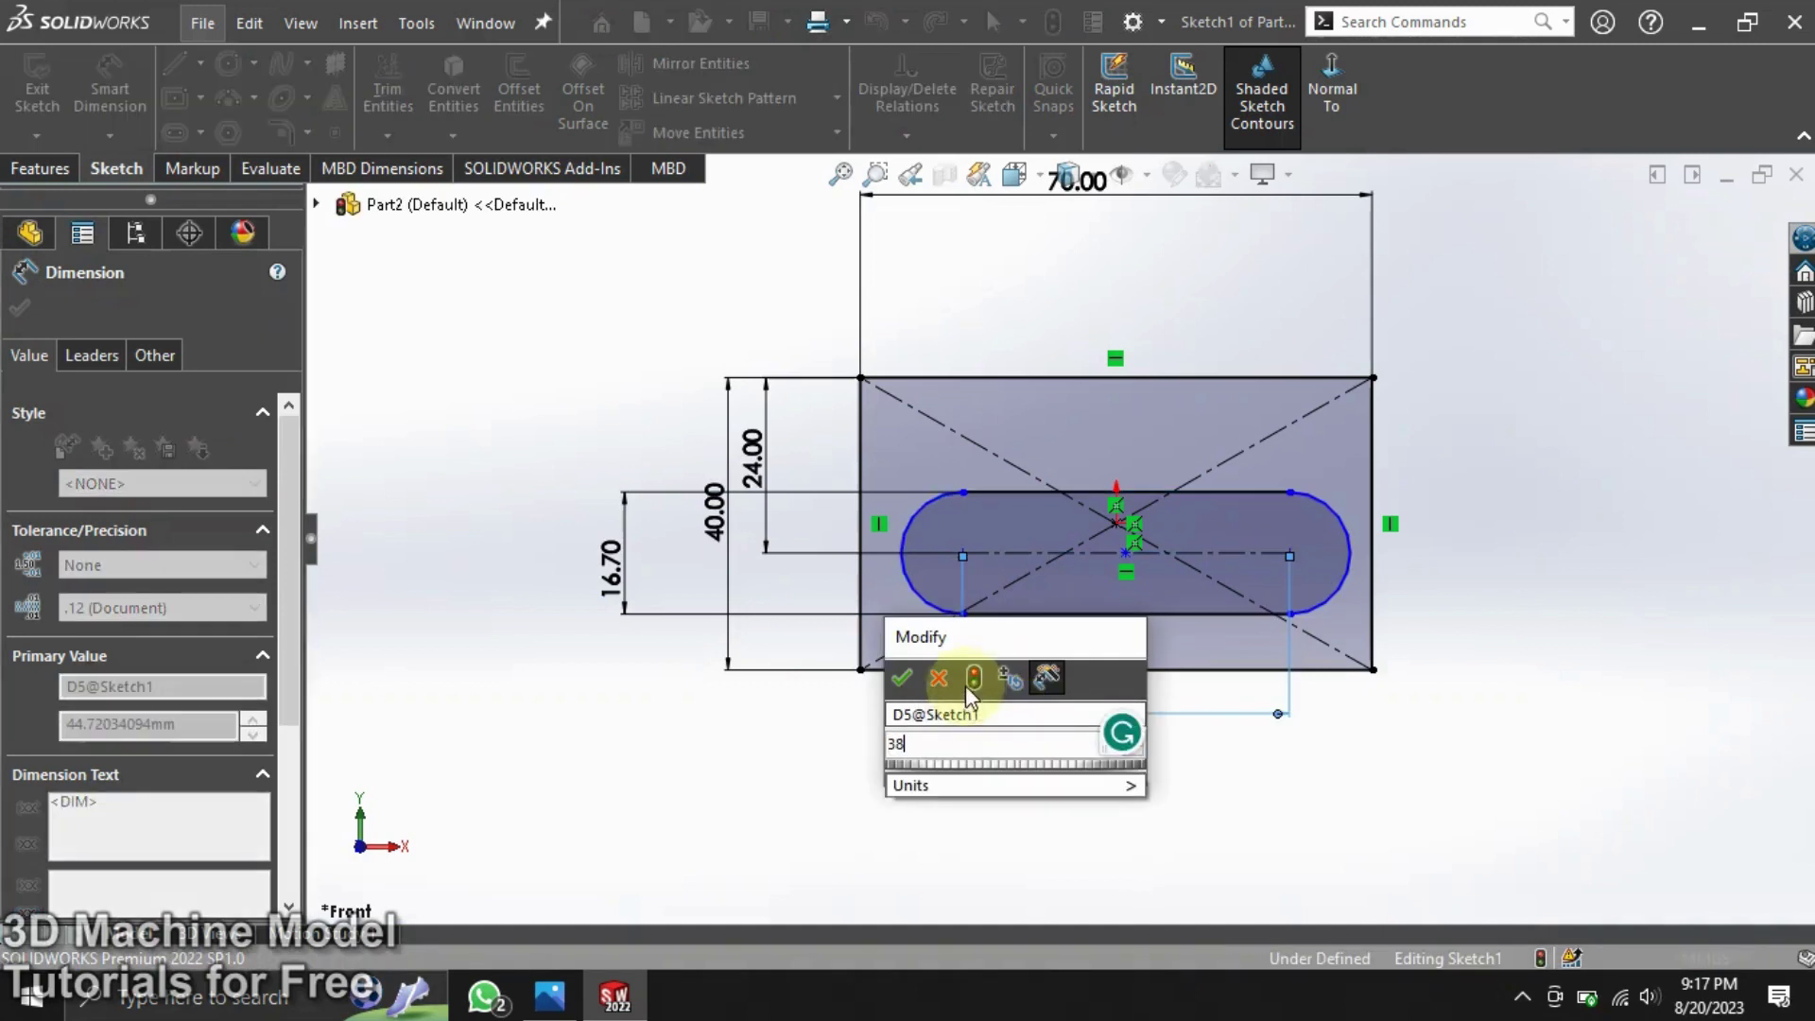
key("Return")
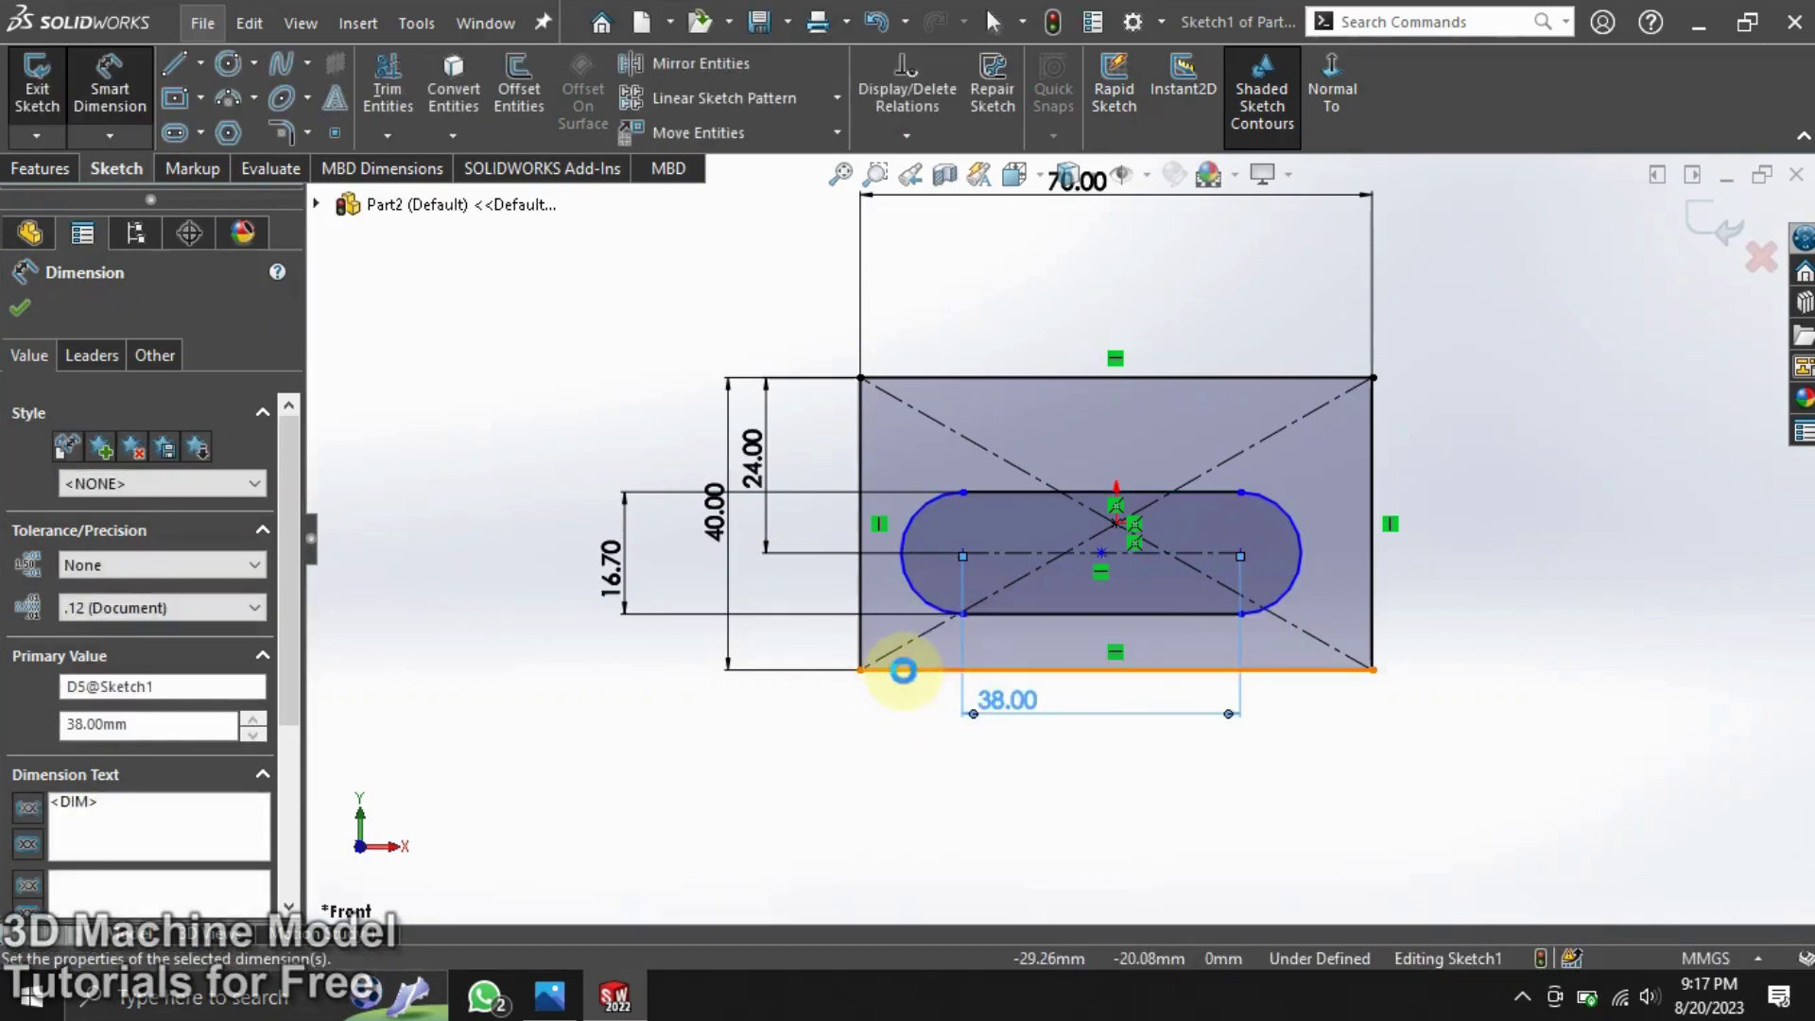
left_click(880, 669)
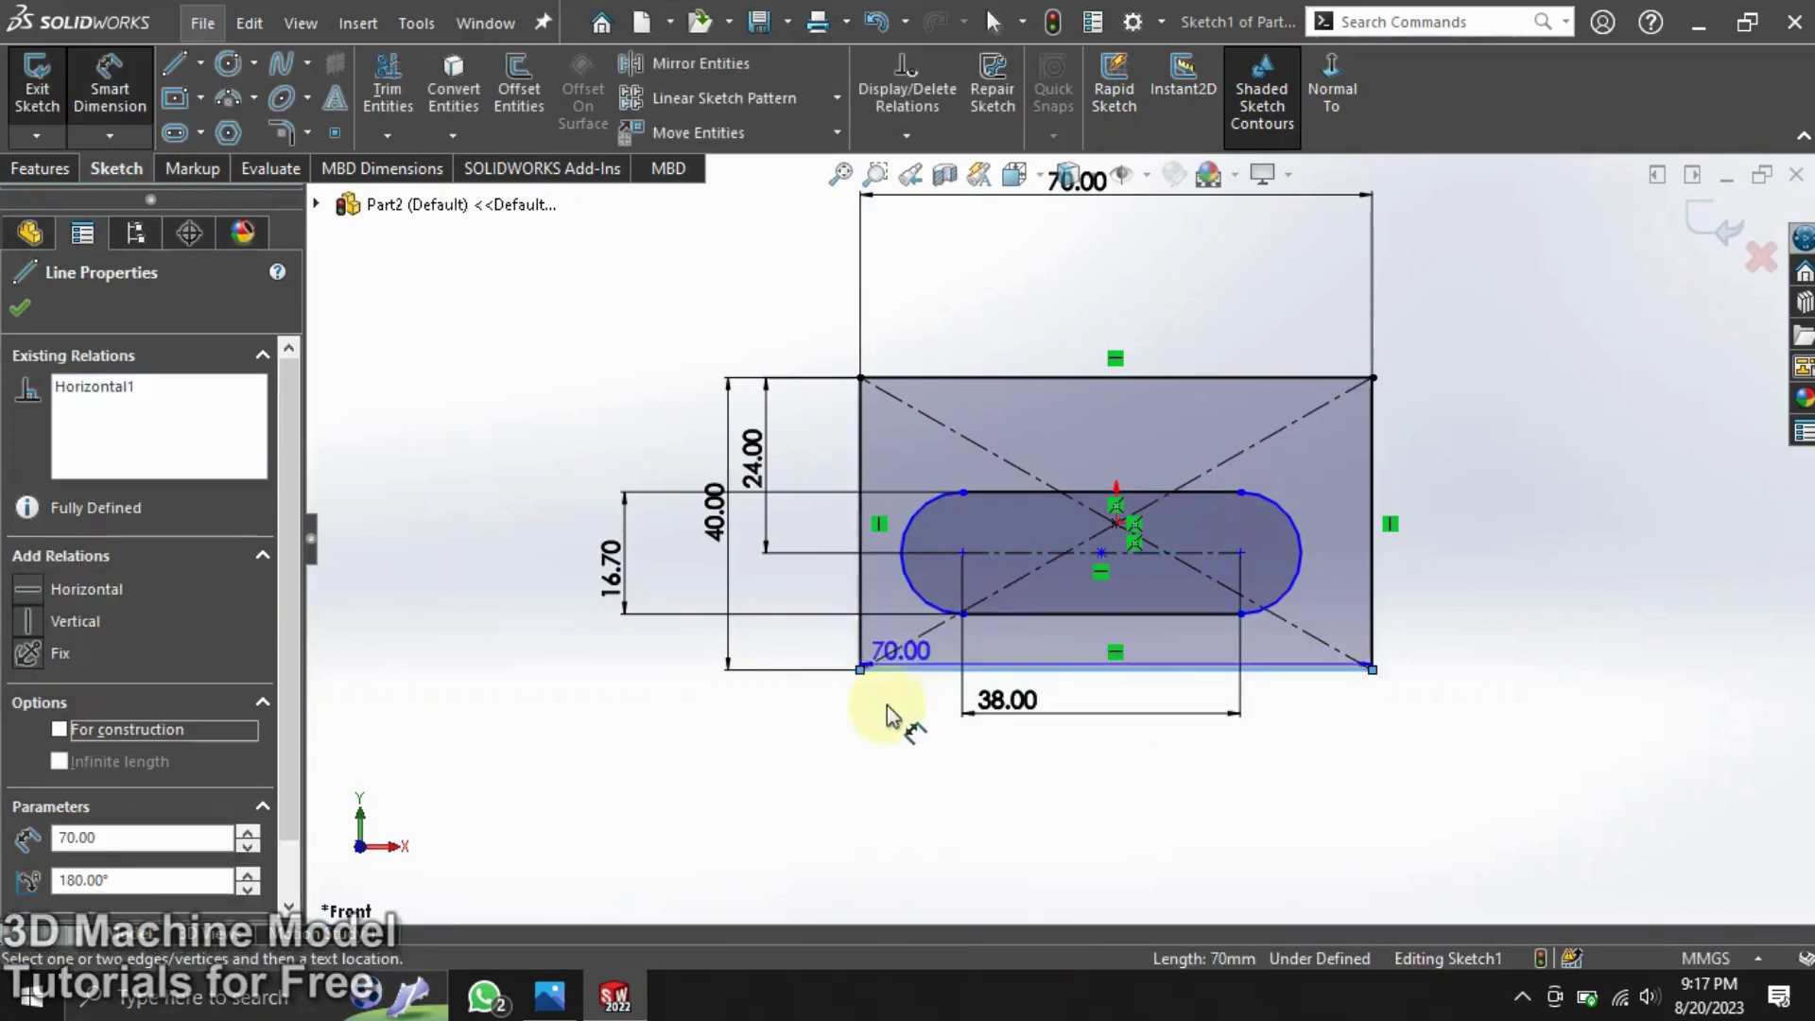
left_click(874, 766)
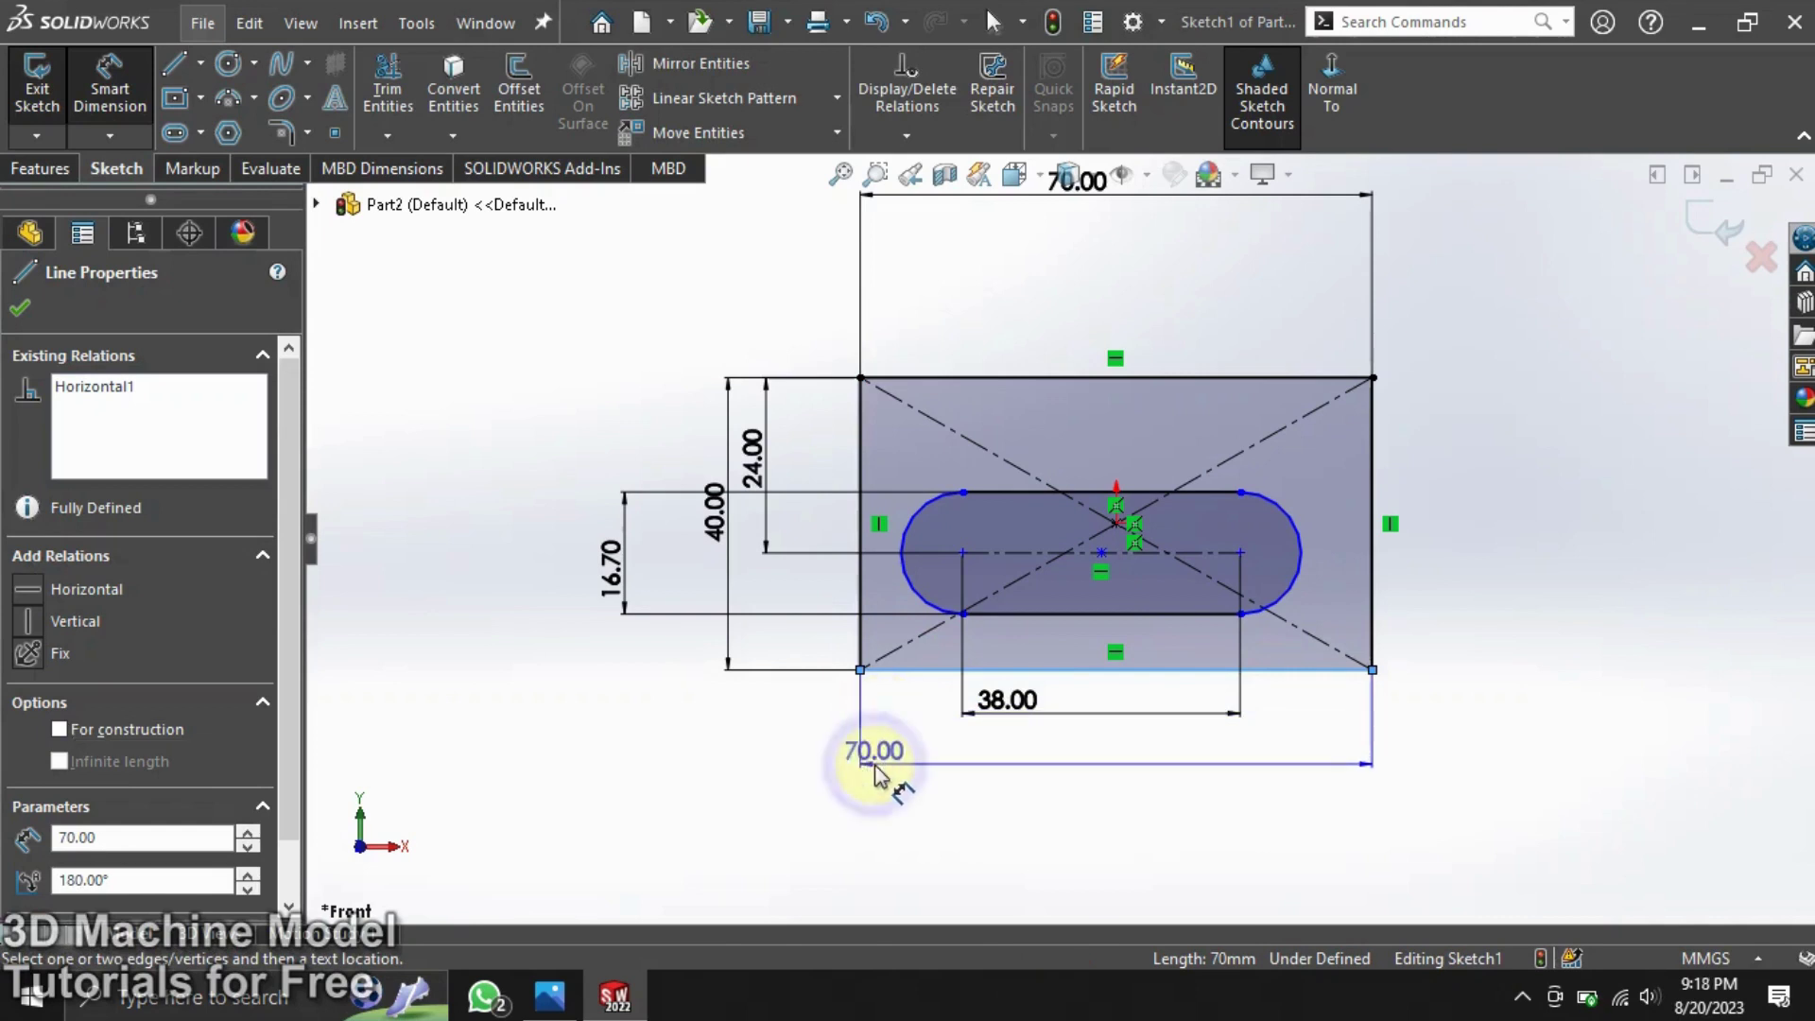
Step: Discard the extra dimension and add a Vertical relation between the slot's bottom edge and the origin
left_click(1020, 371)
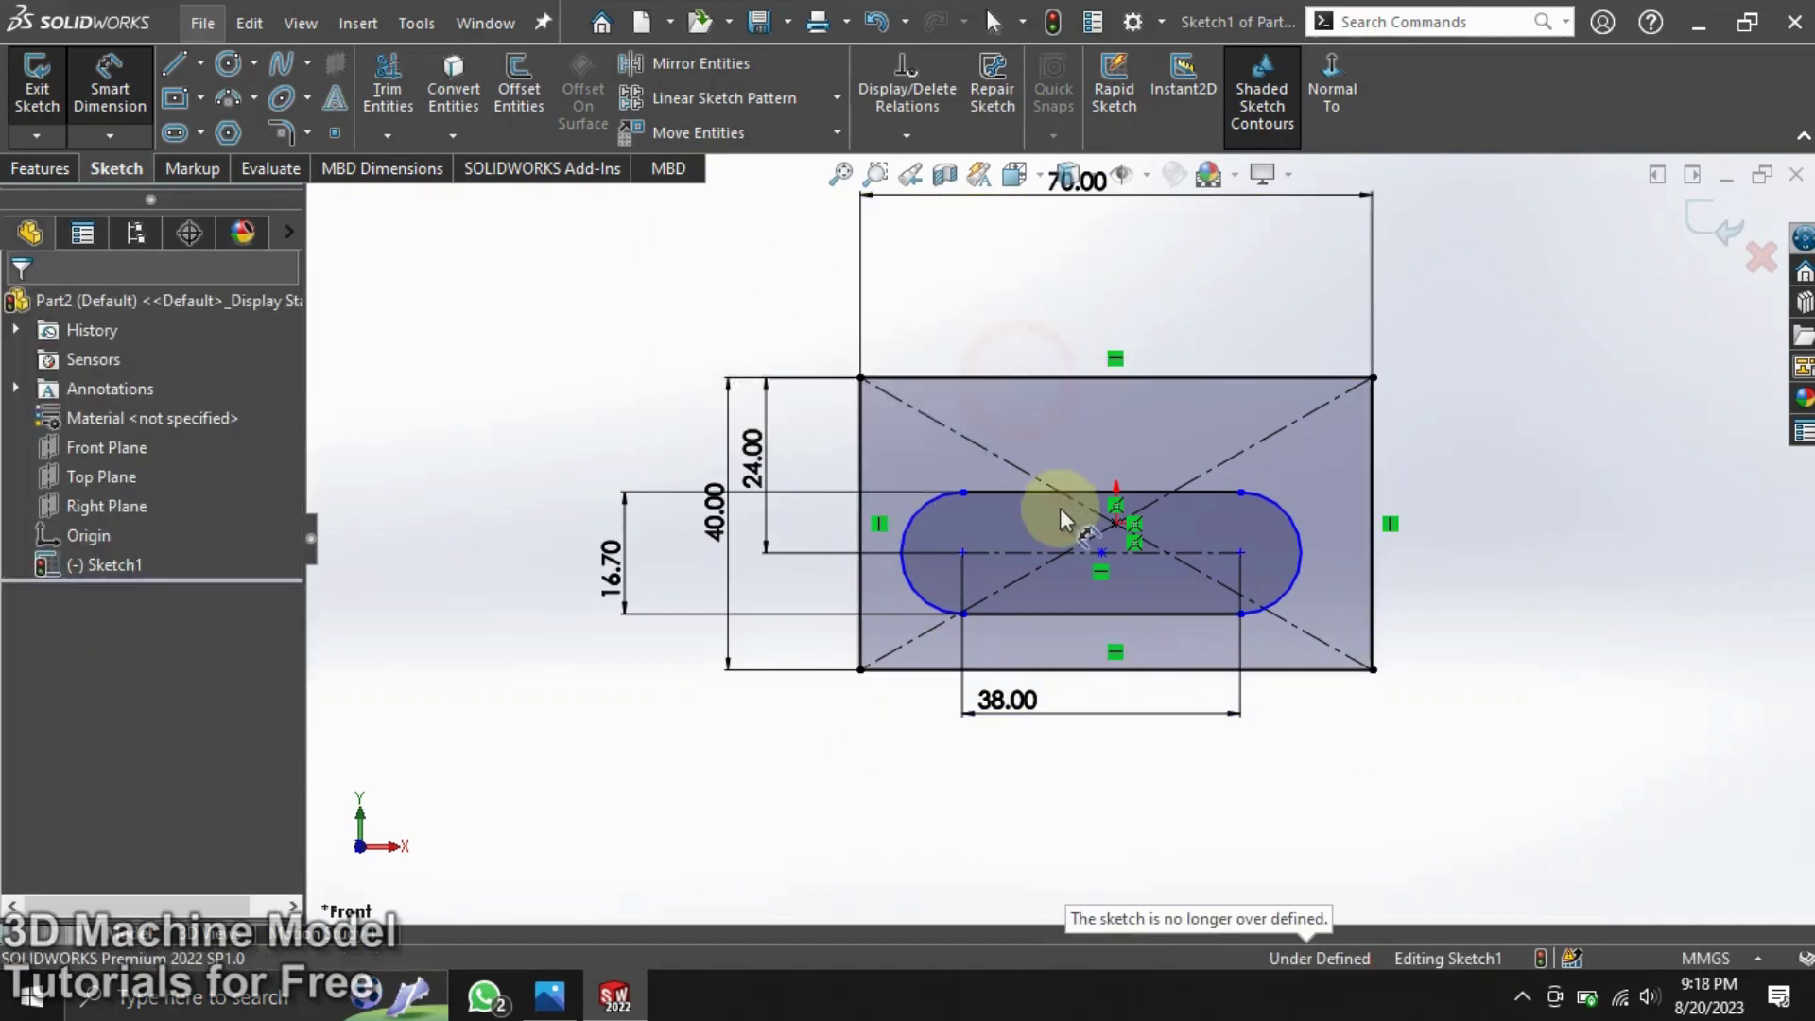
right_click(662, 717)
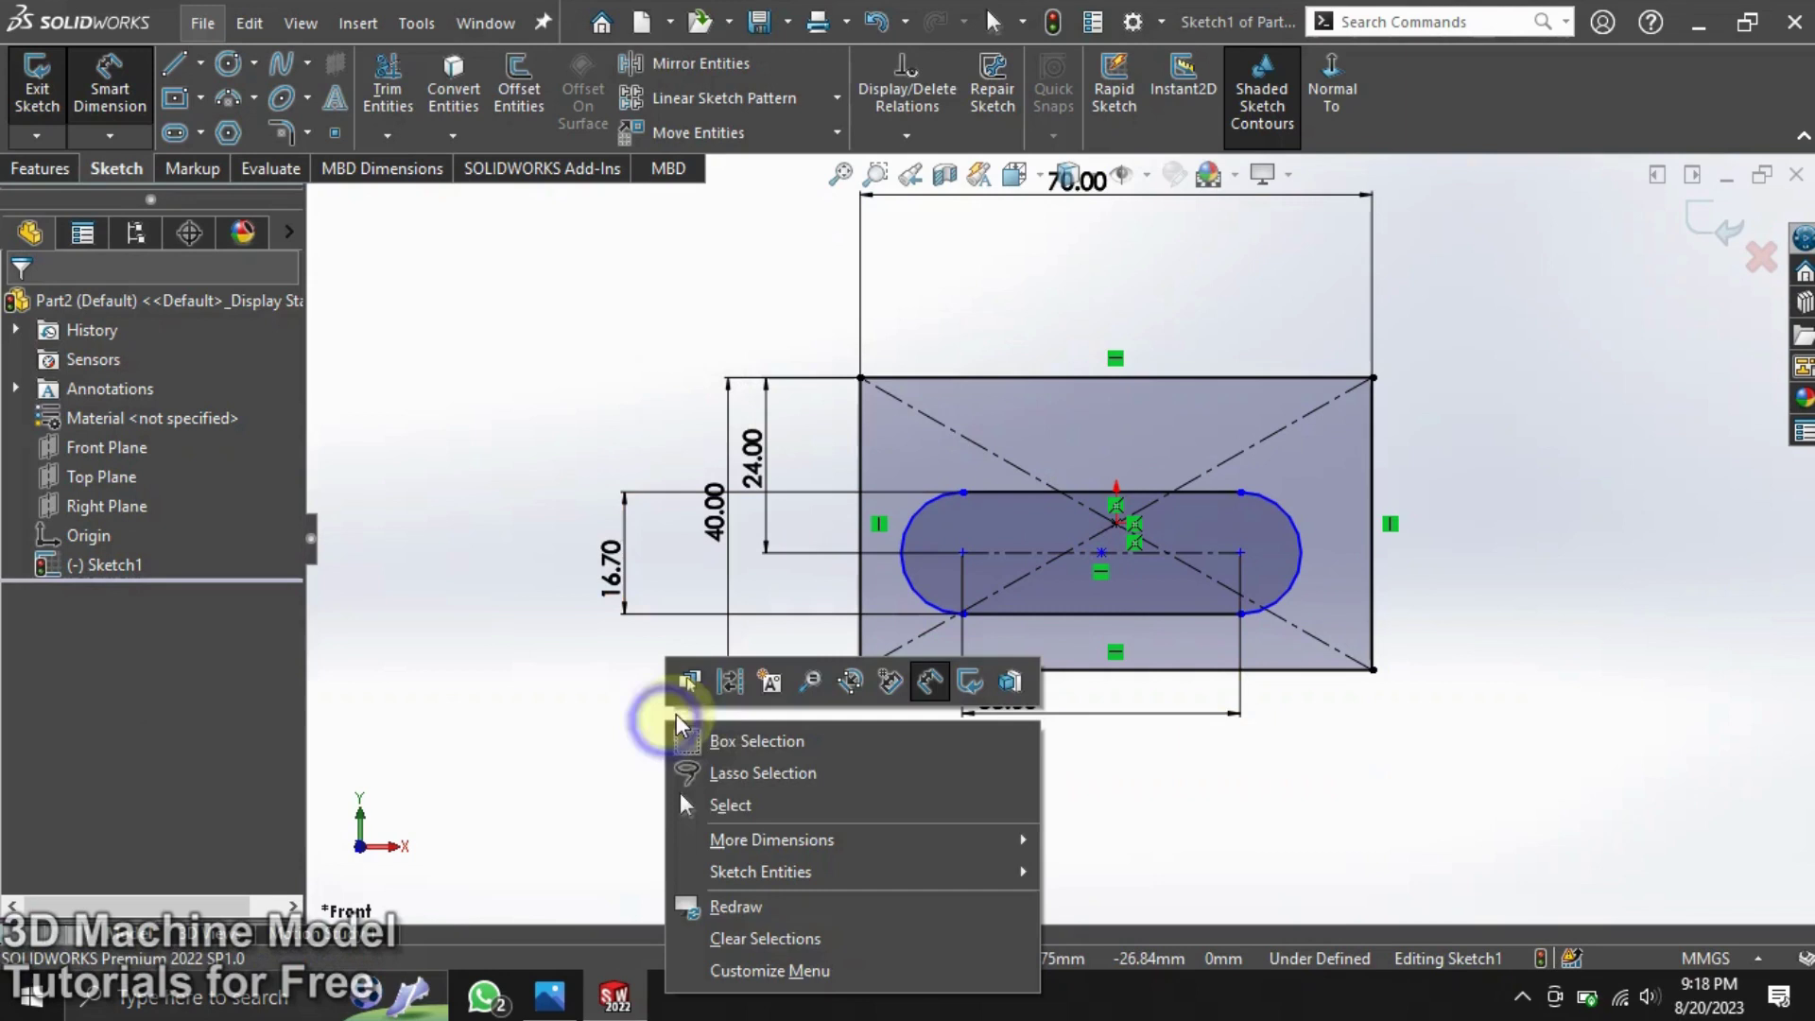
left_click(711, 806)
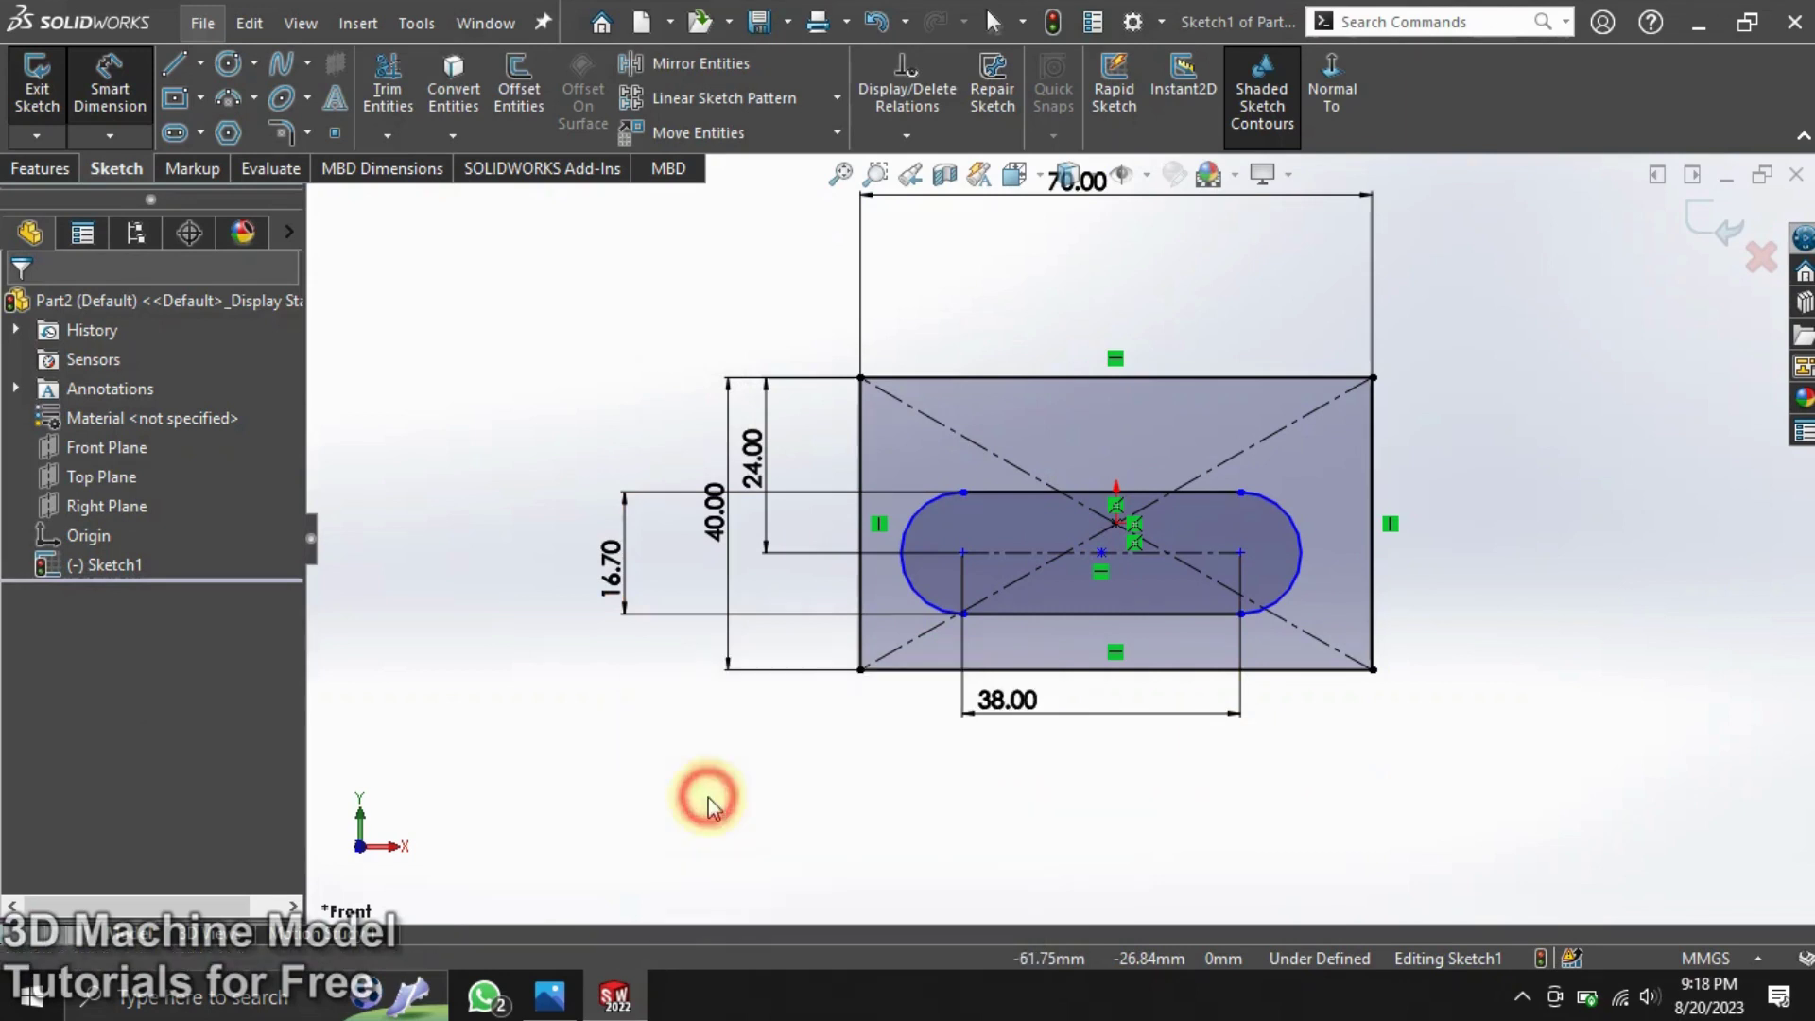
left_click(1098, 616)
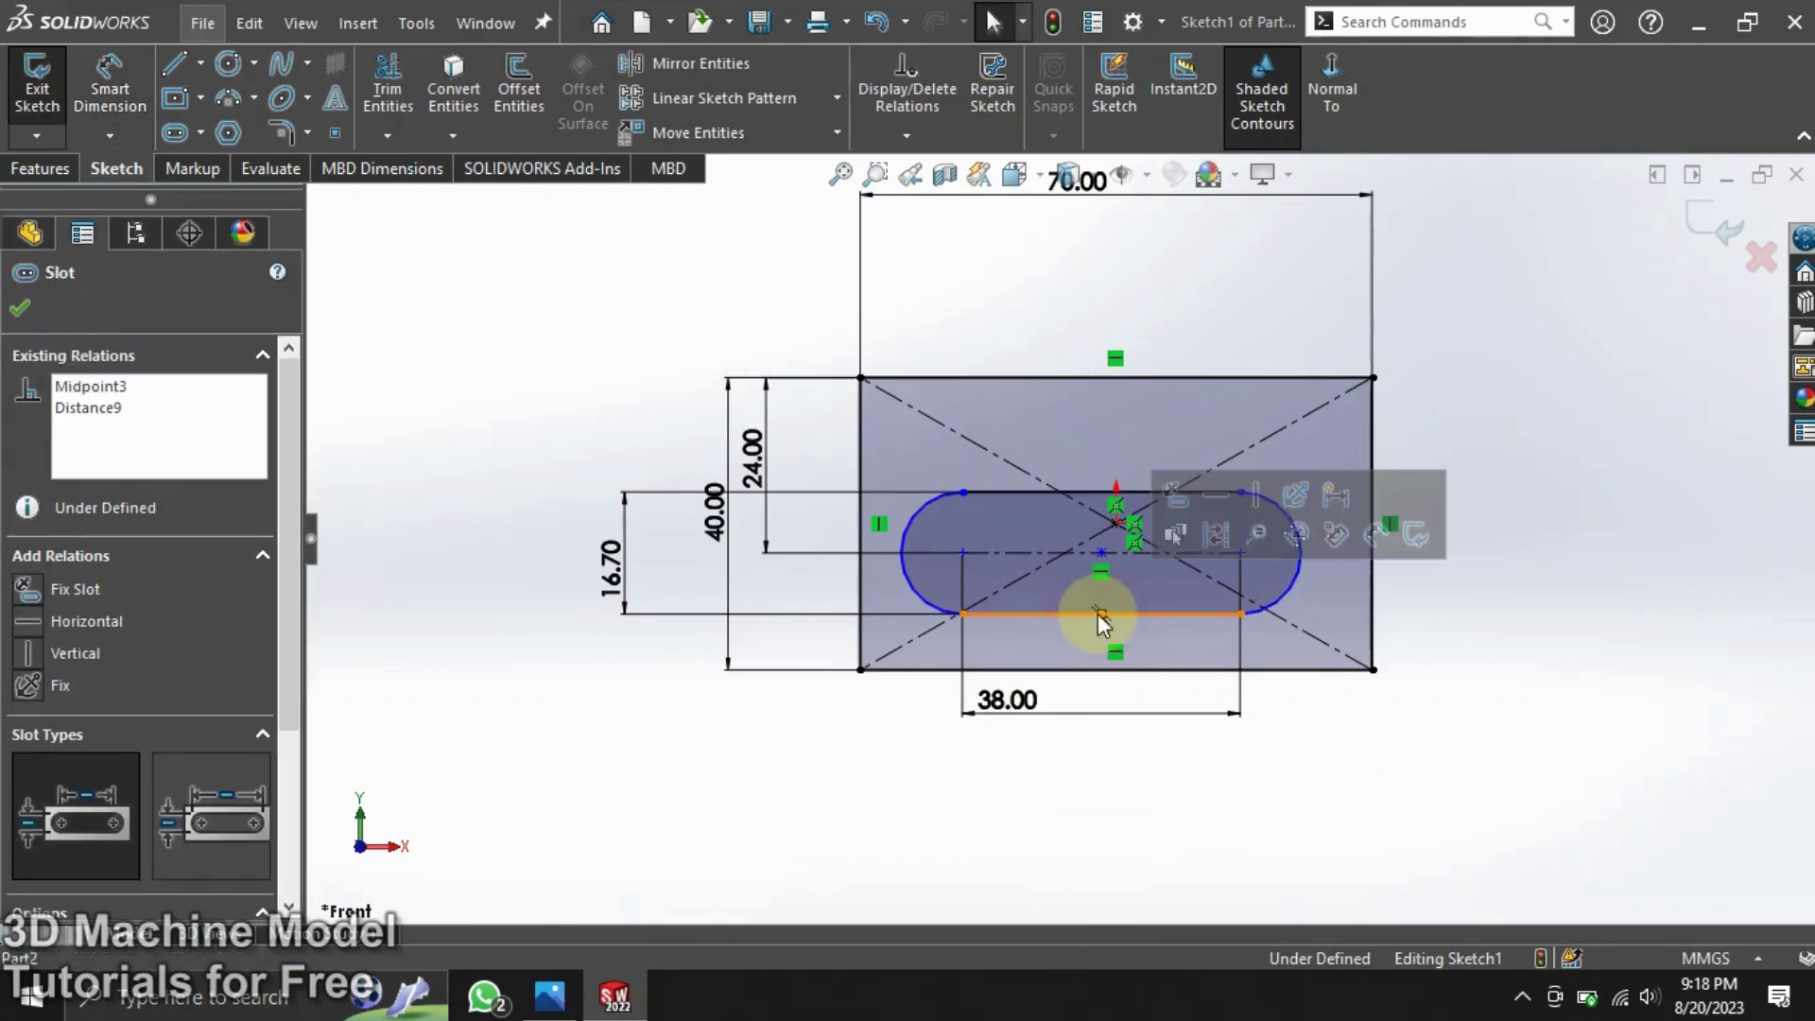
left_click(1117, 526, "ctrl")
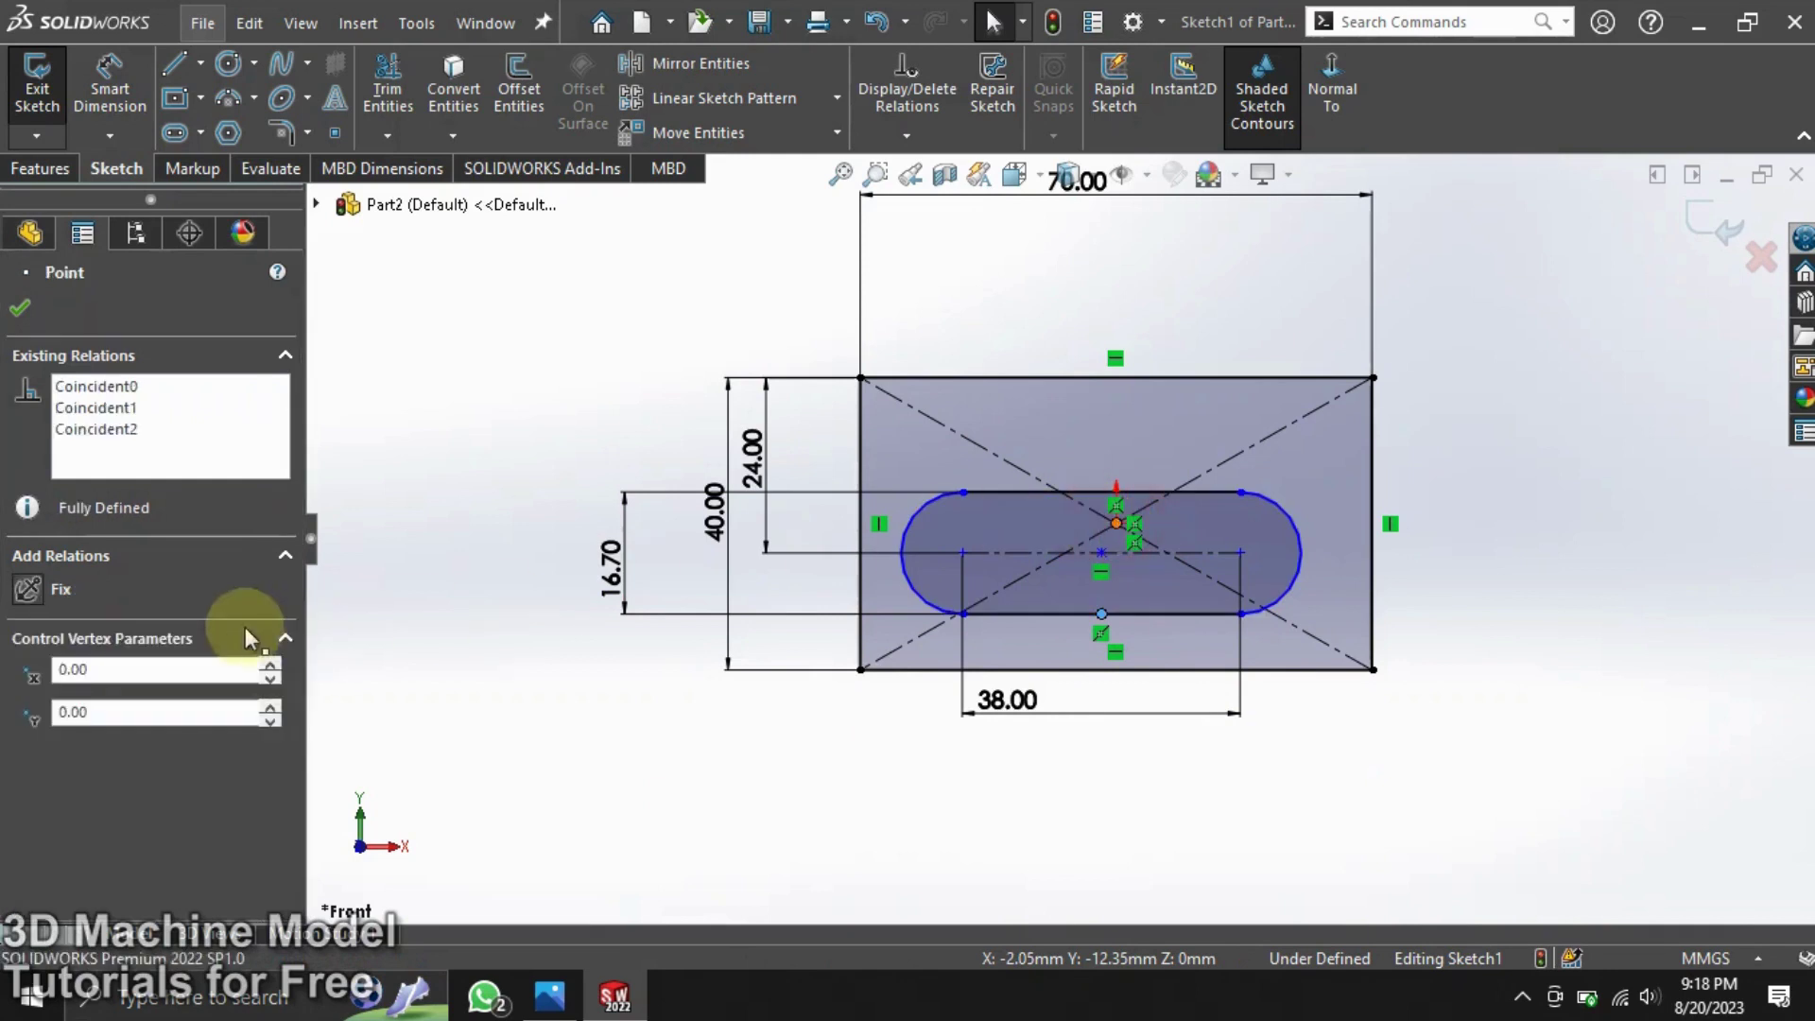
left_click(85, 768)
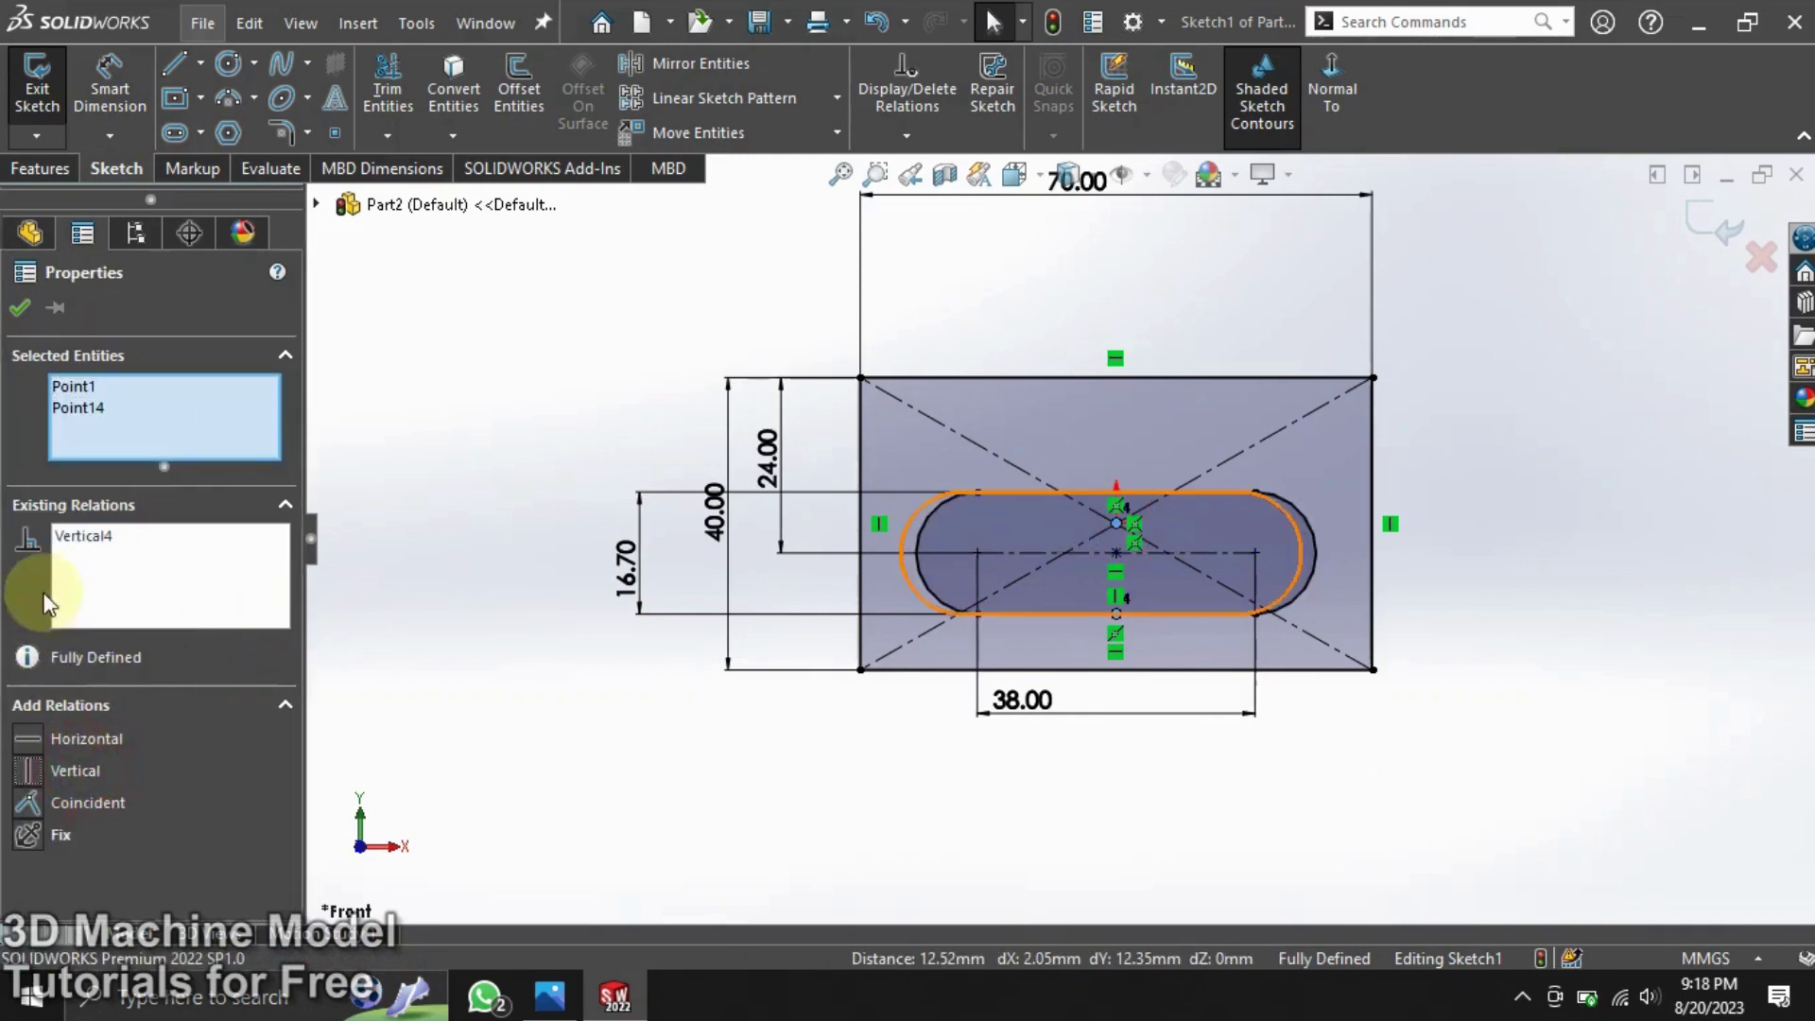
left_click(20, 308)
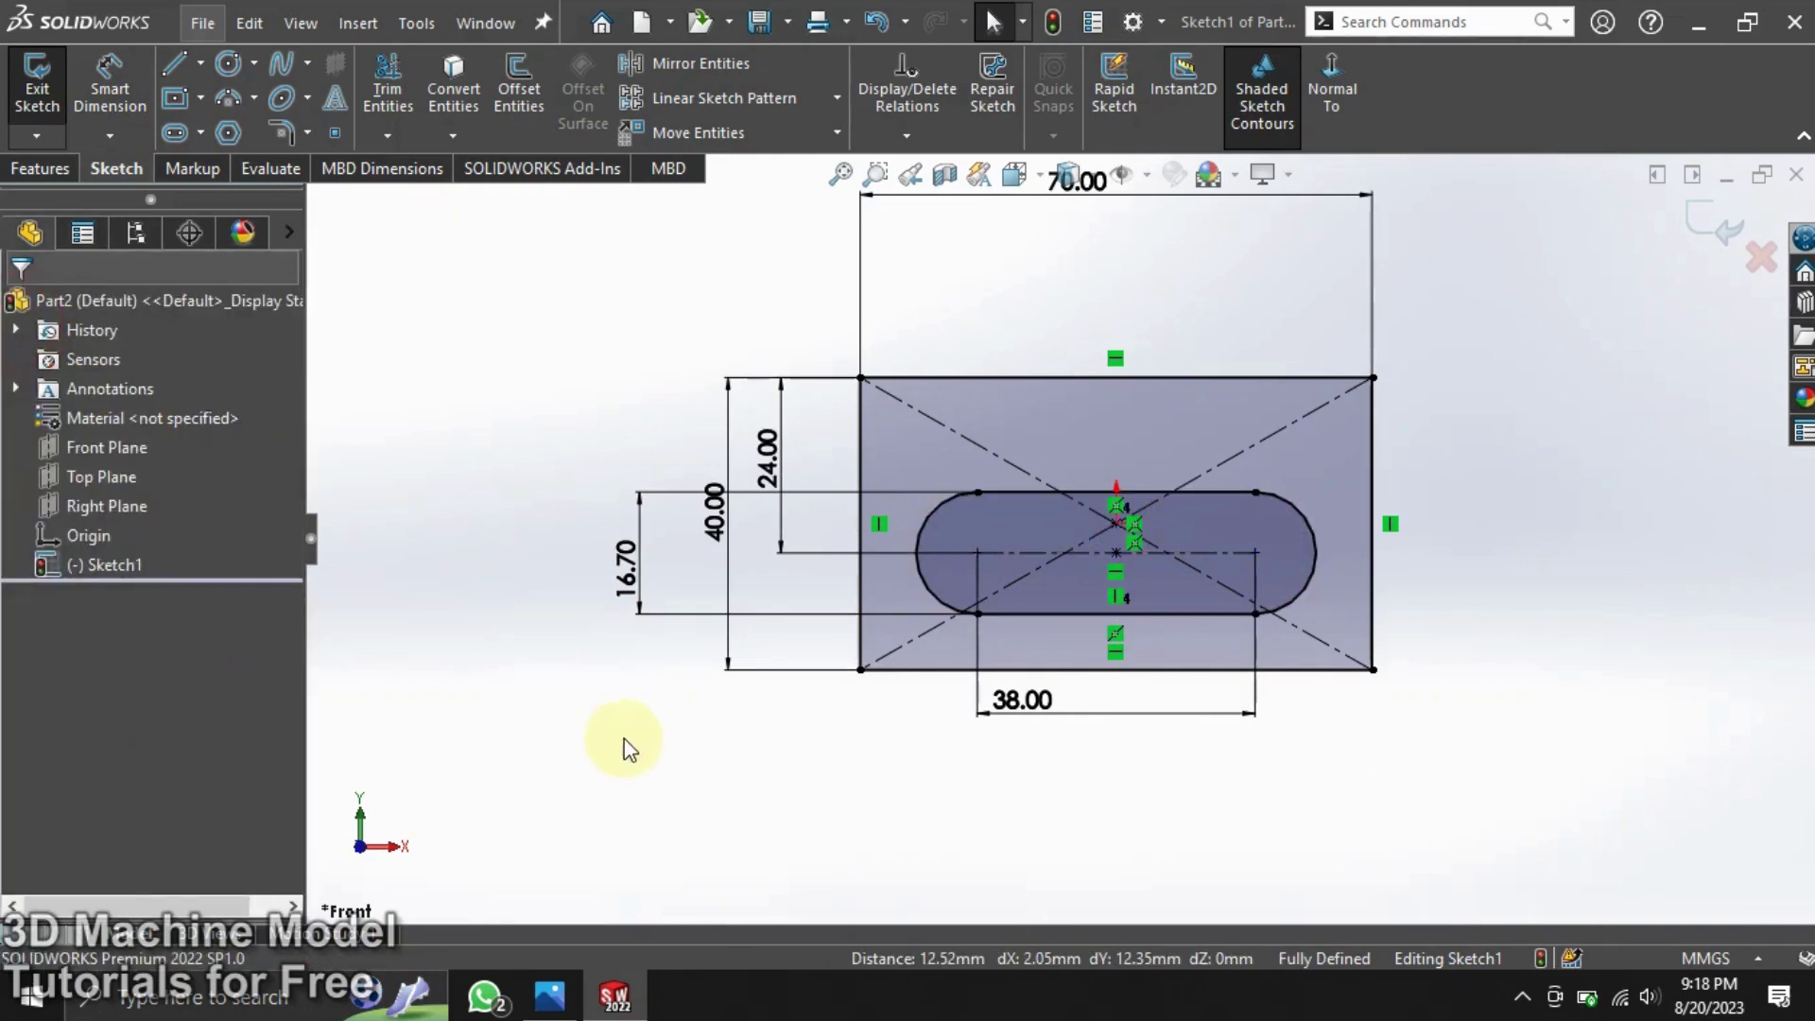
Step: Fillet the rectangle's two bottom corners at R16
left_click(281, 132)
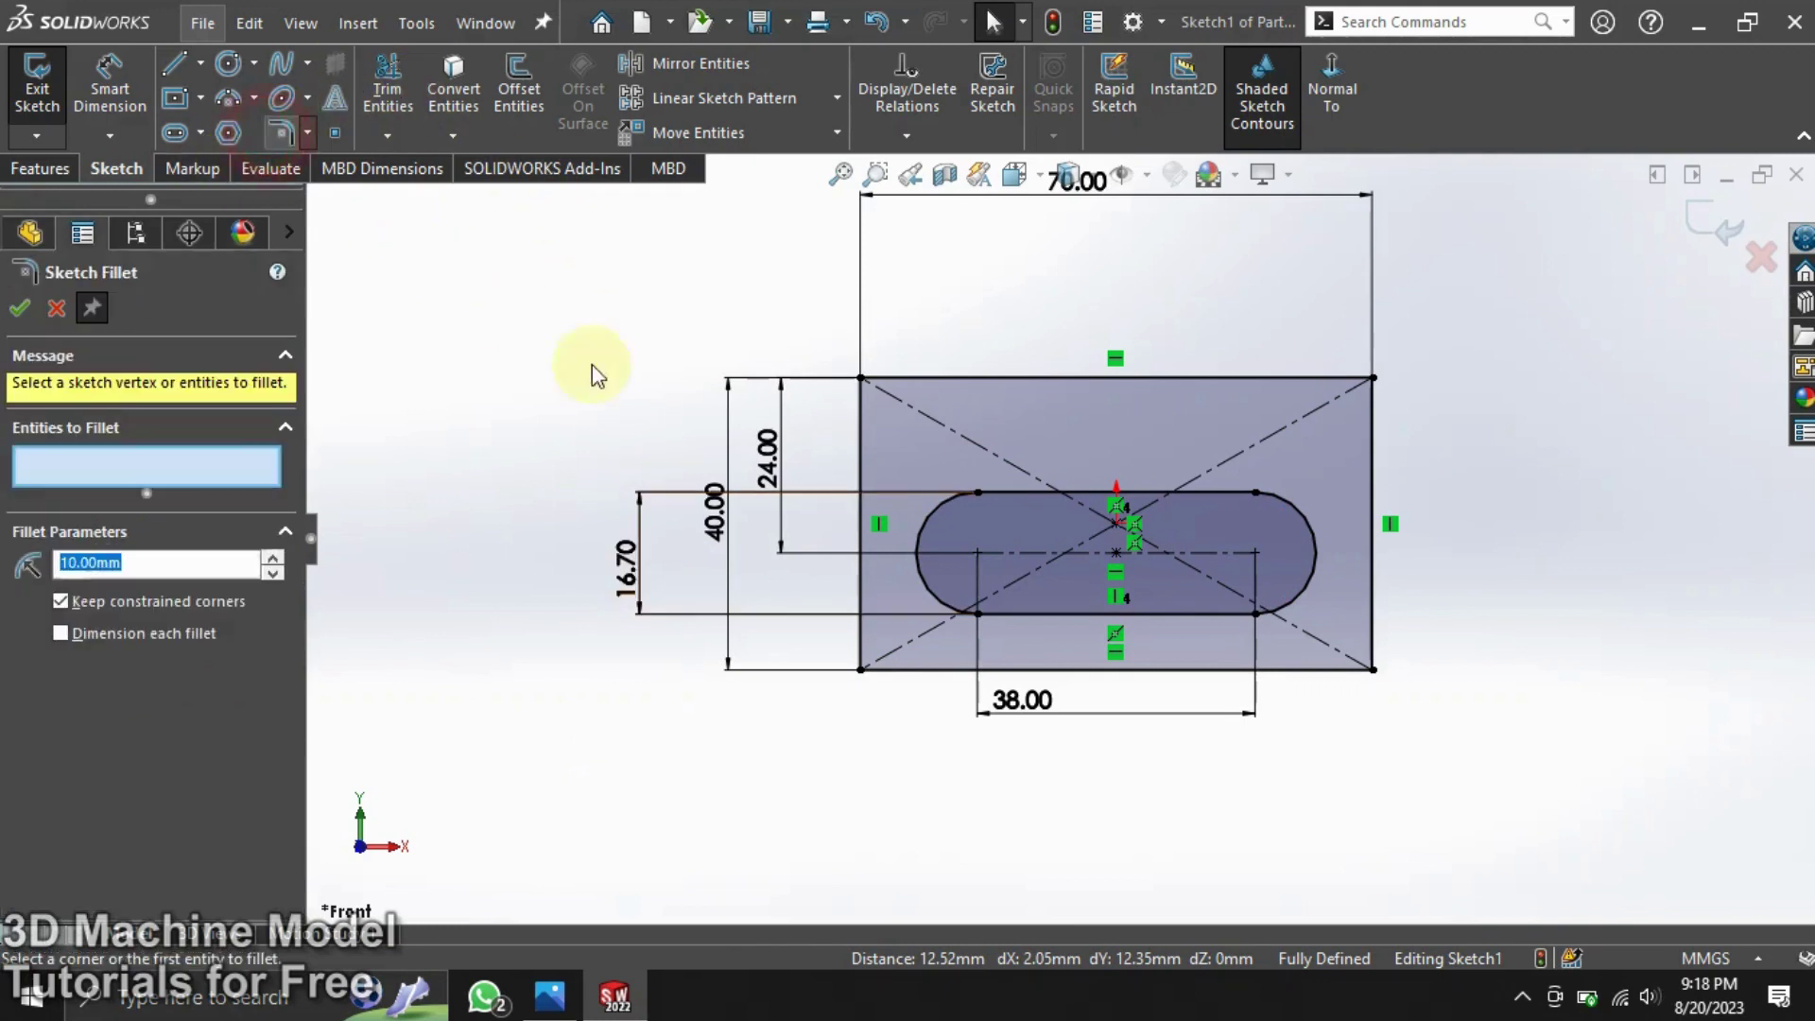
left_click(859, 628)
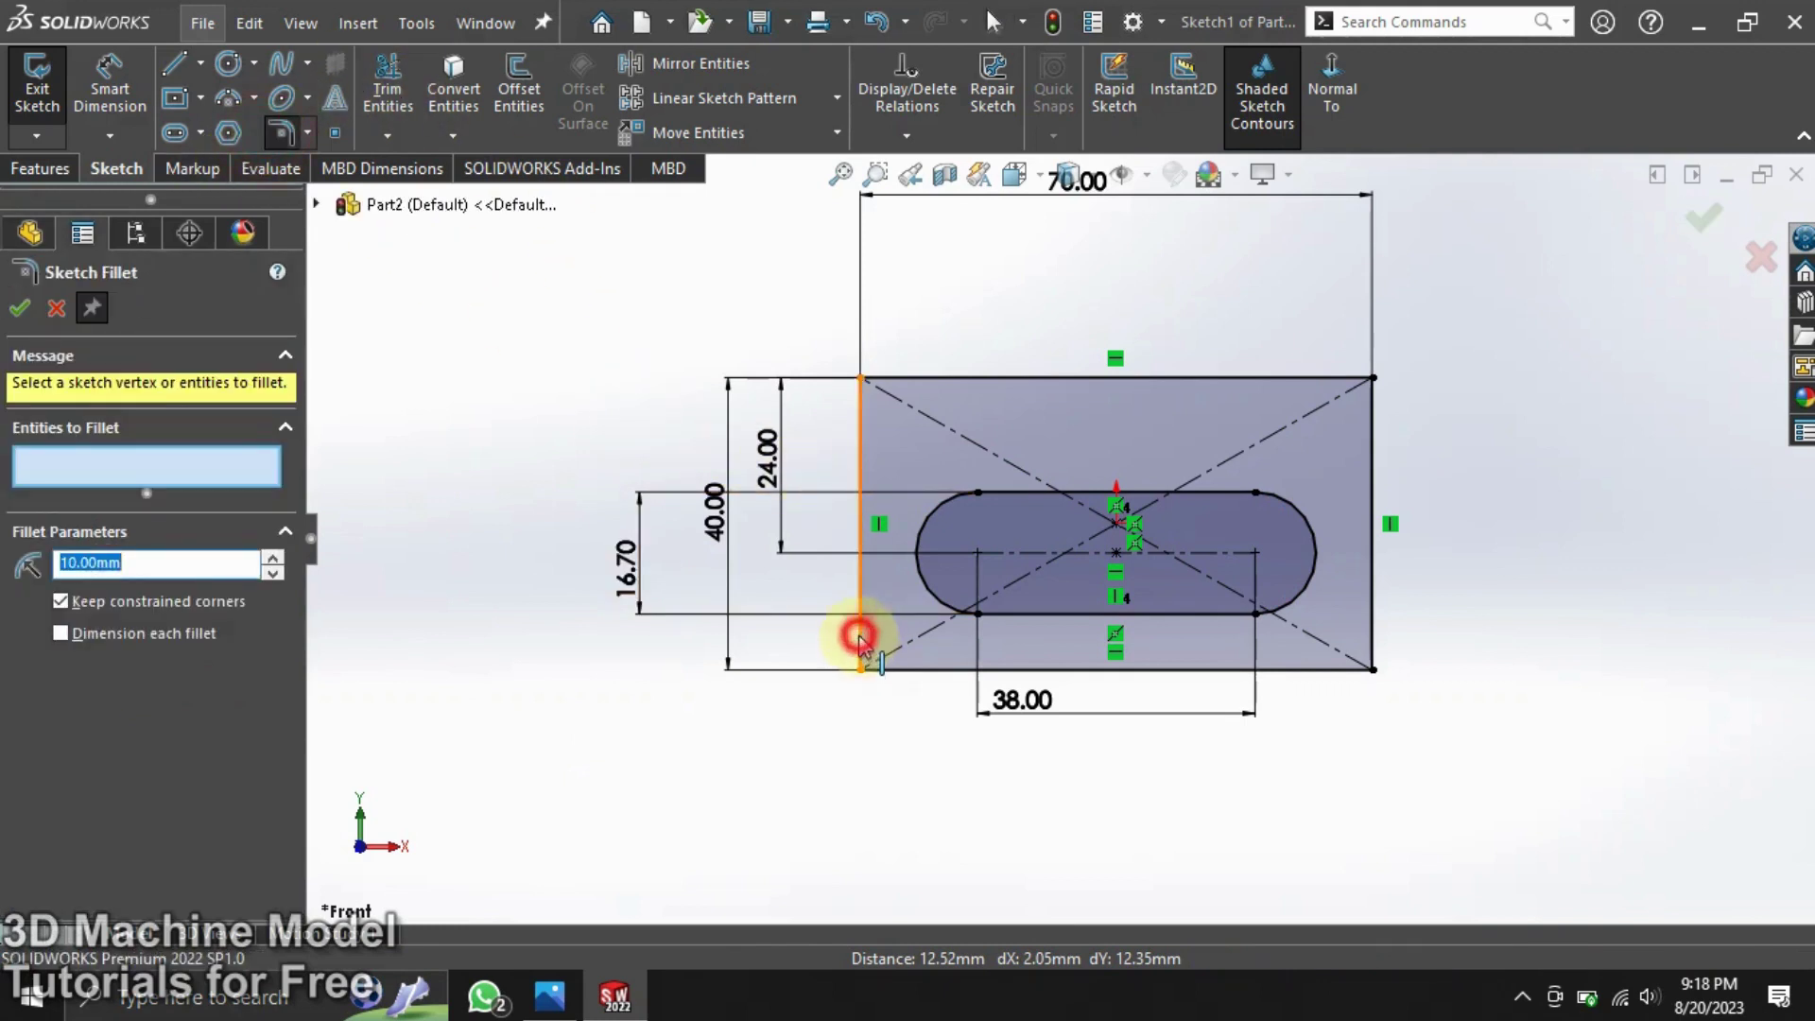
left_click(912, 668)
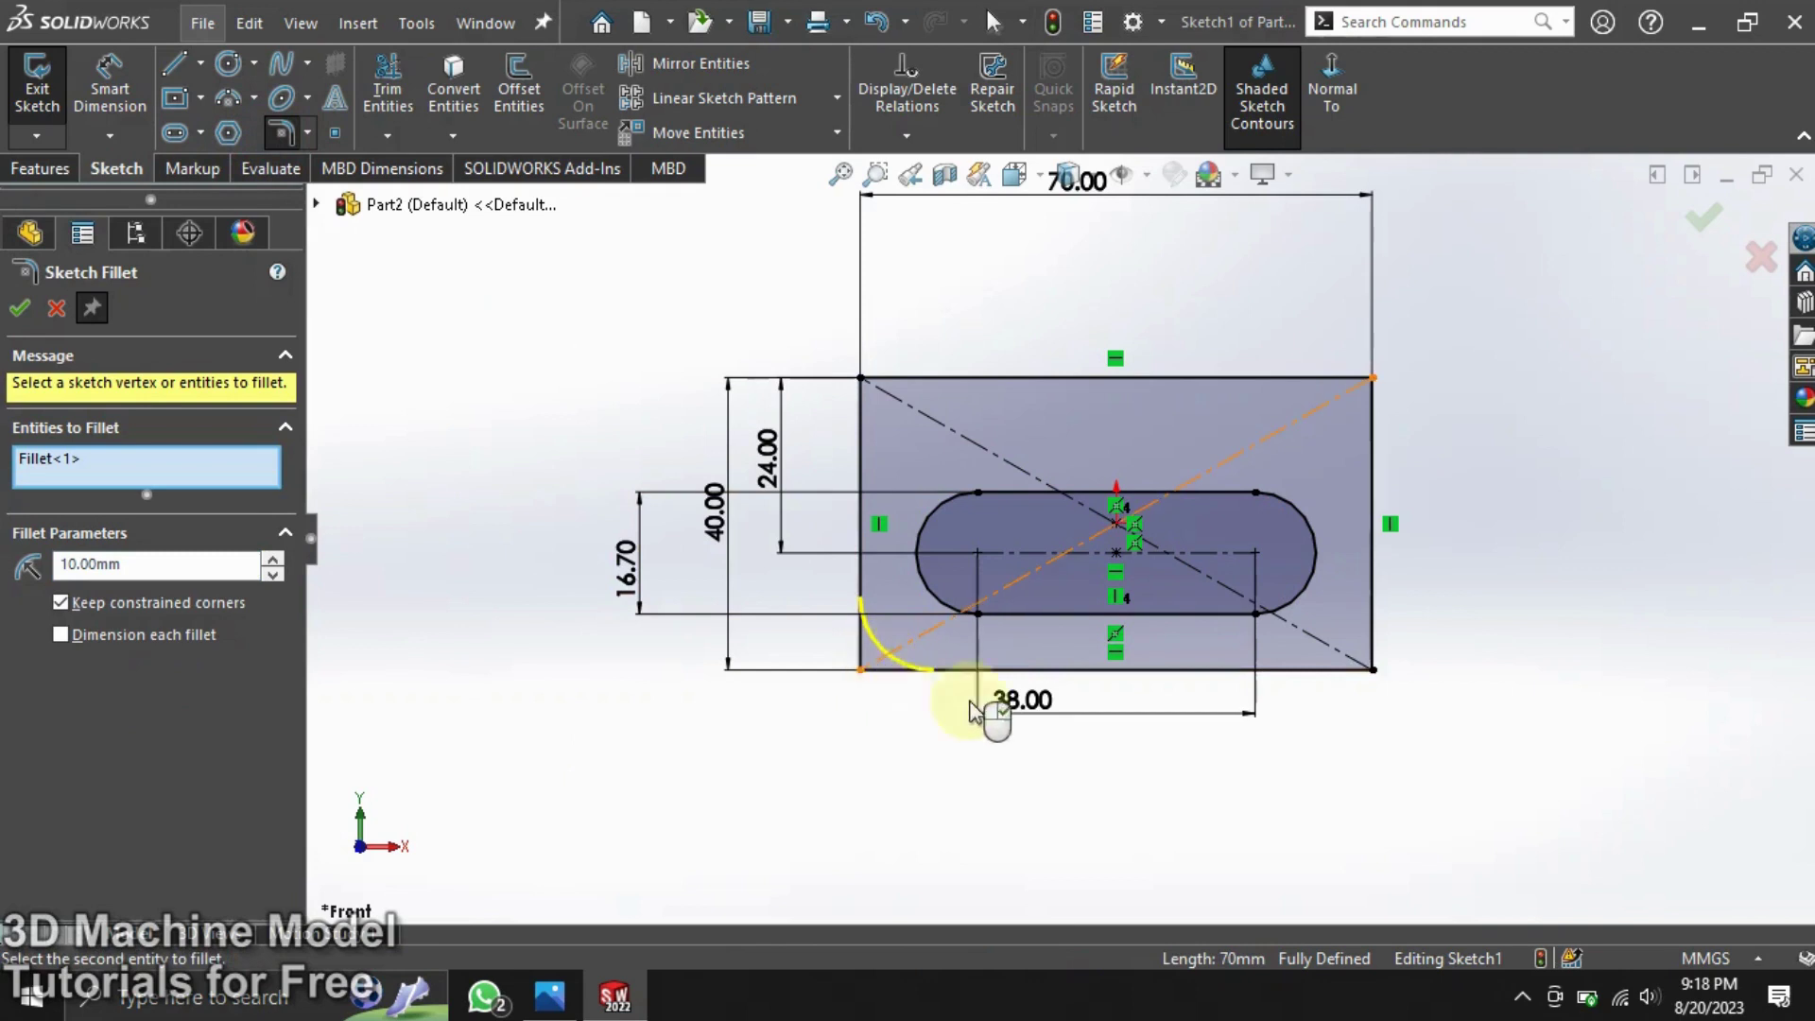
left_click(1371, 601)
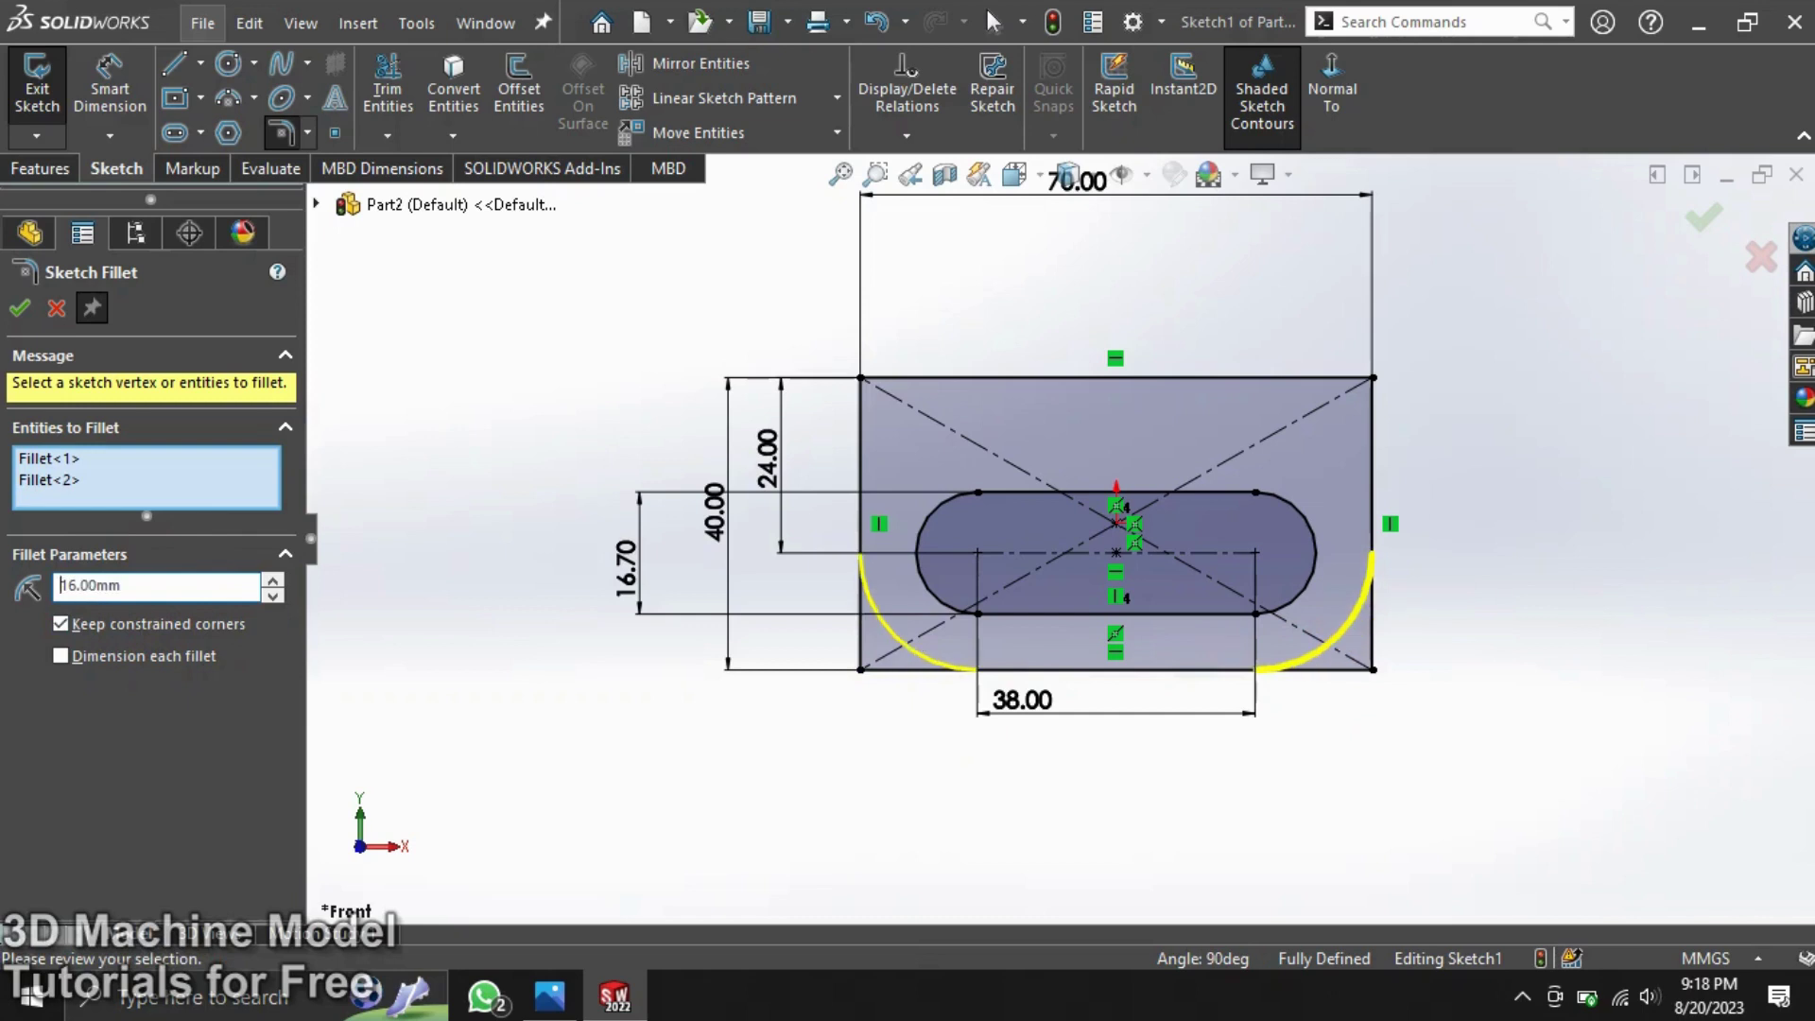
left_click(19, 308)
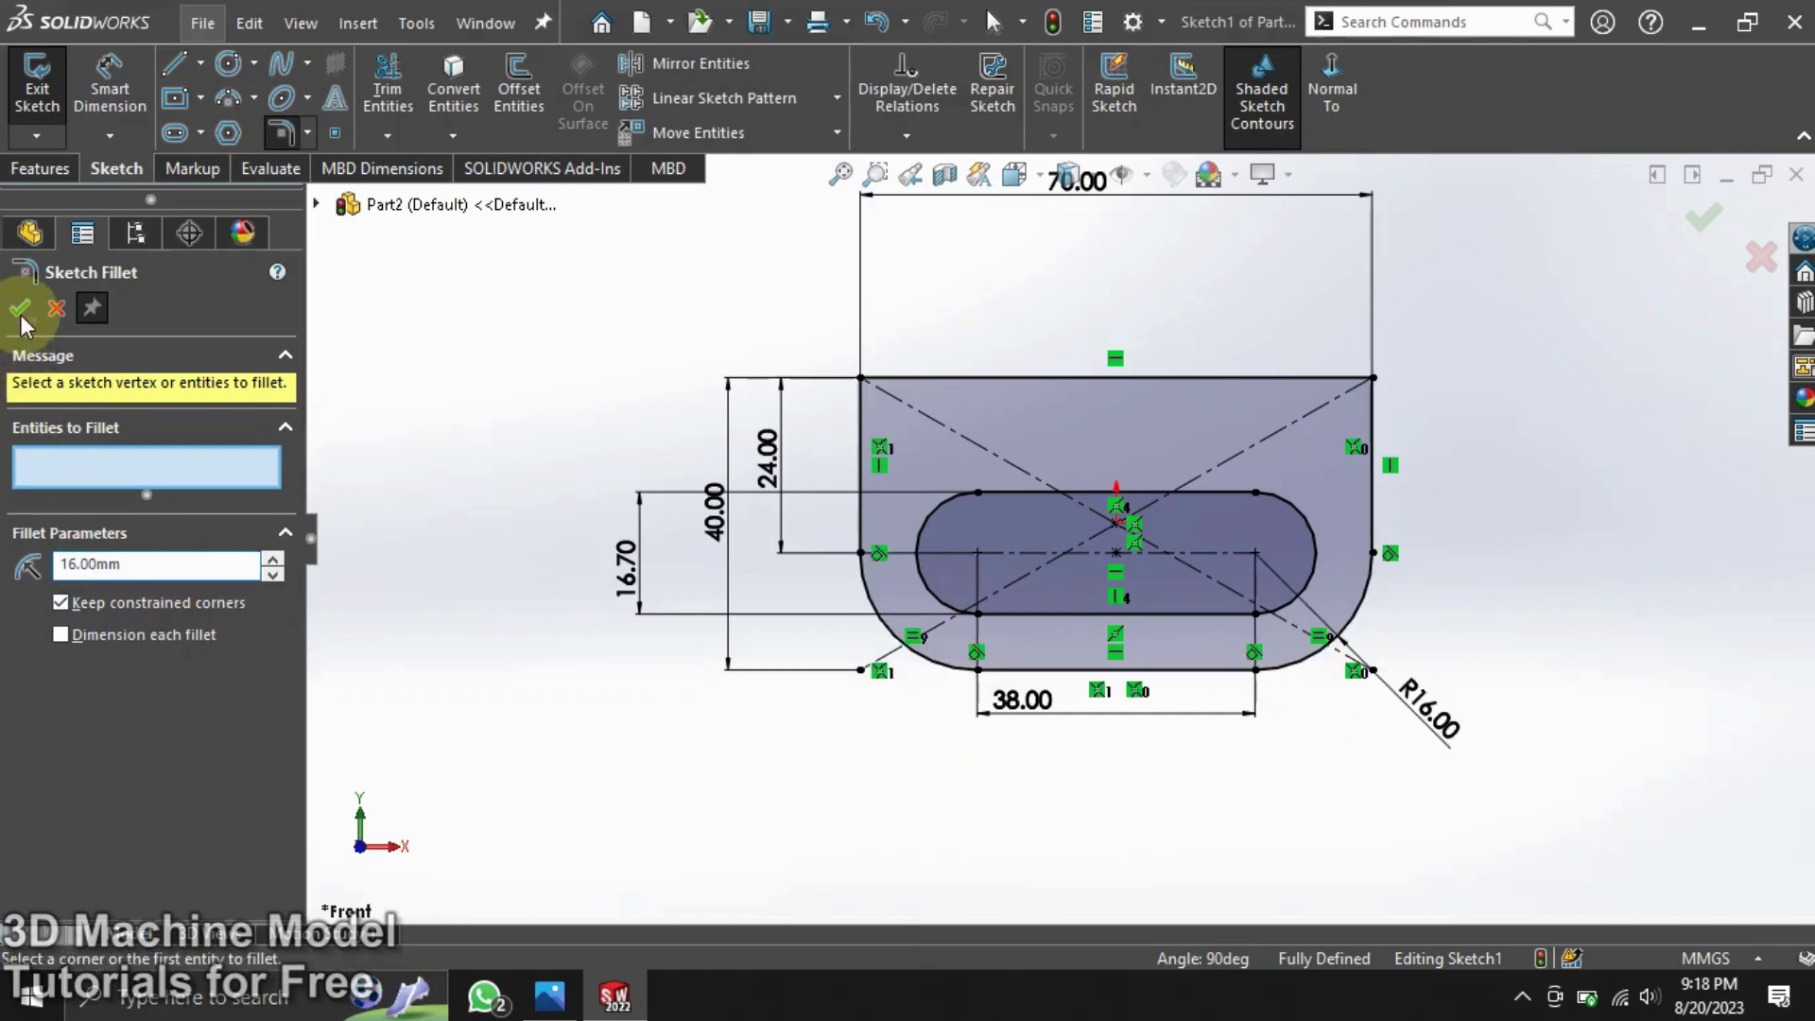
left_click(20, 319)
Step: Exit the sketch and extrude it 10 mm into Boss-Extrude1
left_click(36, 90)
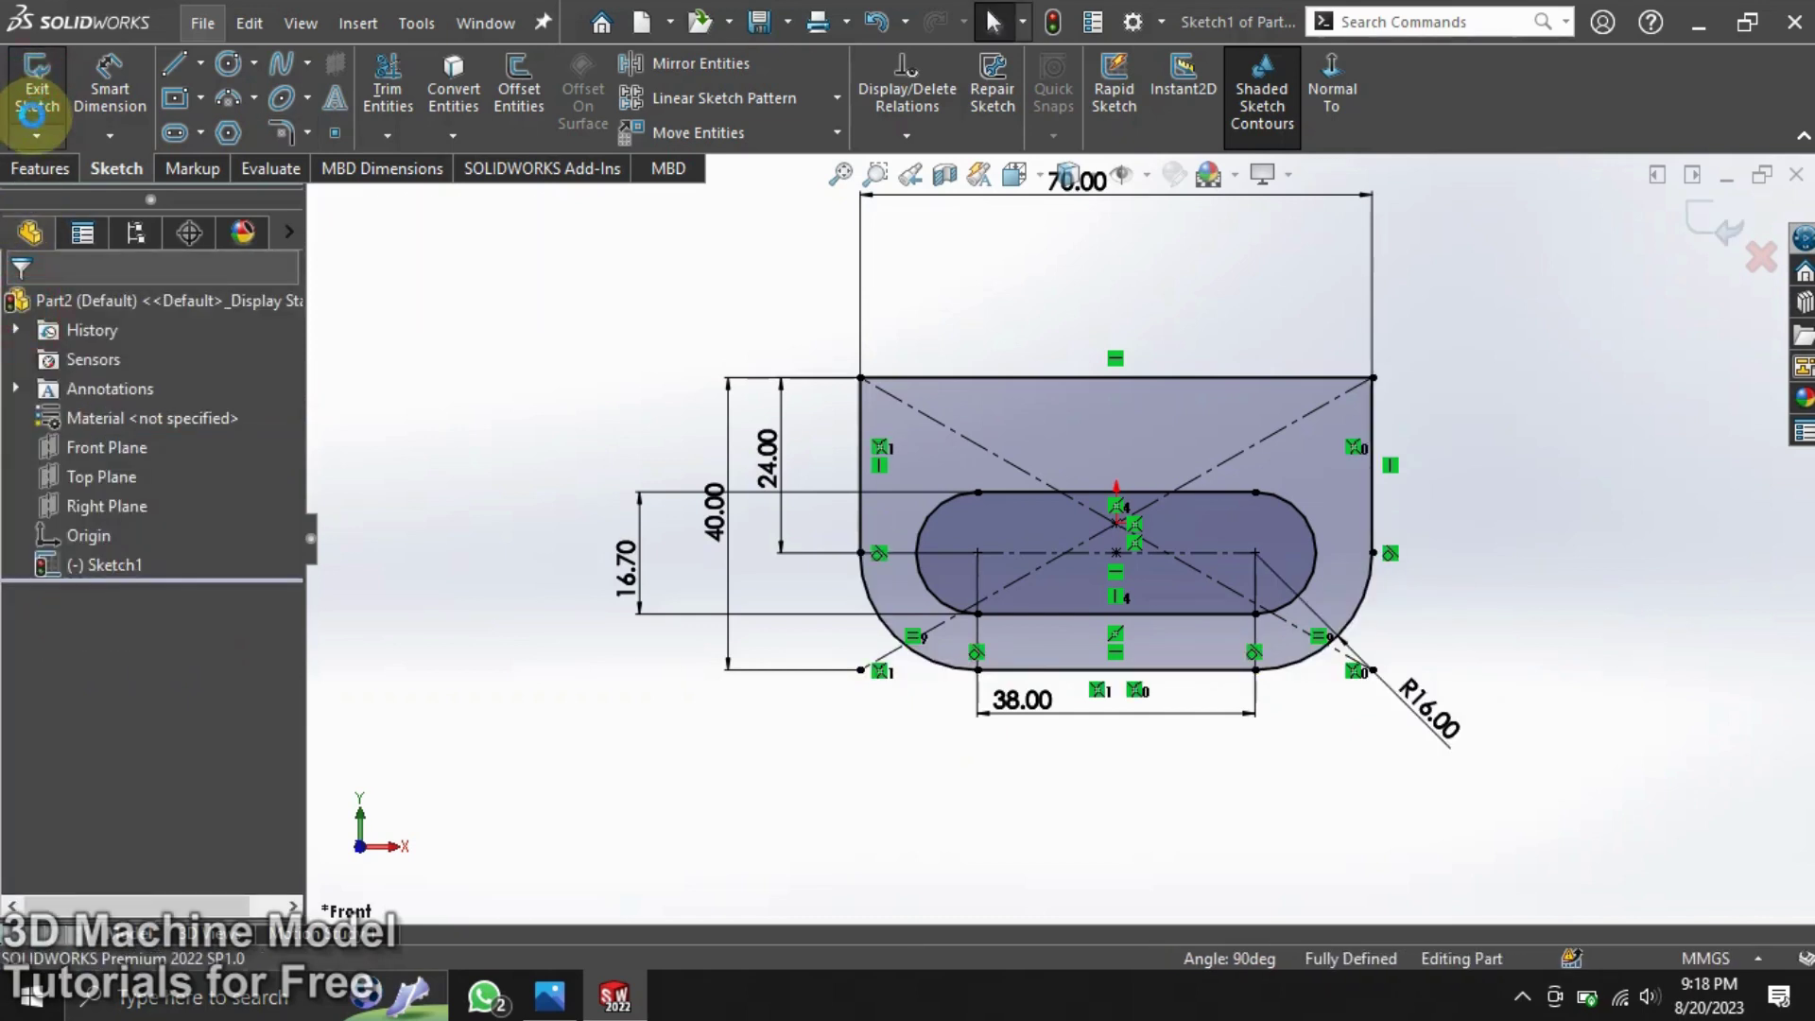
left_click(44, 170)
left_click(42, 109)
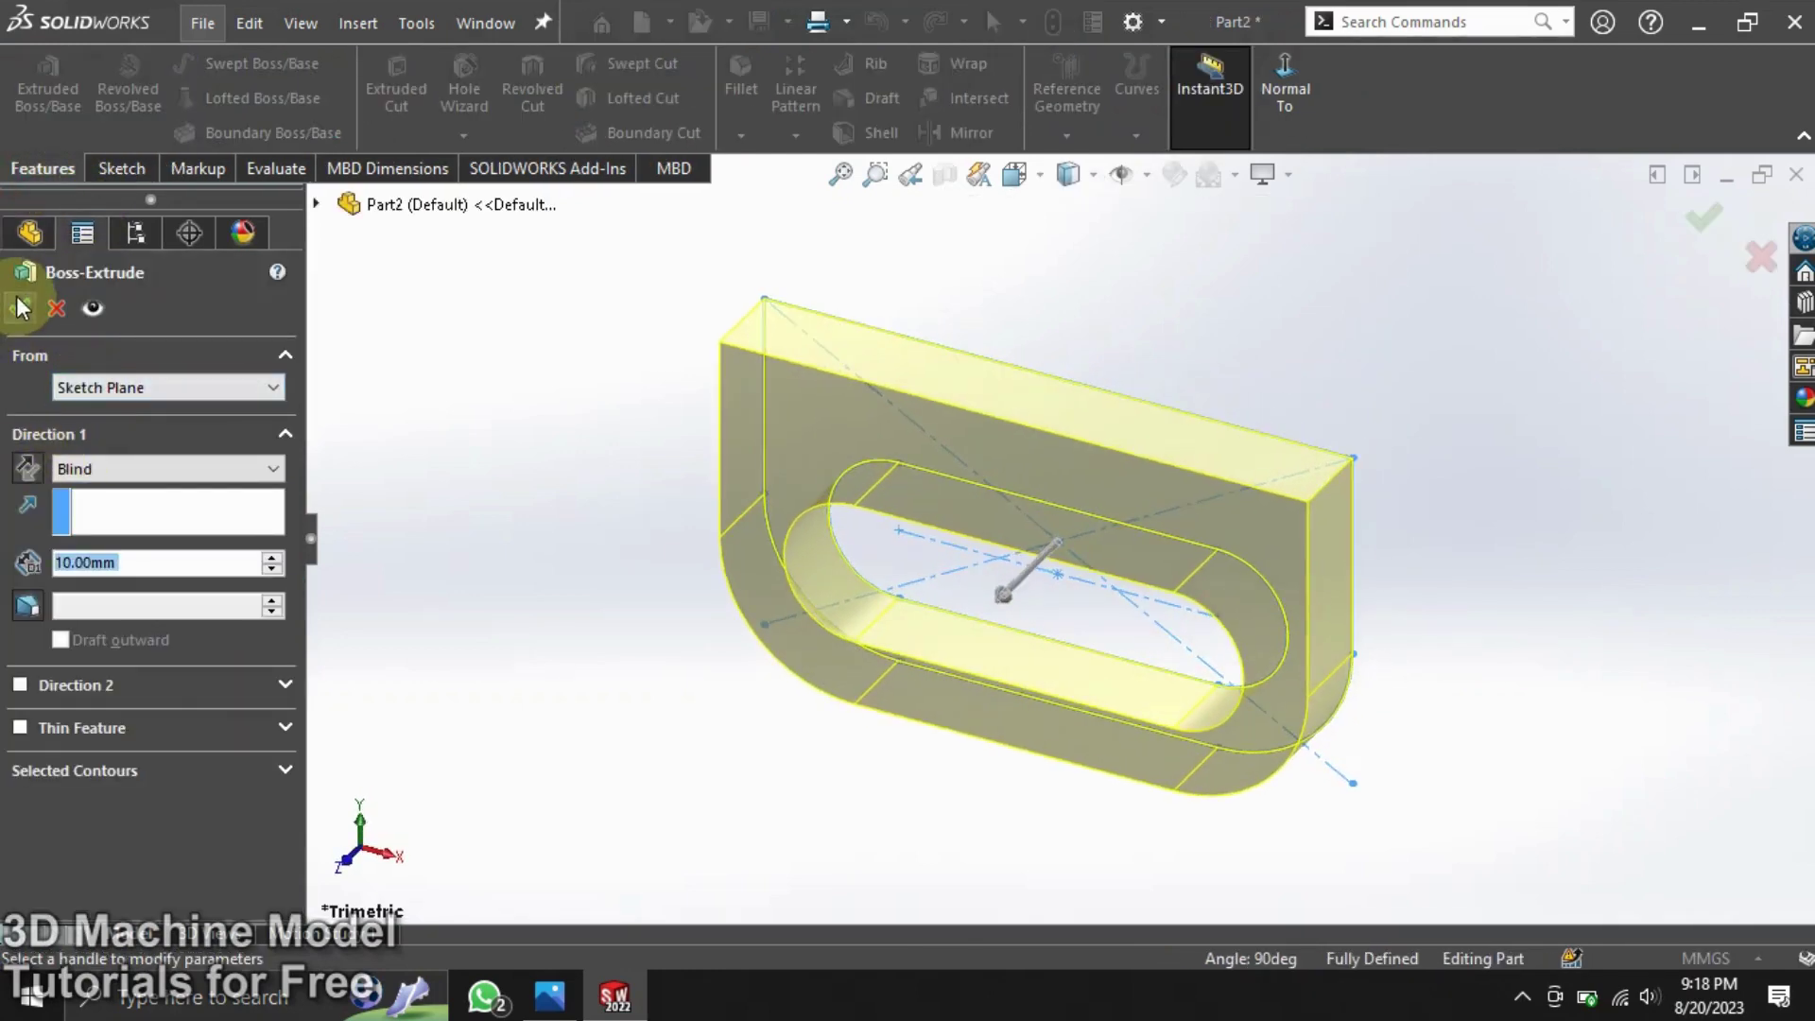
left_click(19, 307)
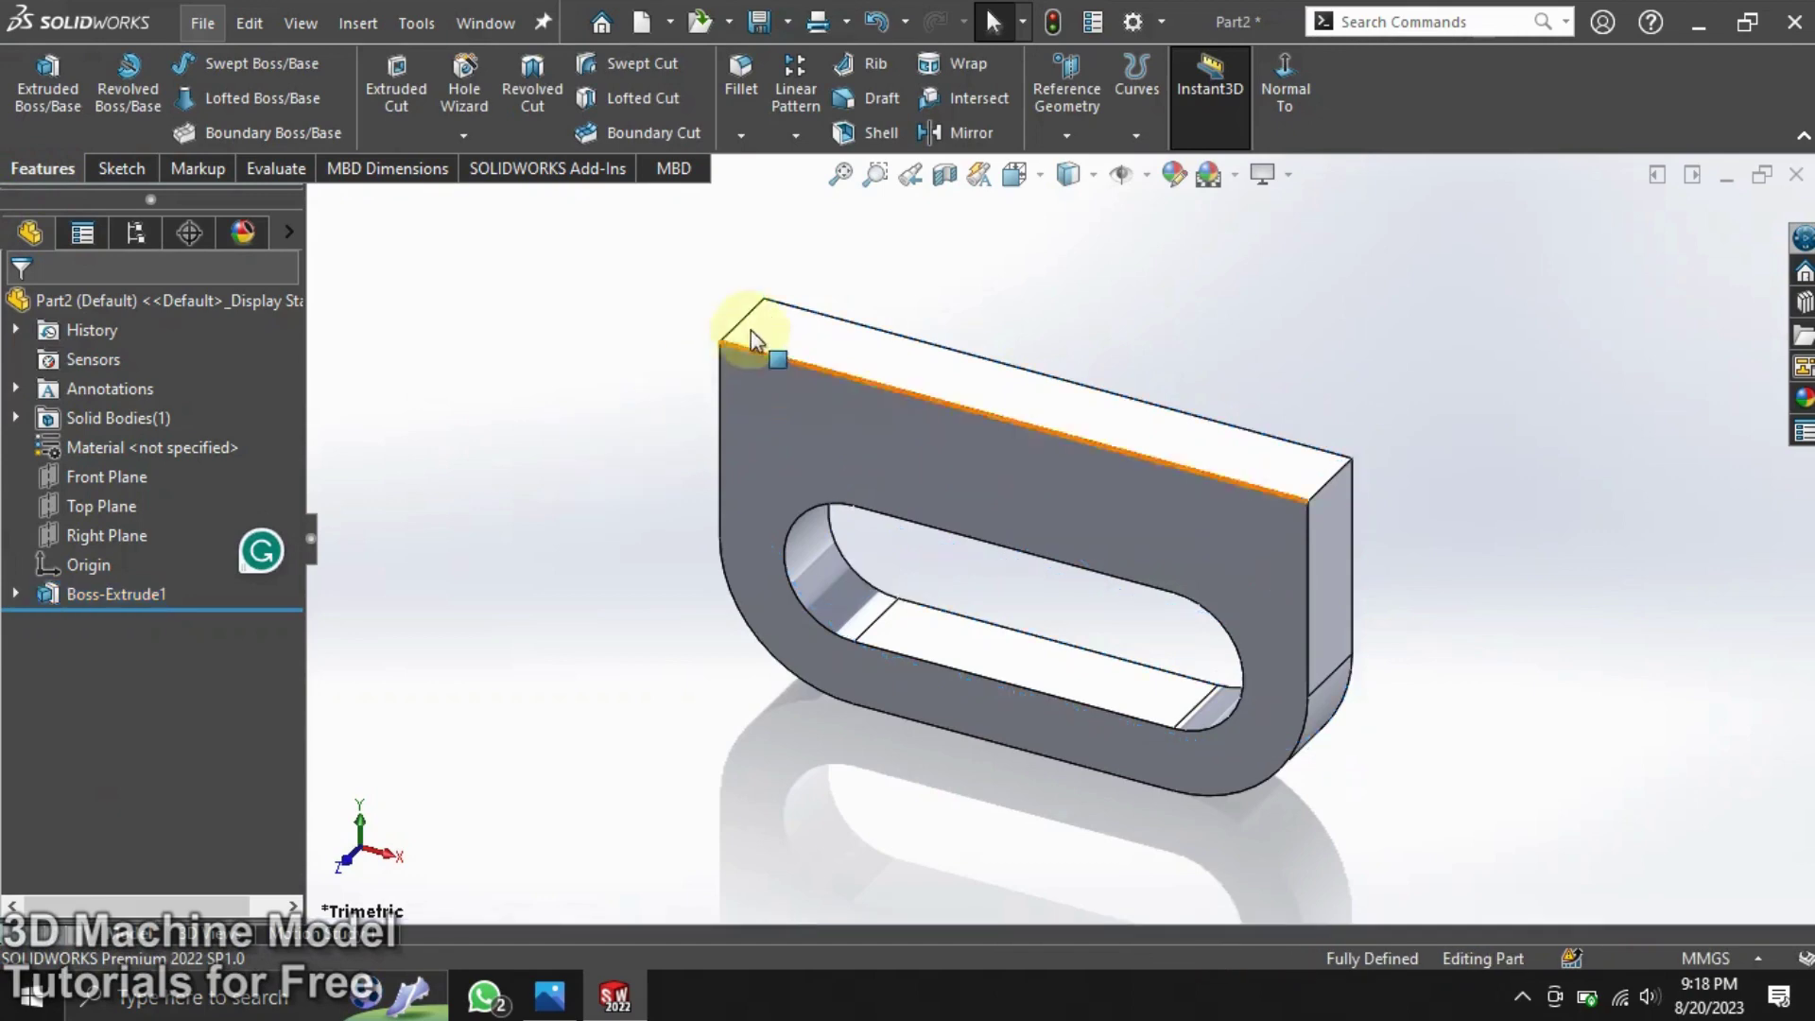
left_click(823, 339)
Step: Start a sketch on the top face and draw the tall left side, top edge and short right side
left_click(936, 273)
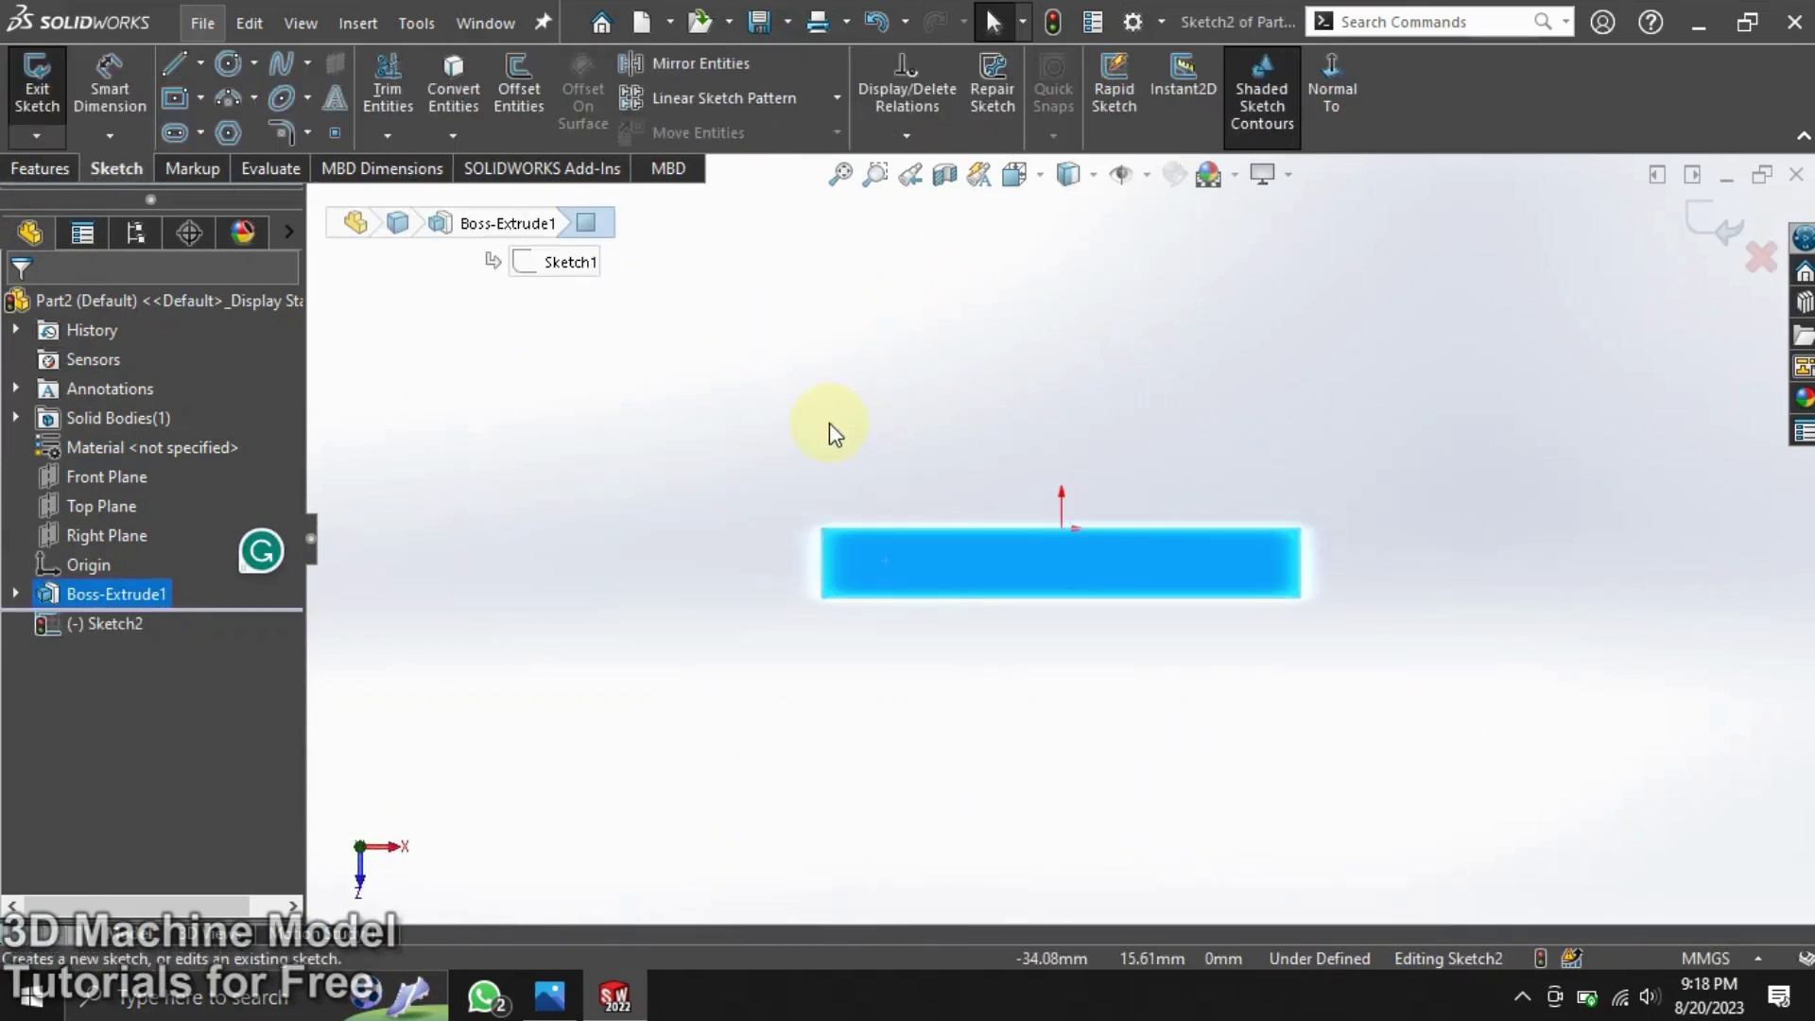
left_click(830, 423)
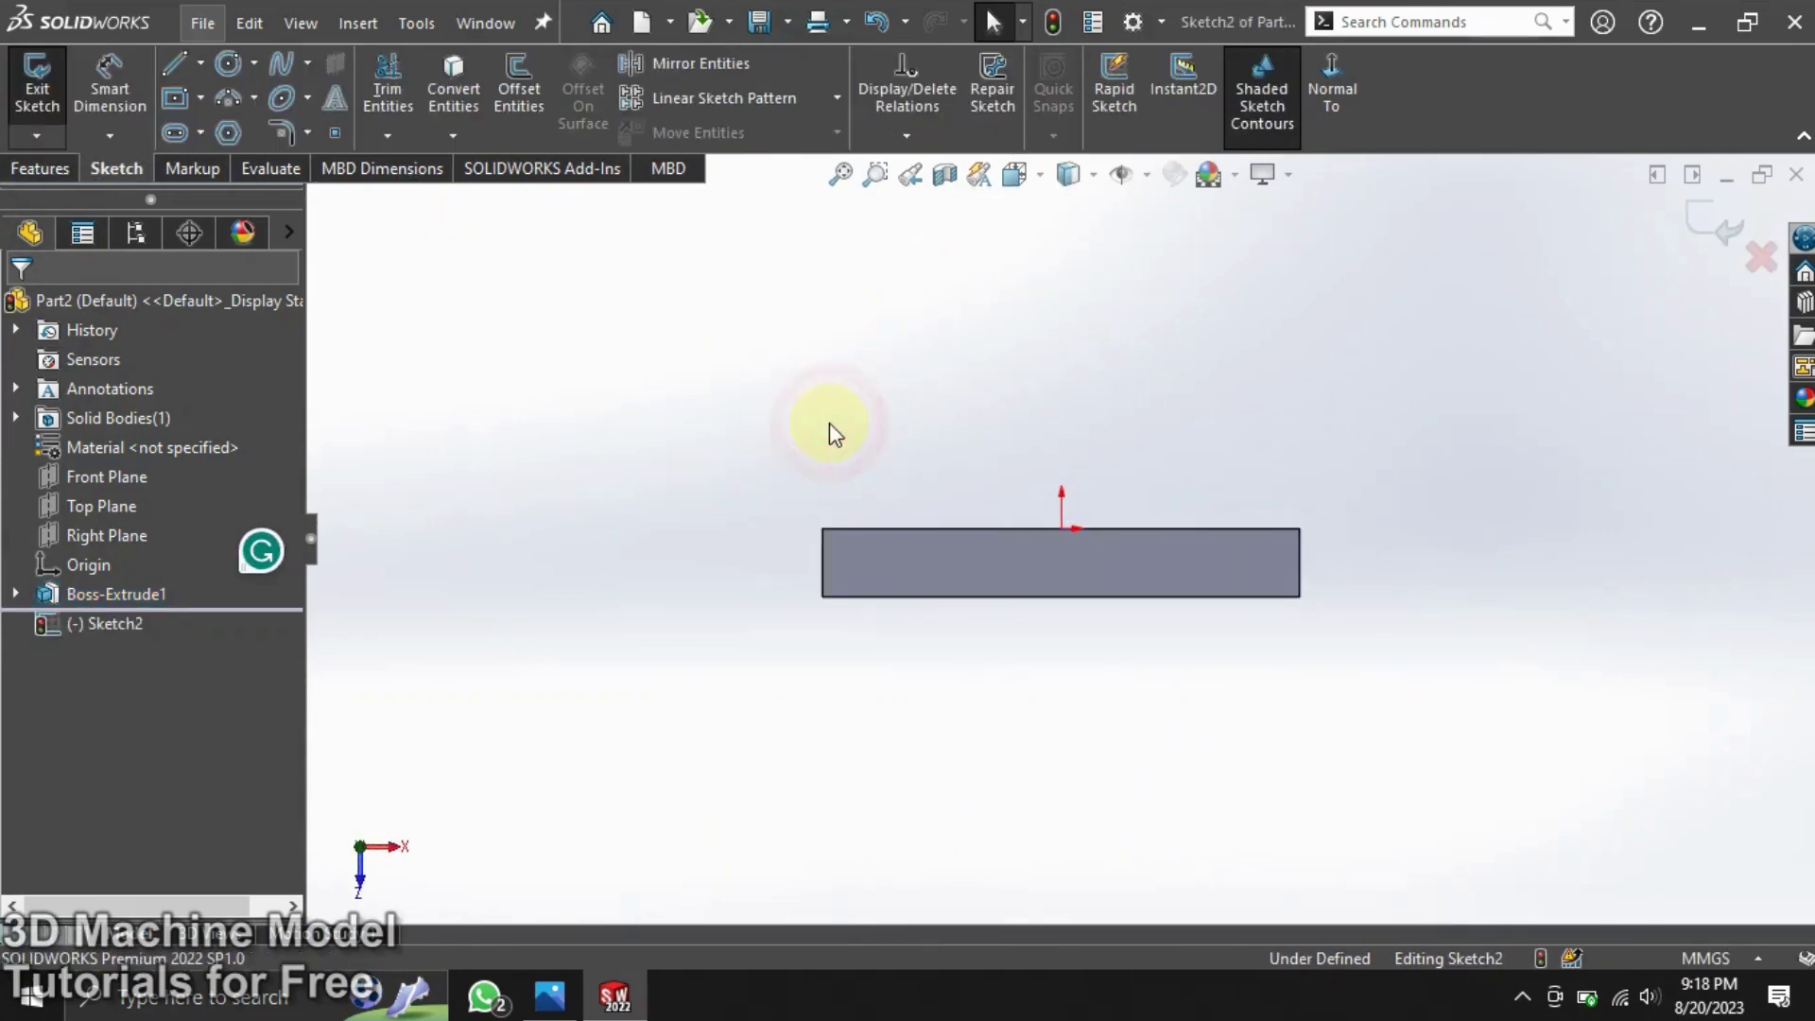
left_click(179, 75)
left_click(863, 587)
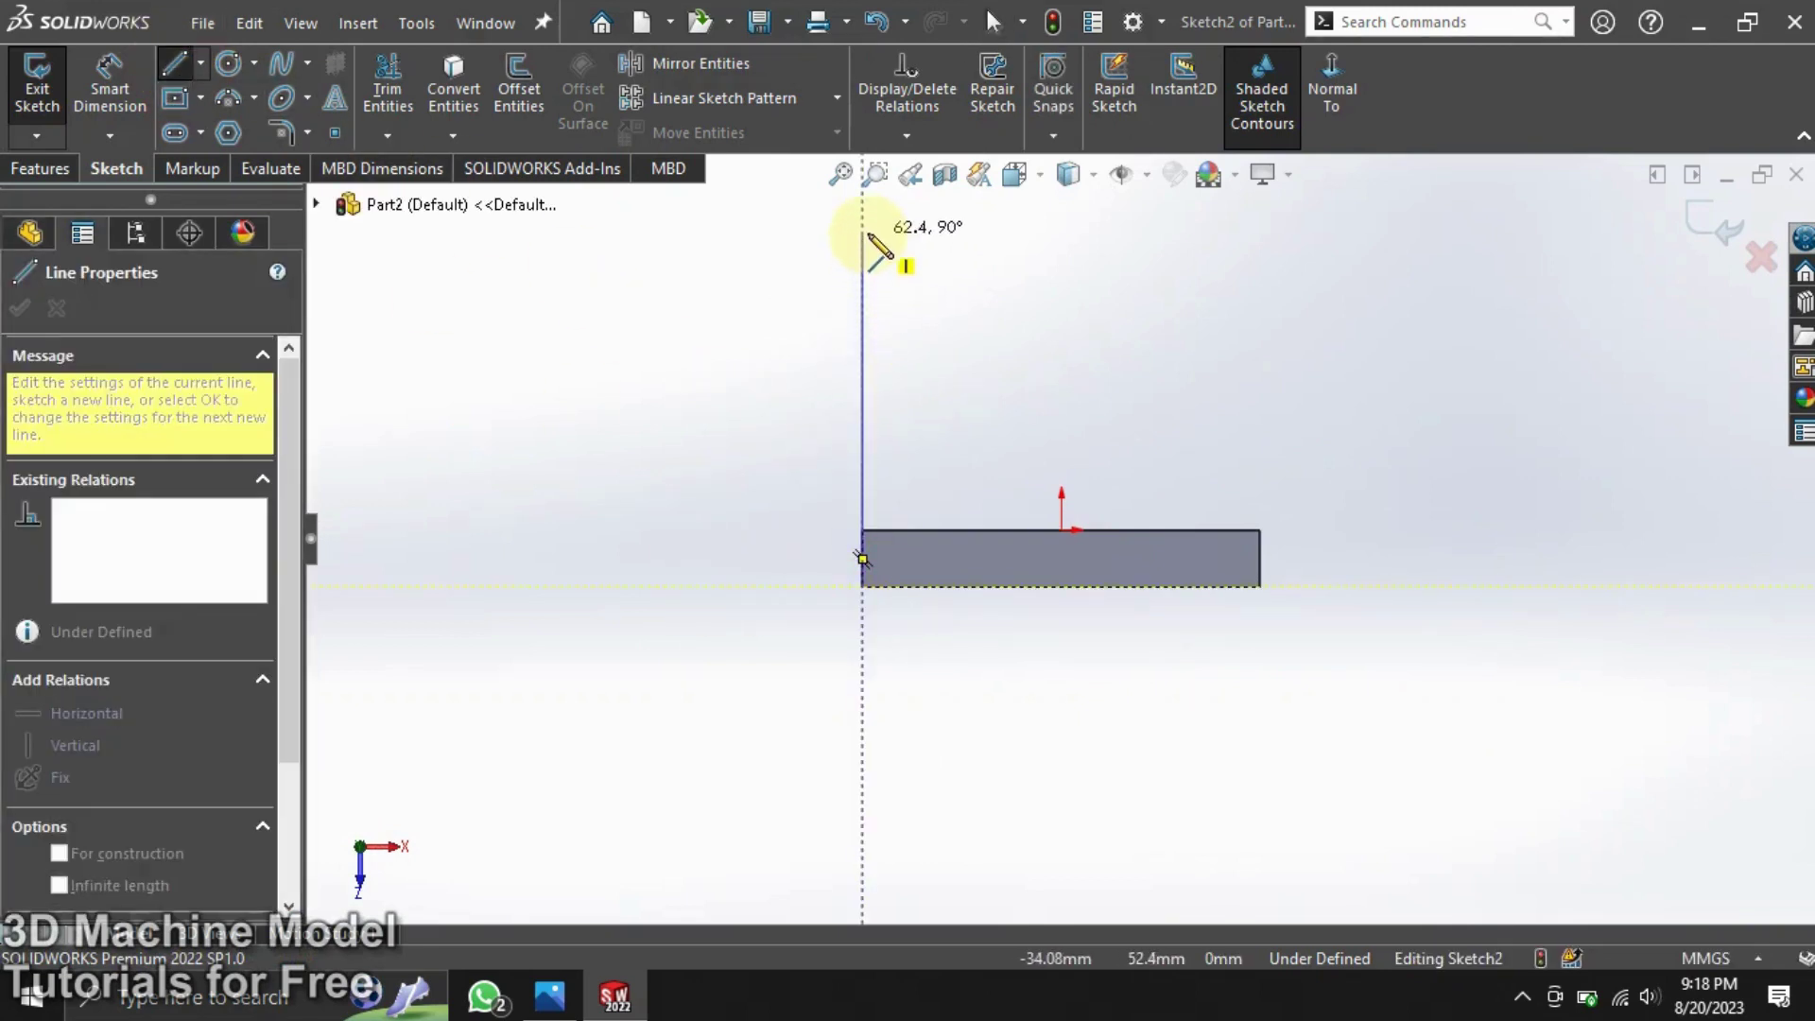
left_click(862, 232)
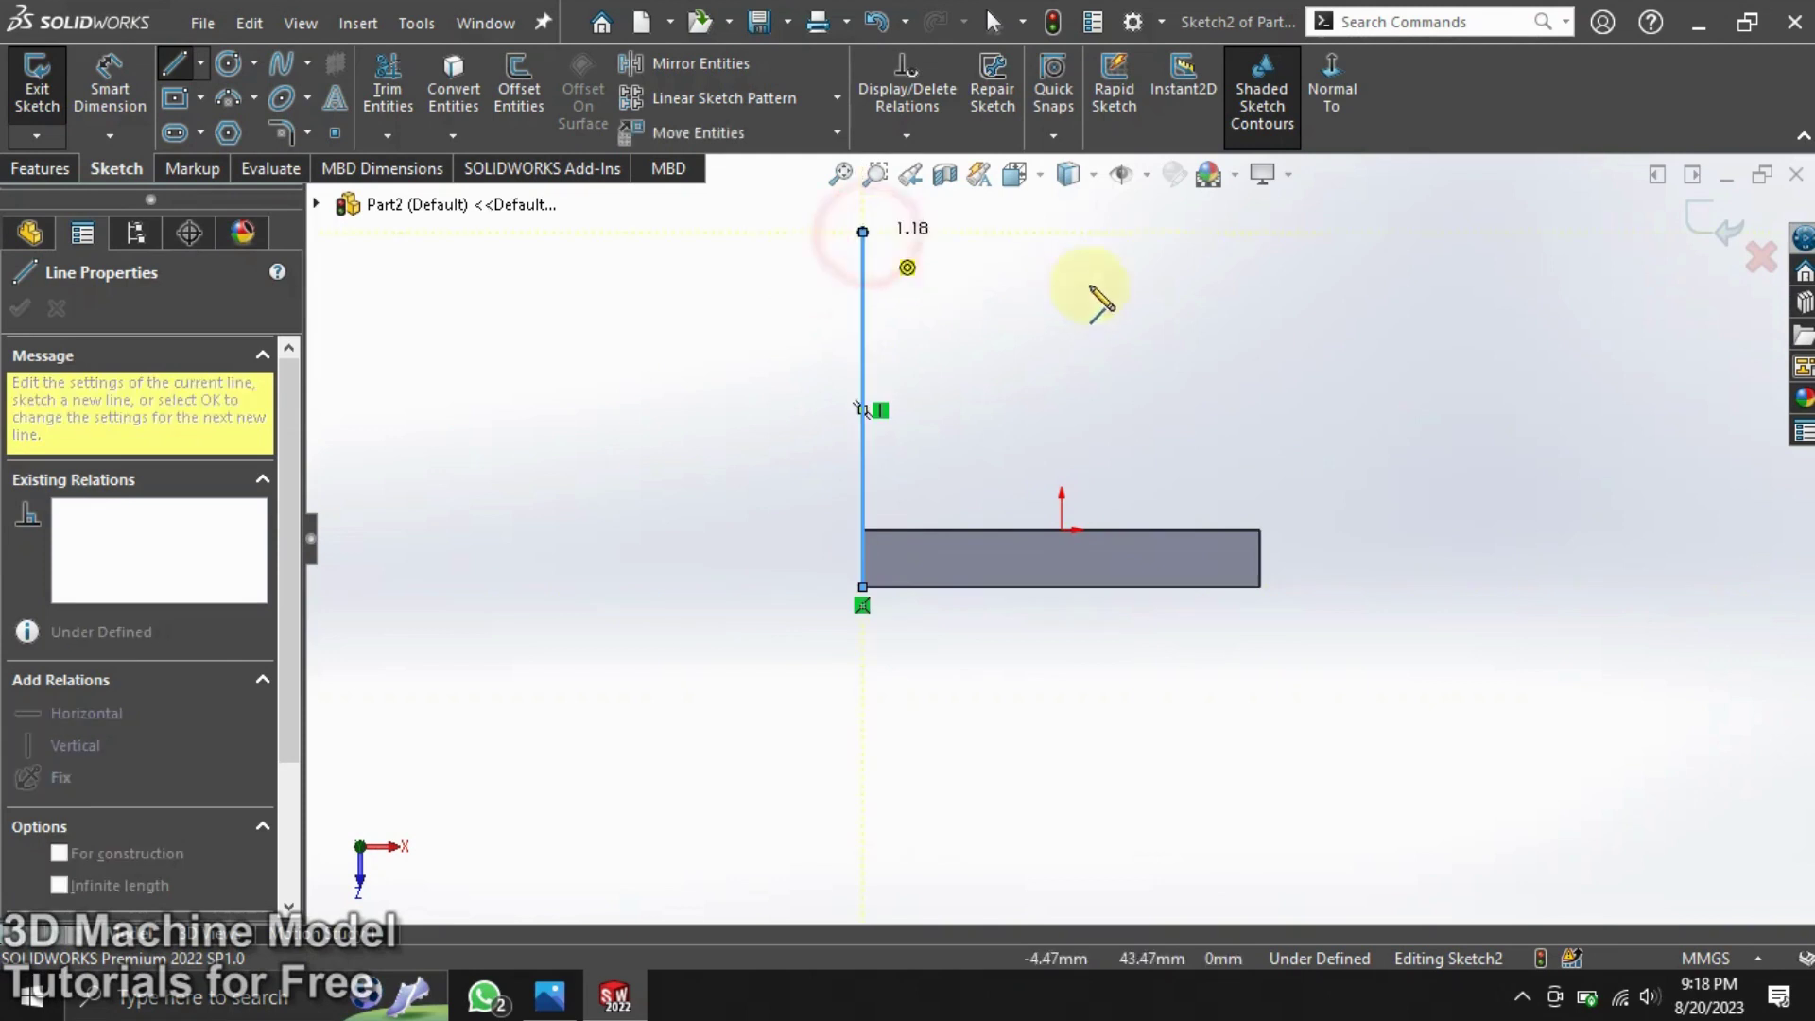
left_click(1478, 231)
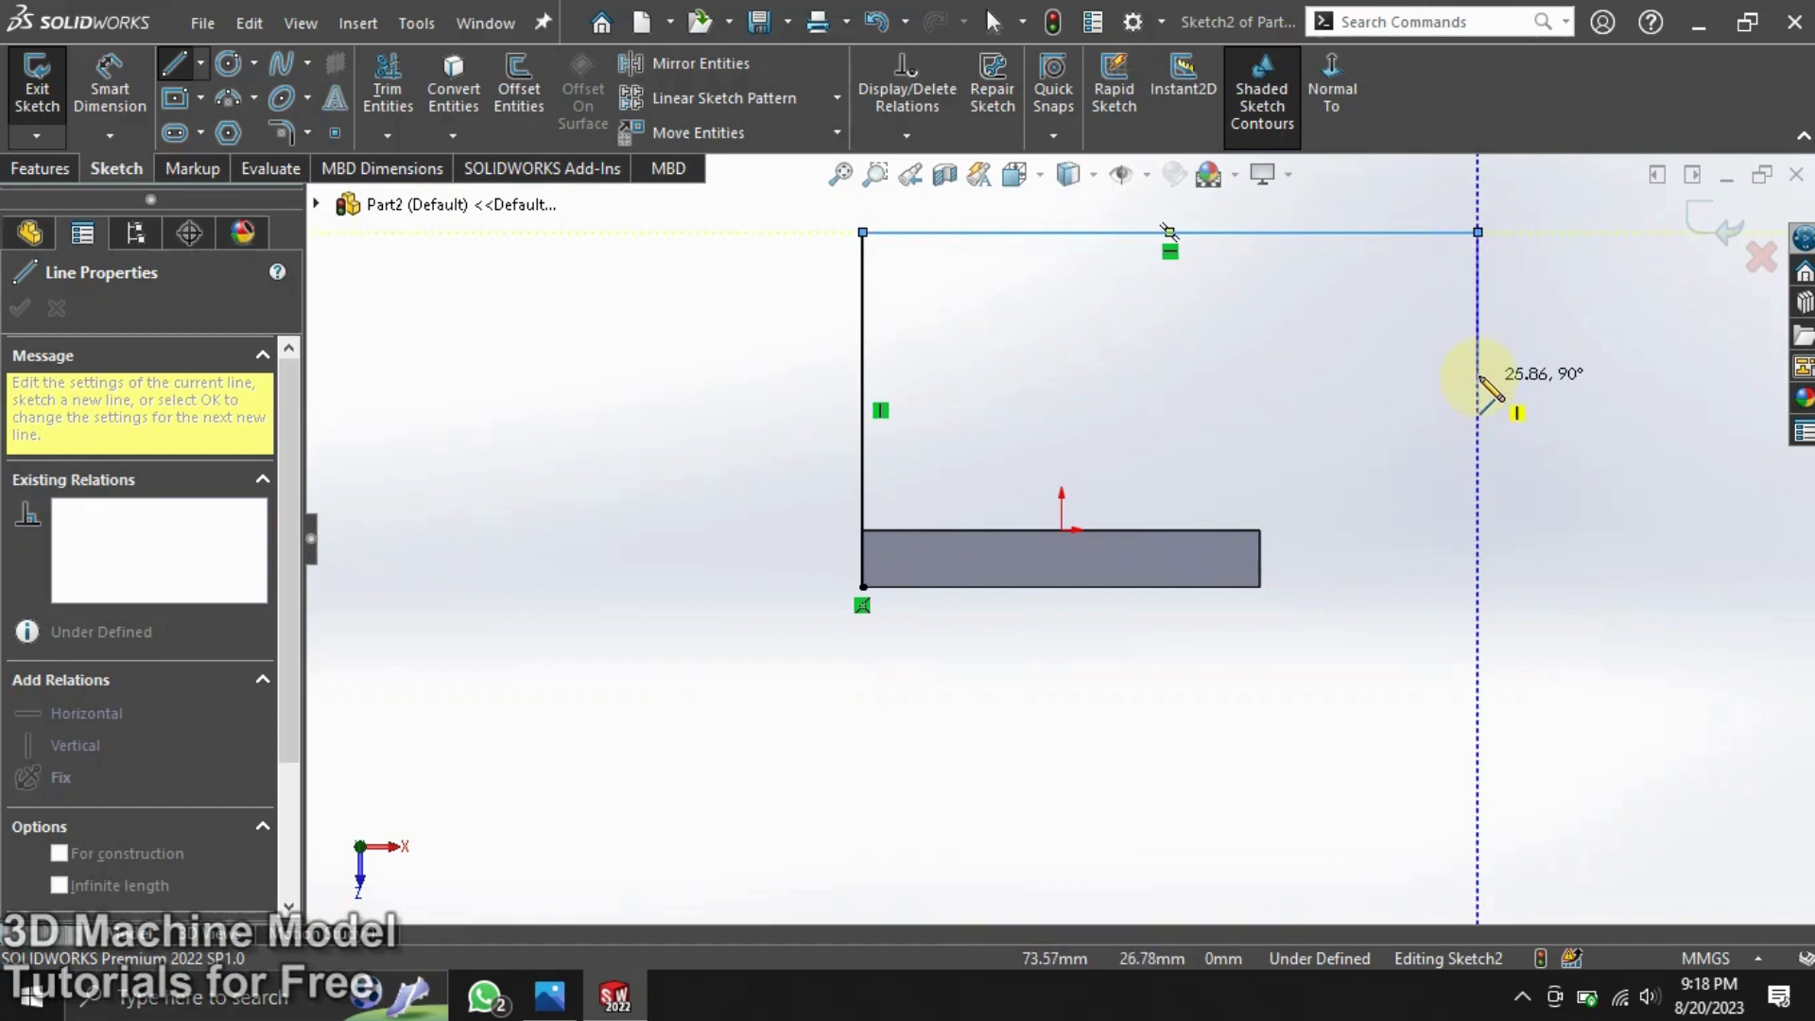
left_click(1477, 372)
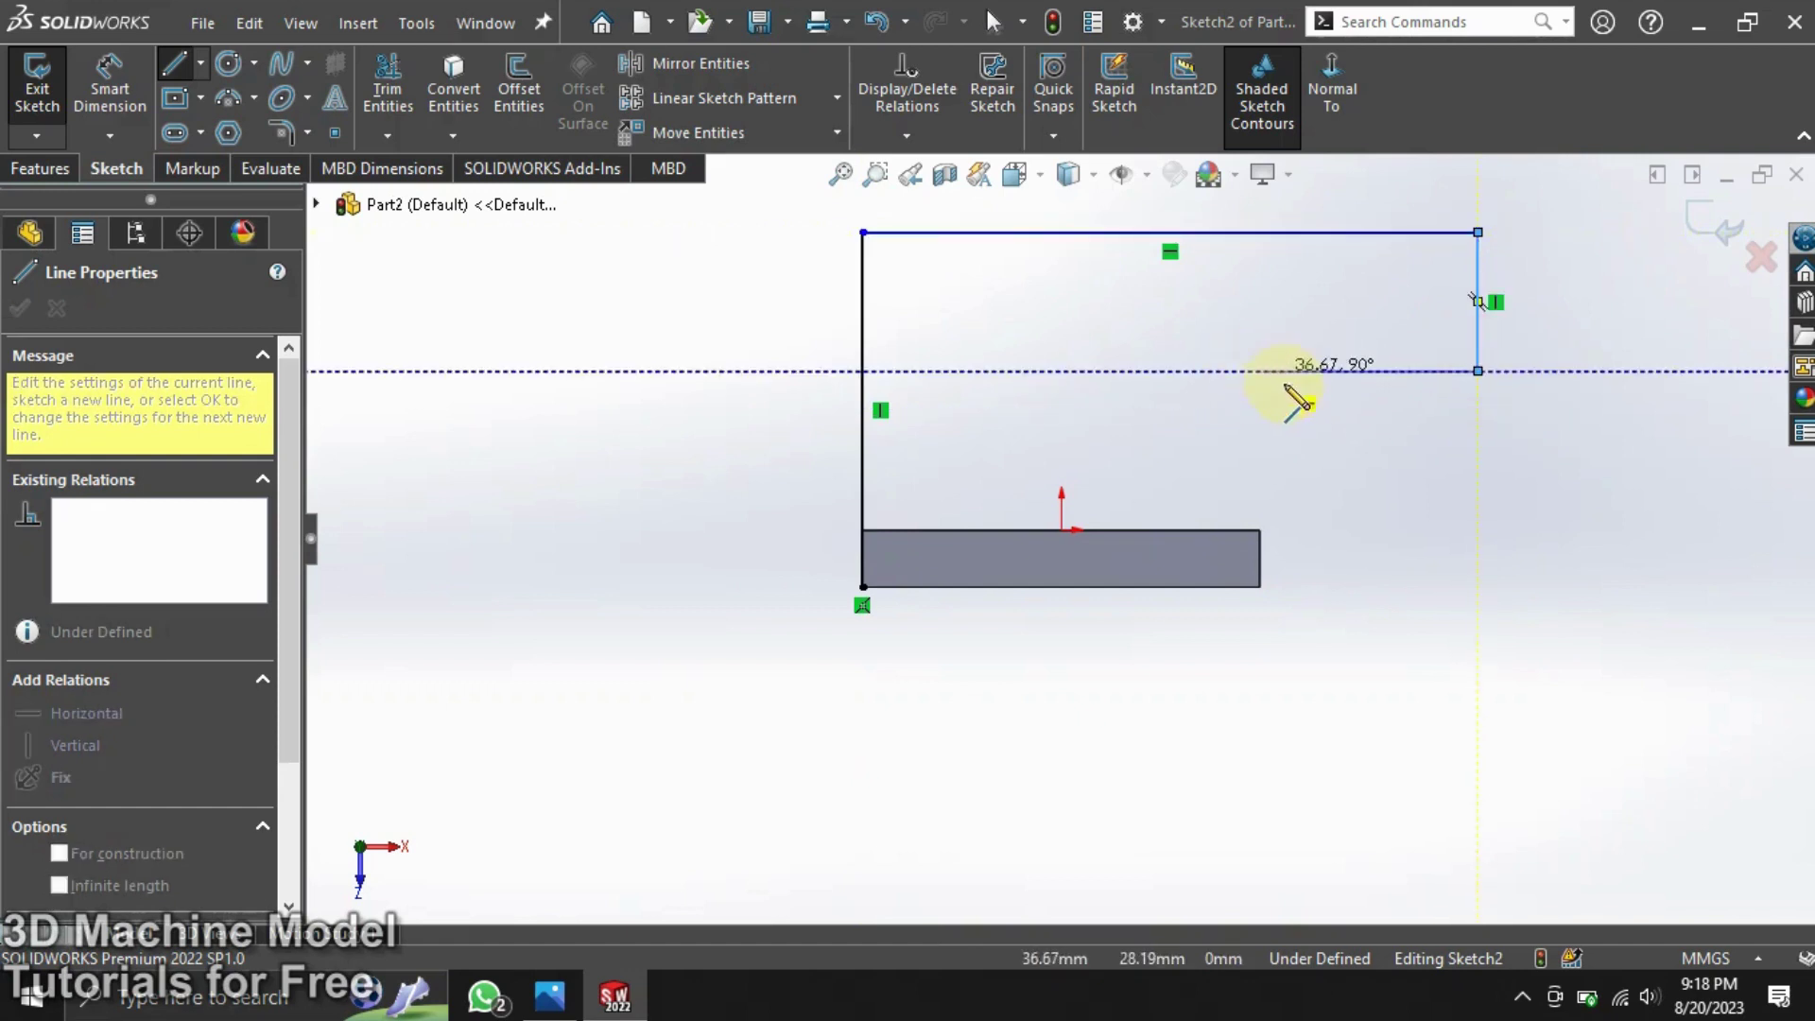
right_click(1287, 389)
left_click(1370, 441)
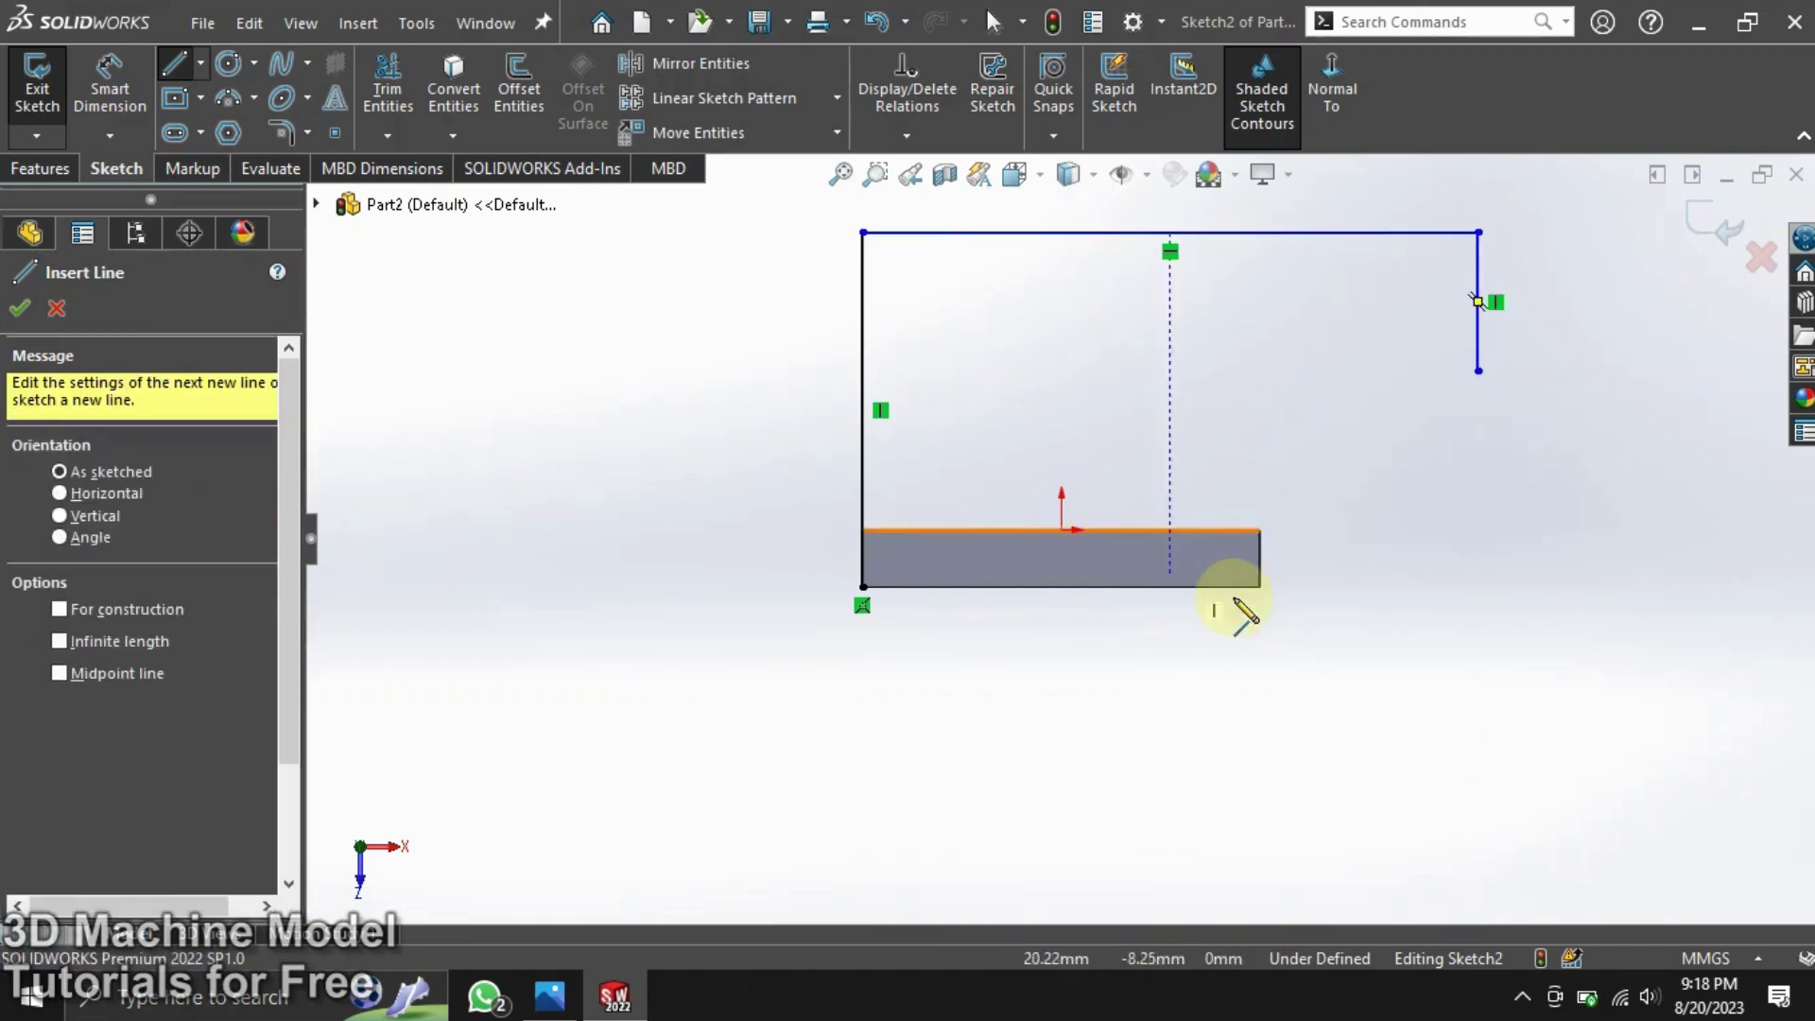
Step: Close the L-shaped contour with the bottom edge and inner step lines
left_click(861, 586)
left_click(1258, 586)
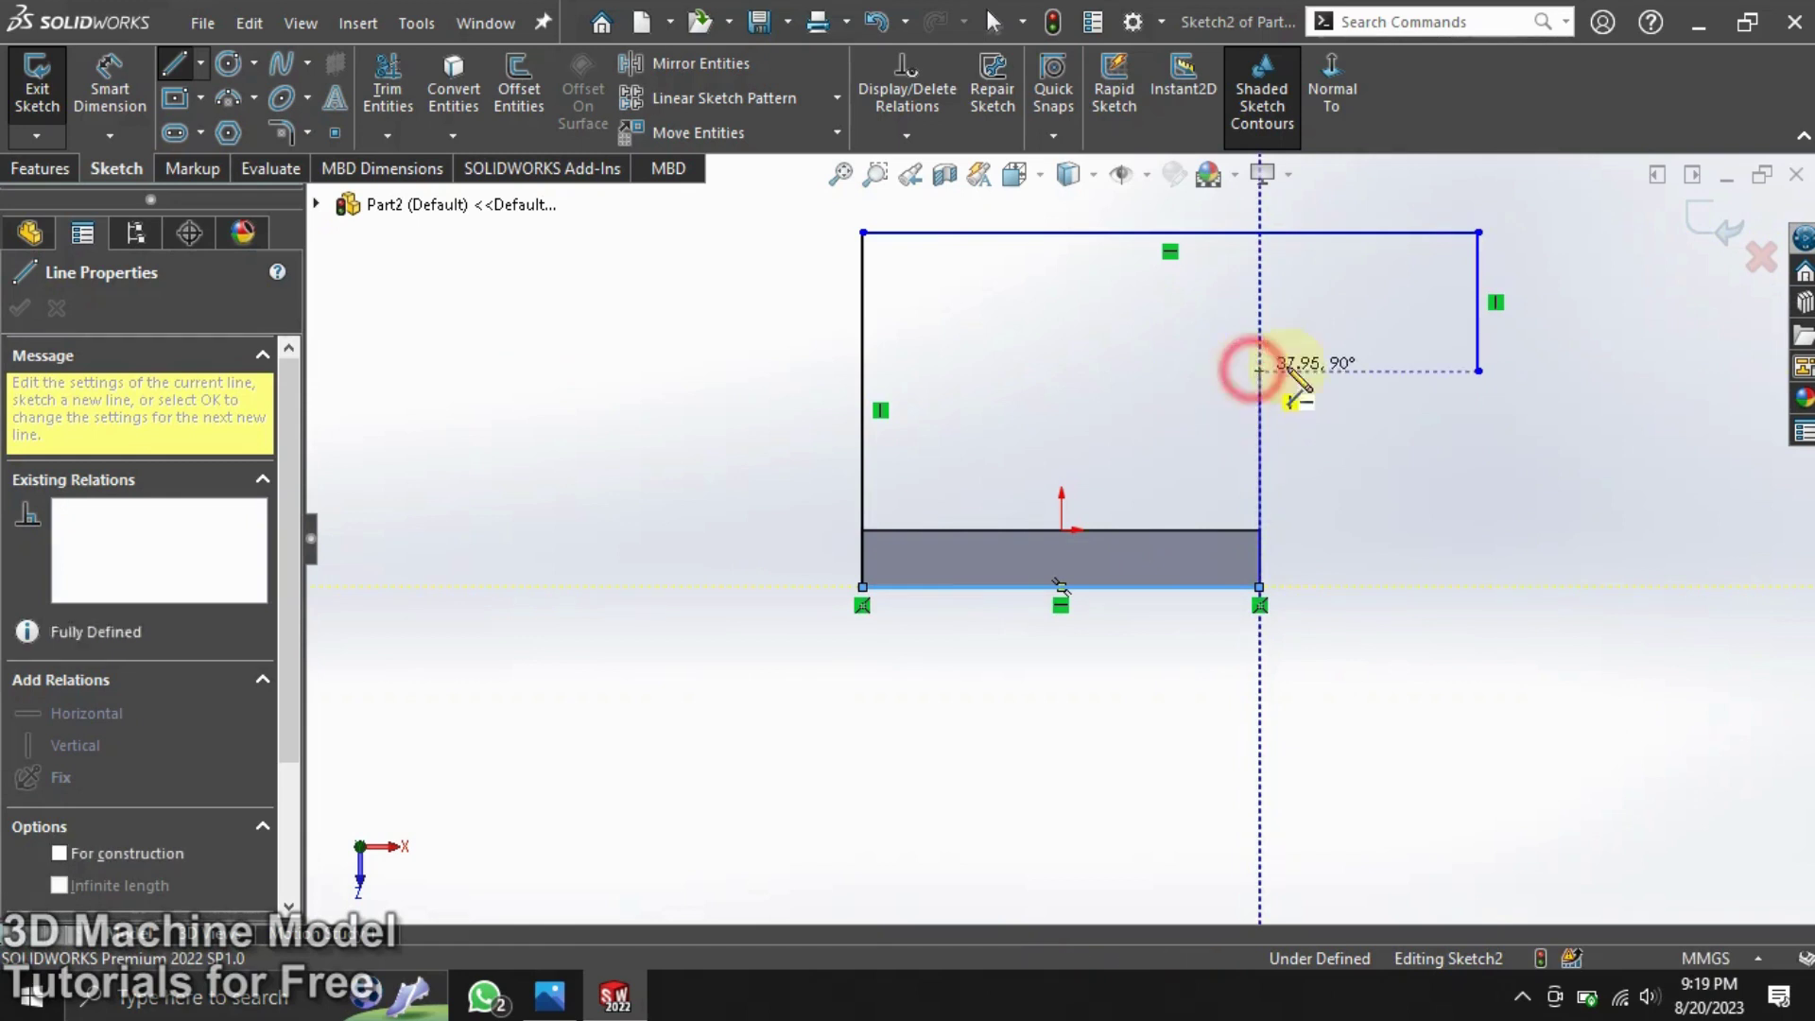
left_click(1260, 371)
left_click(1480, 371)
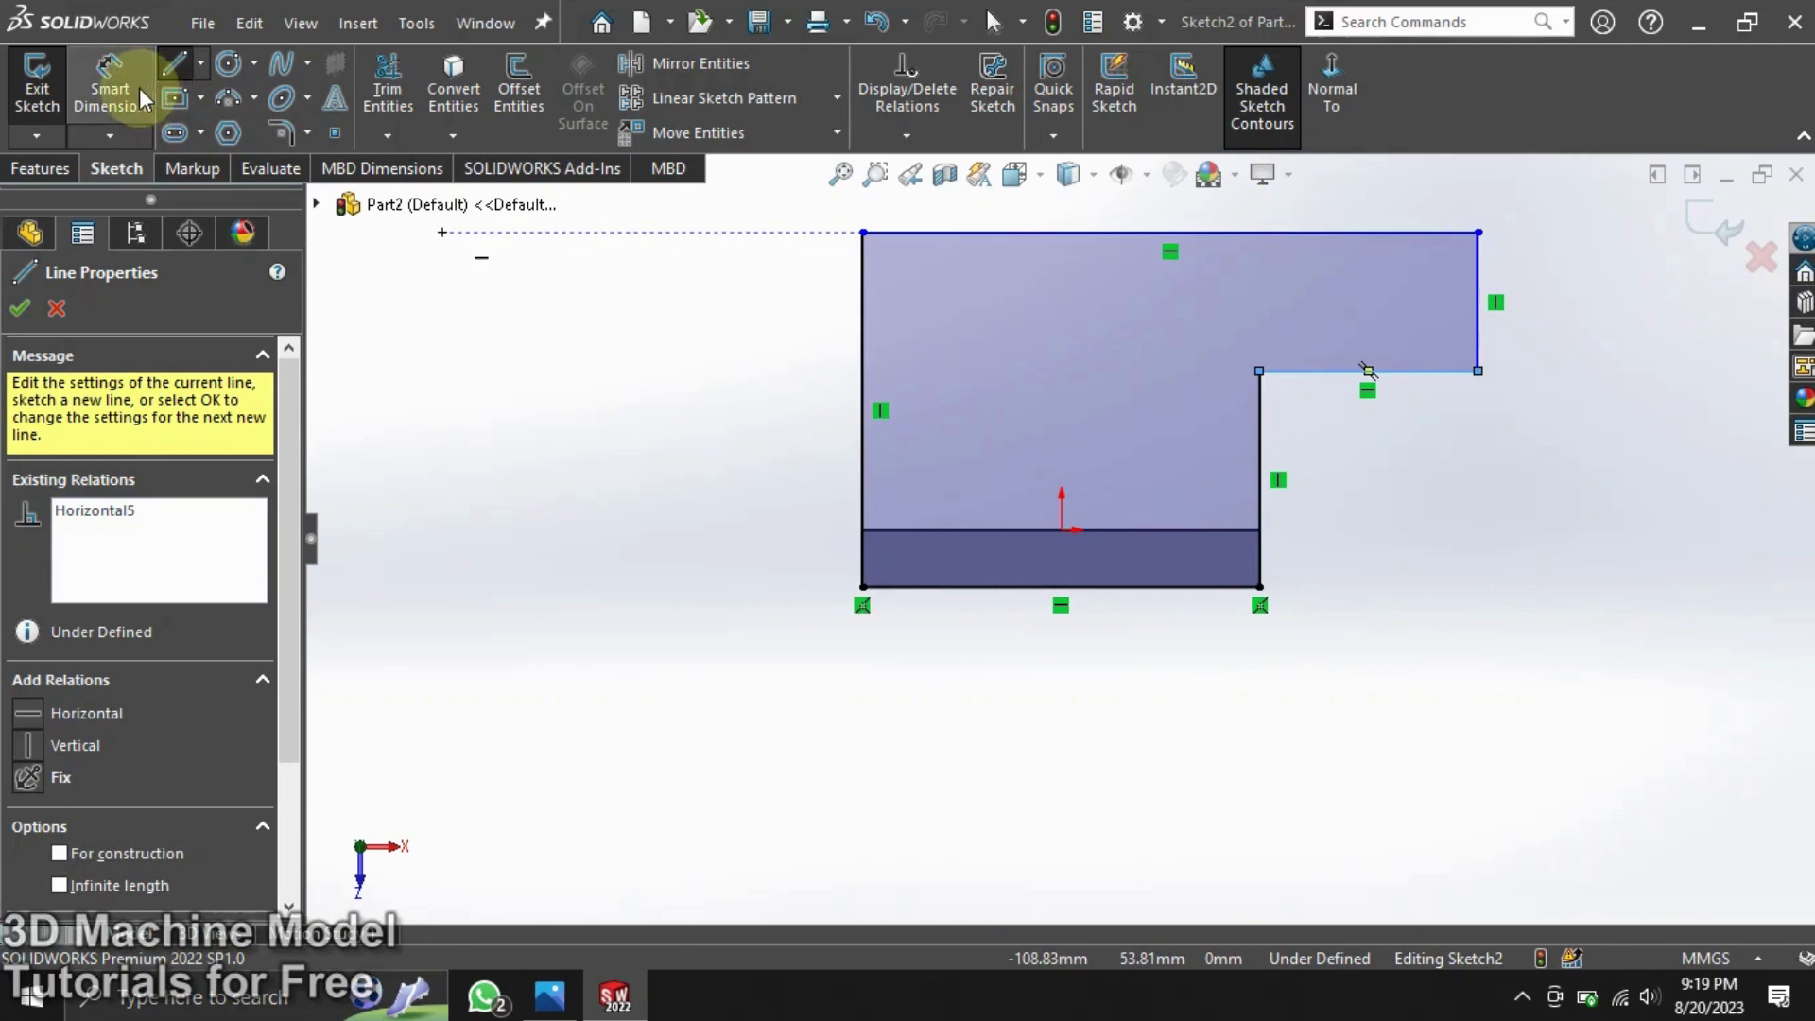
key("Escape")
key("Escape")
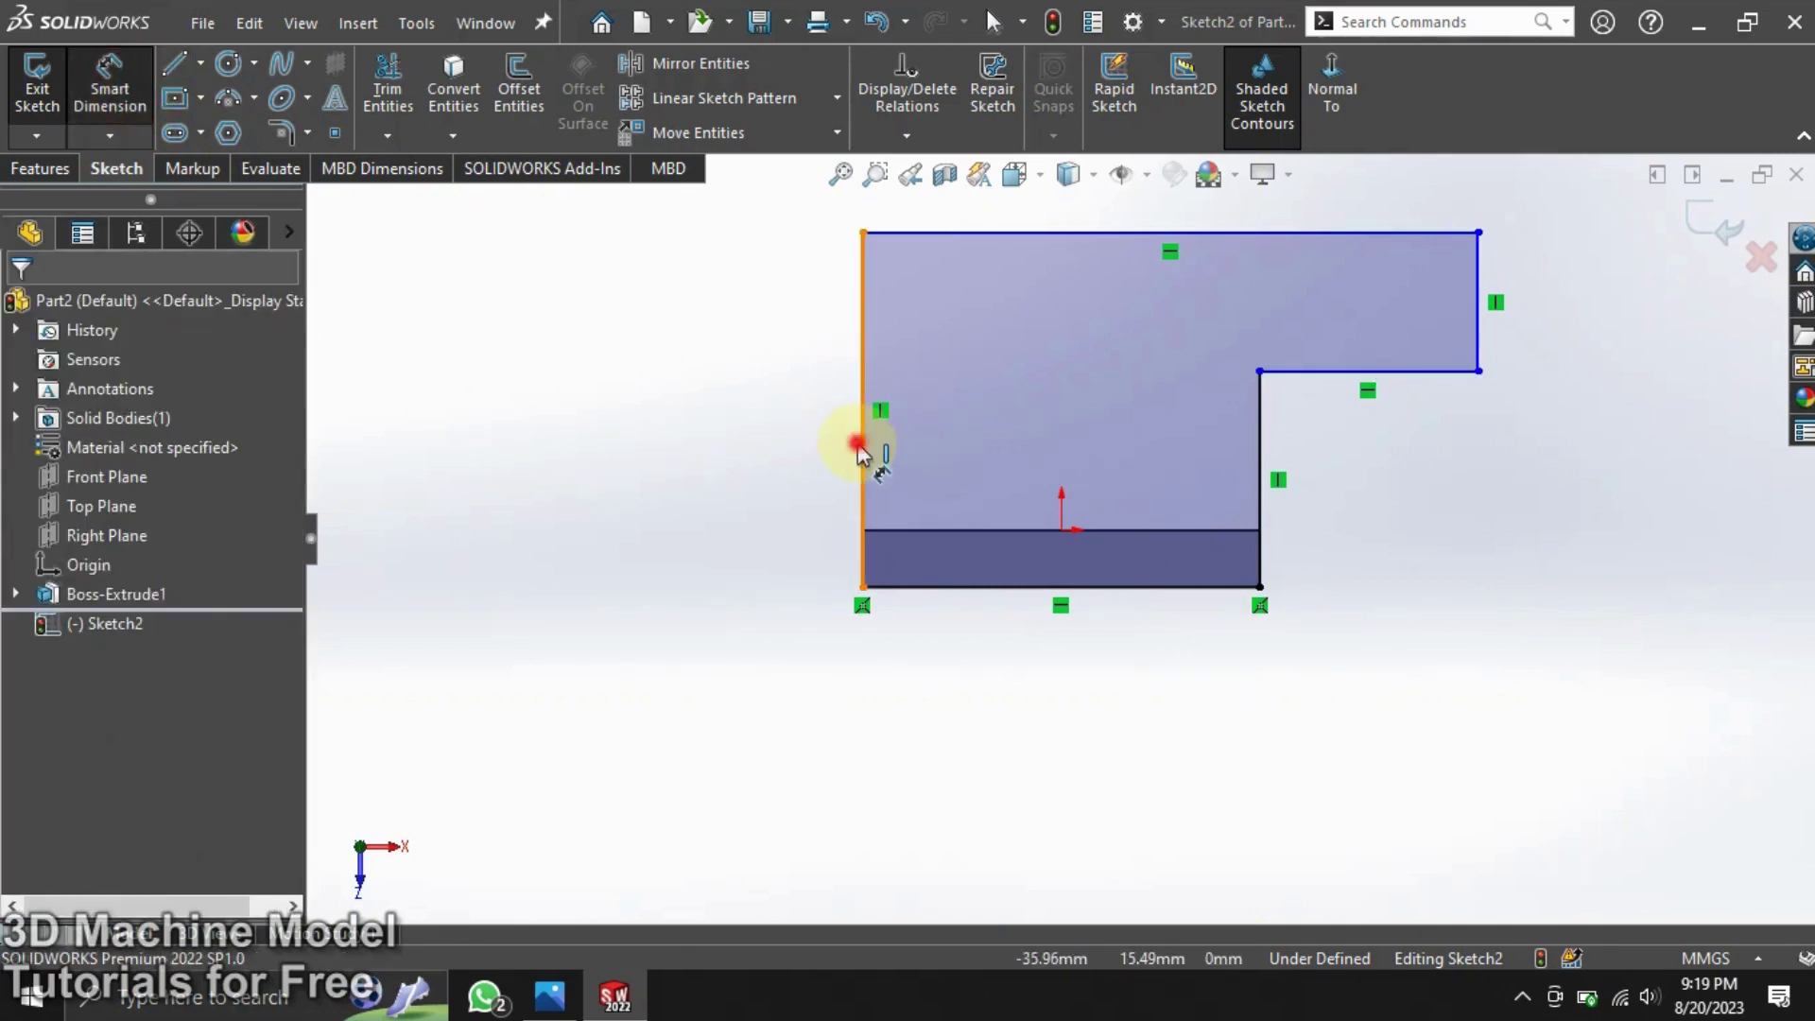
Step: Edit the left edge height and set the inner vertical edge to 65 mm (30+10+25)
left_click(861, 456)
left_click(781, 458)
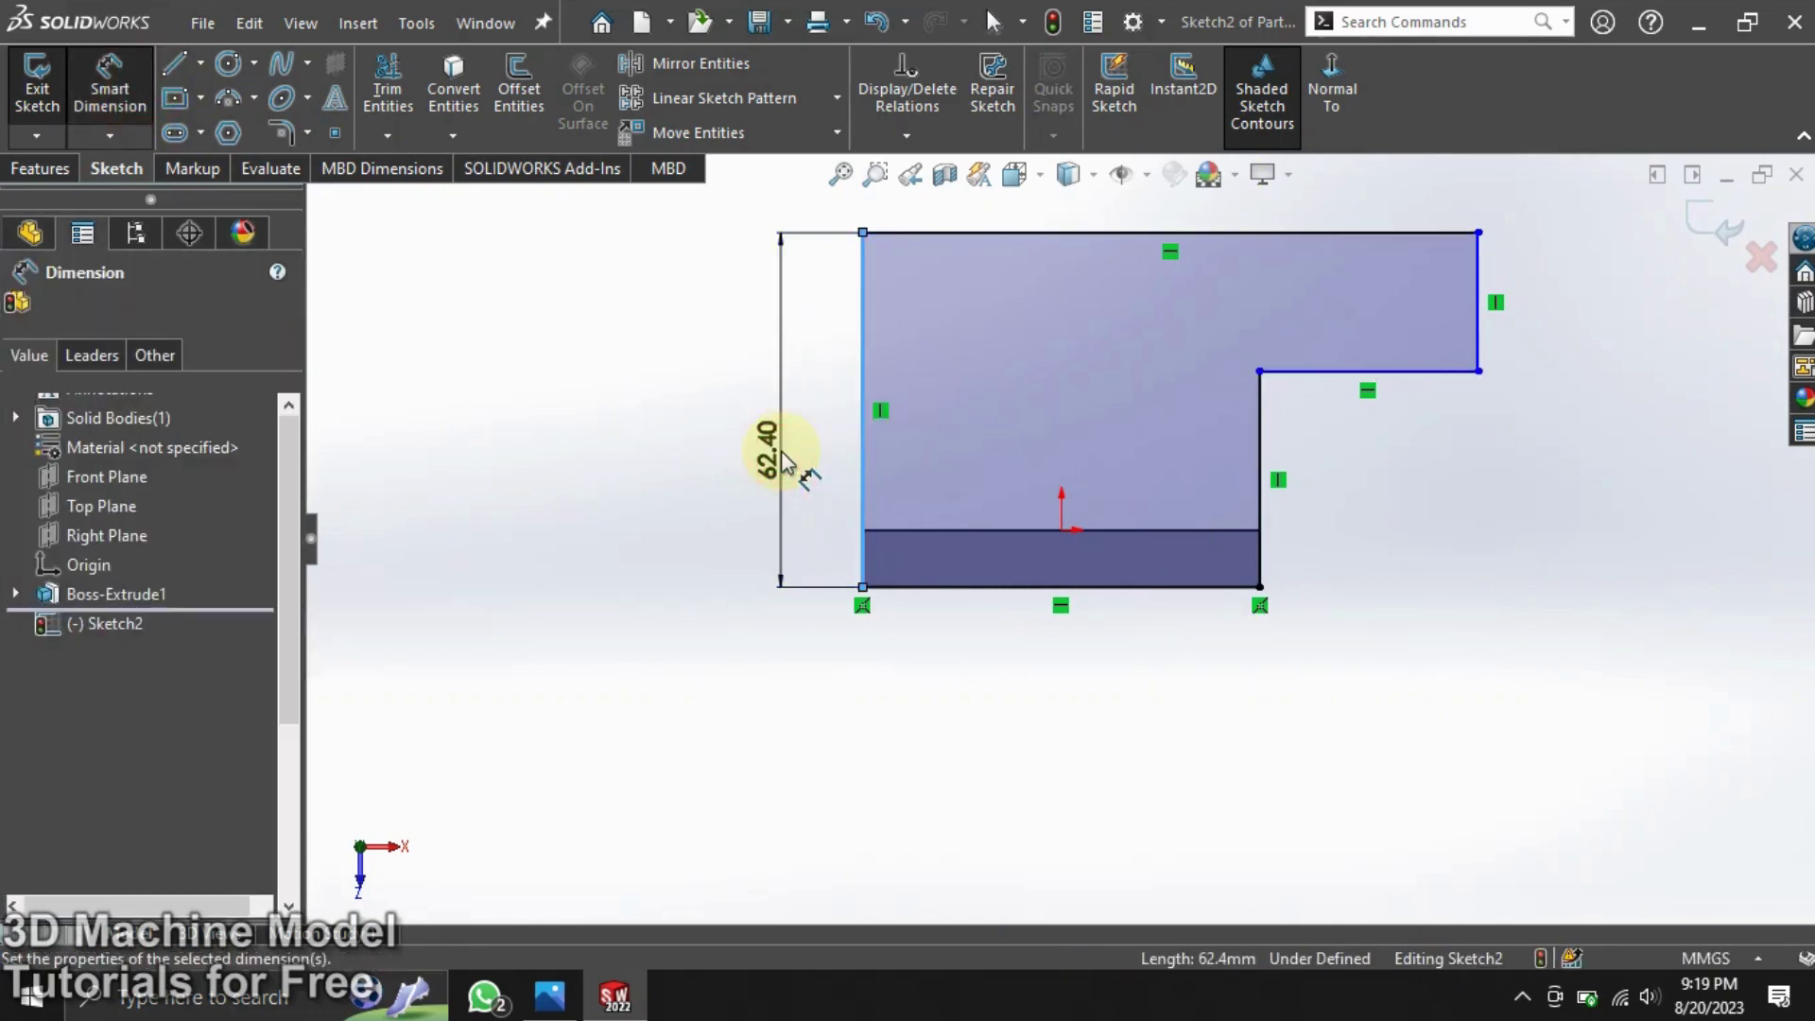
type("105")
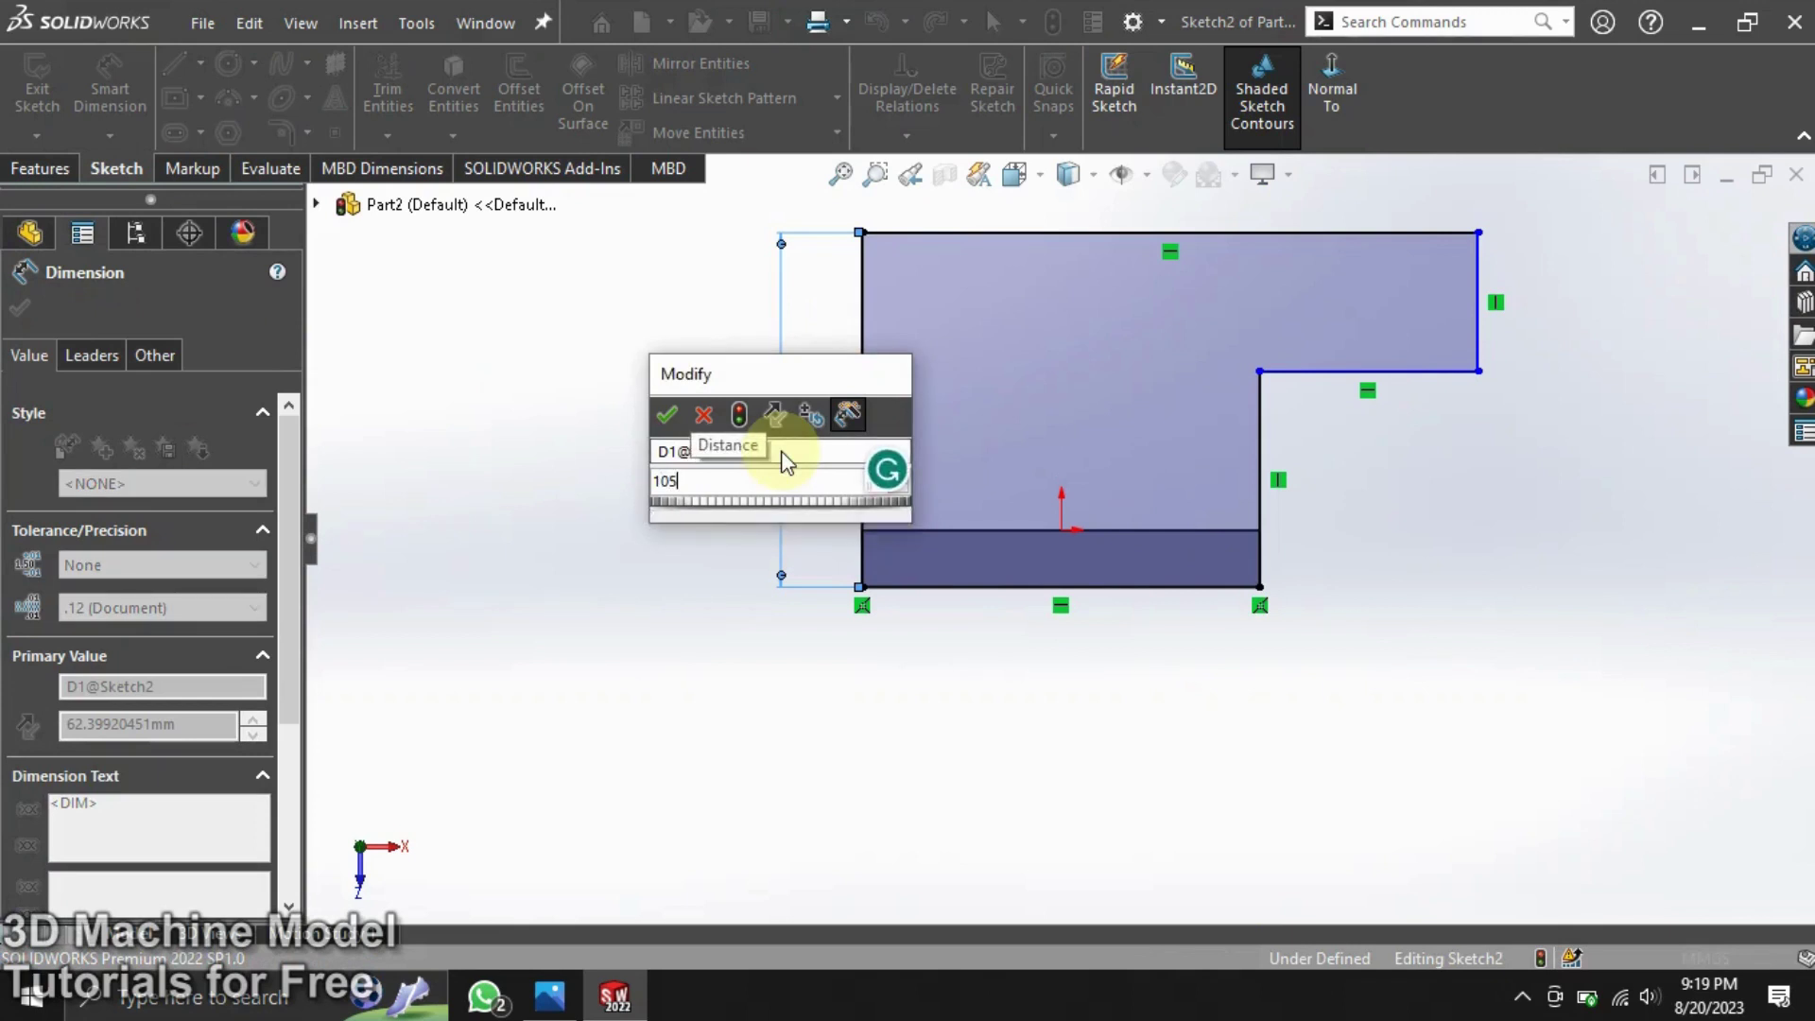
key("Return")
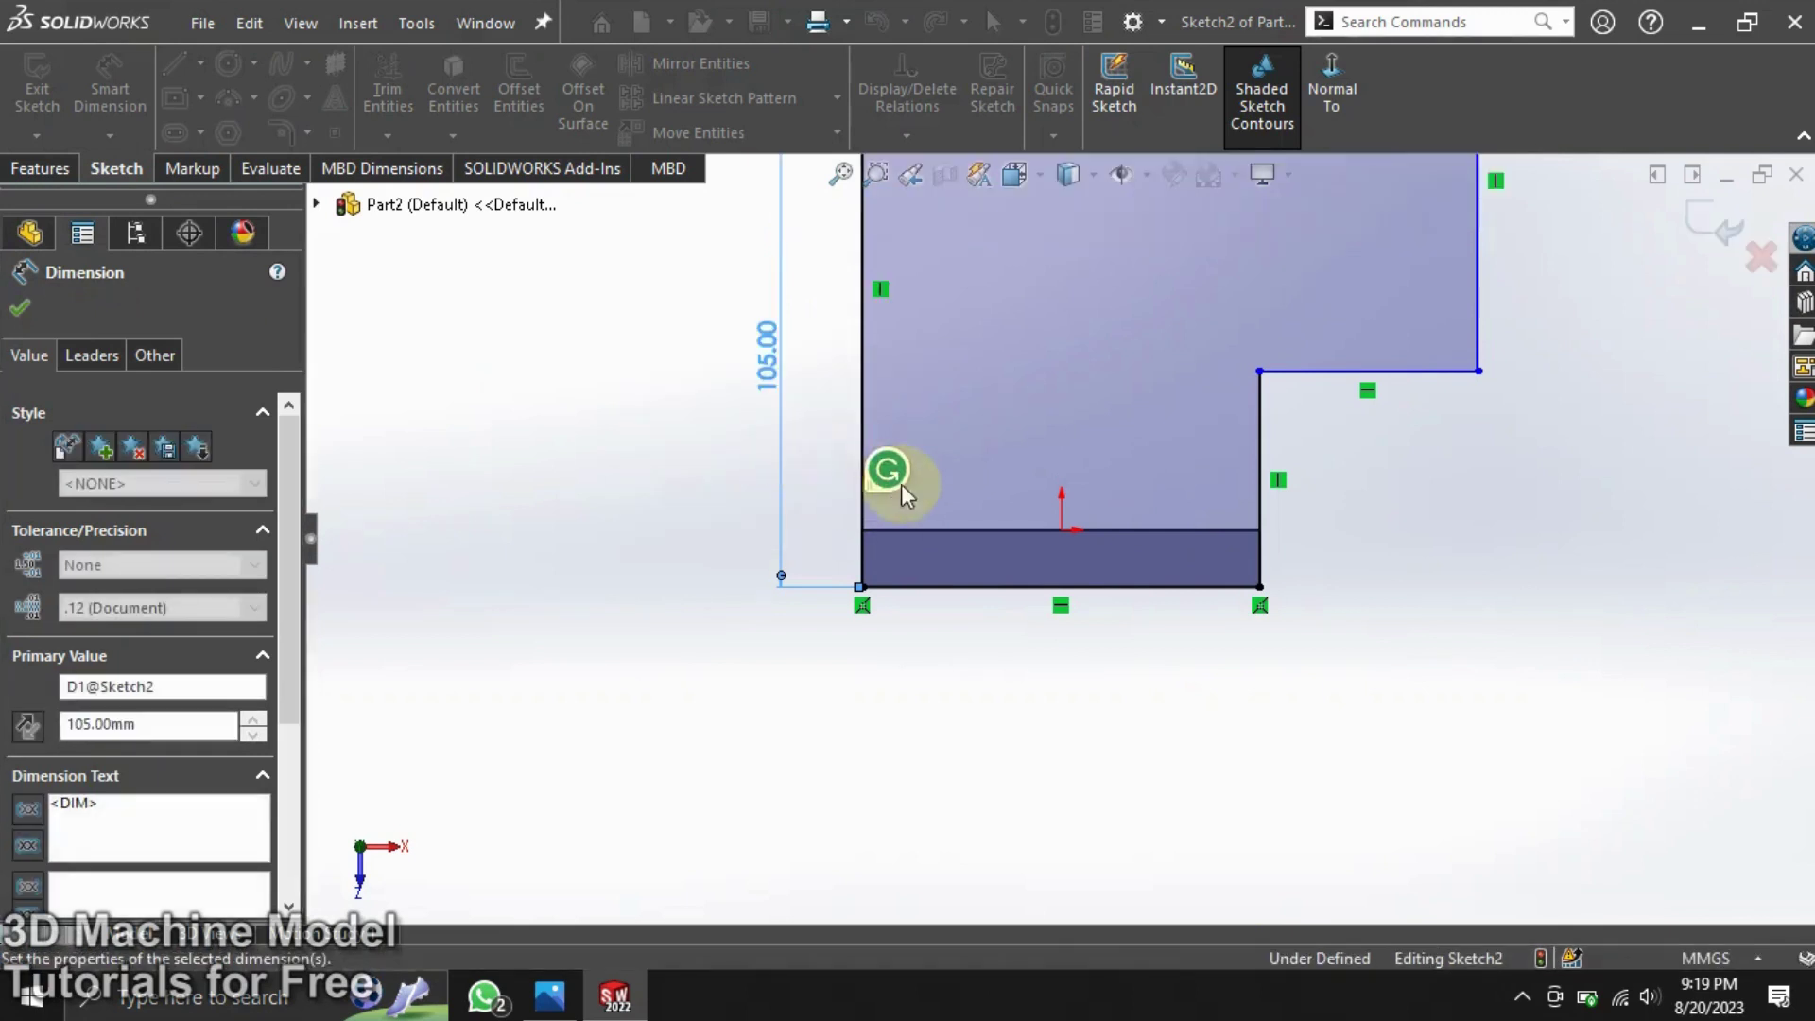
left_click(1254, 410)
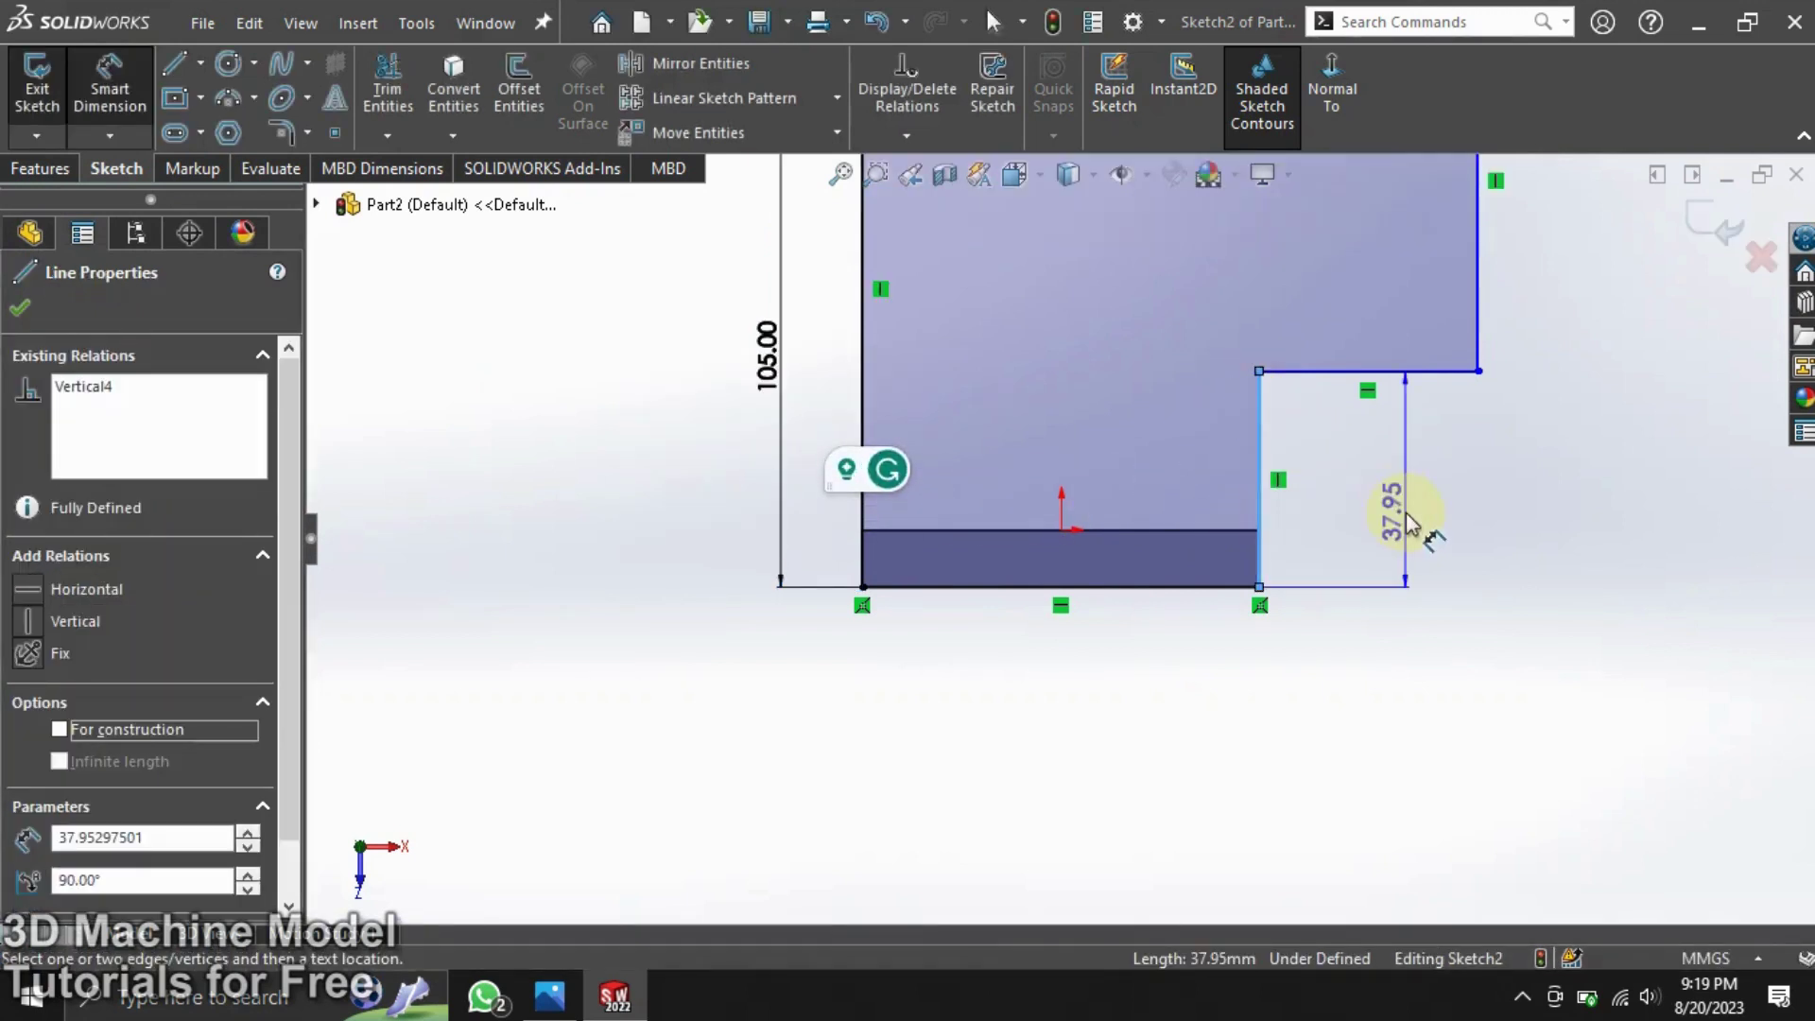
left_click(1408, 521)
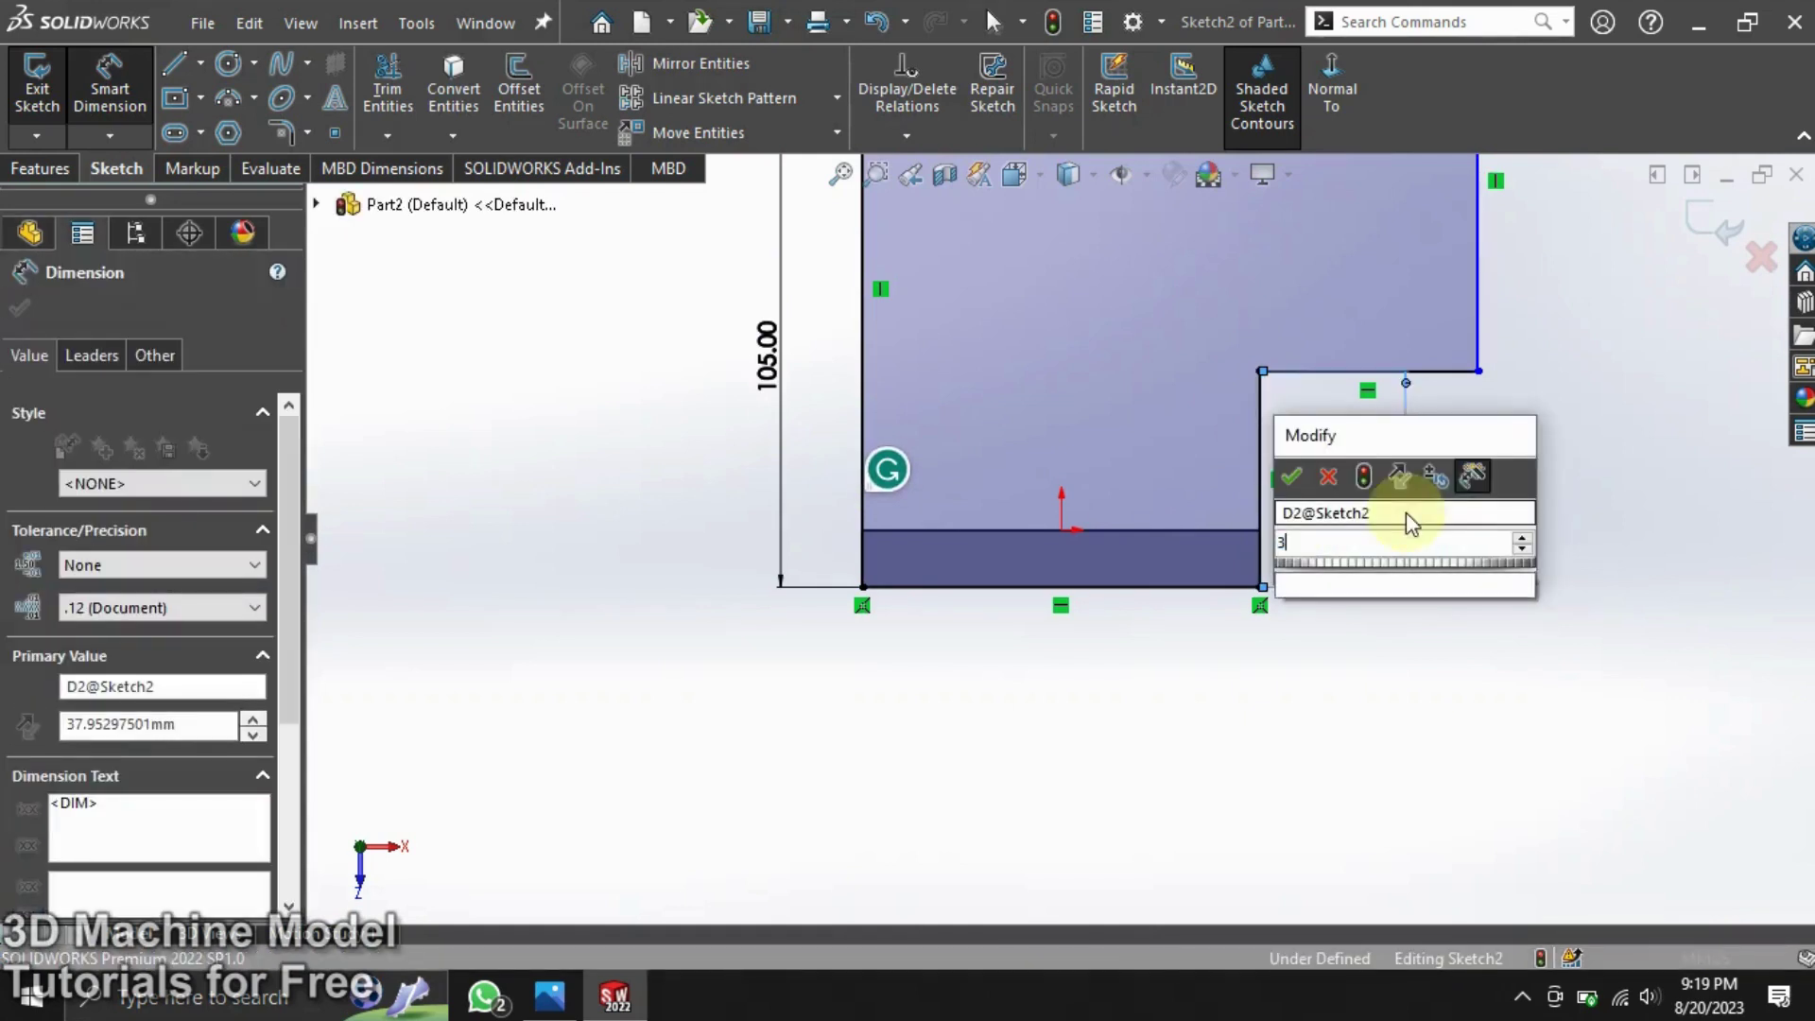
type("30+10")
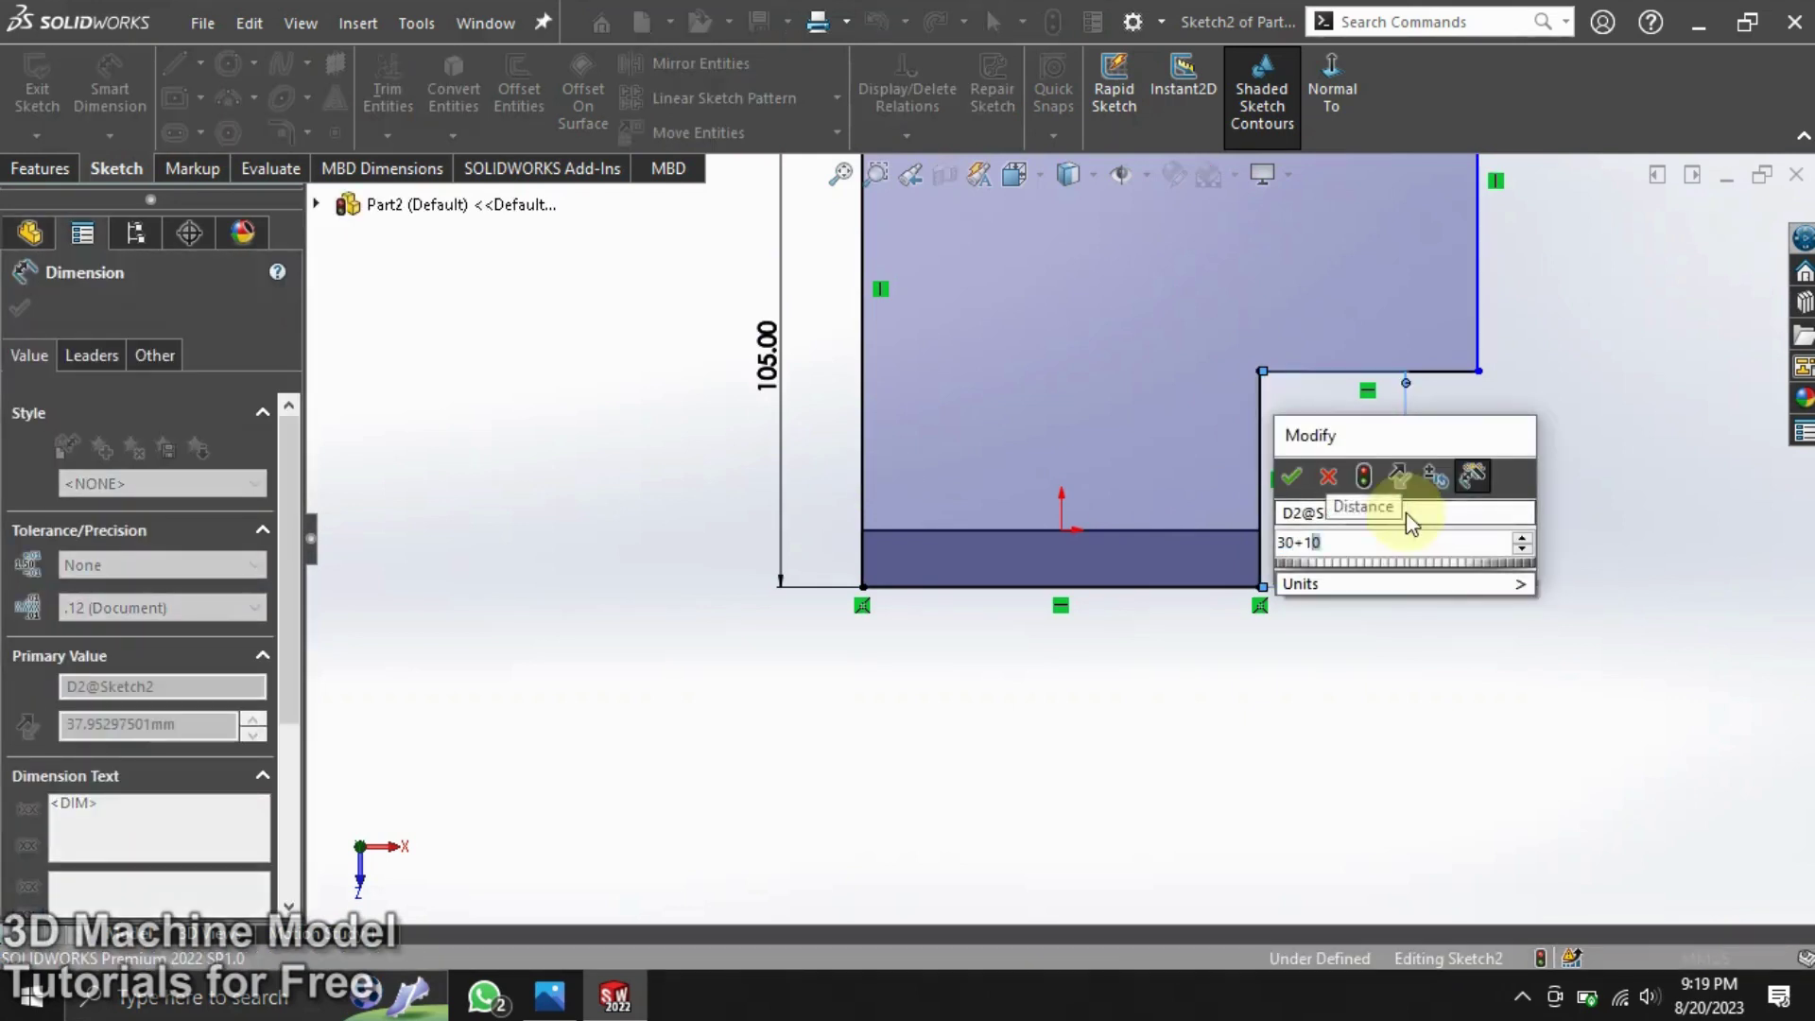
type("+2")
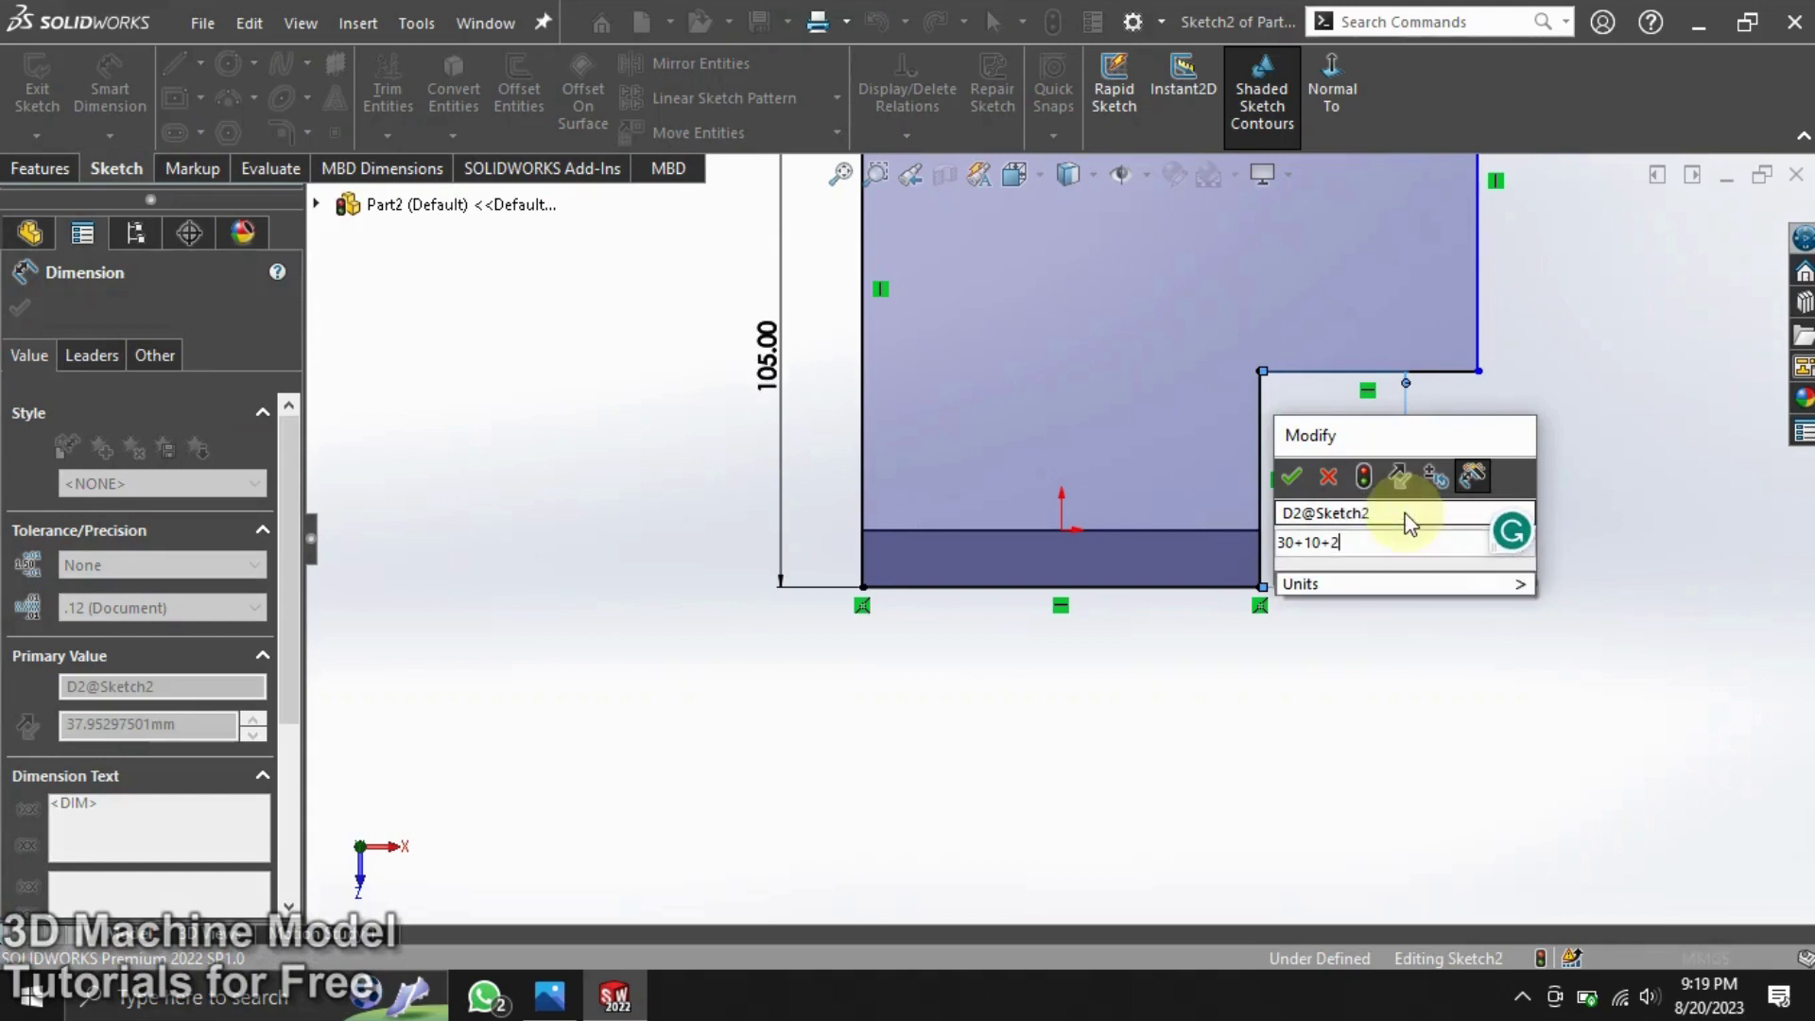
type("5")
key("Return")
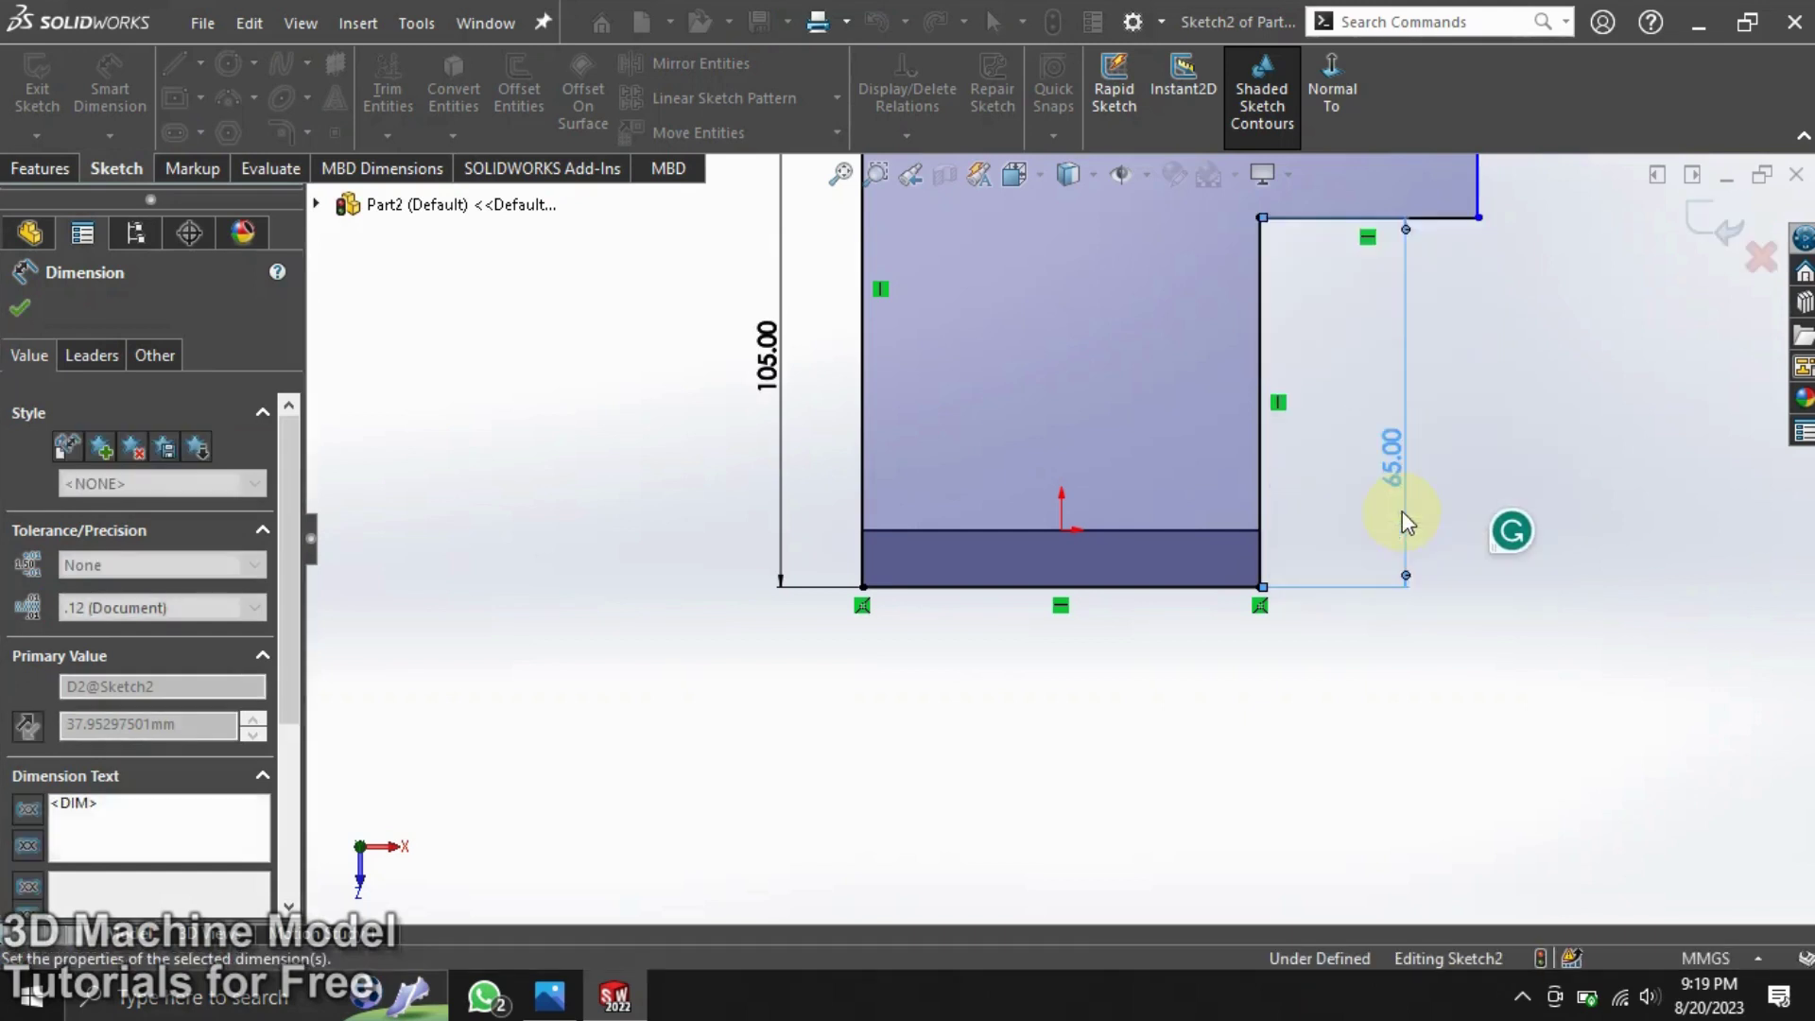
scroll(1208, 283, "up", 2)
scroll(1208, 284, "down", 3)
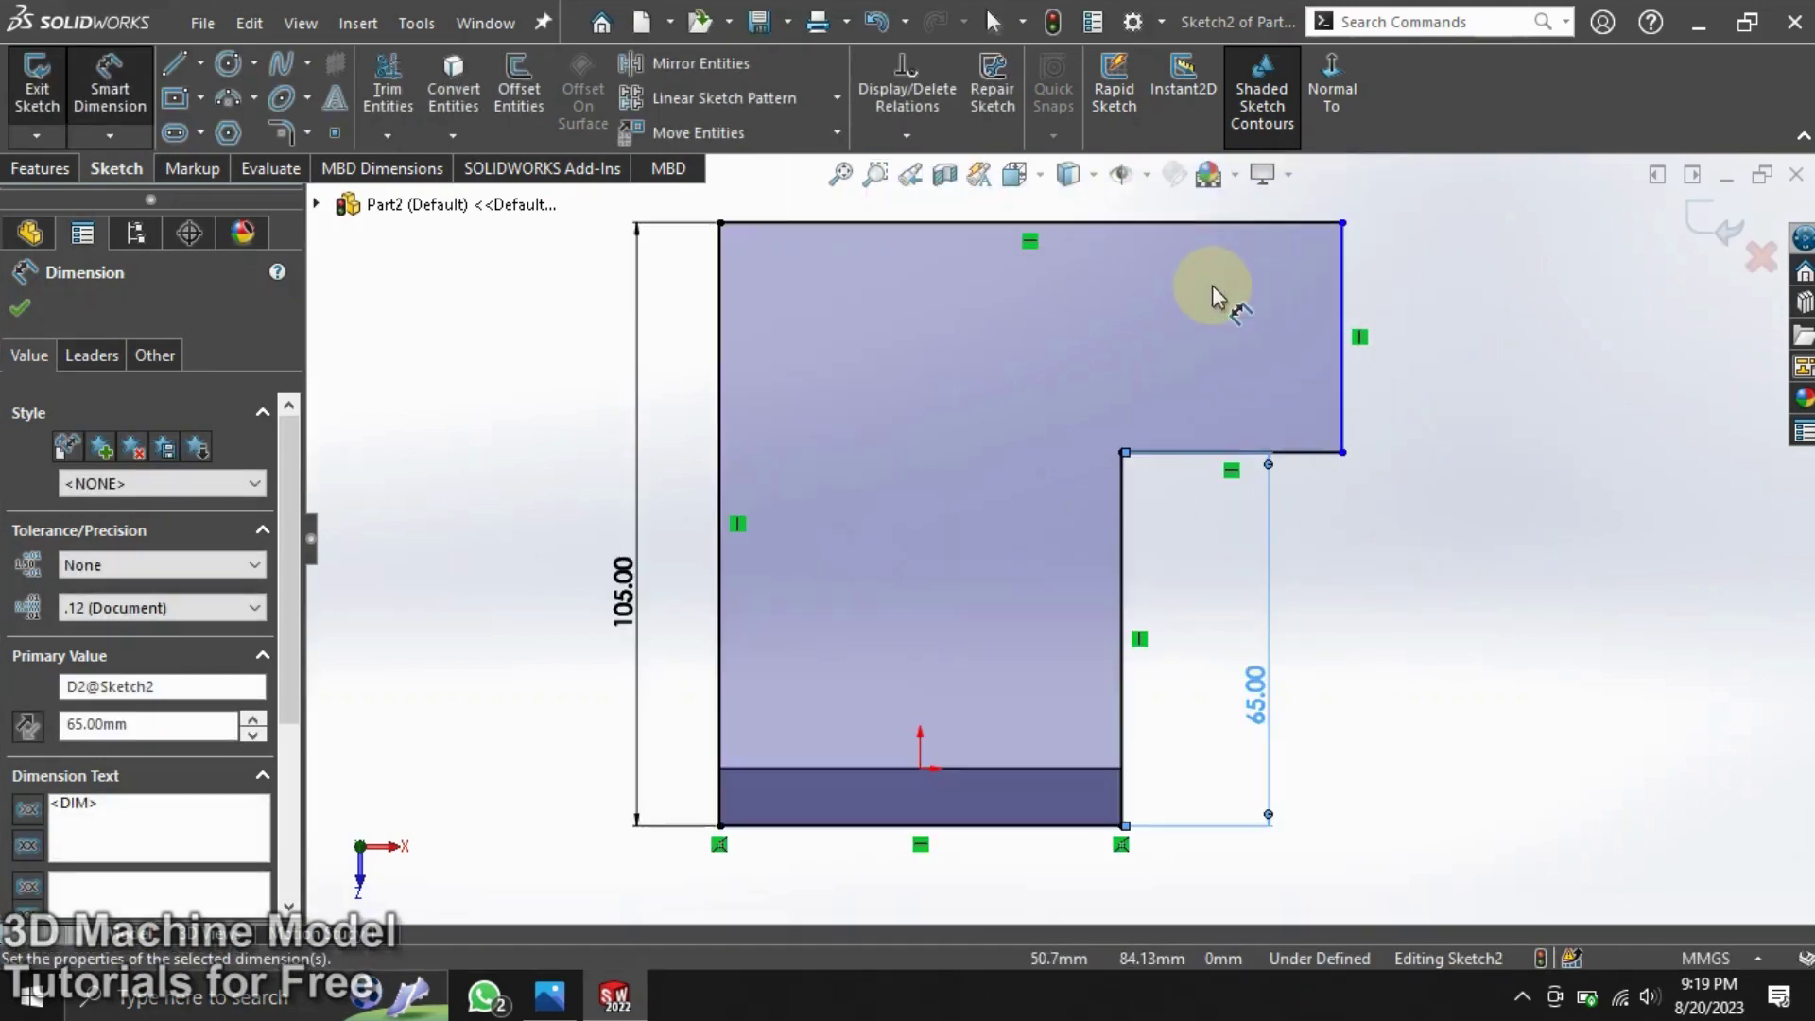
scroll(1088, 356, "up", 2)
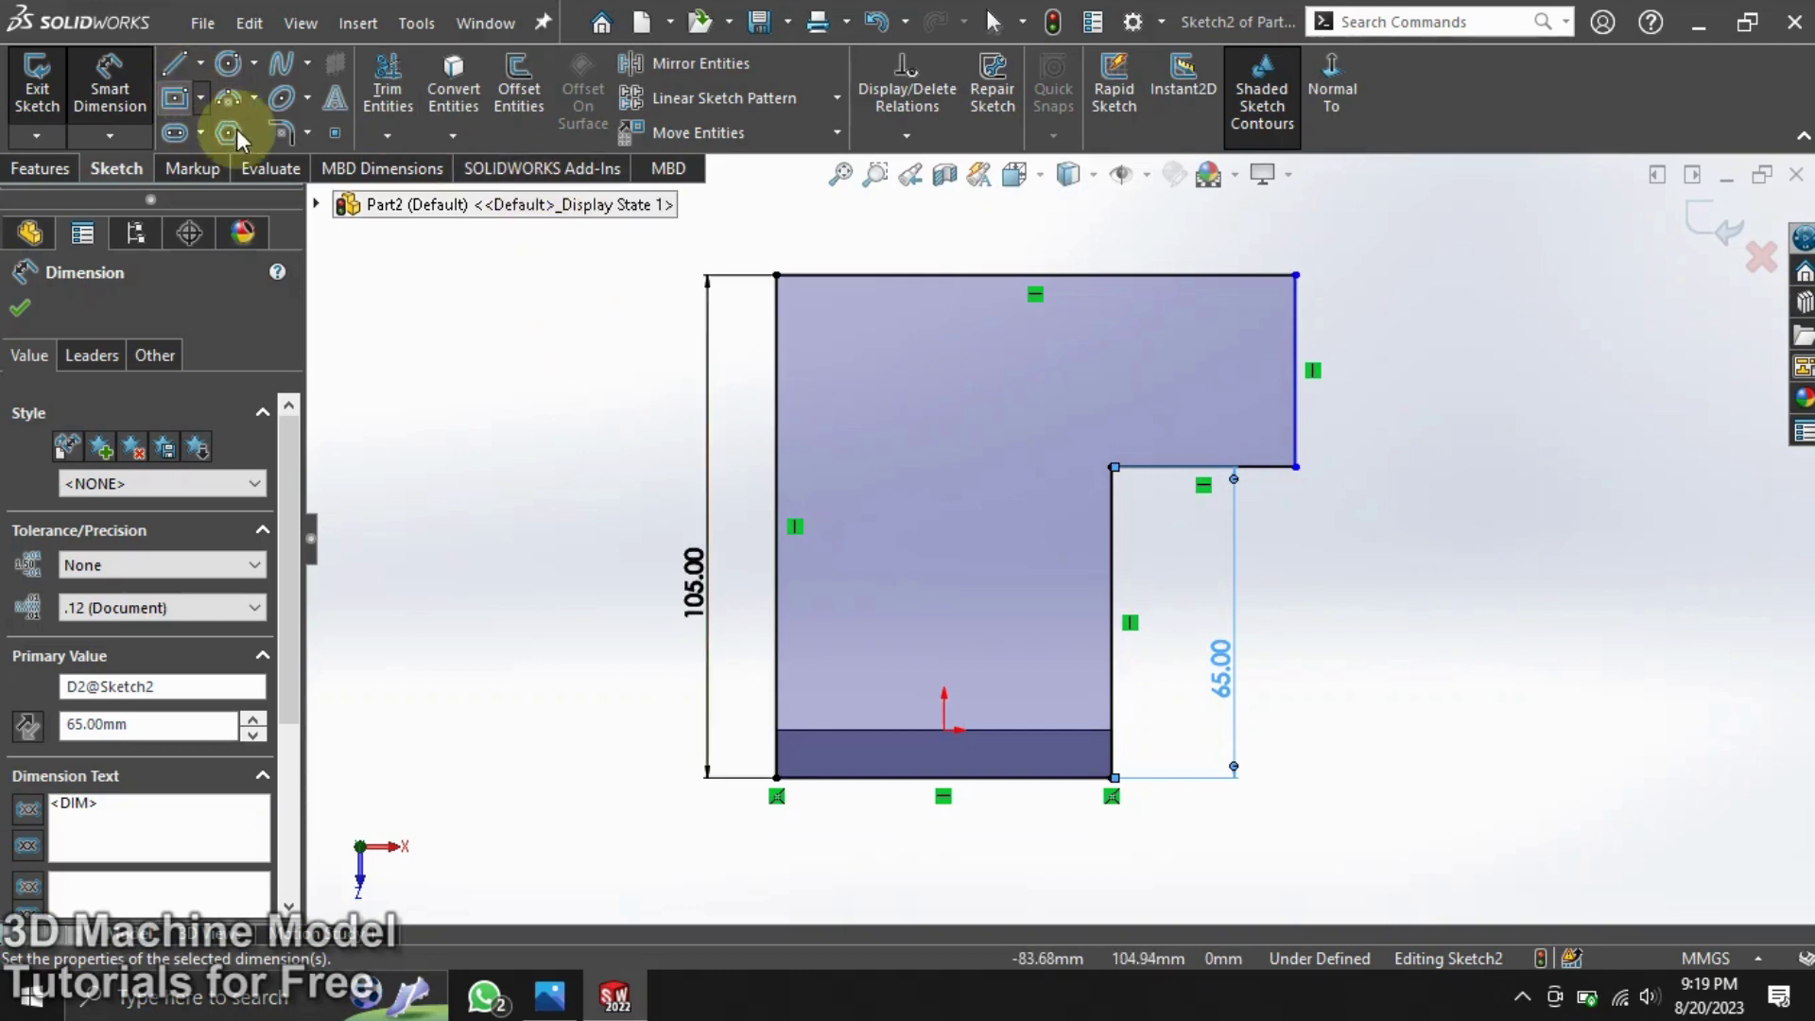
Step: Fillet the profile's outer top-left corner at 70 mm radius
left_click(293, 138)
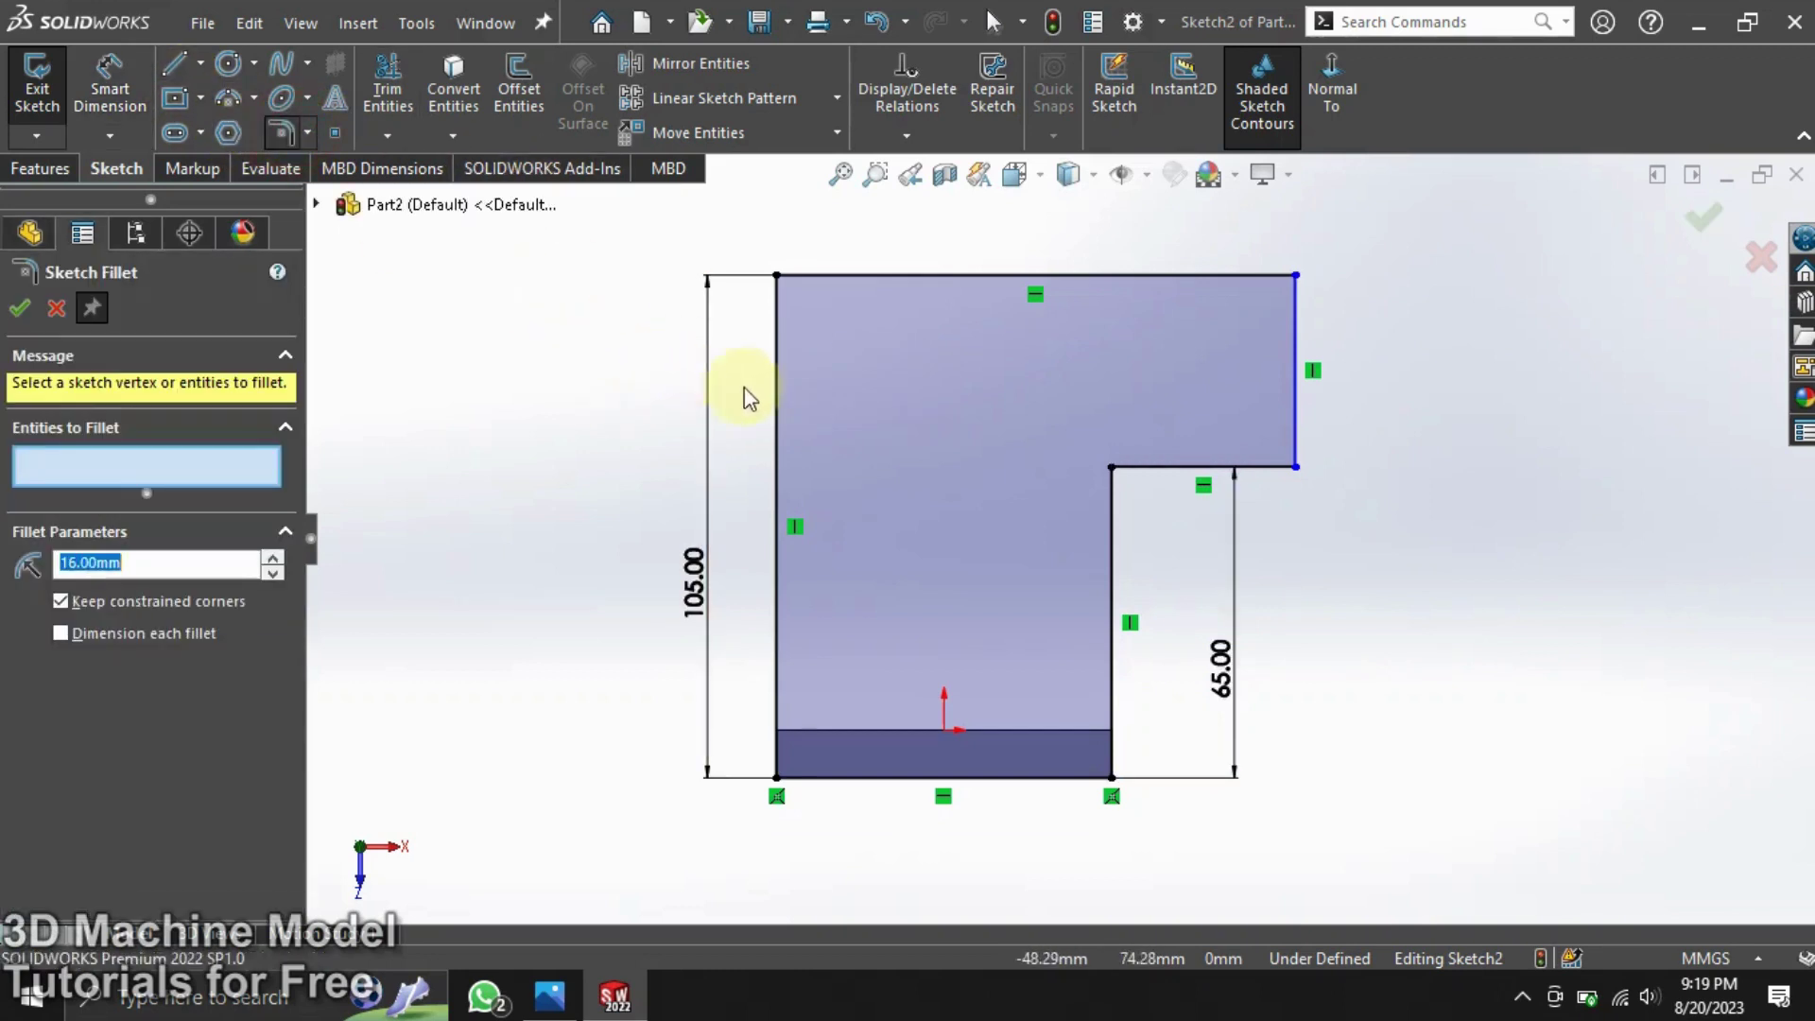
left_click(778, 406)
left_click(885, 276)
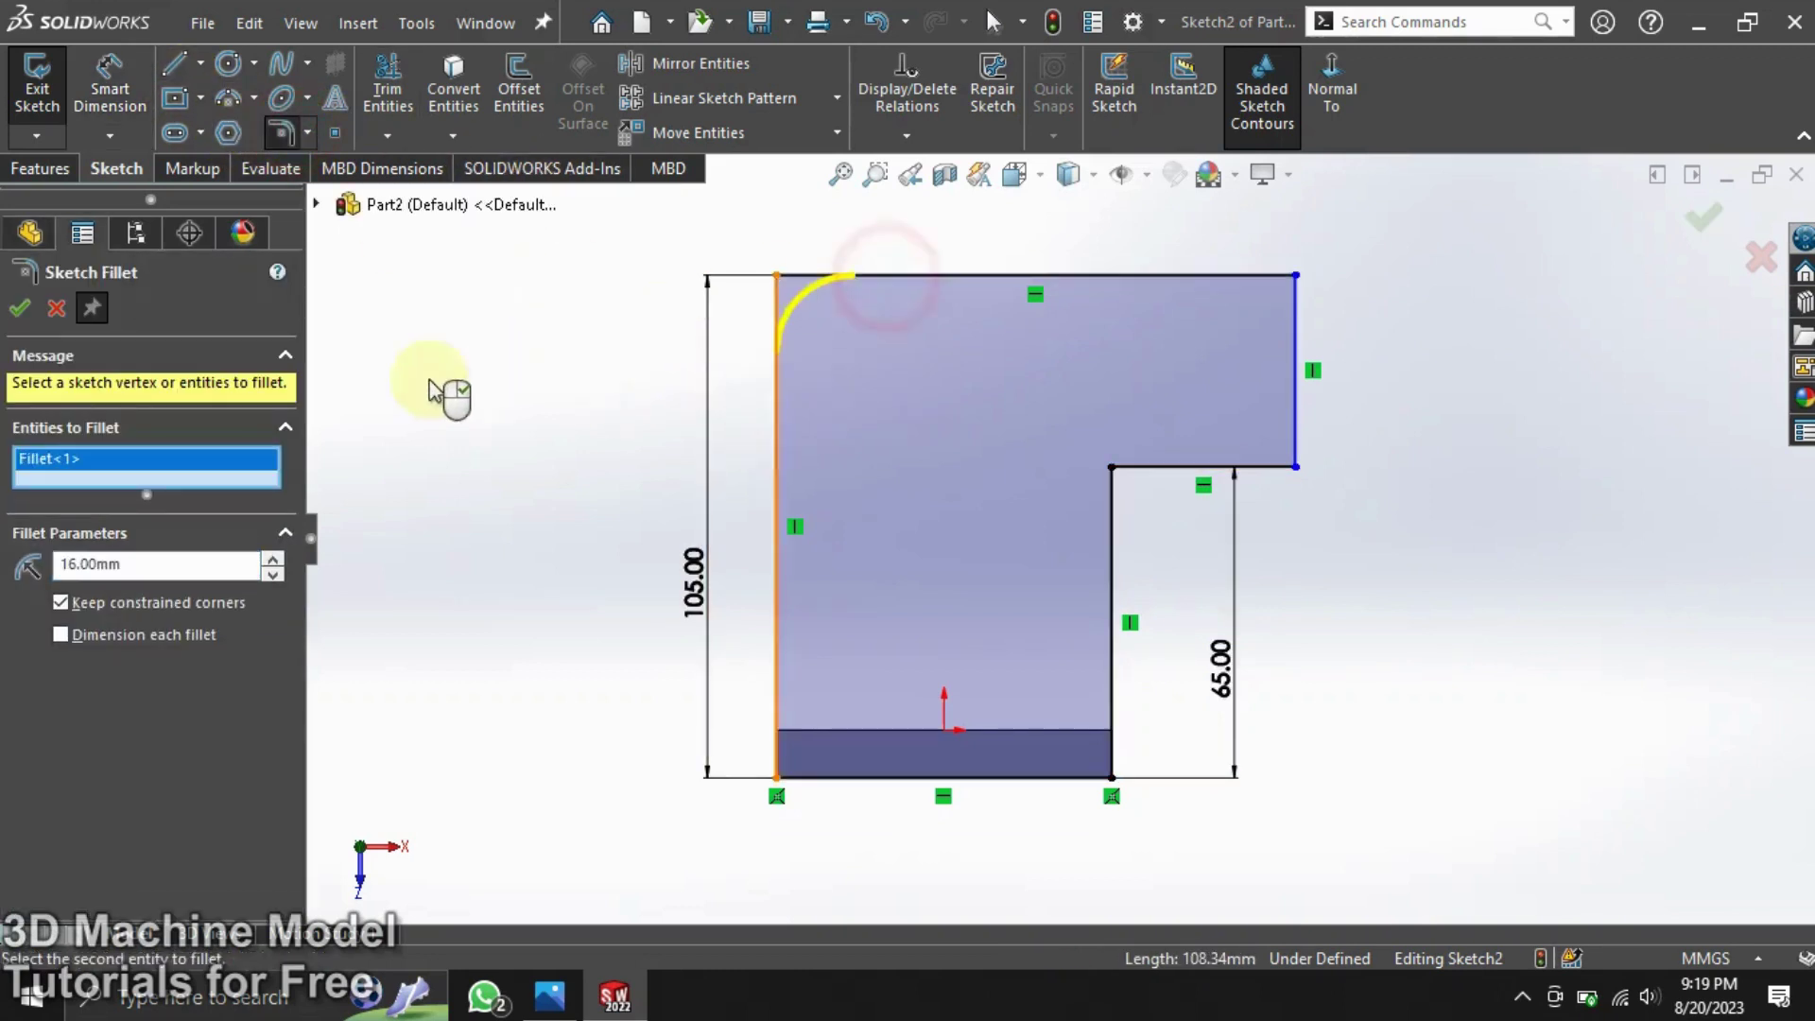
left_click(206, 569)
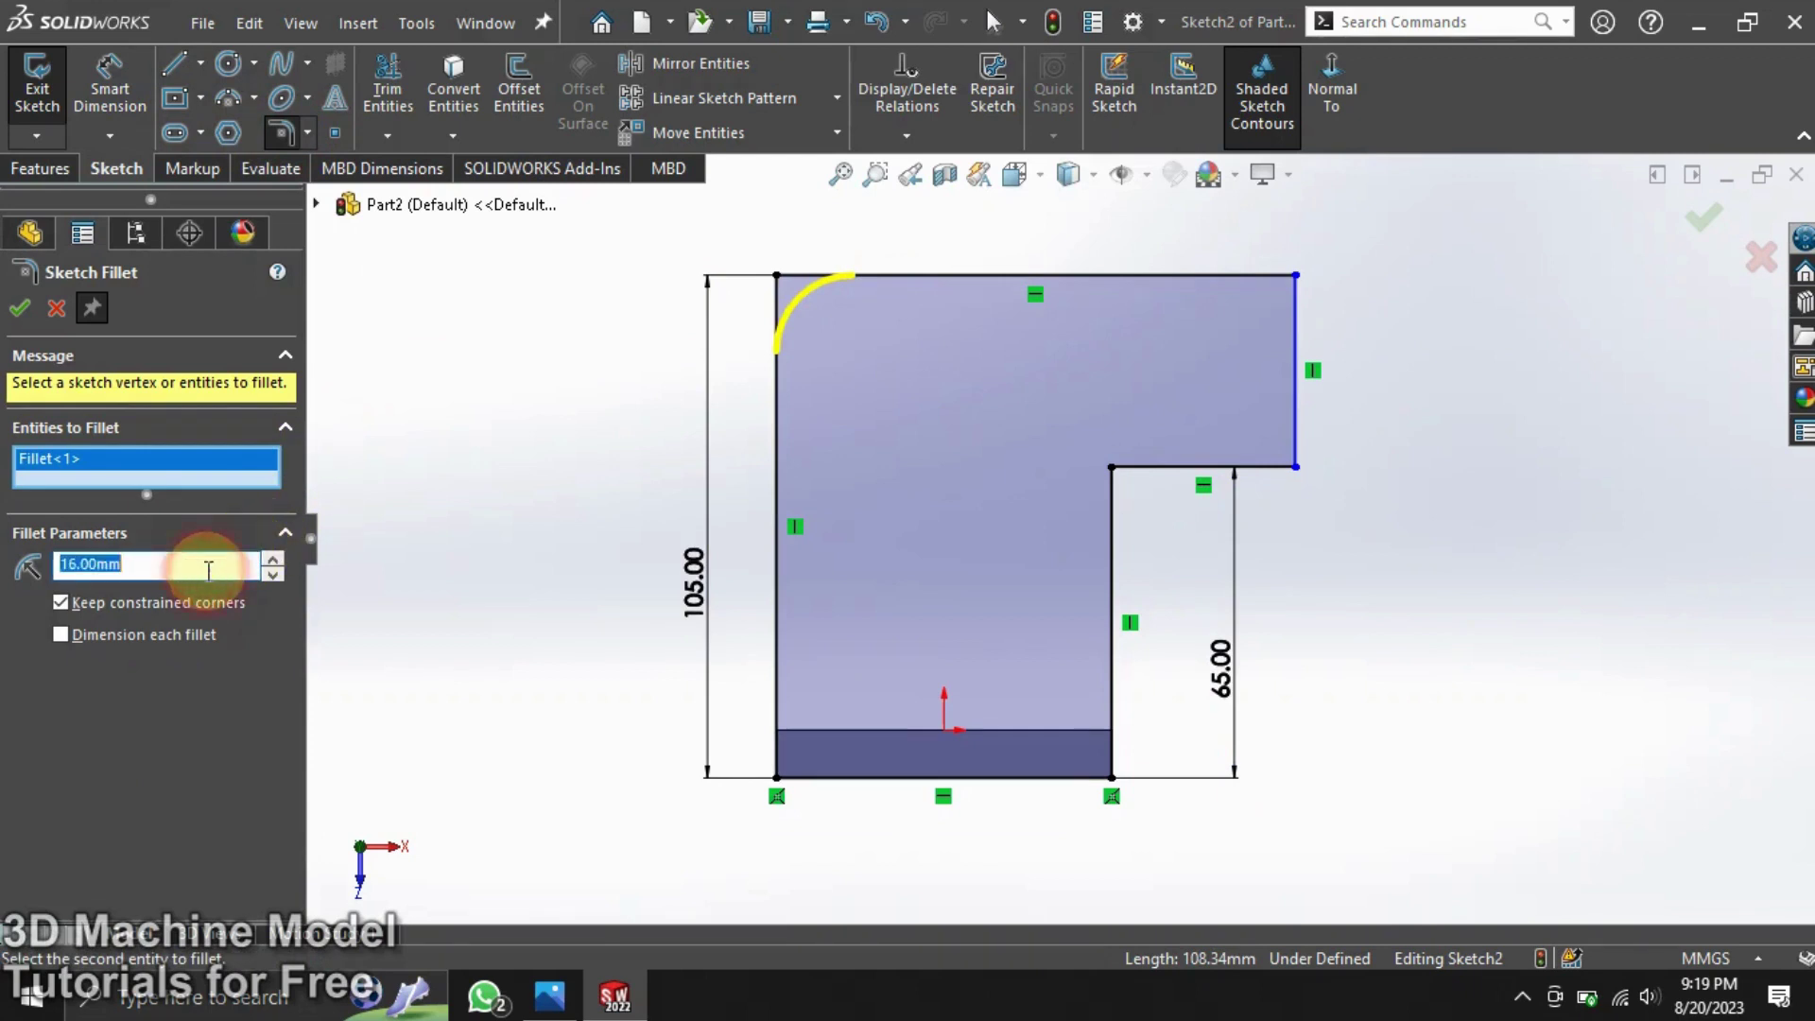
type("70")
key("Return")
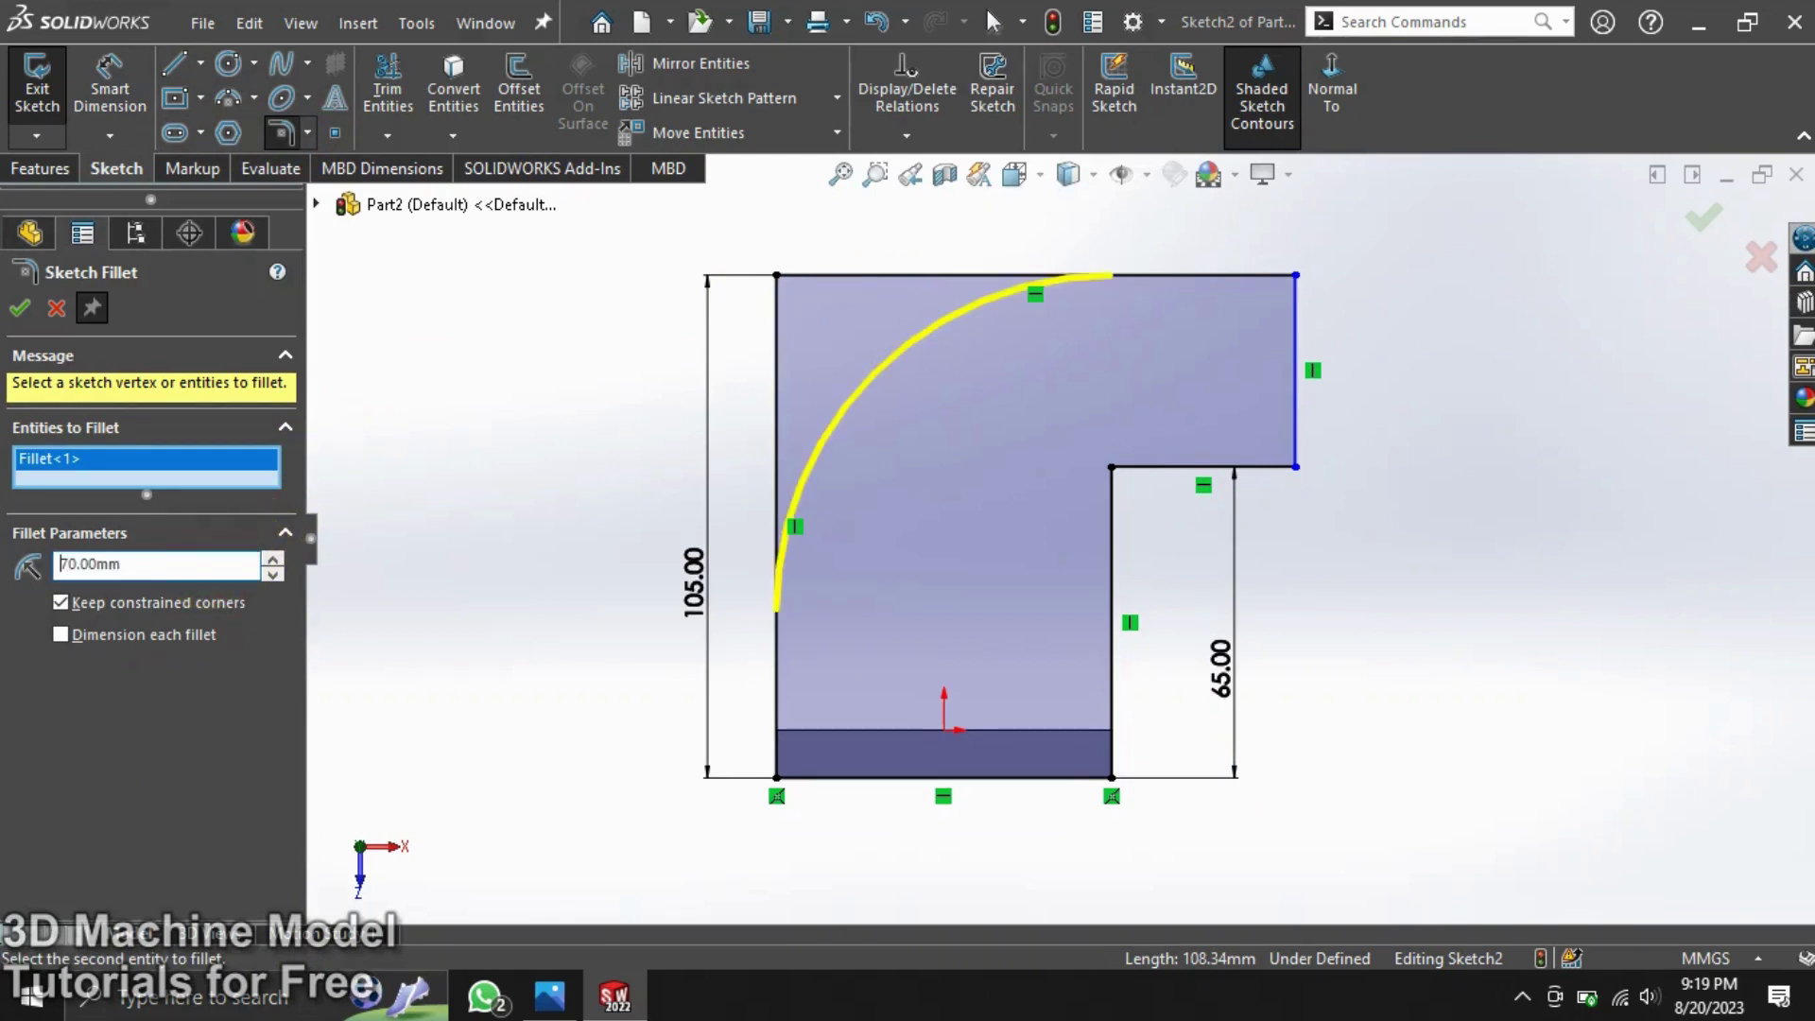
left_click(21, 310)
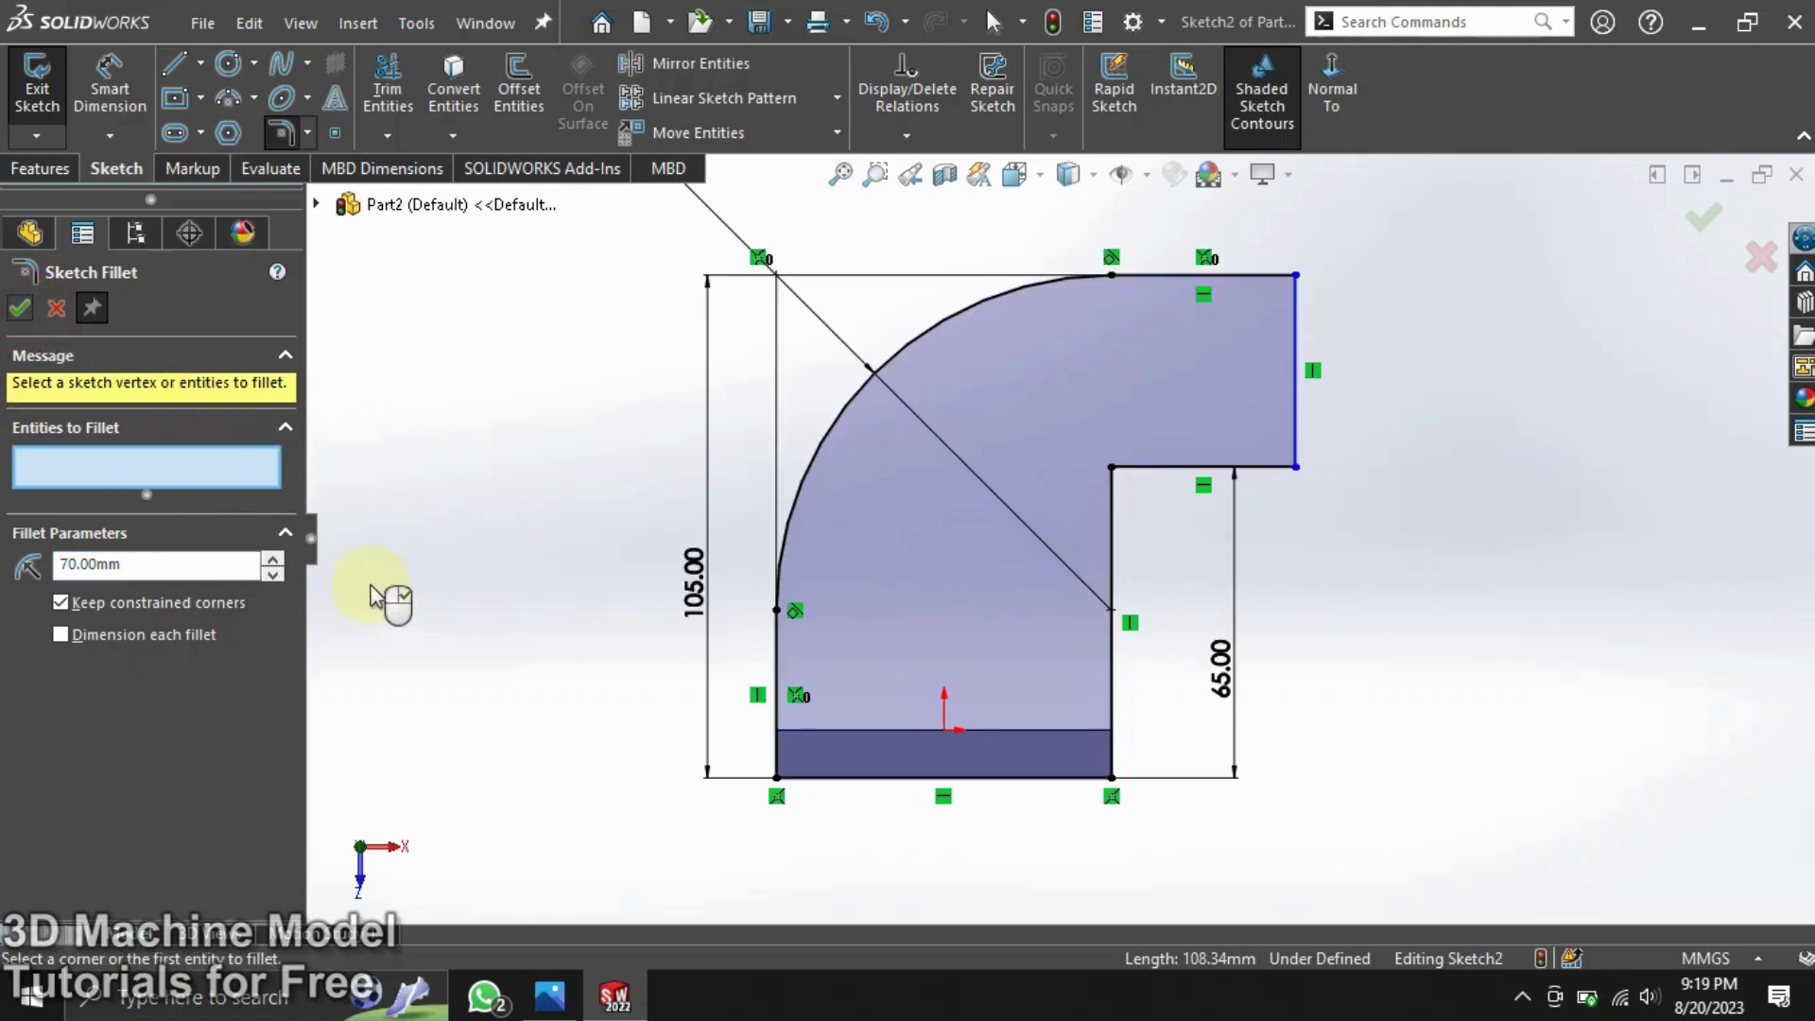
Step: Fillet the profile's inner corner at 25 mm radius
left_click(220, 565)
type("4")
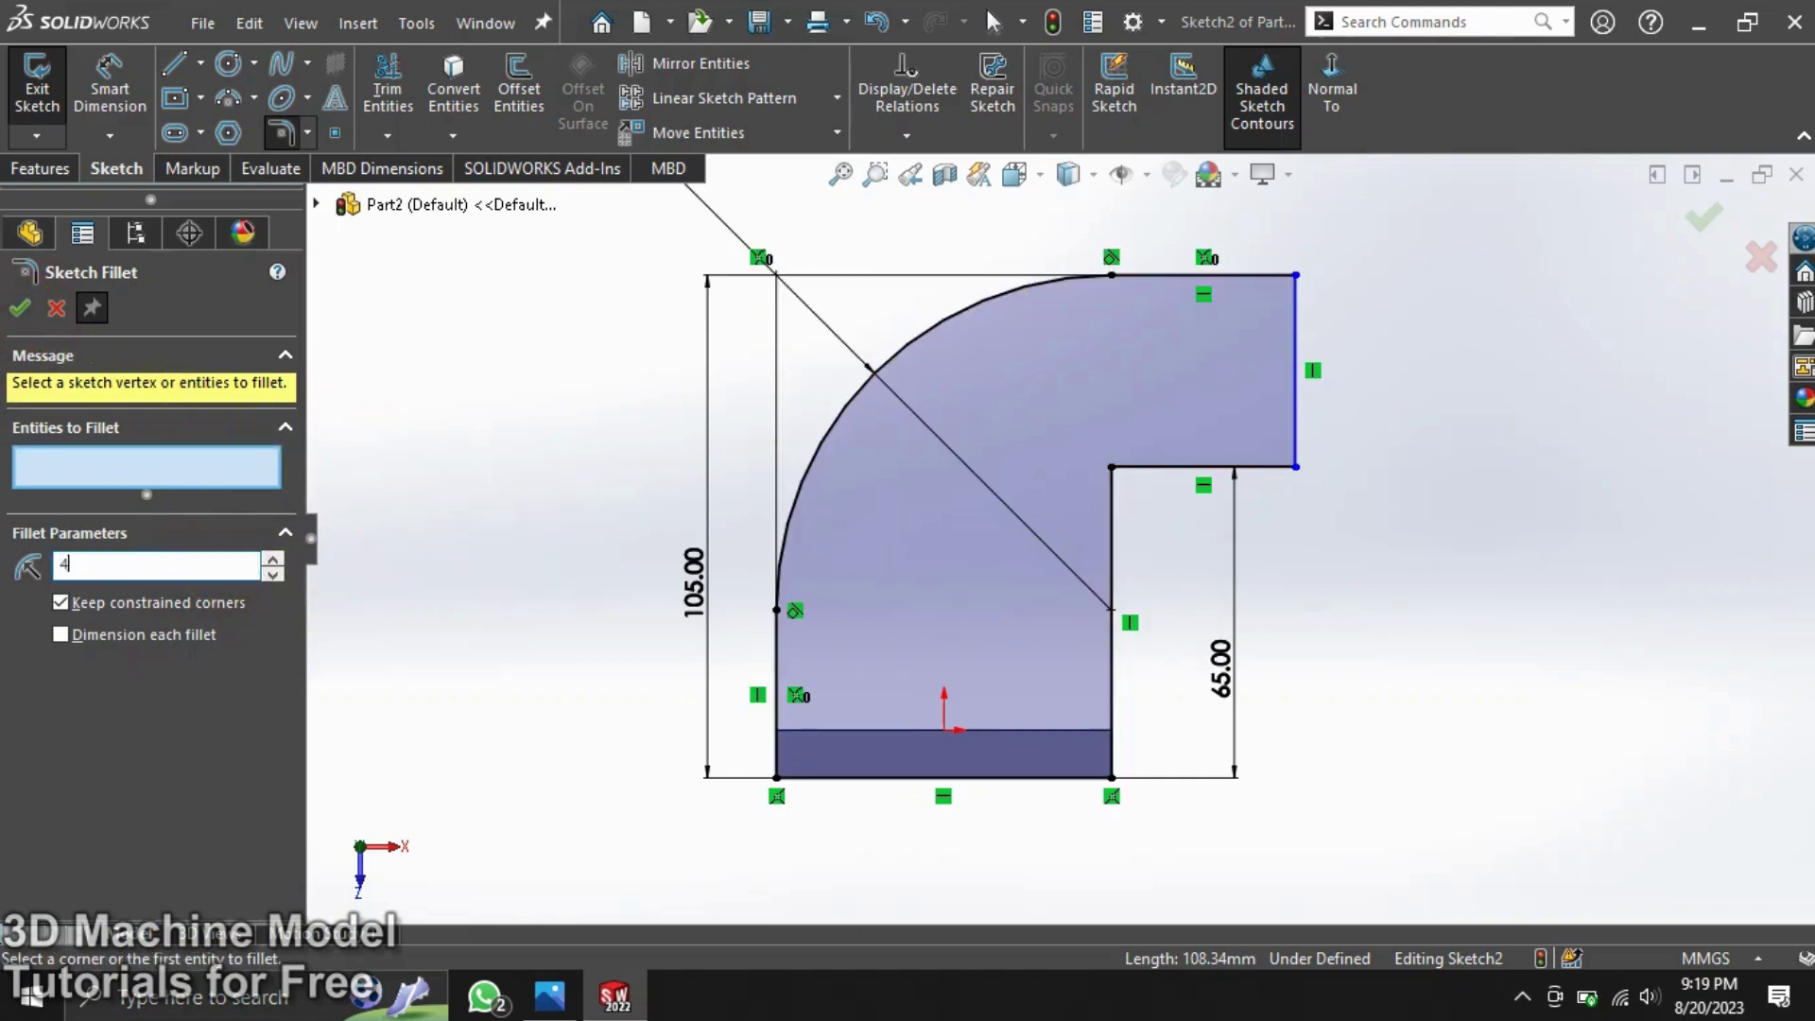
type("0")
left_click(192, 725)
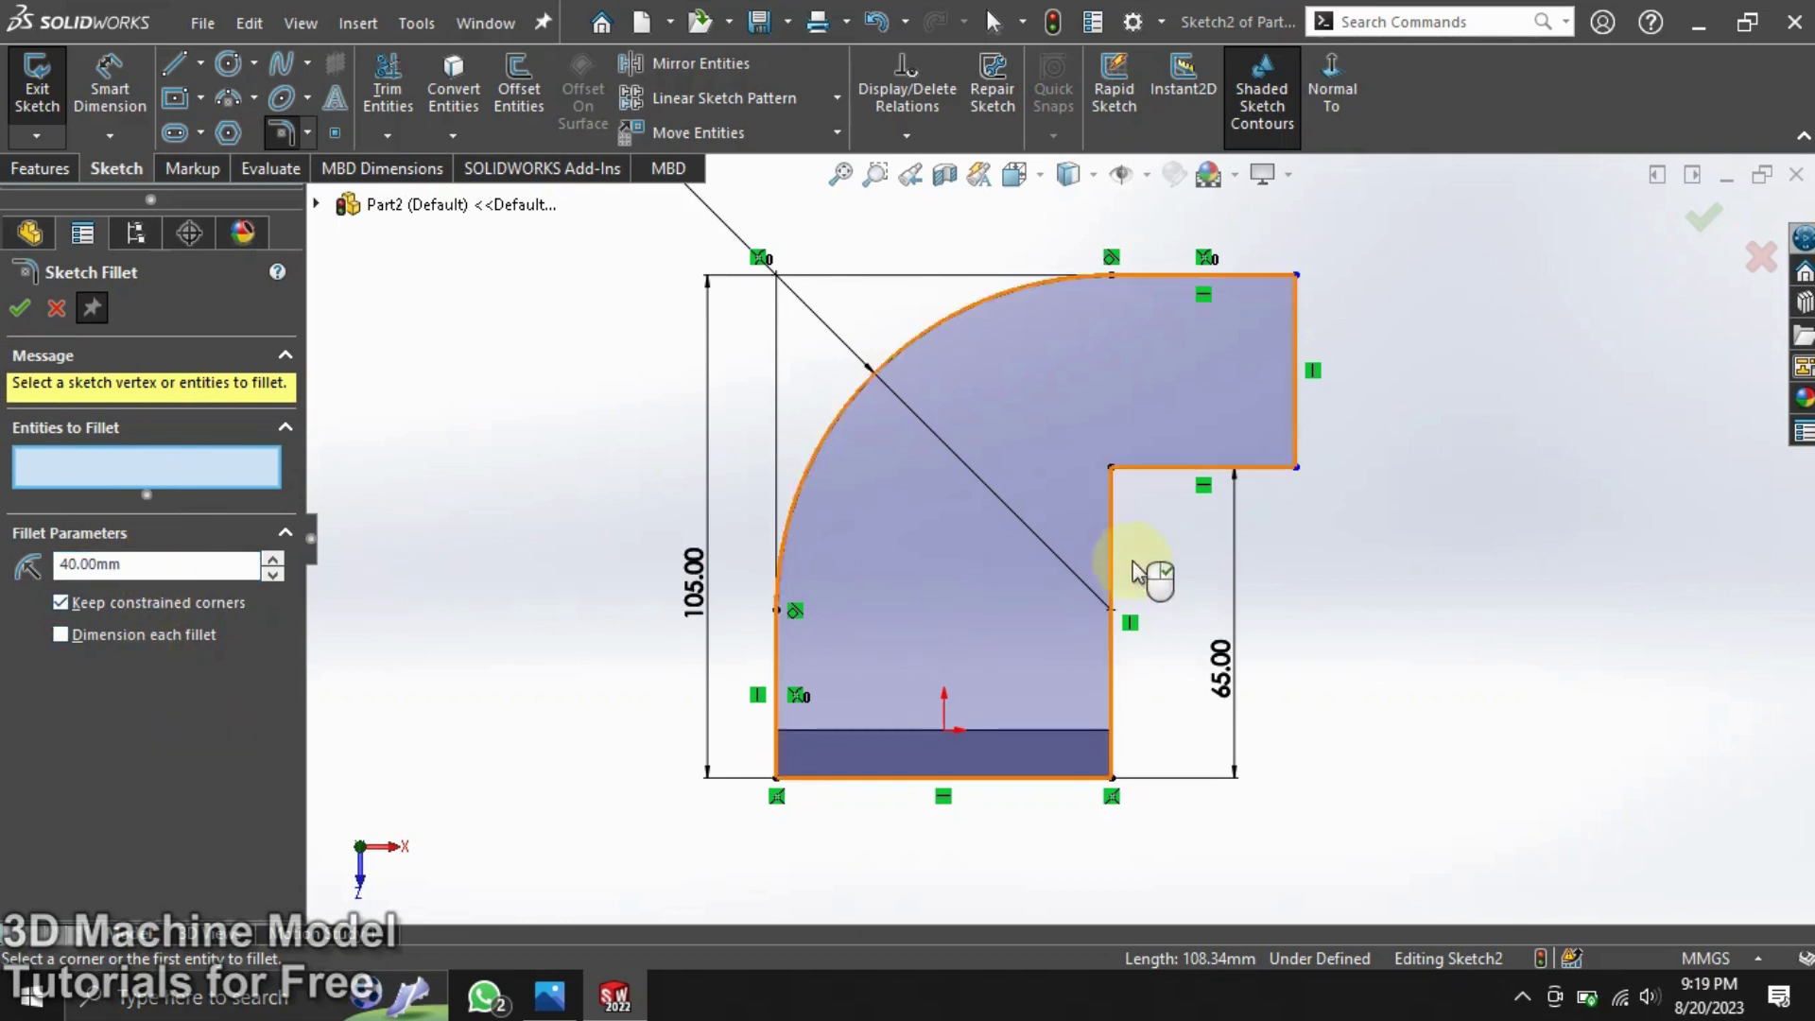
left_click(1112, 537)
left_click(1177, 467)
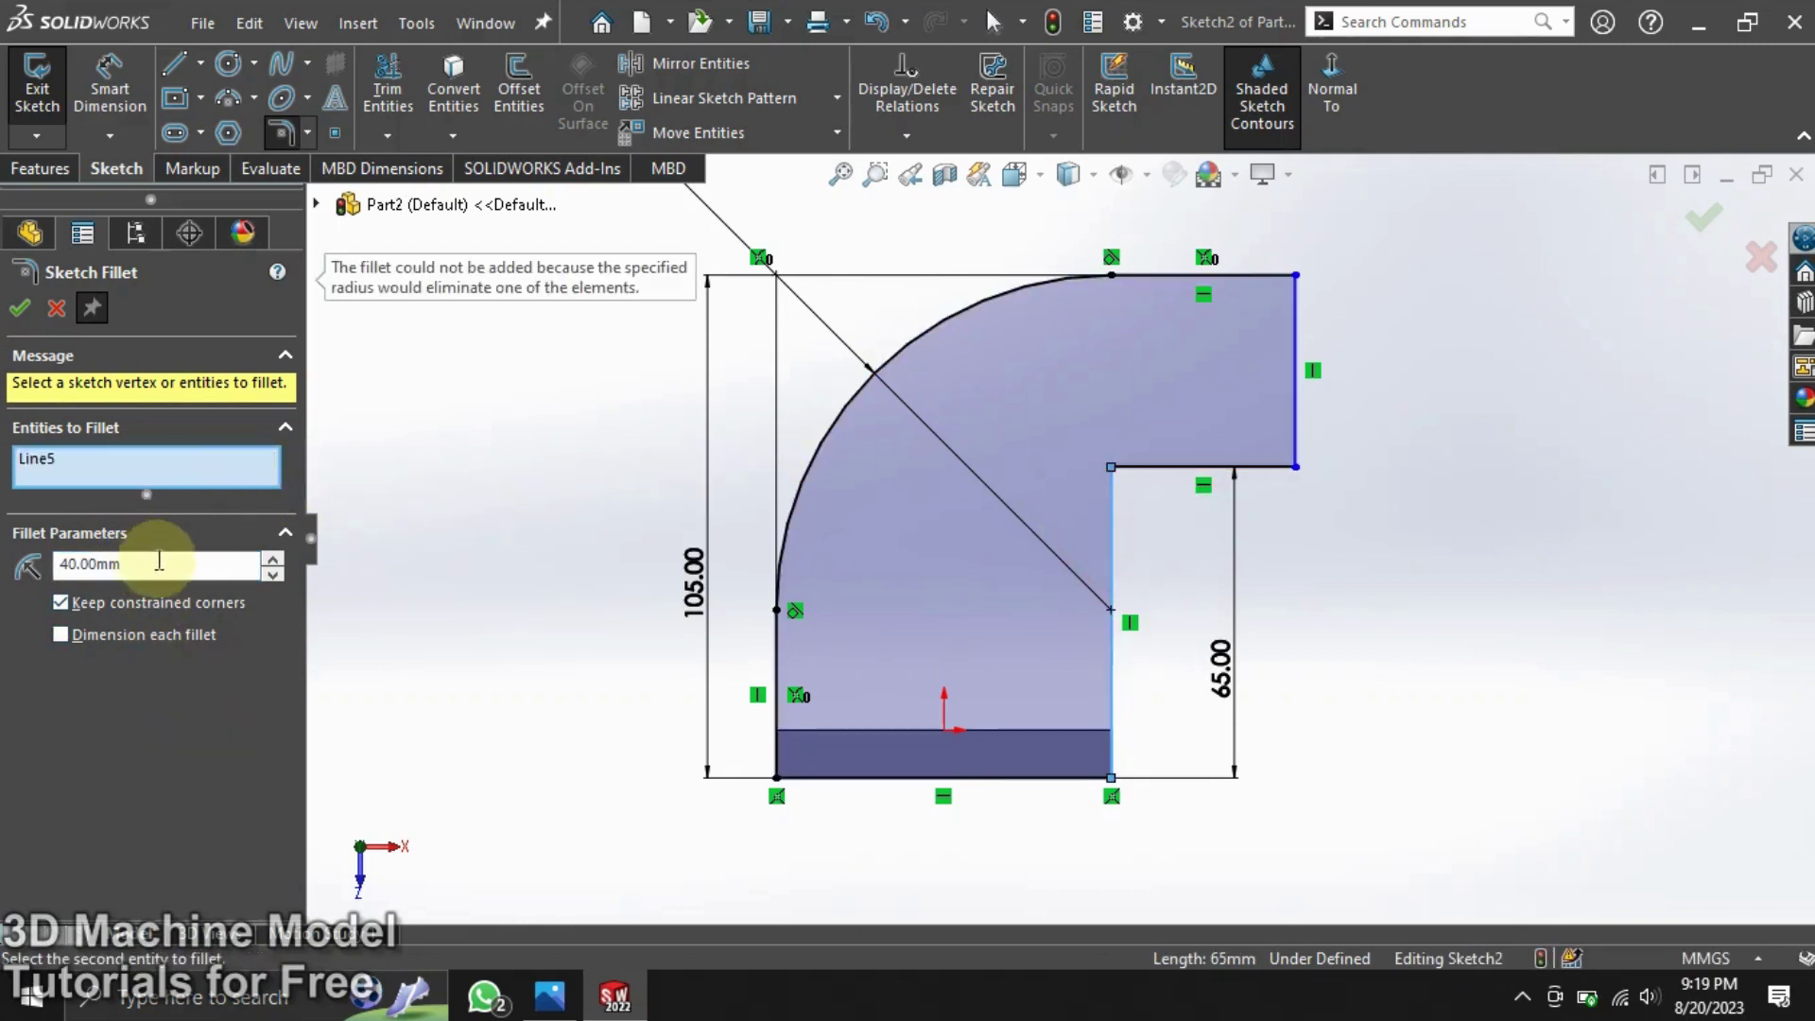
left_click(966, 572)
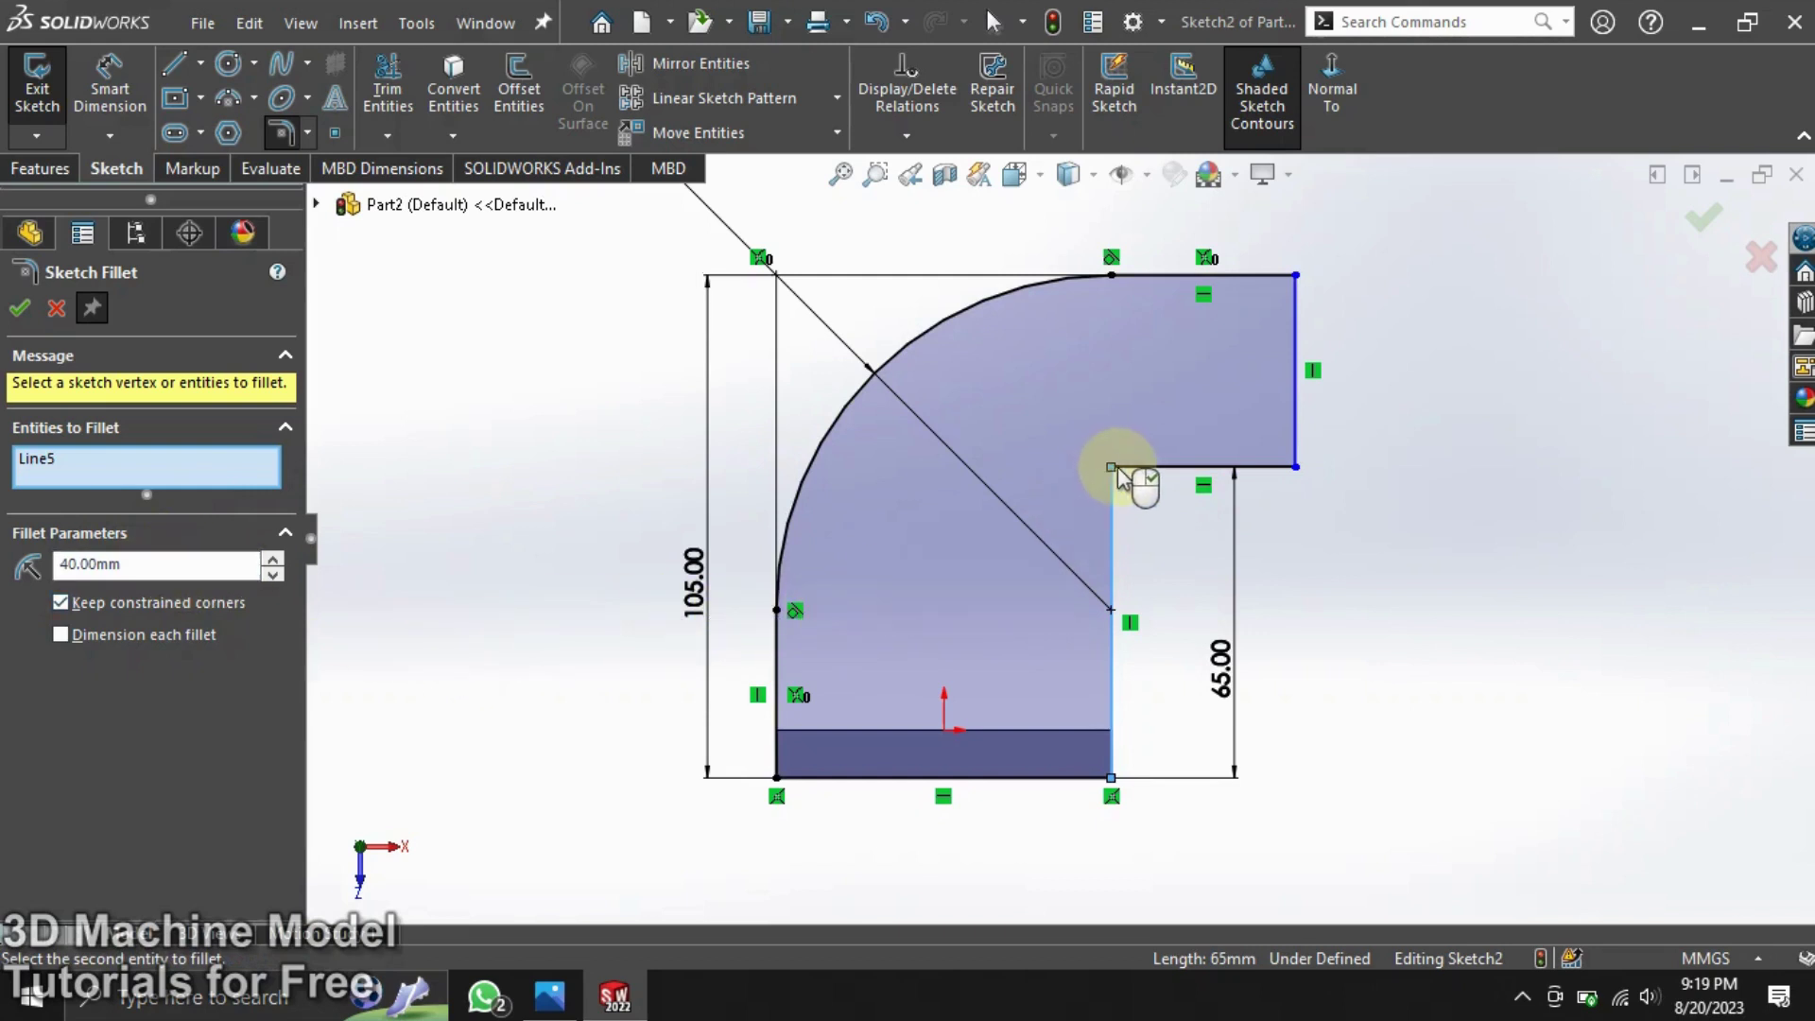
left_click(1146, 465)
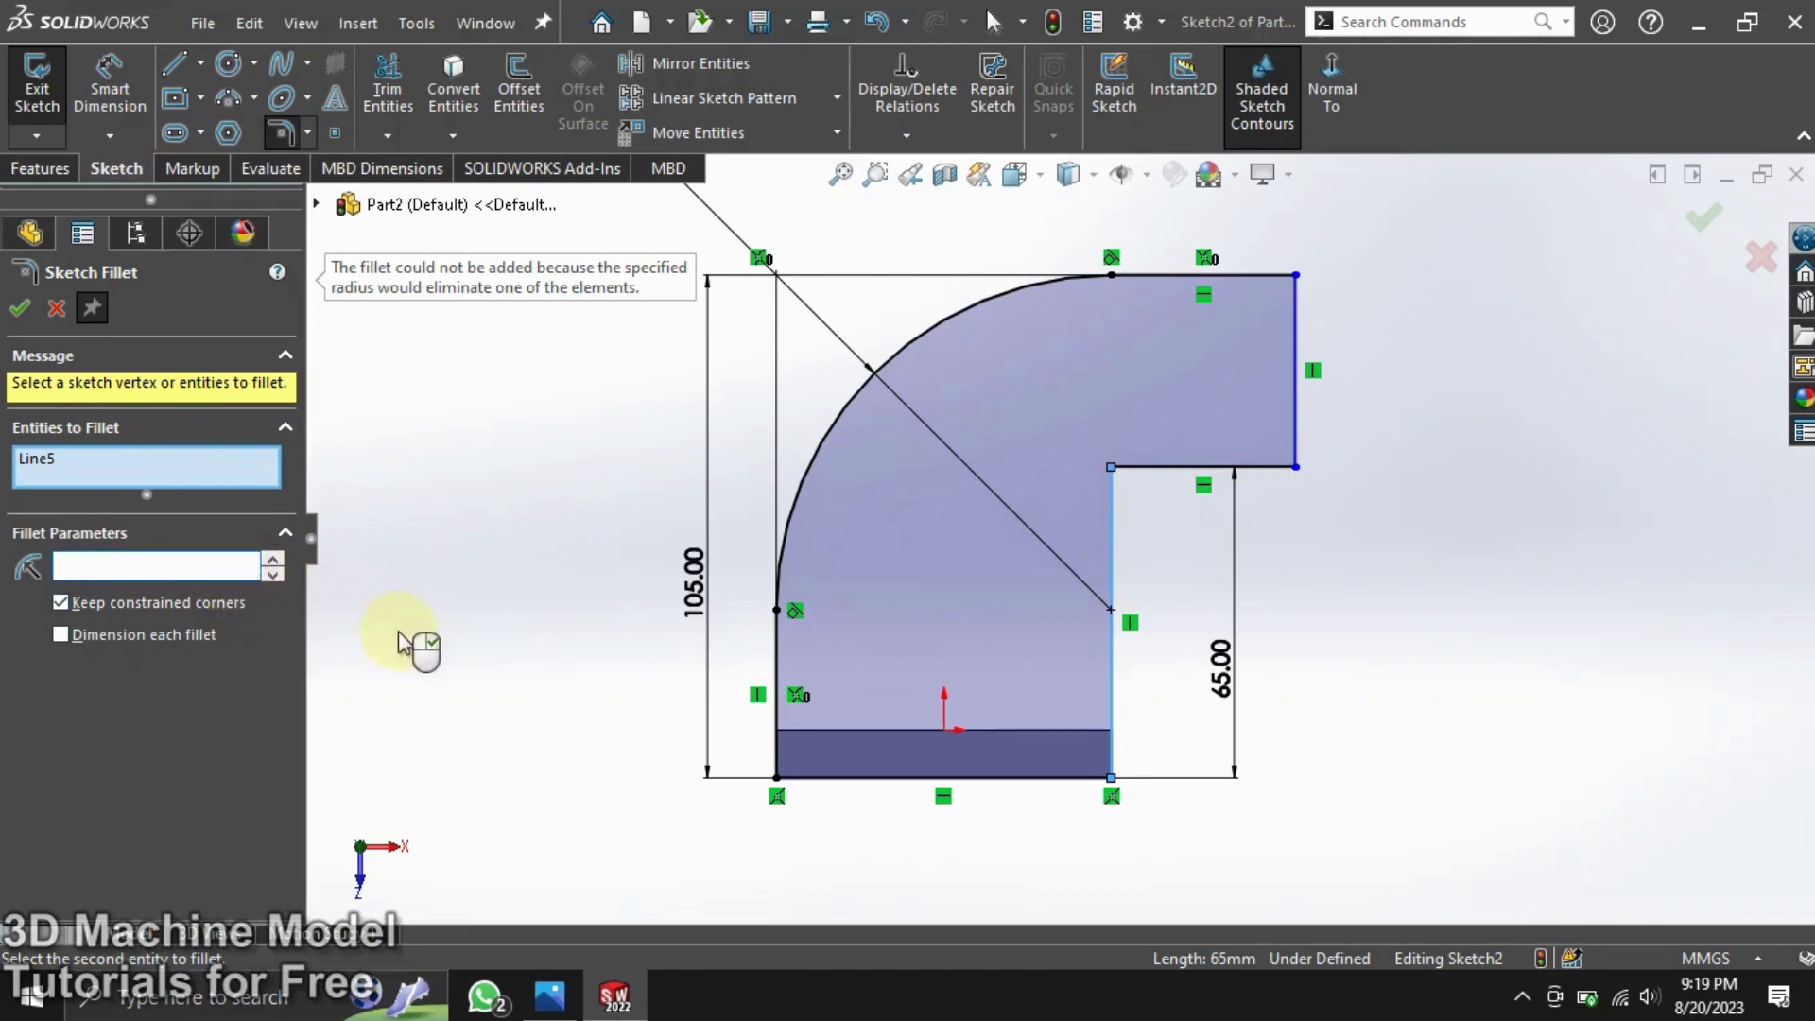
left_click(147, 516)
type("25")
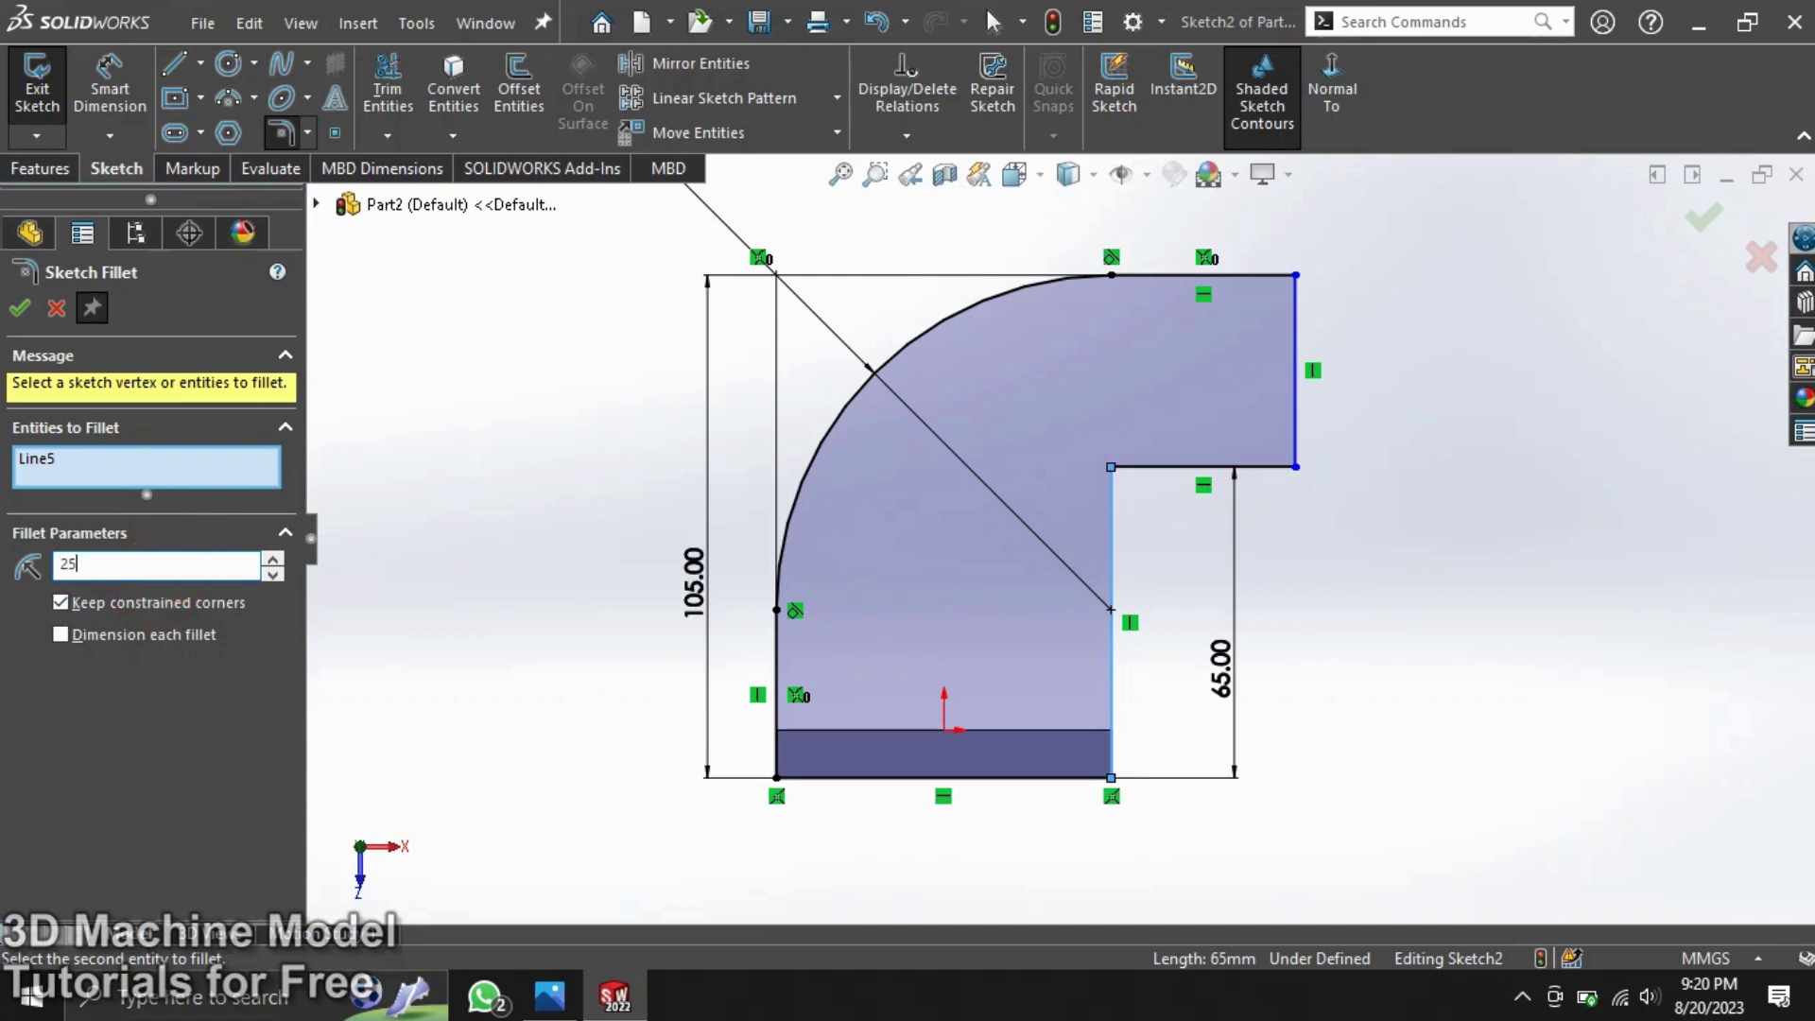
key("Return")
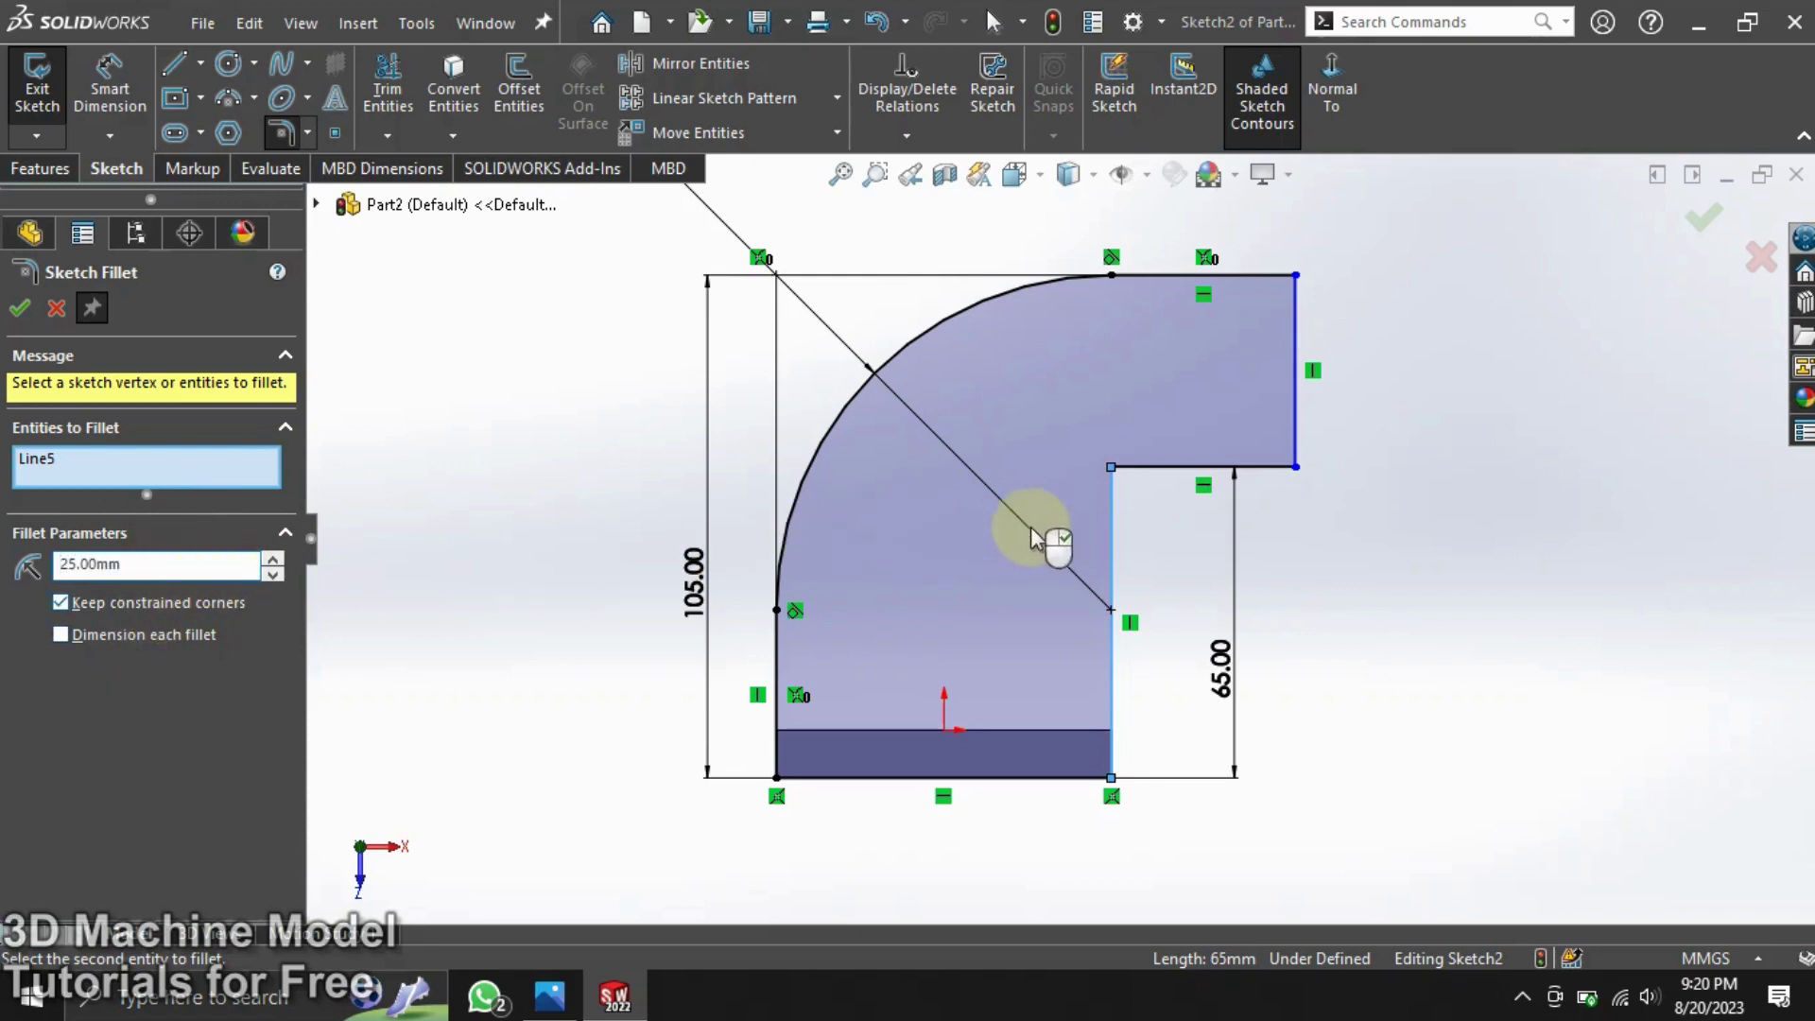
left_click(1161, 467)
left_click(26, 317)
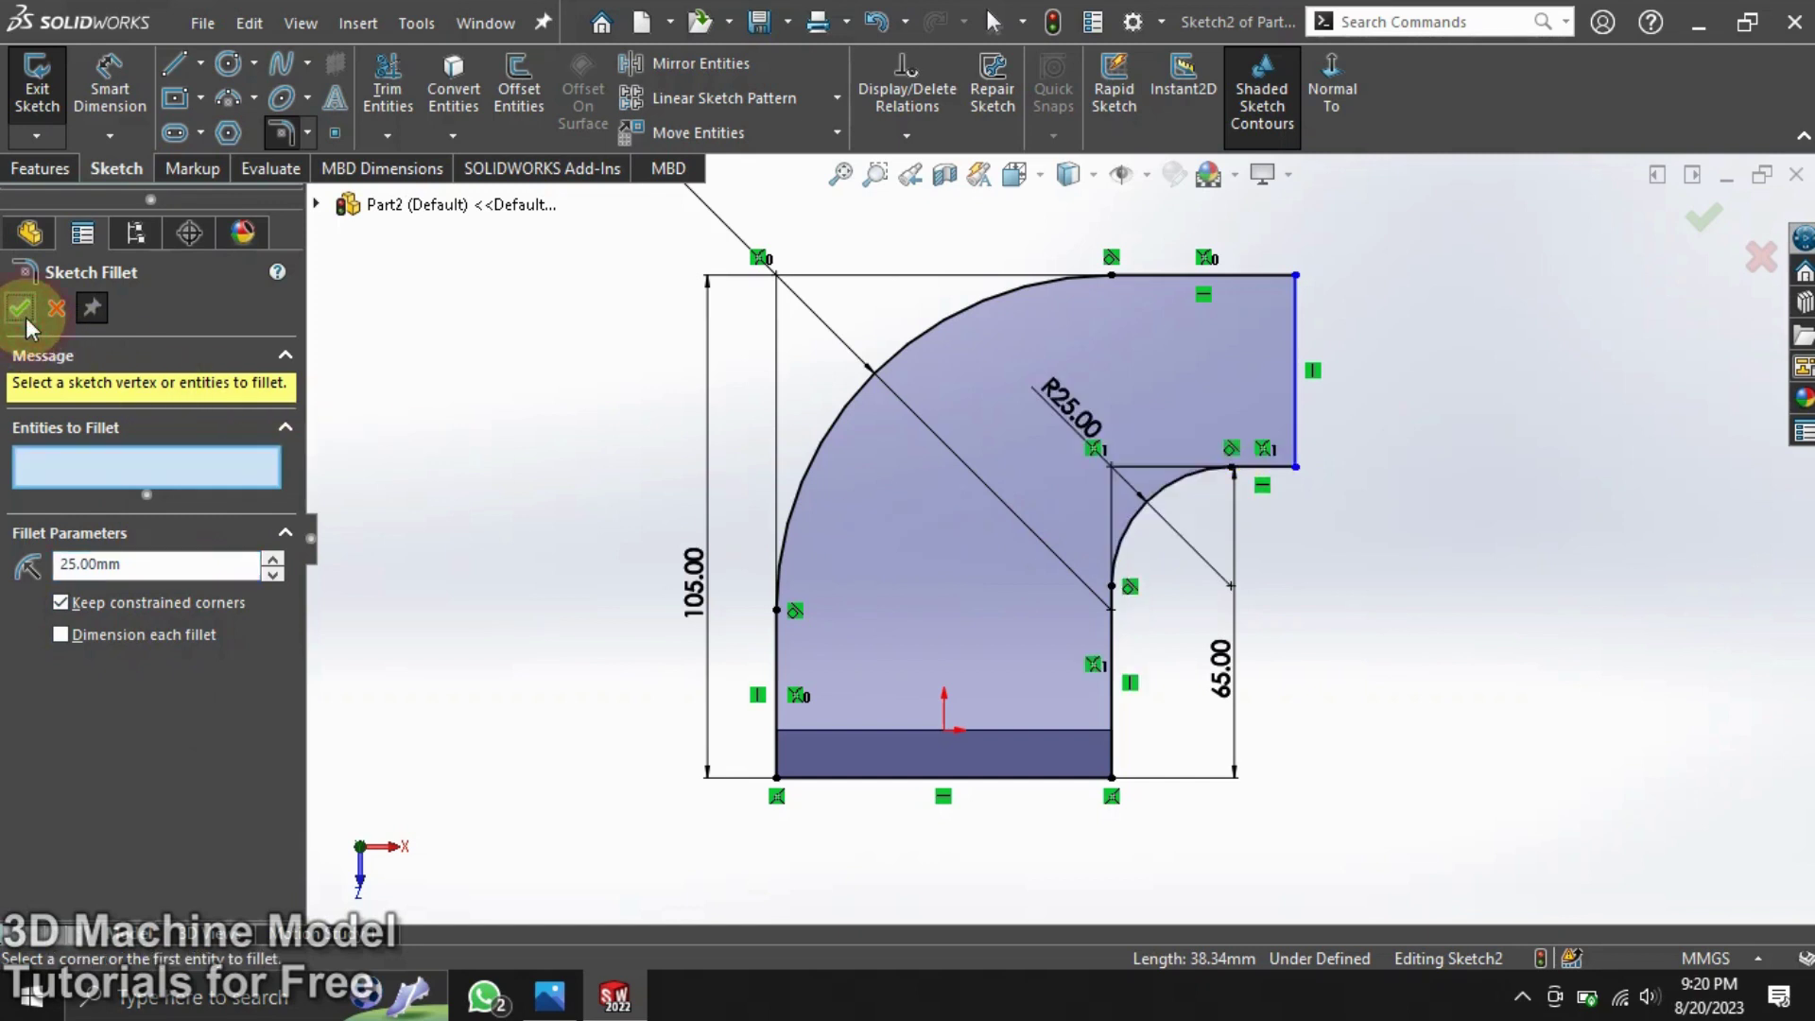
Step: Fit the sketch in view and exit the sketch
key("f")
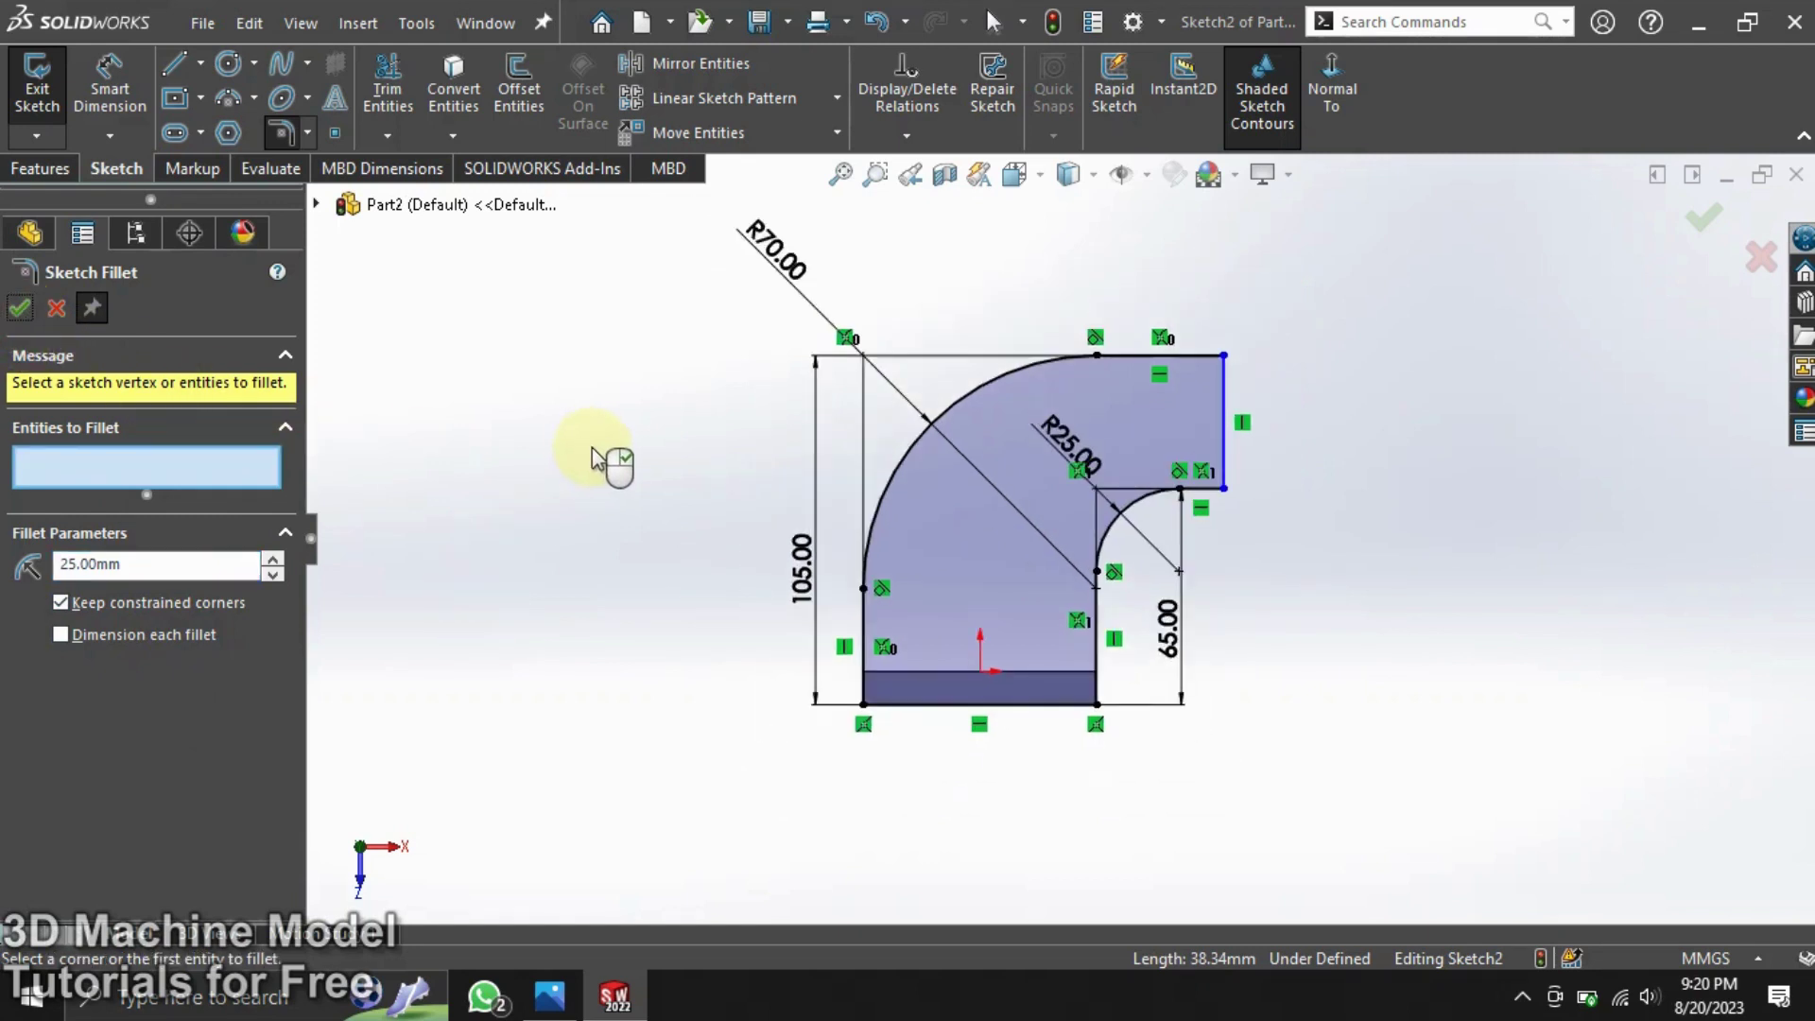
left_click(36, 91)
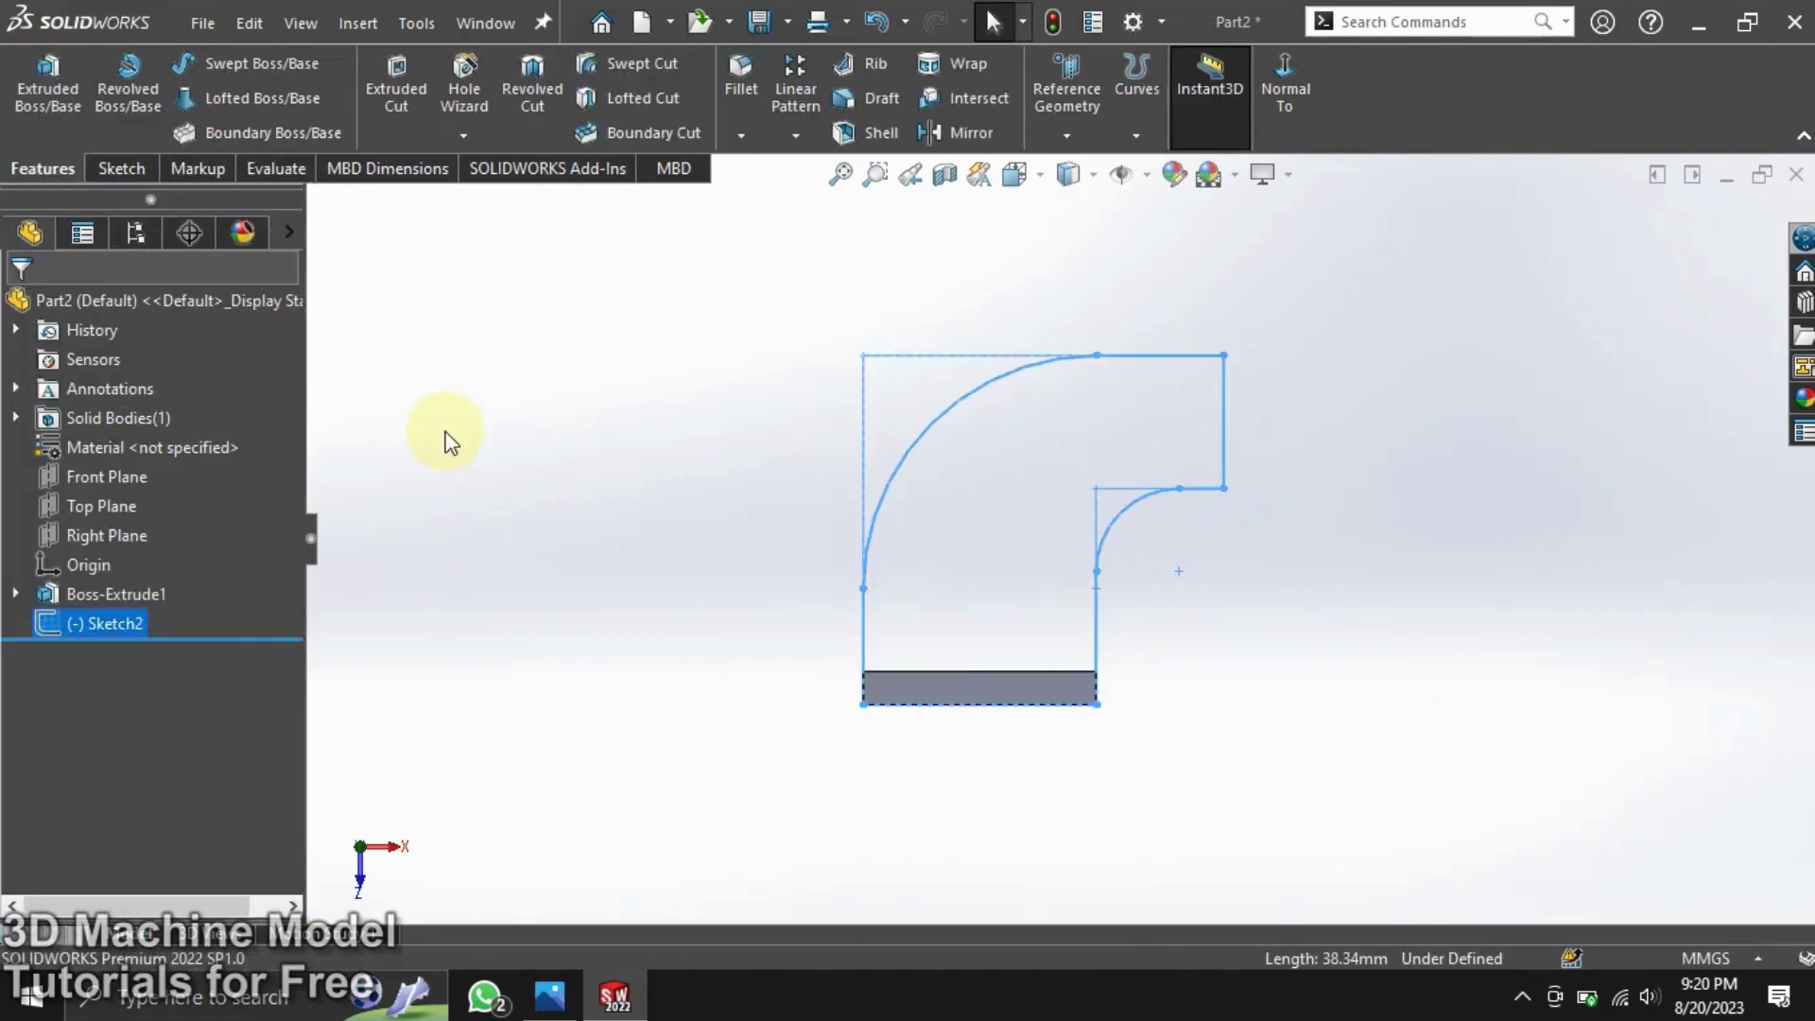
left_click(47, 83)
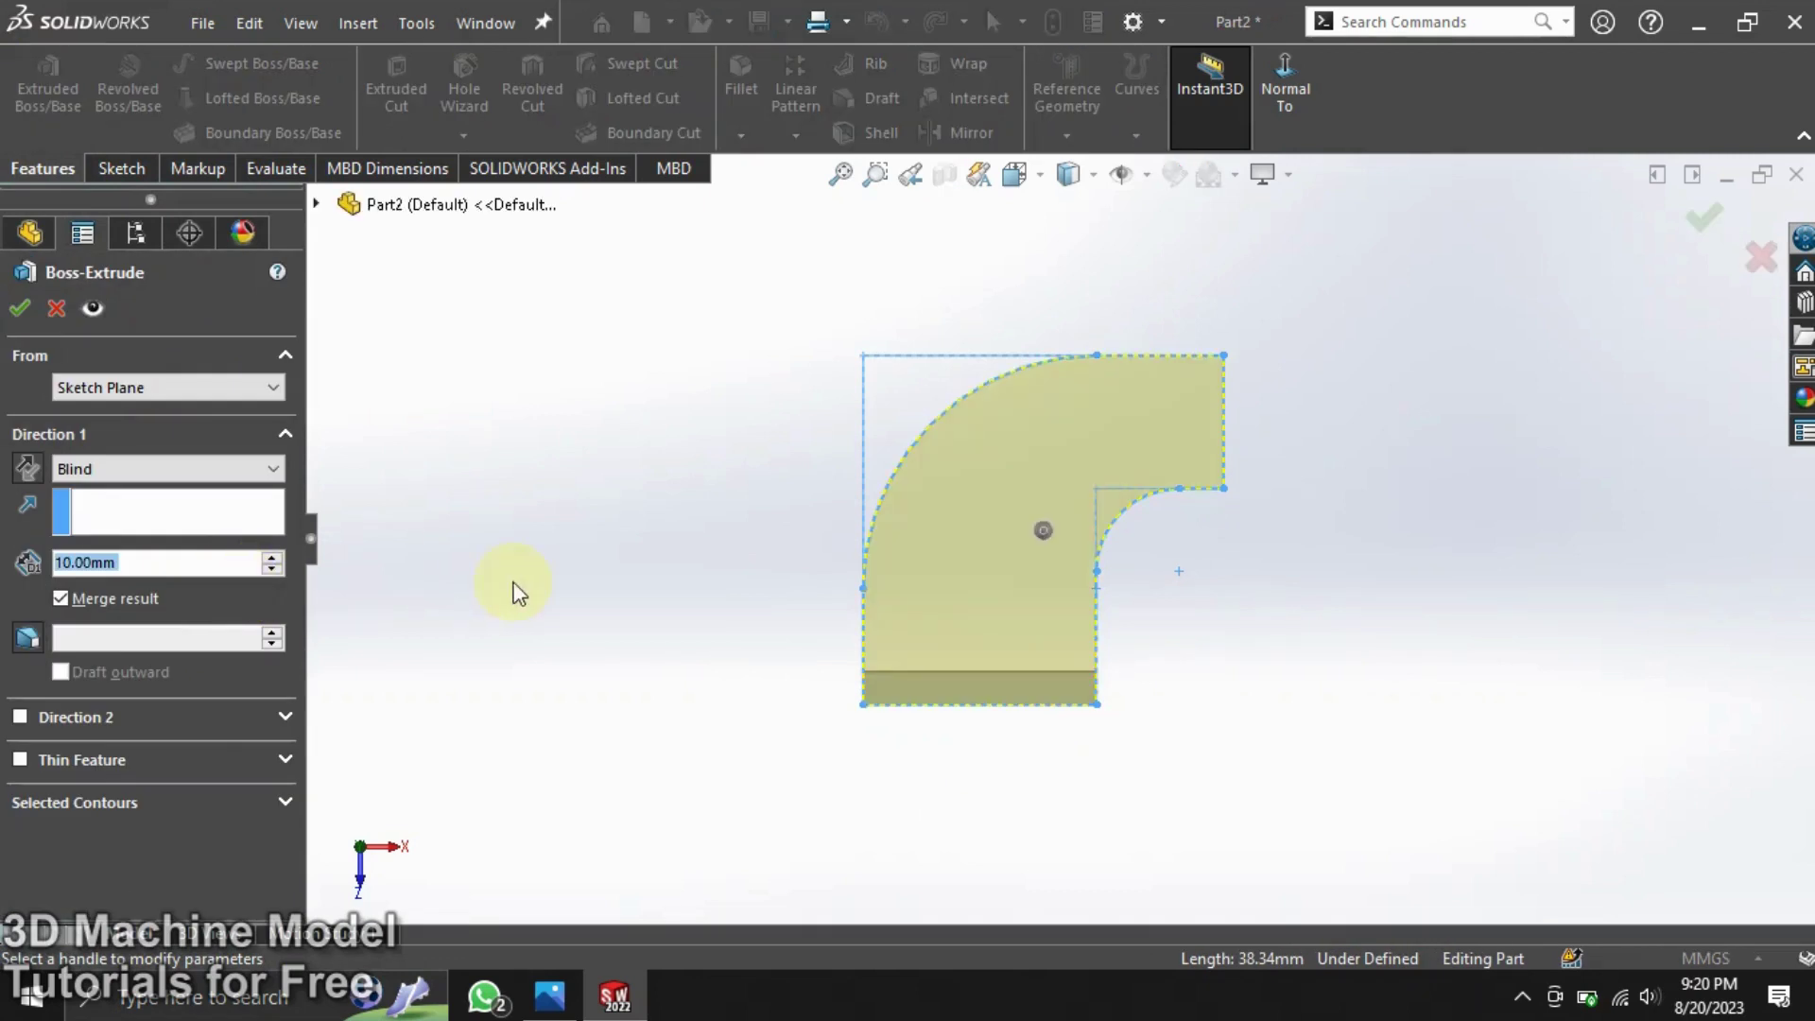
Step: Extrude the filleted L-profile 10 mm, merged with the base plate
middle_click_drag(520, 584, 602, 603)
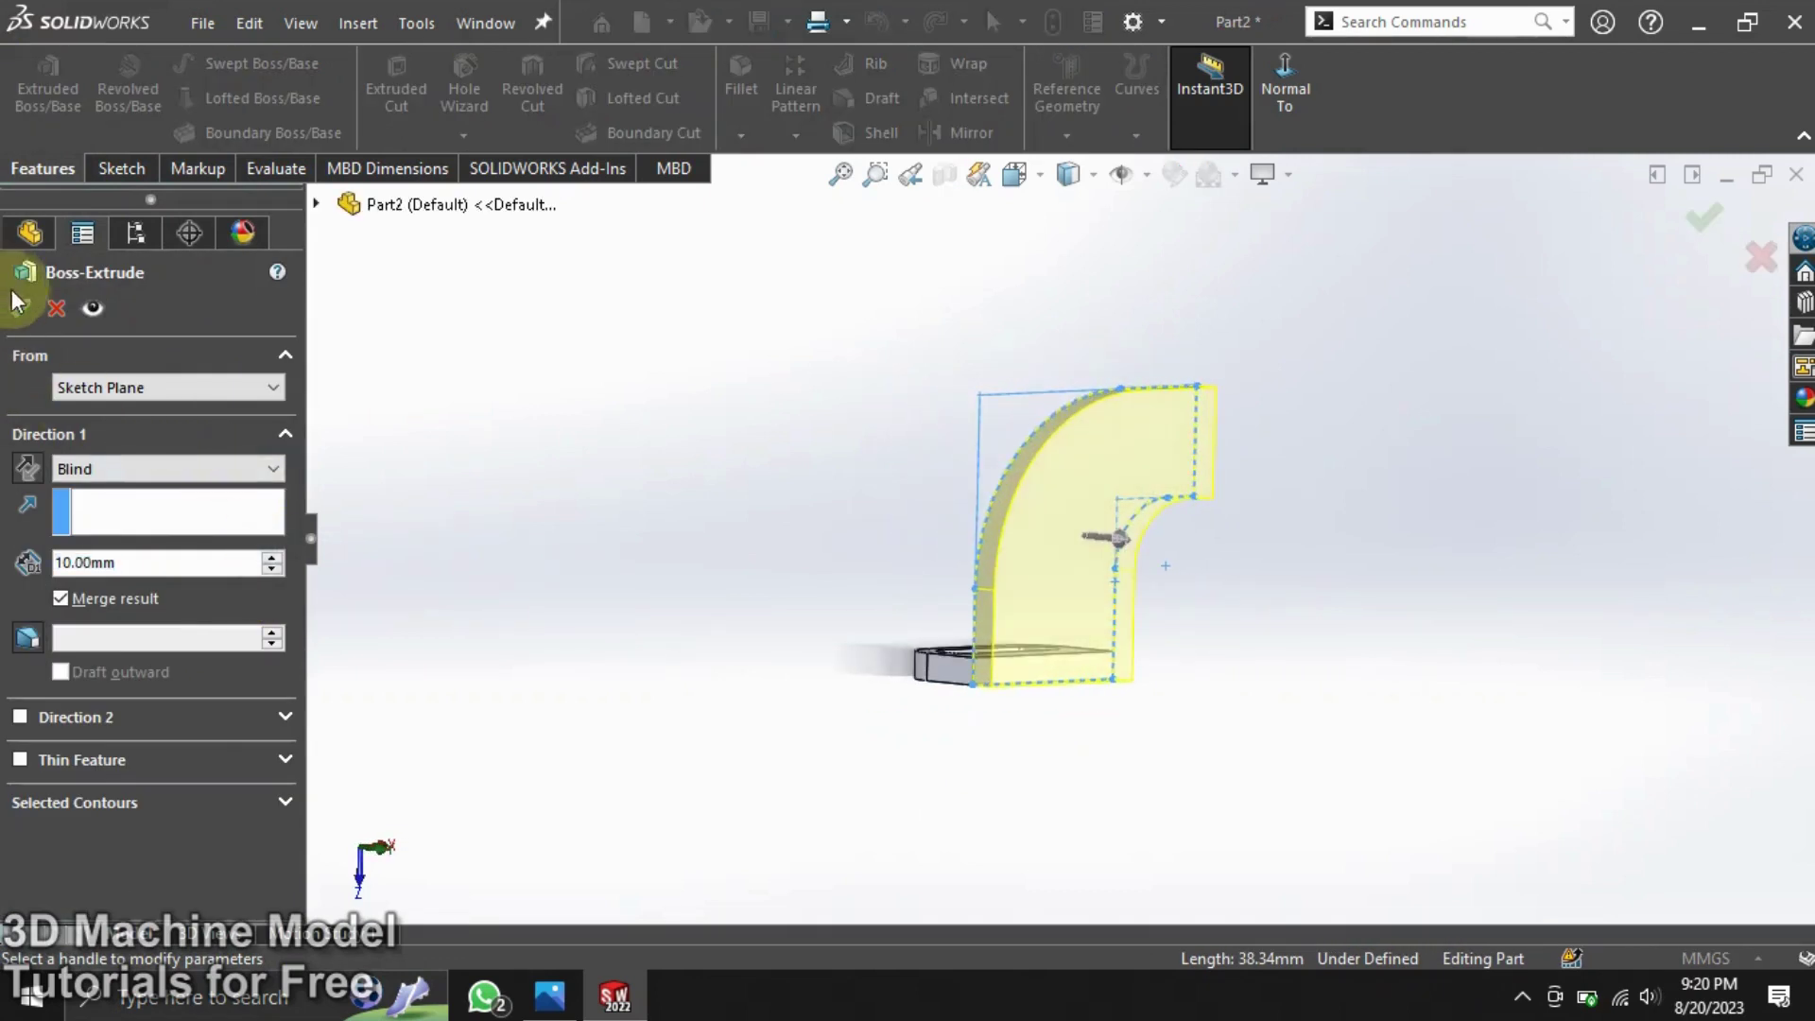
left_click(21, 307)
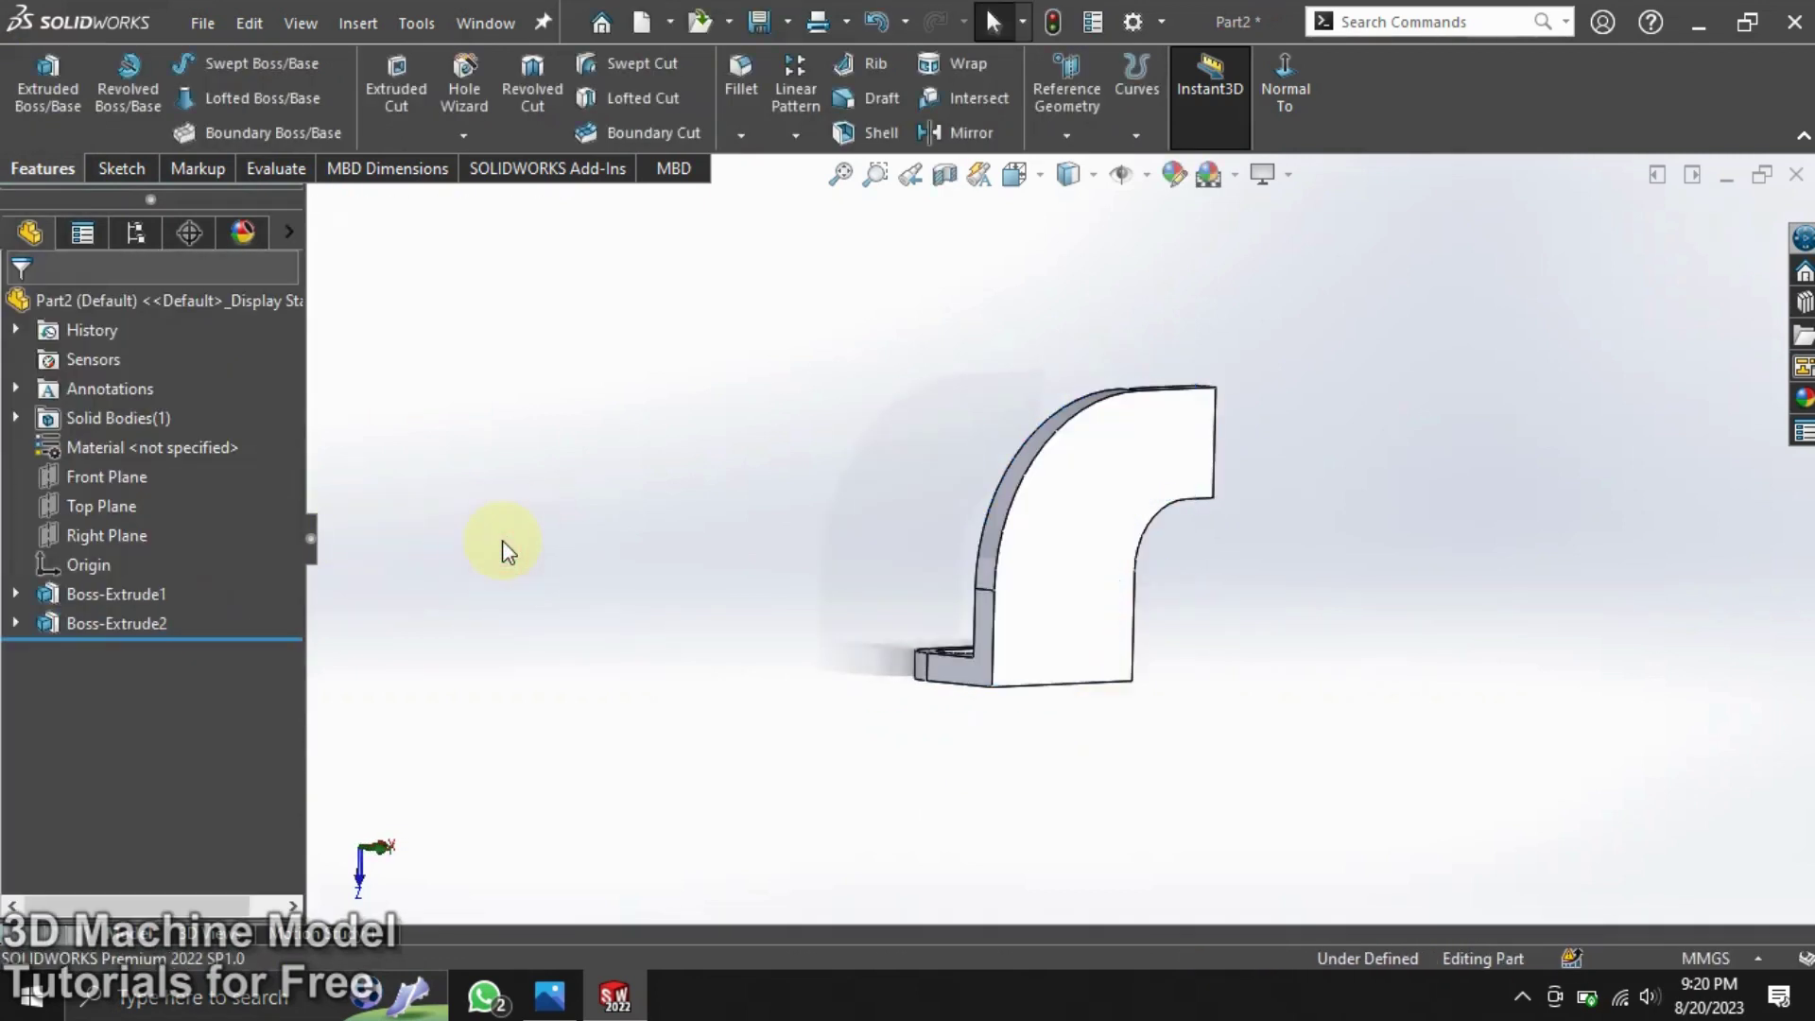
mouse_move(496, 549)
middle_mouse_down()
mouse_move(264, 514)
mouse_move(773, 528)
middle_mouse_up()
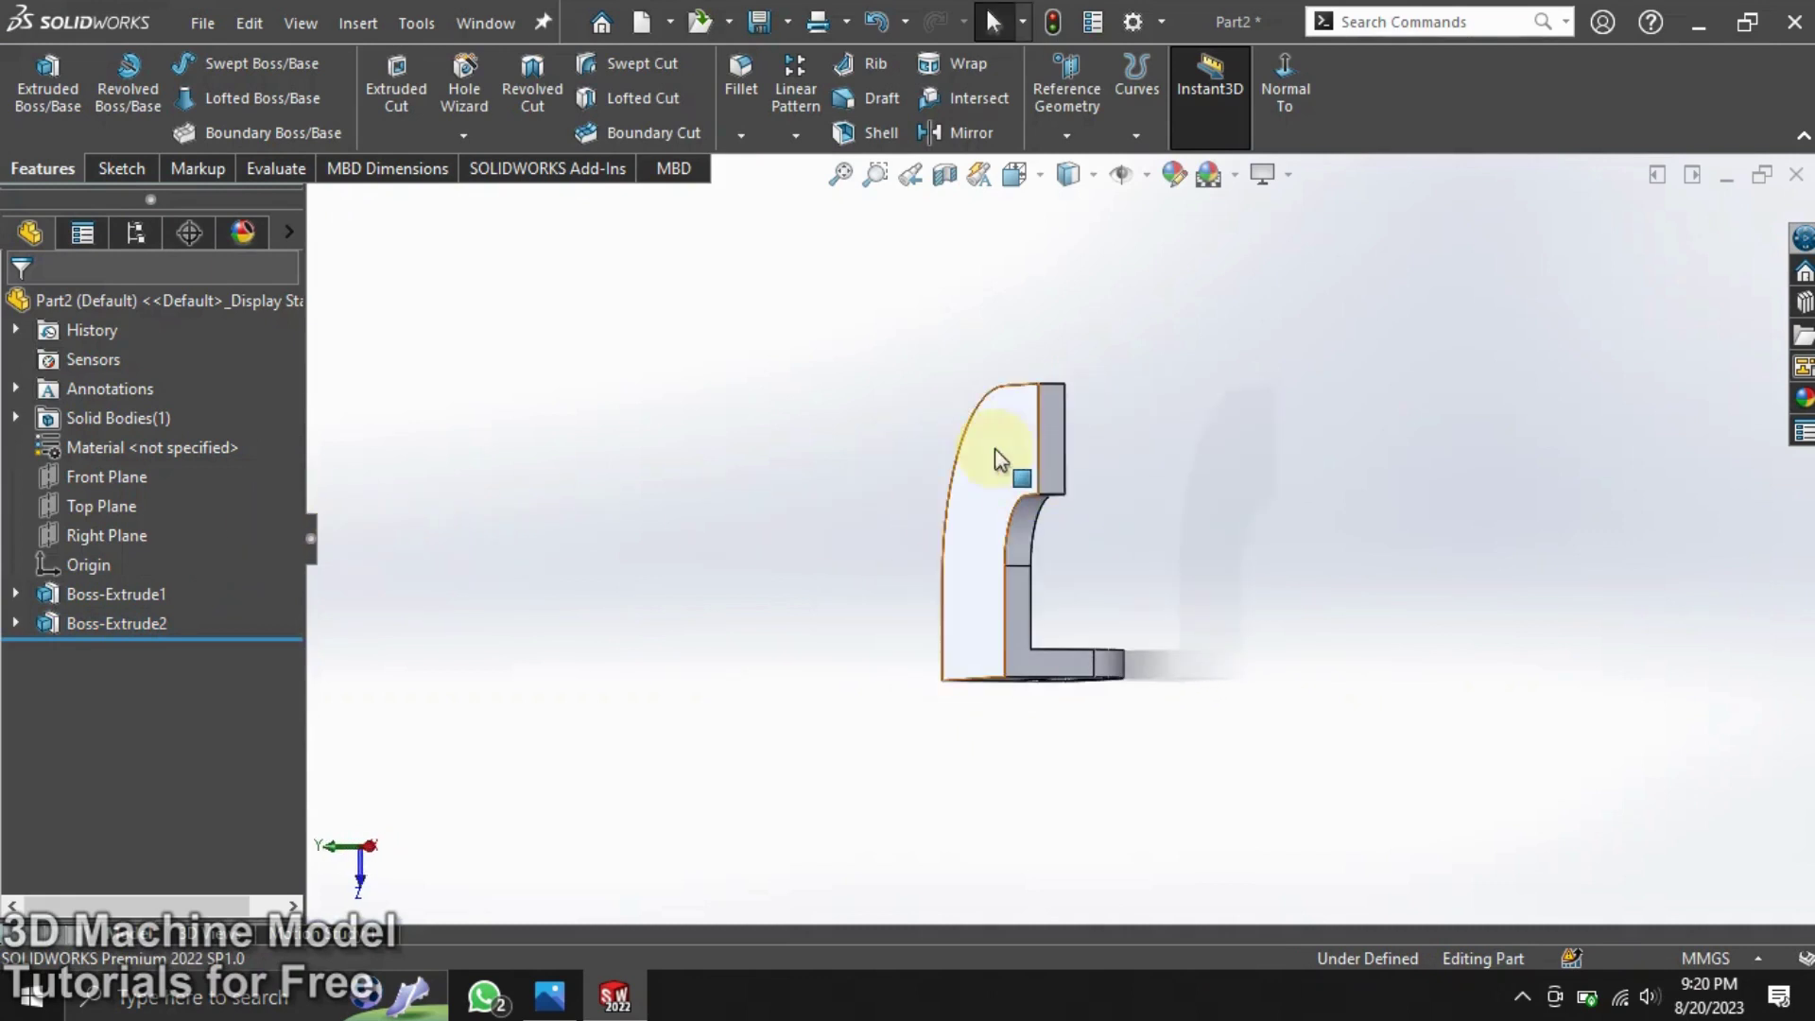
Step: Start a sketch on the new plate's face and draw a horizontal centerline along the right arm
left_click(1061, 435)
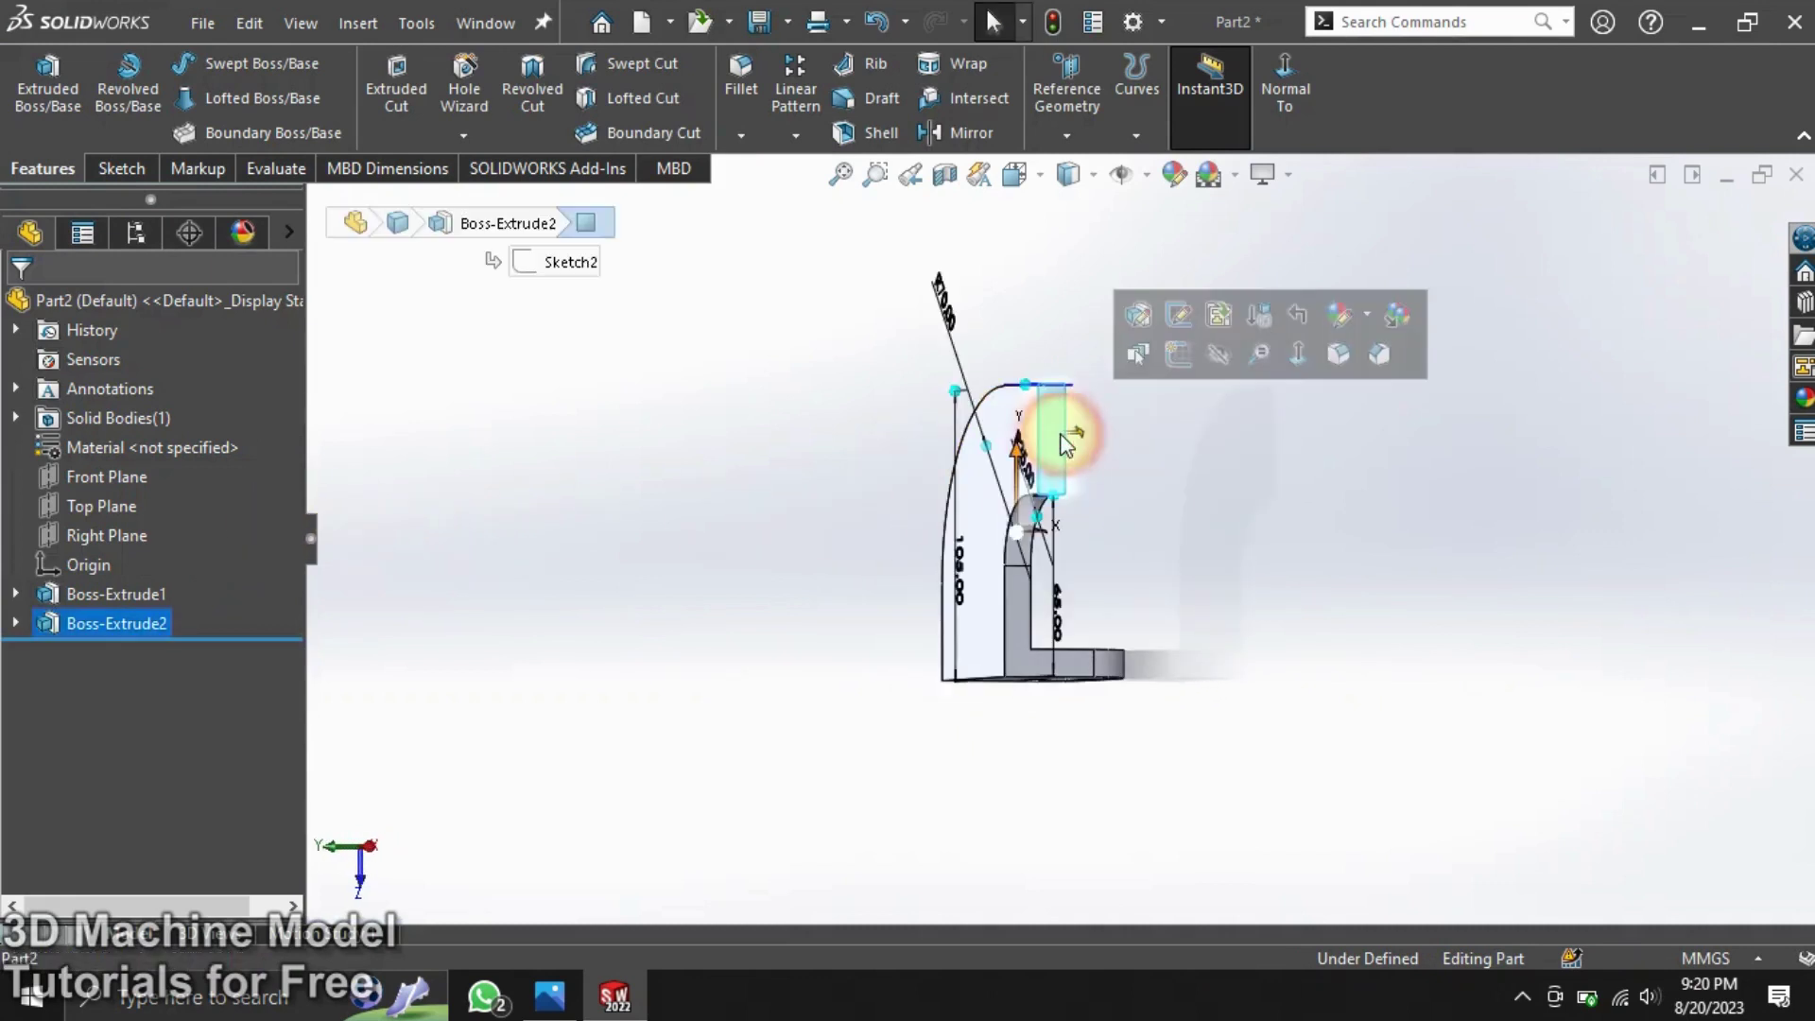
left_click(1182, 355)
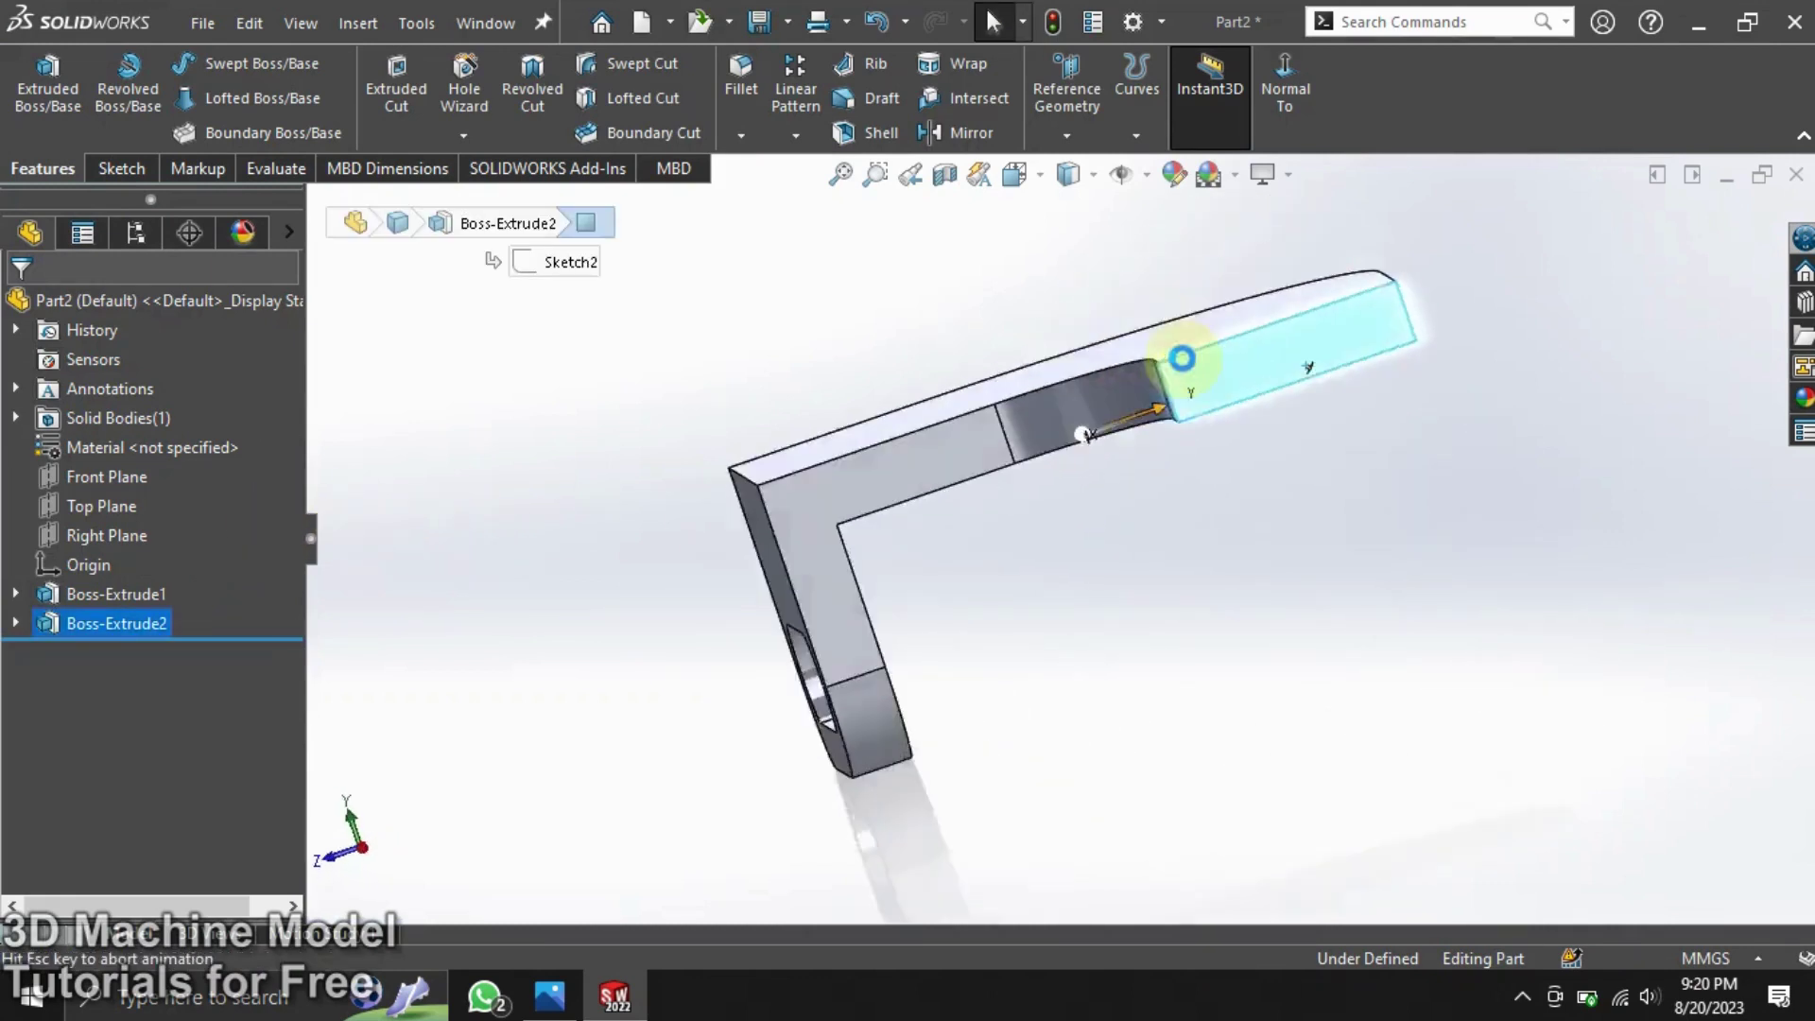
left_click(1176, 606)
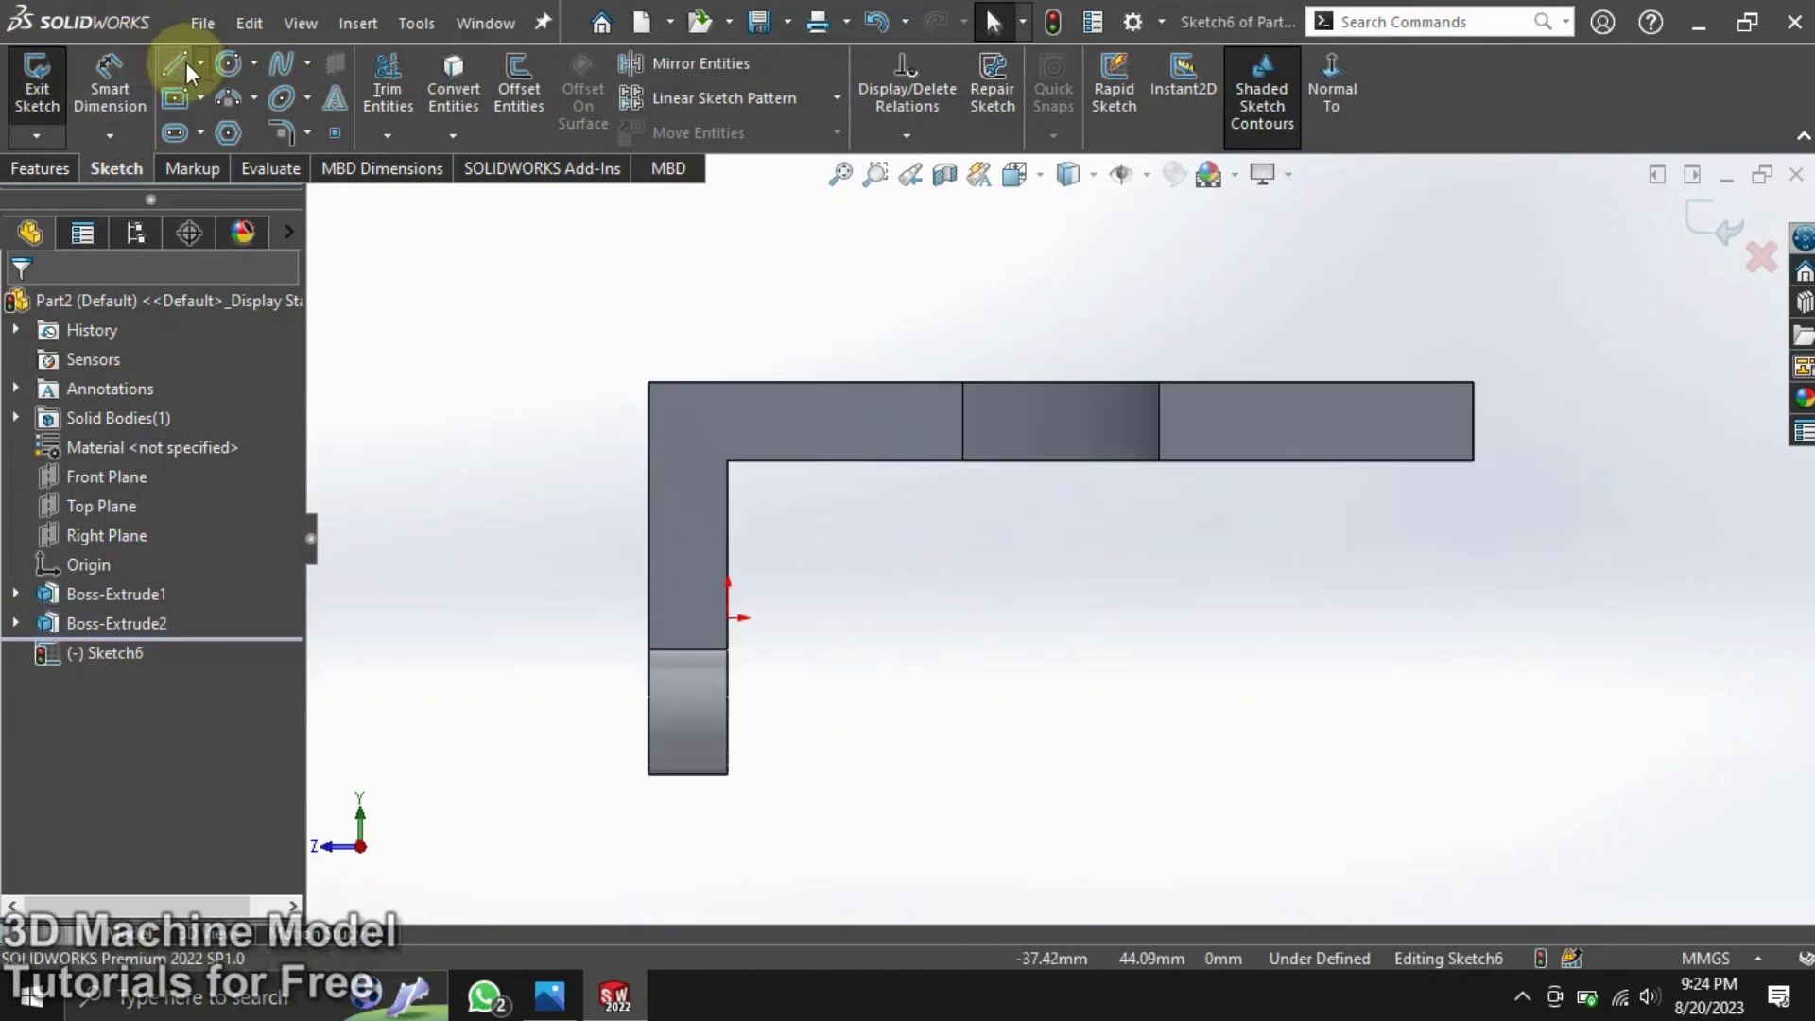
left_click(201, 68)
left_click(213, 124)
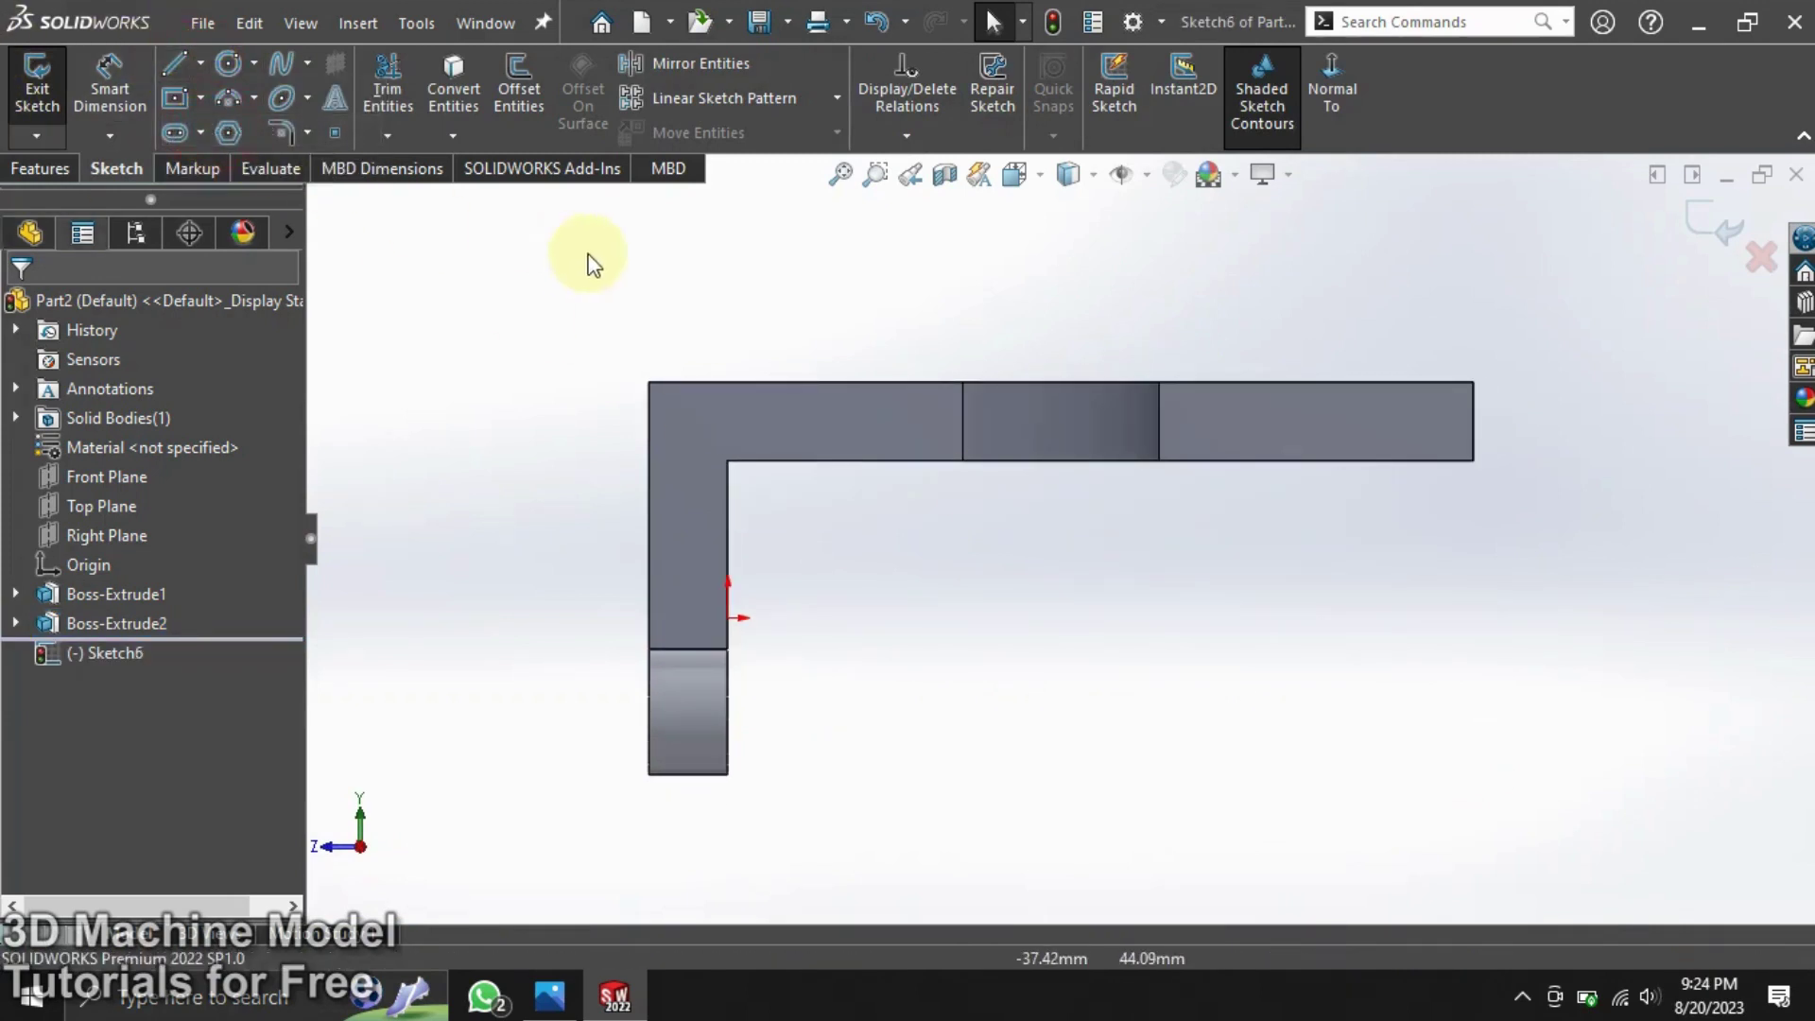
left_click(1159, 421)
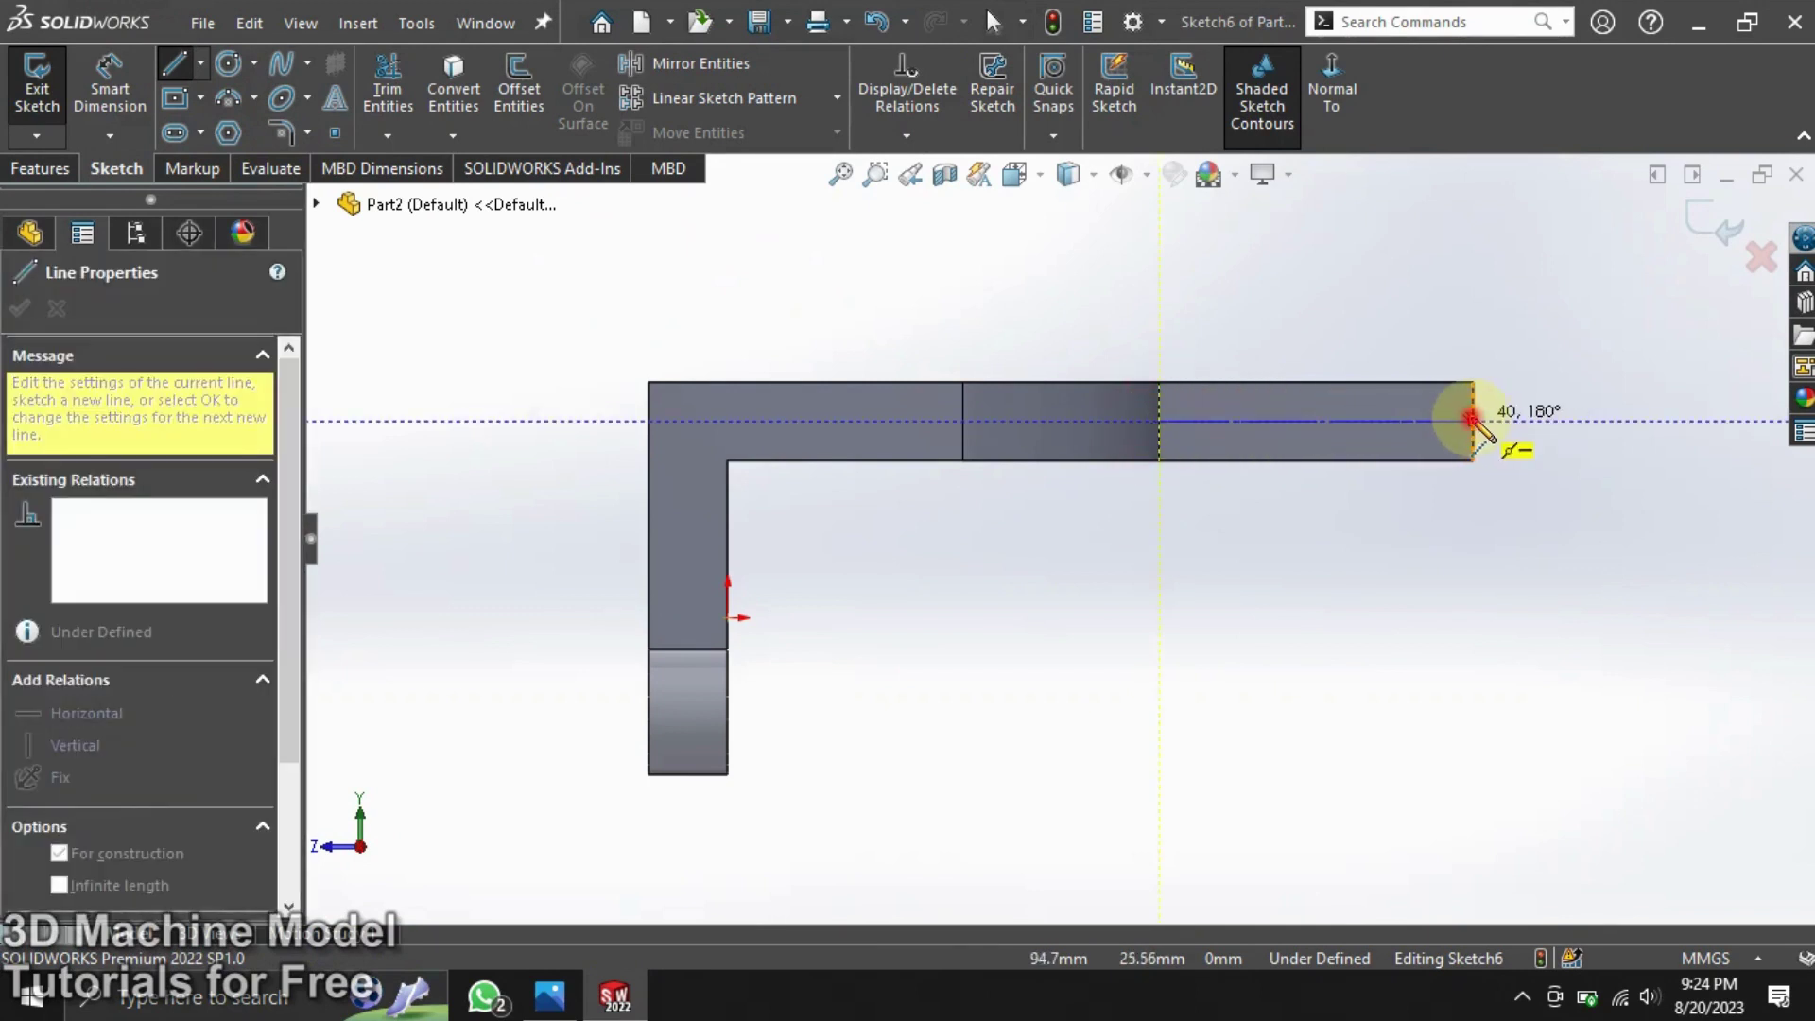
left_click(1472, 420)
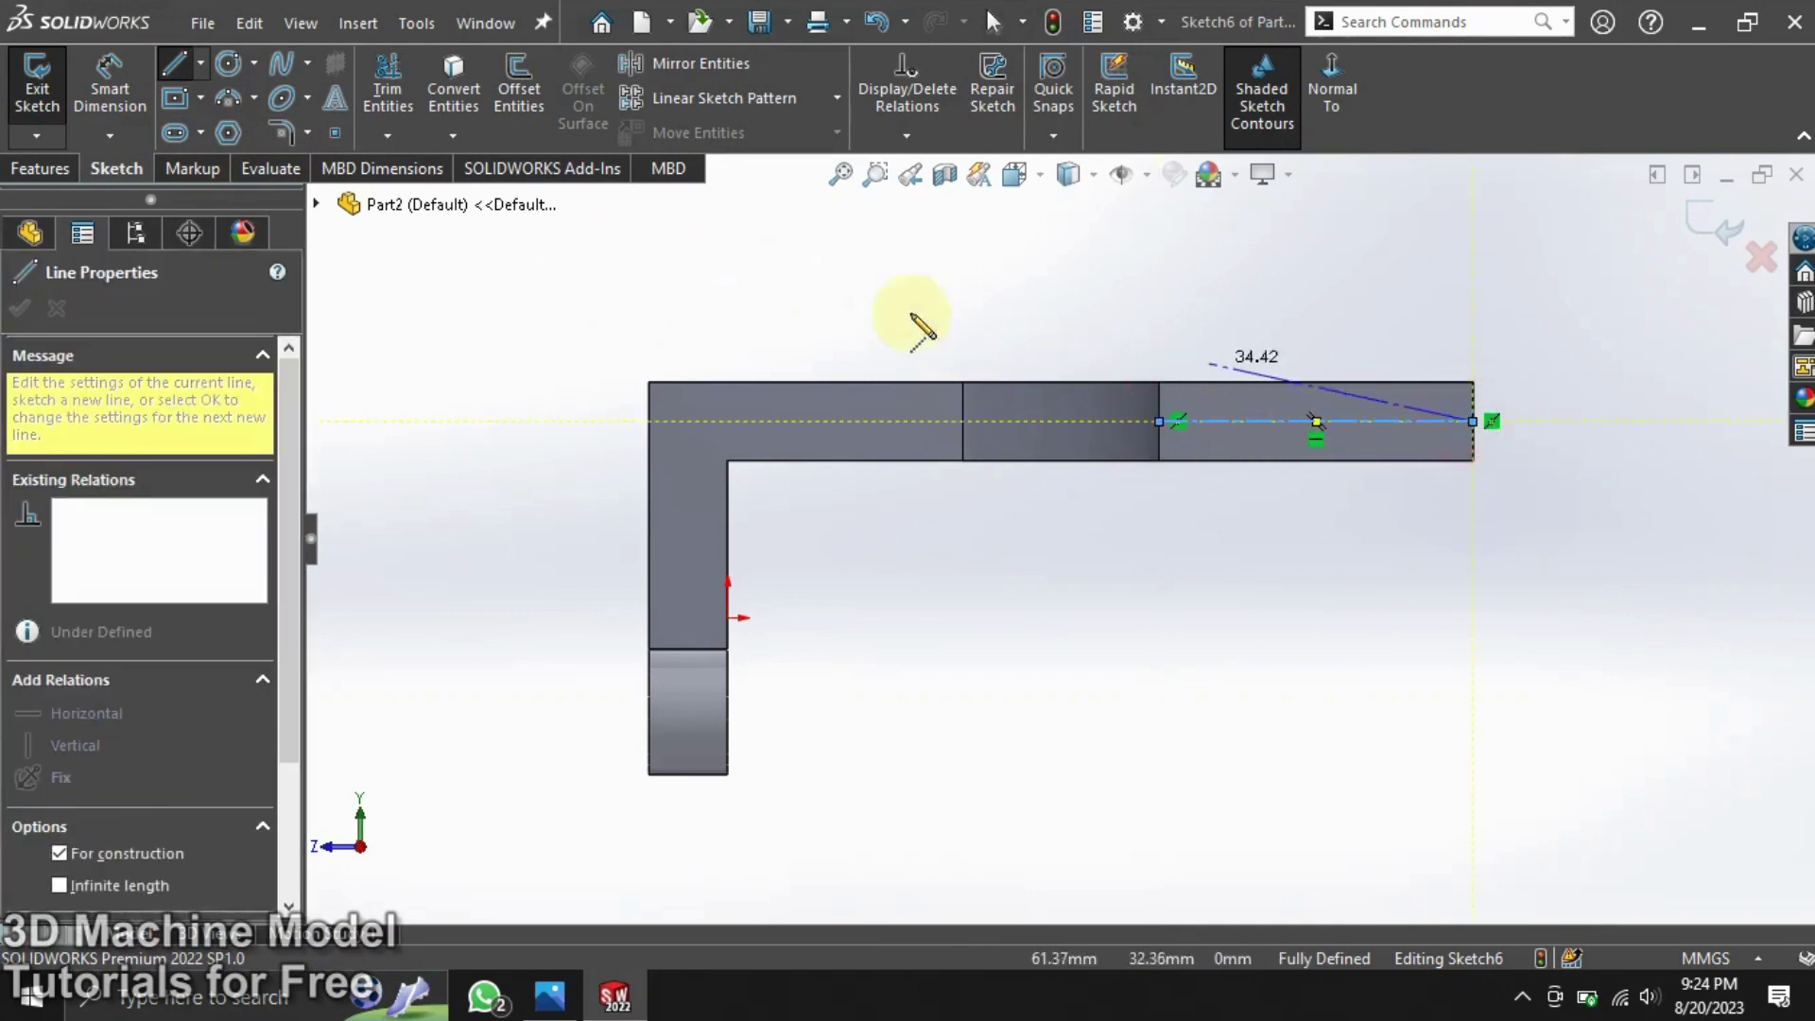
Step: Draw a rectangle over the arm's right end, centred on the centerline
left_click(201, 63)
left_click(212, 156)
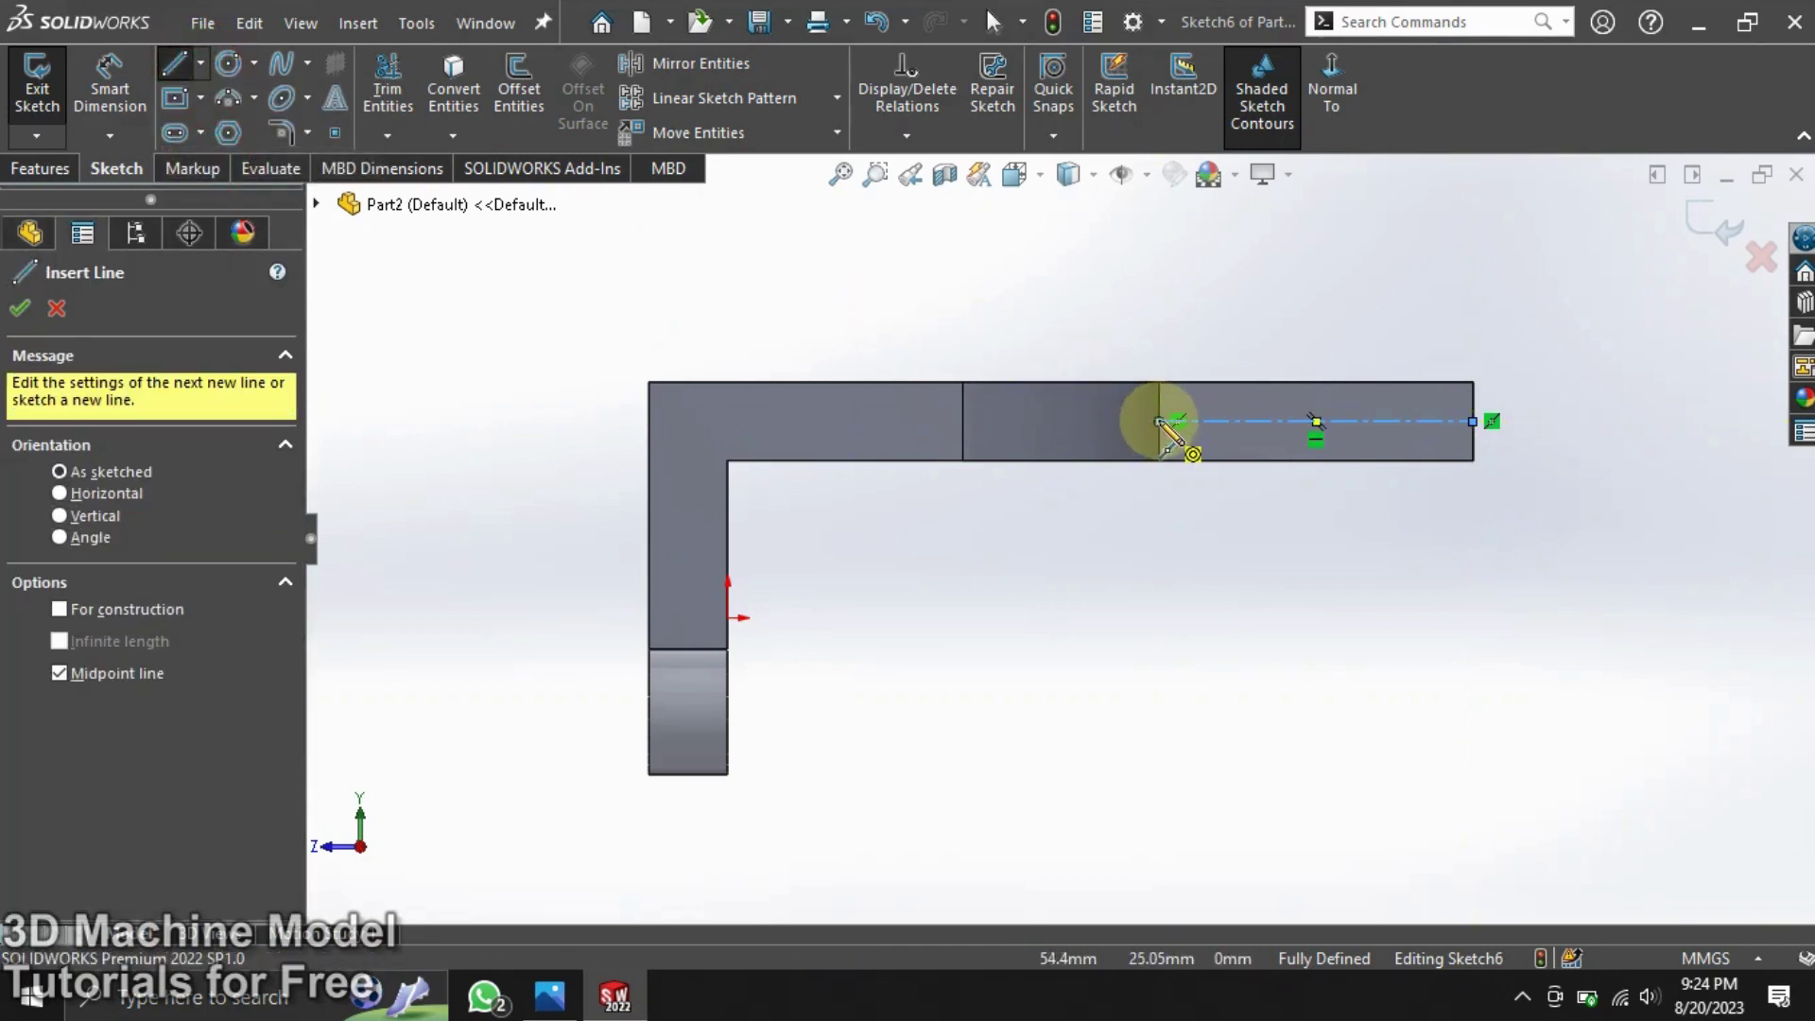
left_click(1161, 421)
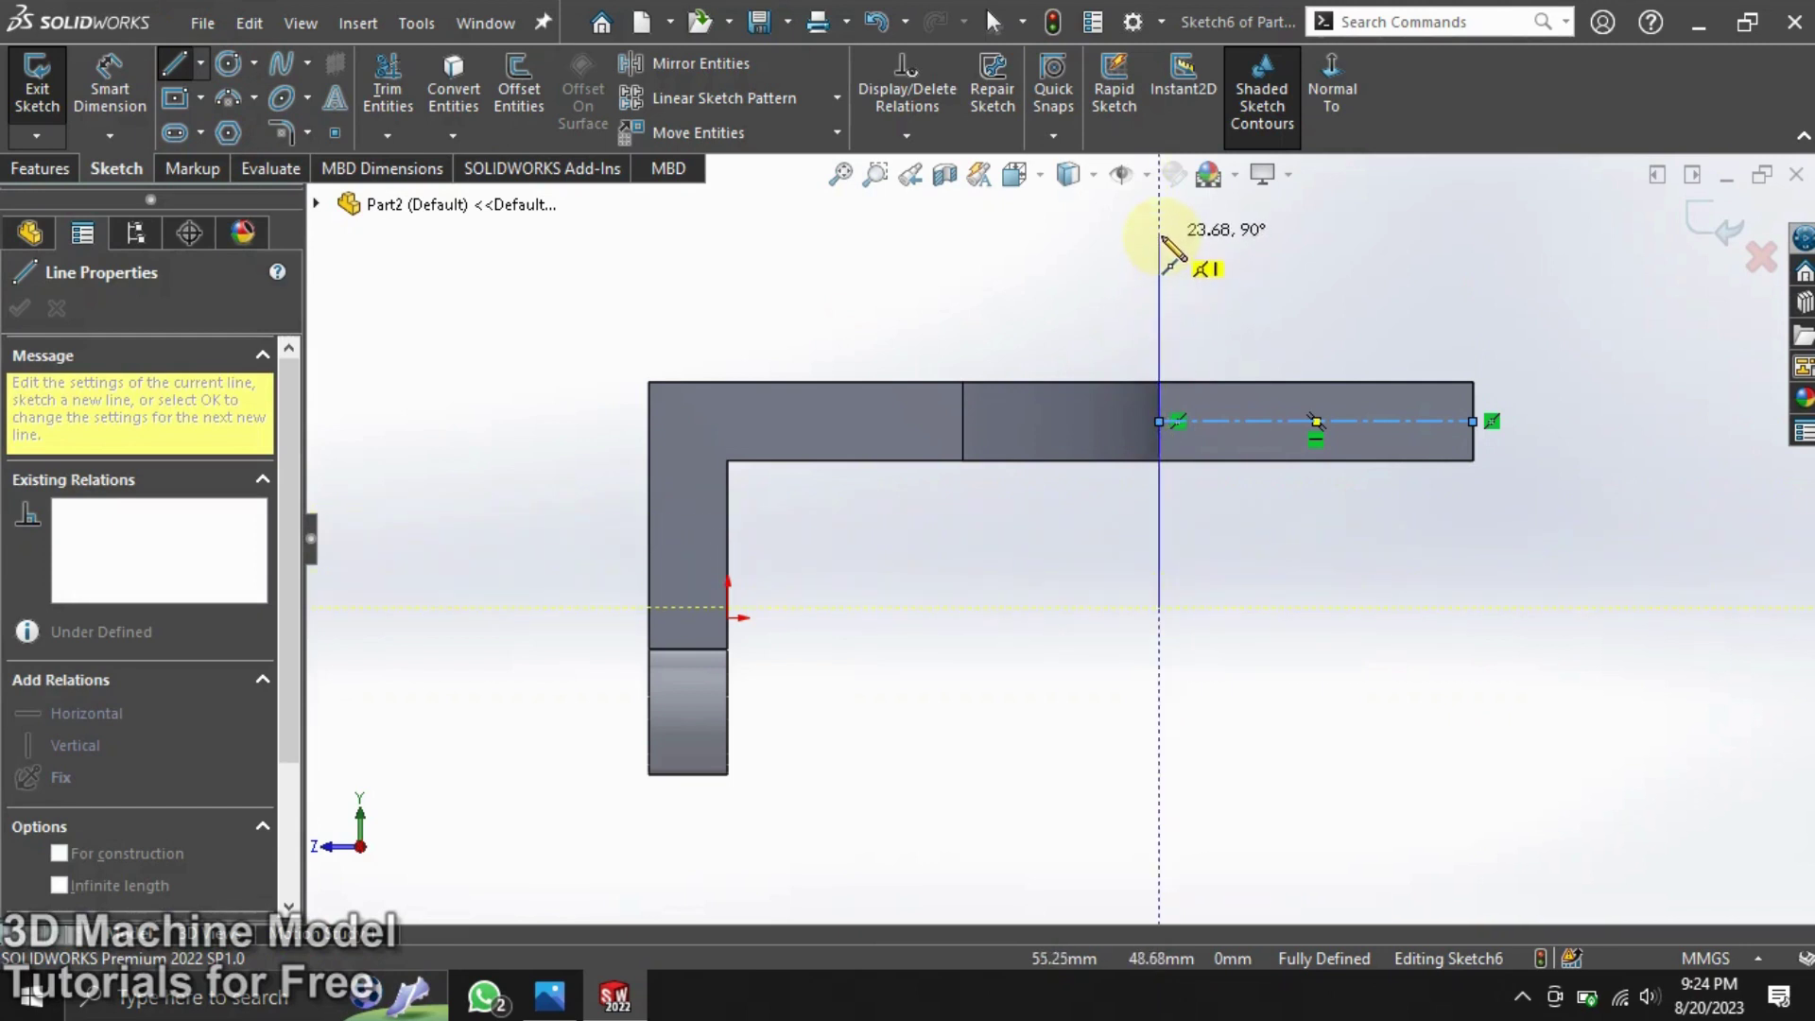
left_click(1160, 235)
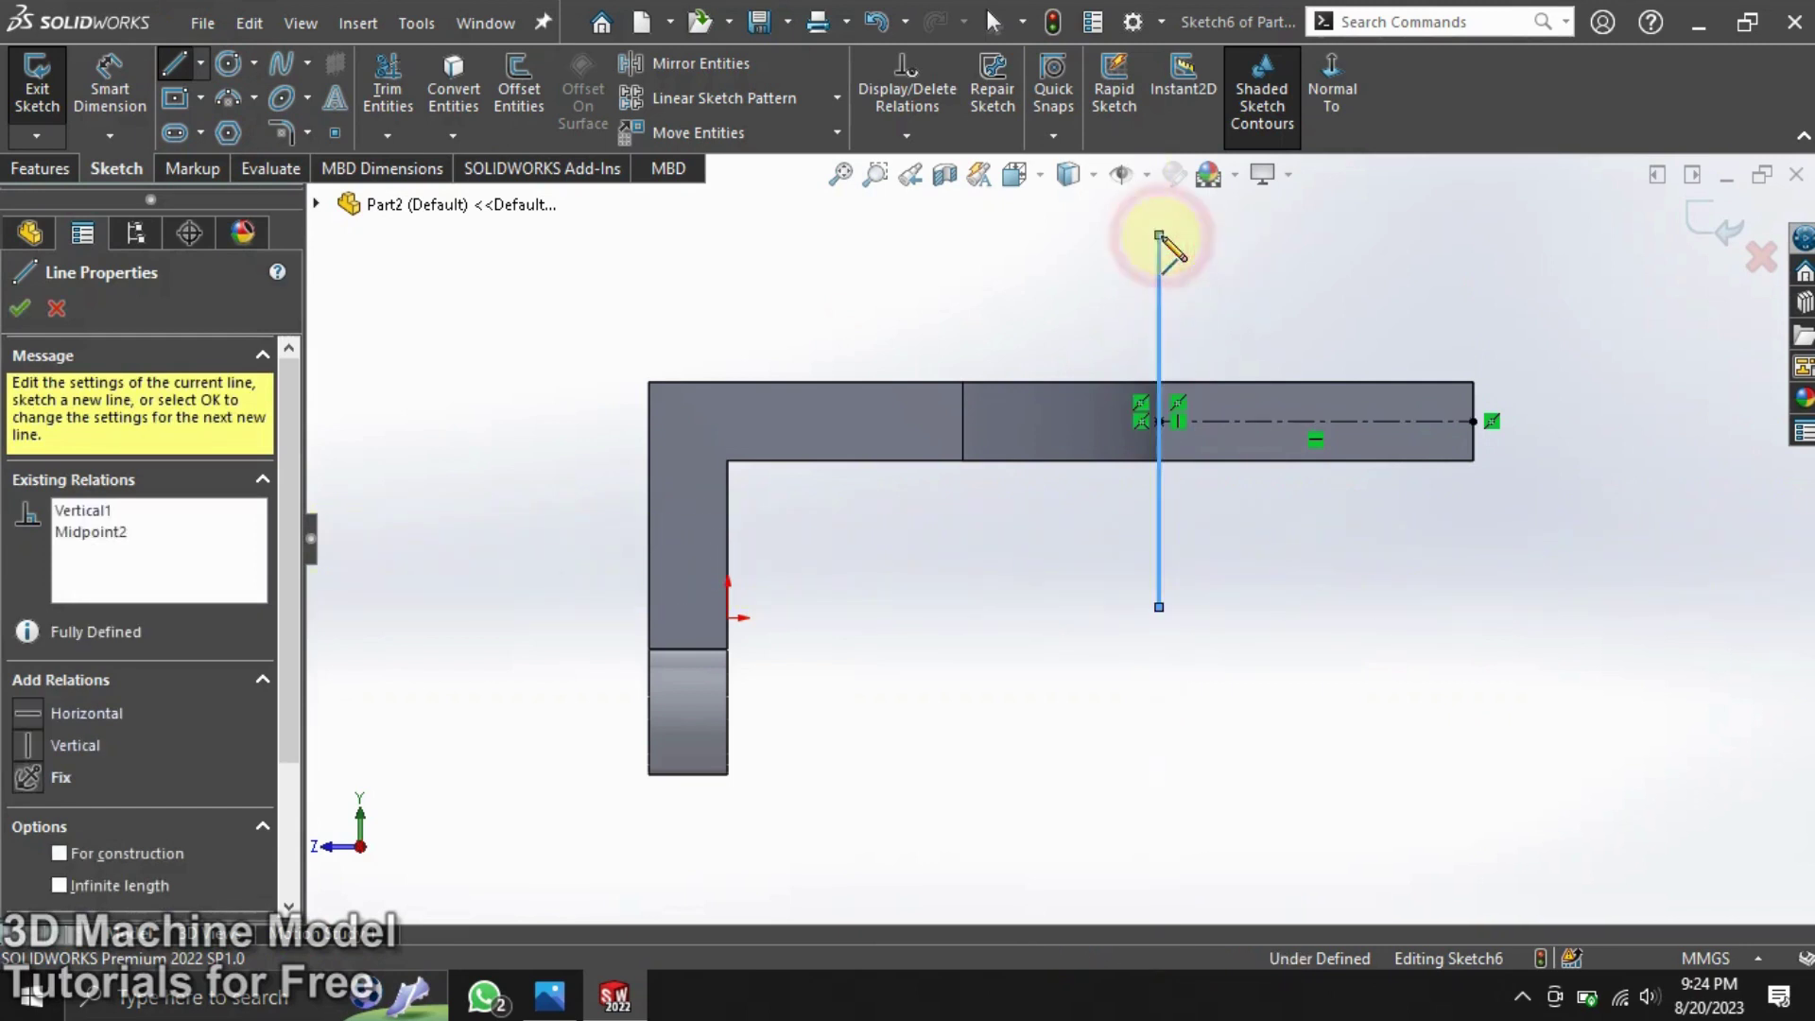
left_click(1472, 235)
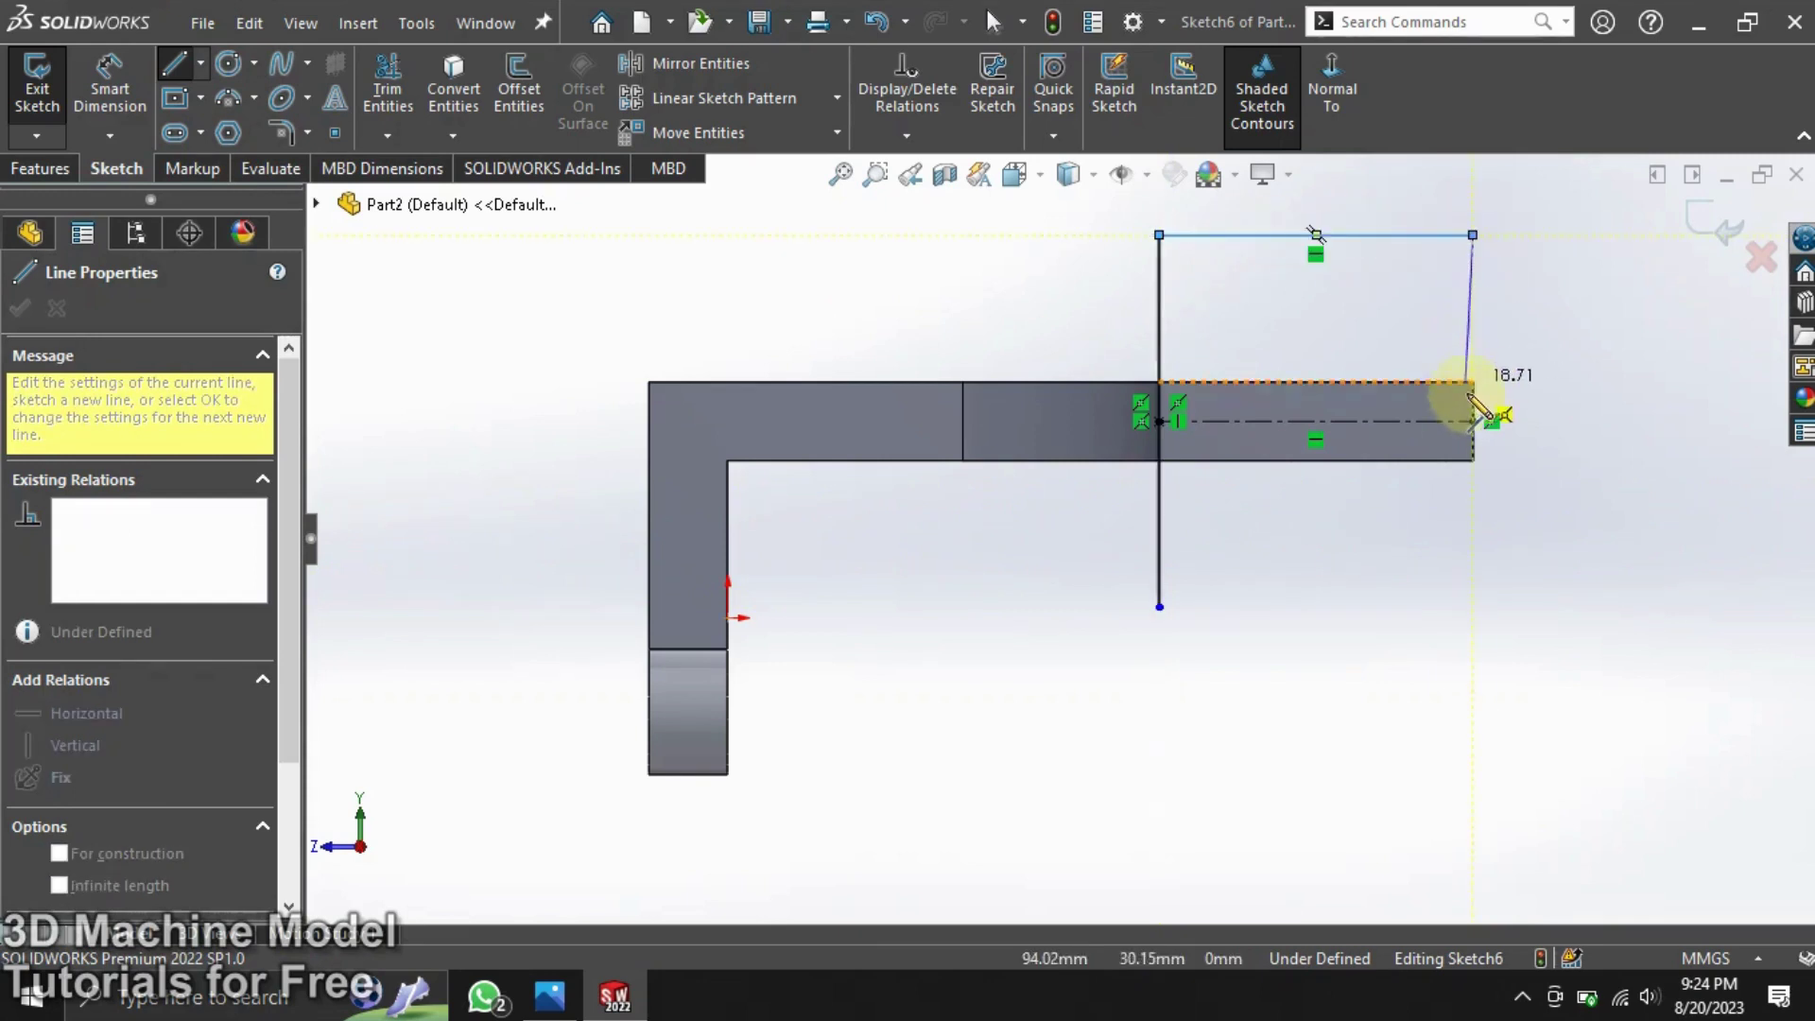
left_click(1472, 607)
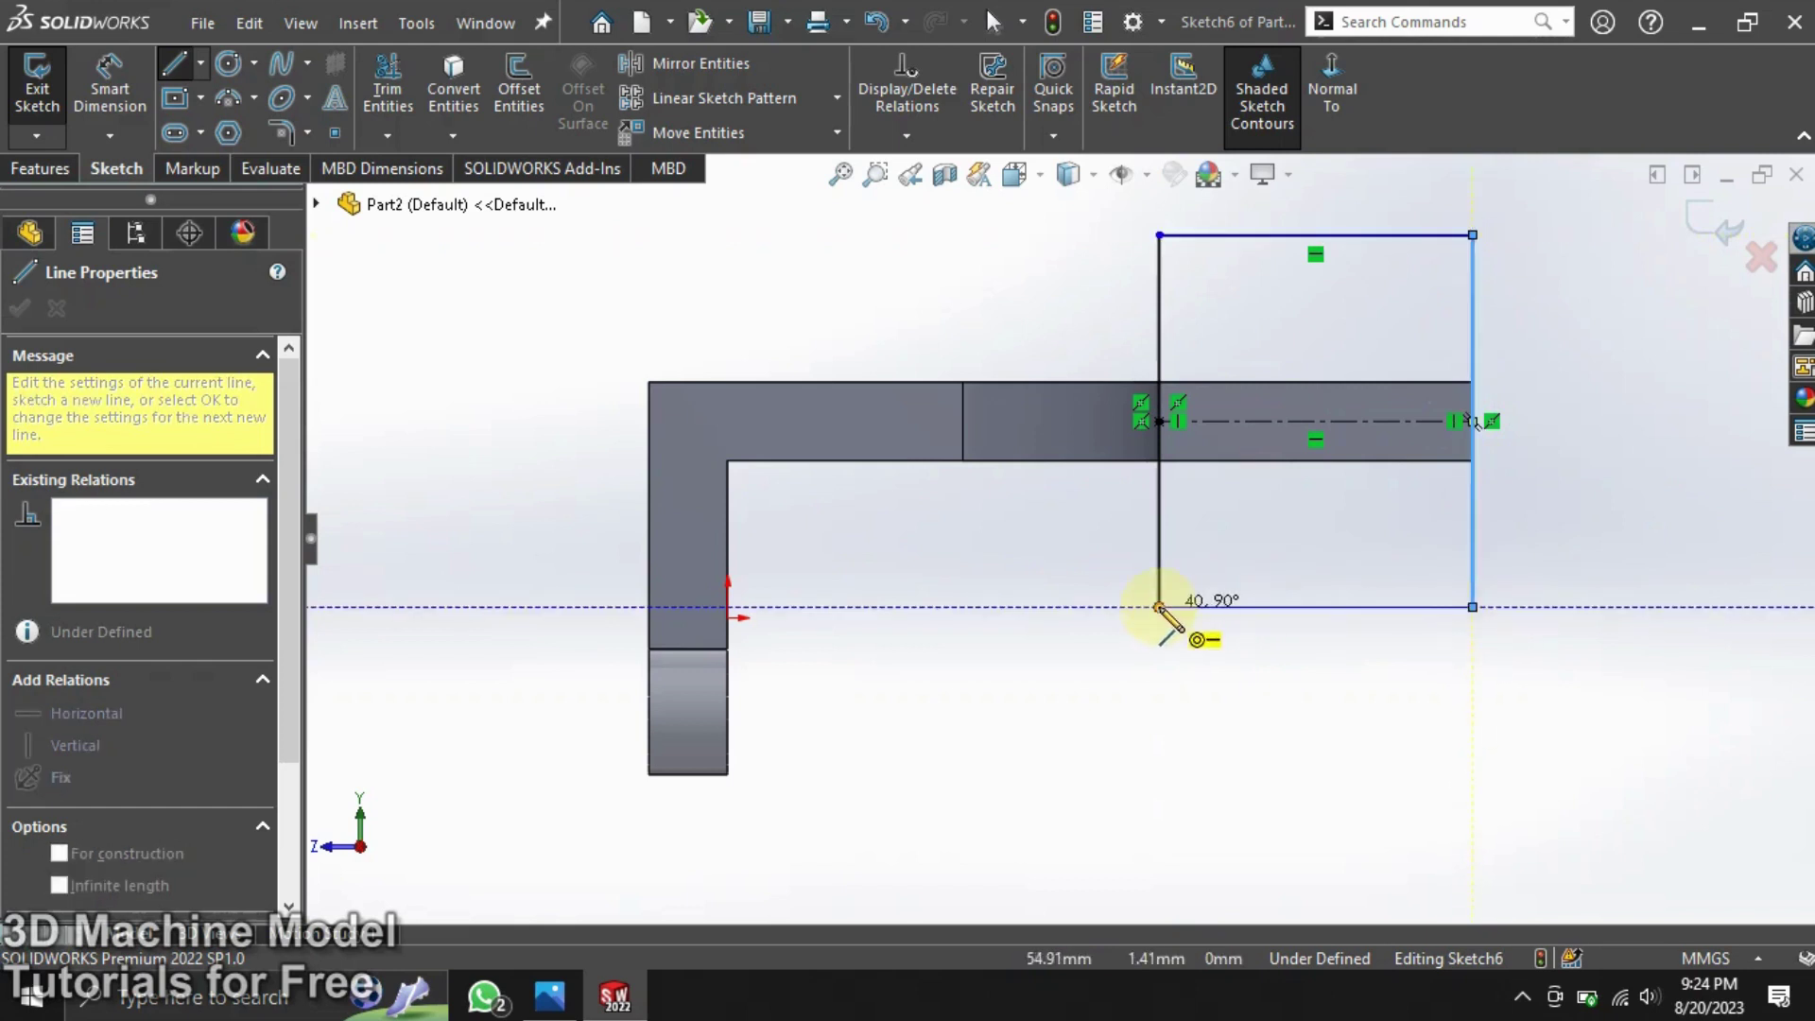
left_click(1159, 607)
left_click(84, 109)
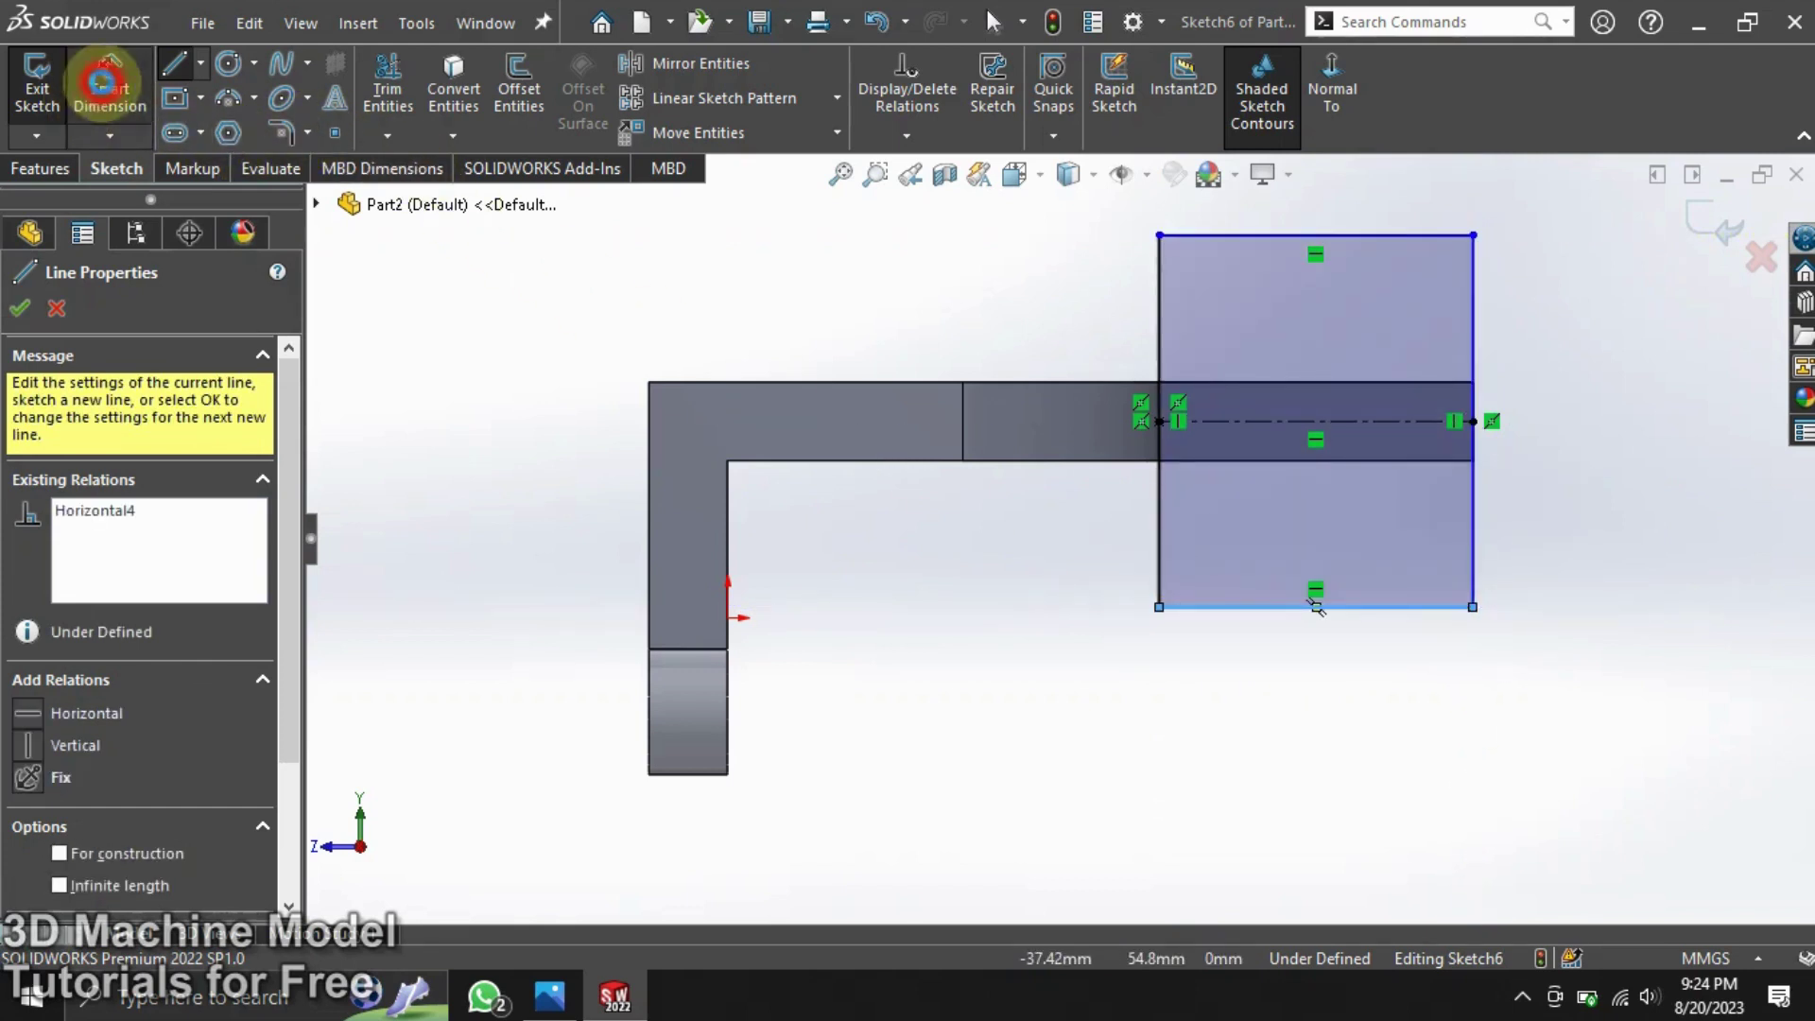
Step: Dimension the rectangle's left edge to 45 mm and bottom edge to 40 mm
left_click(1161, 346)
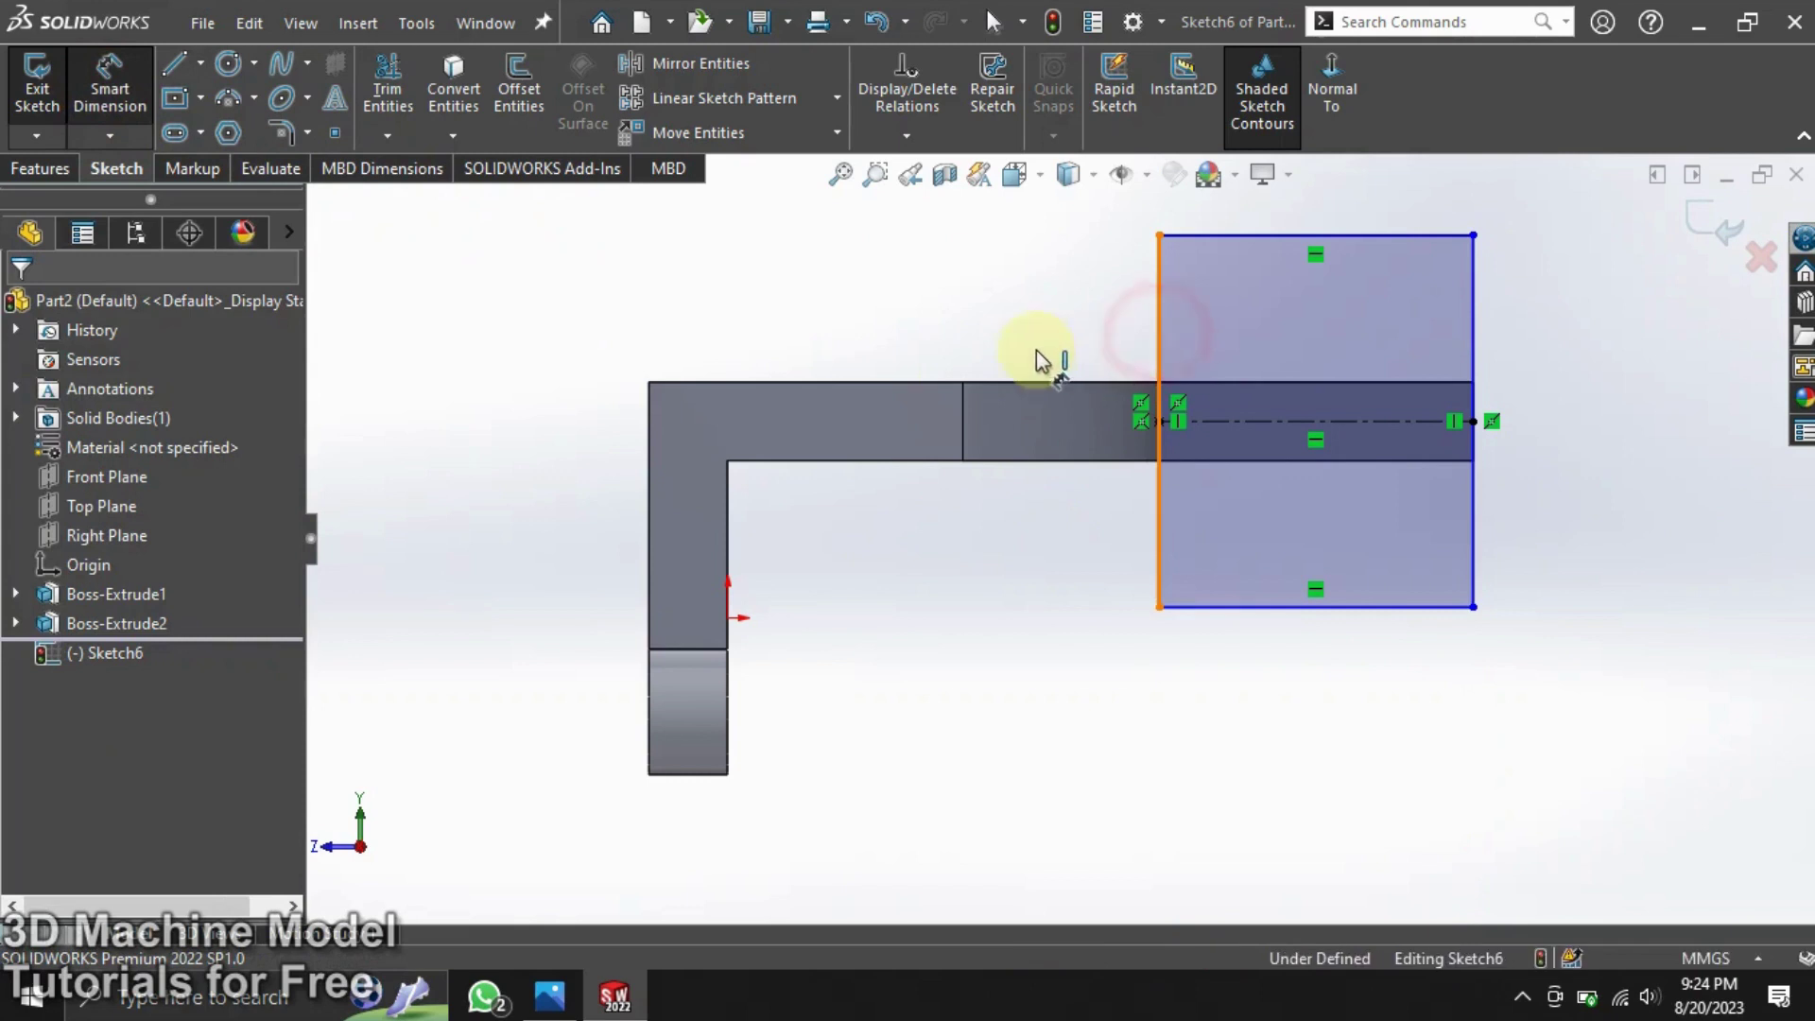
left_click(1034, 346)
type("45")
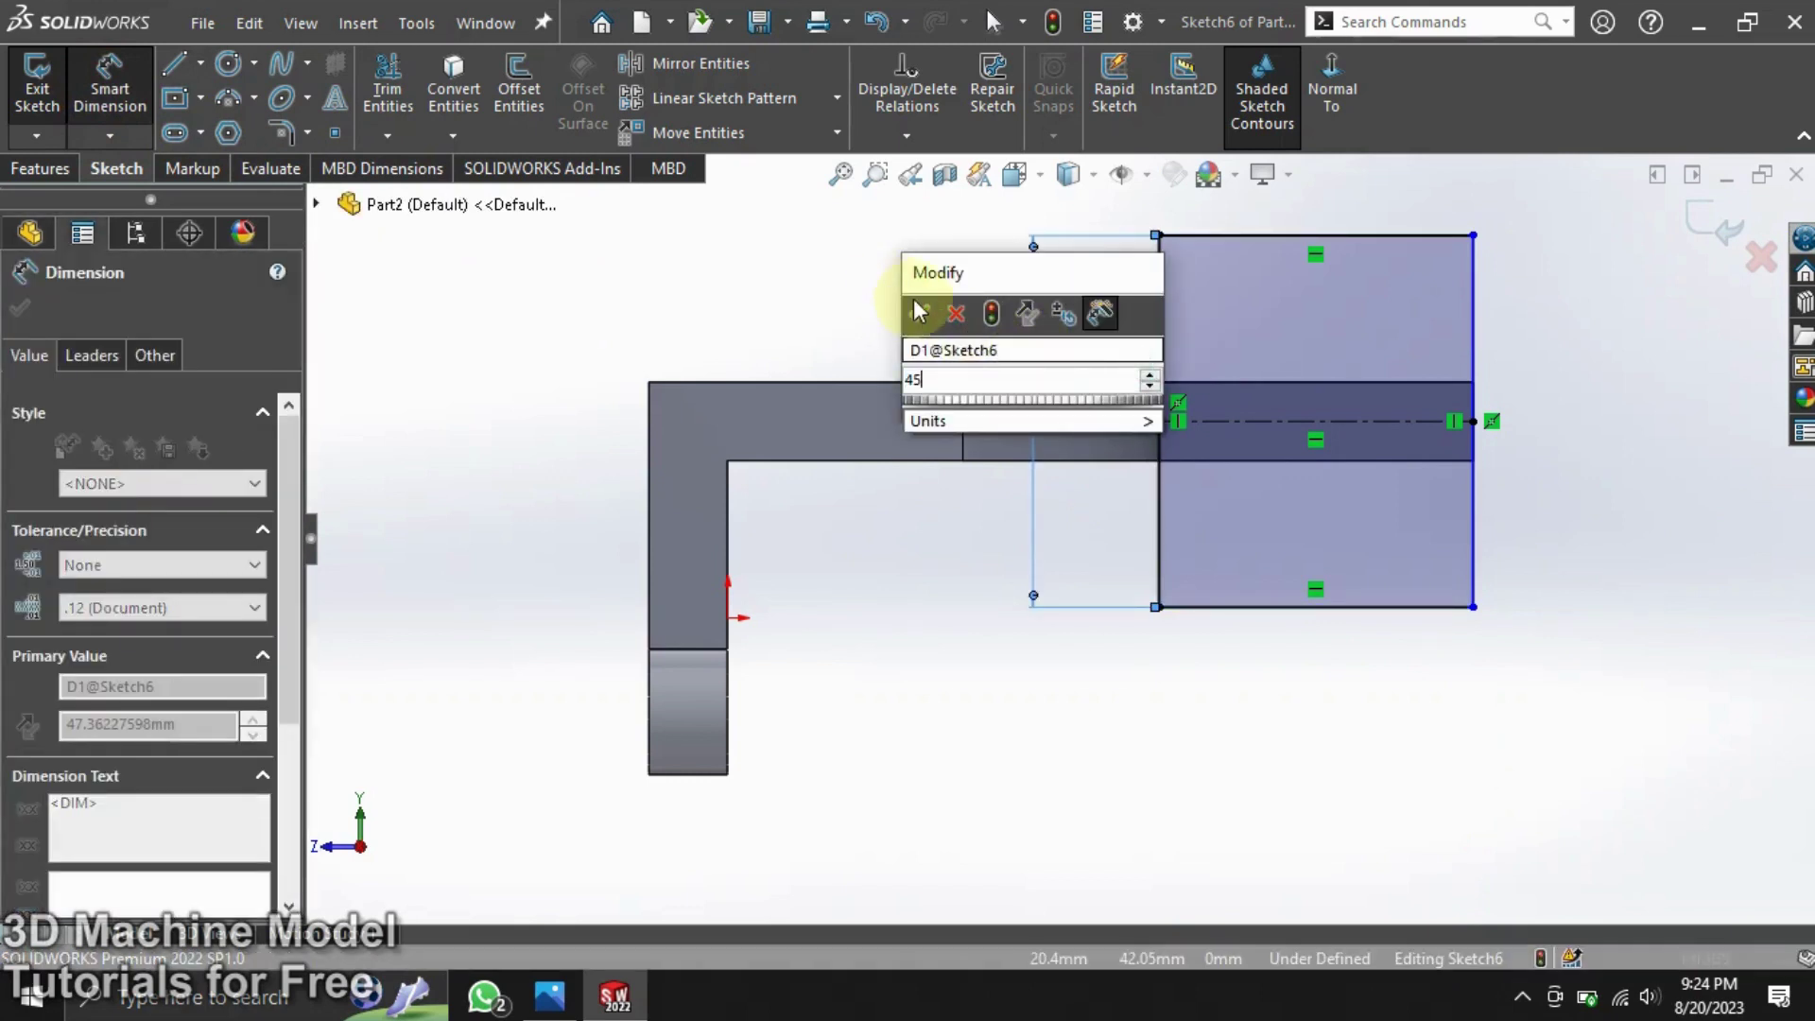
left_click(915, 310)
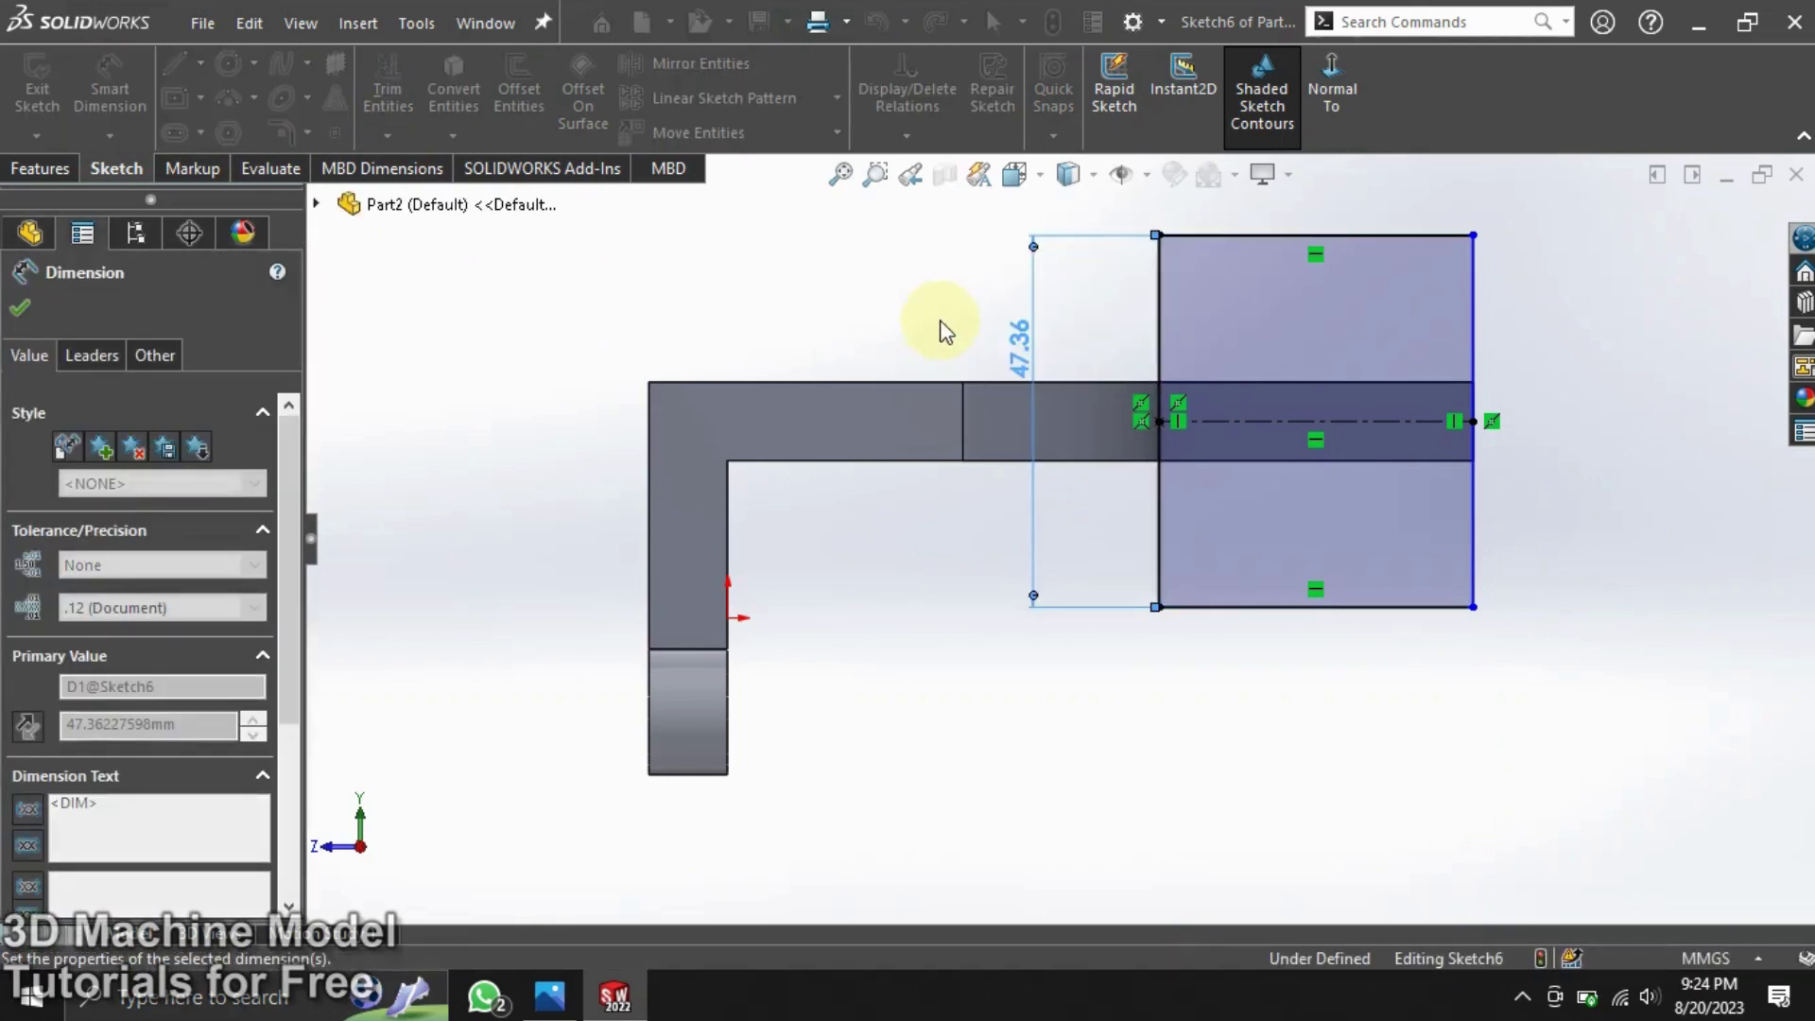
left_click(1271, 612)
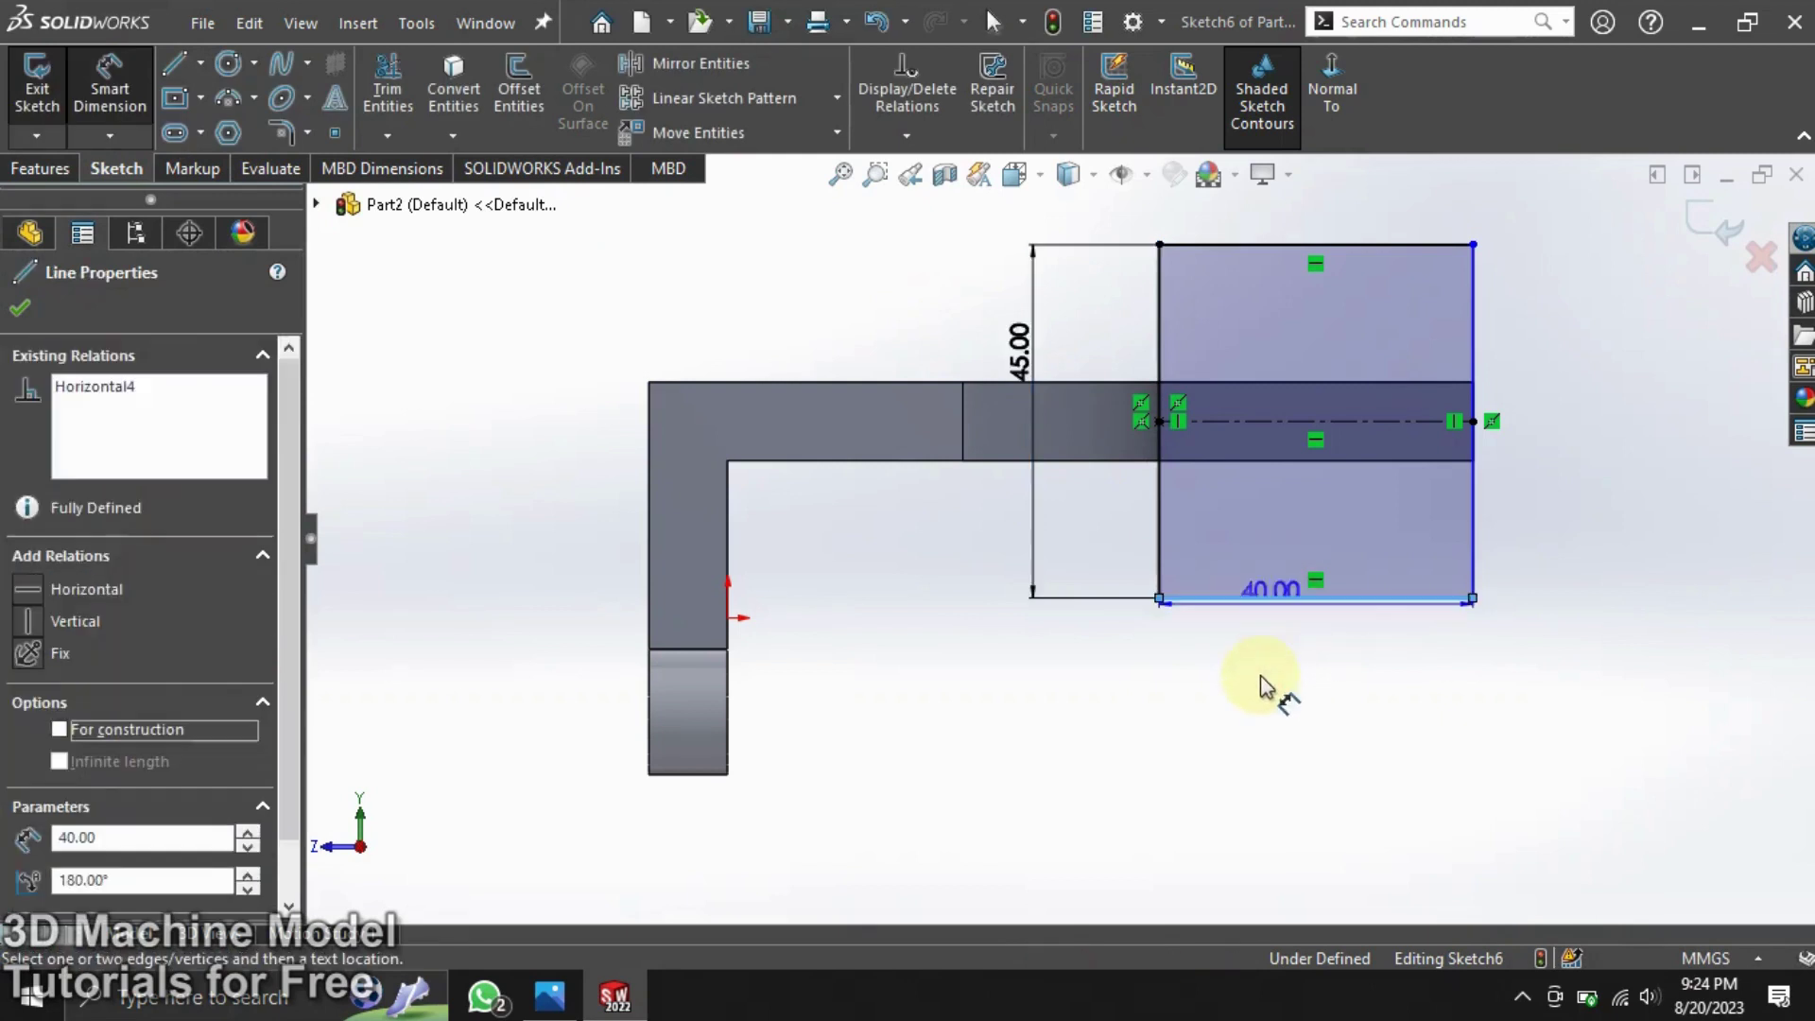
left_click(1257, 673)
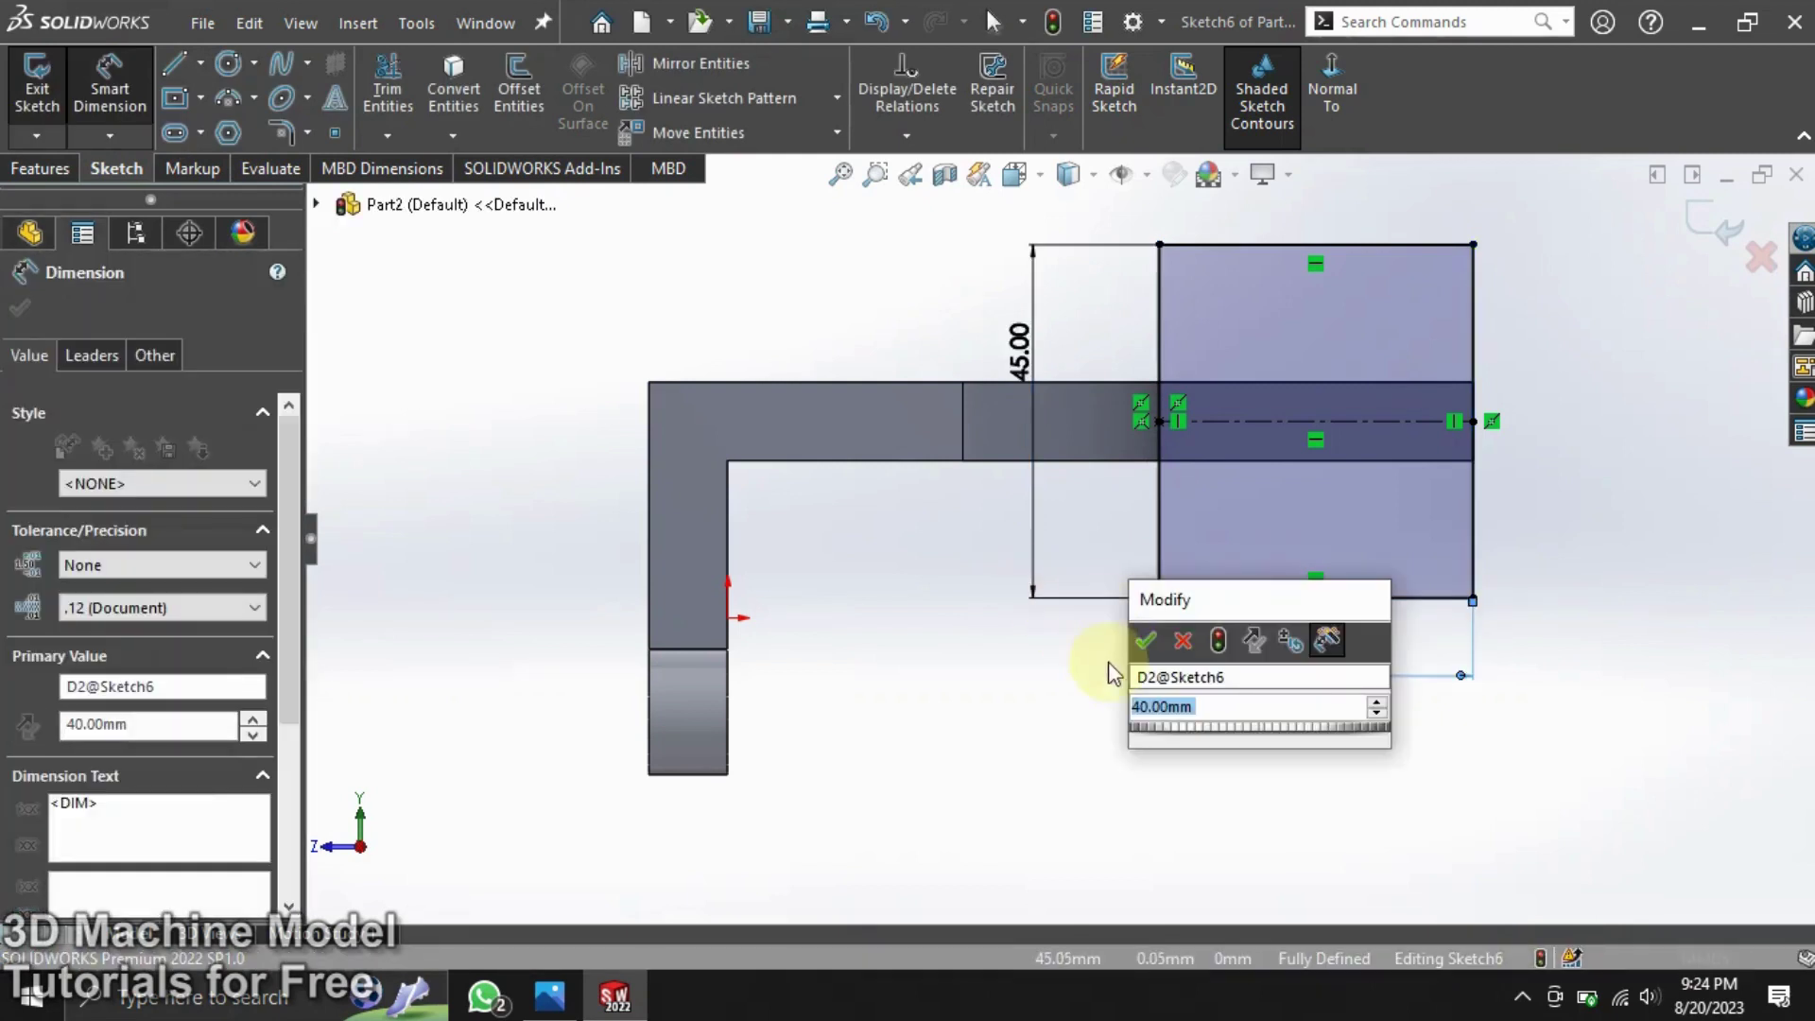
left_click(1146, 635)
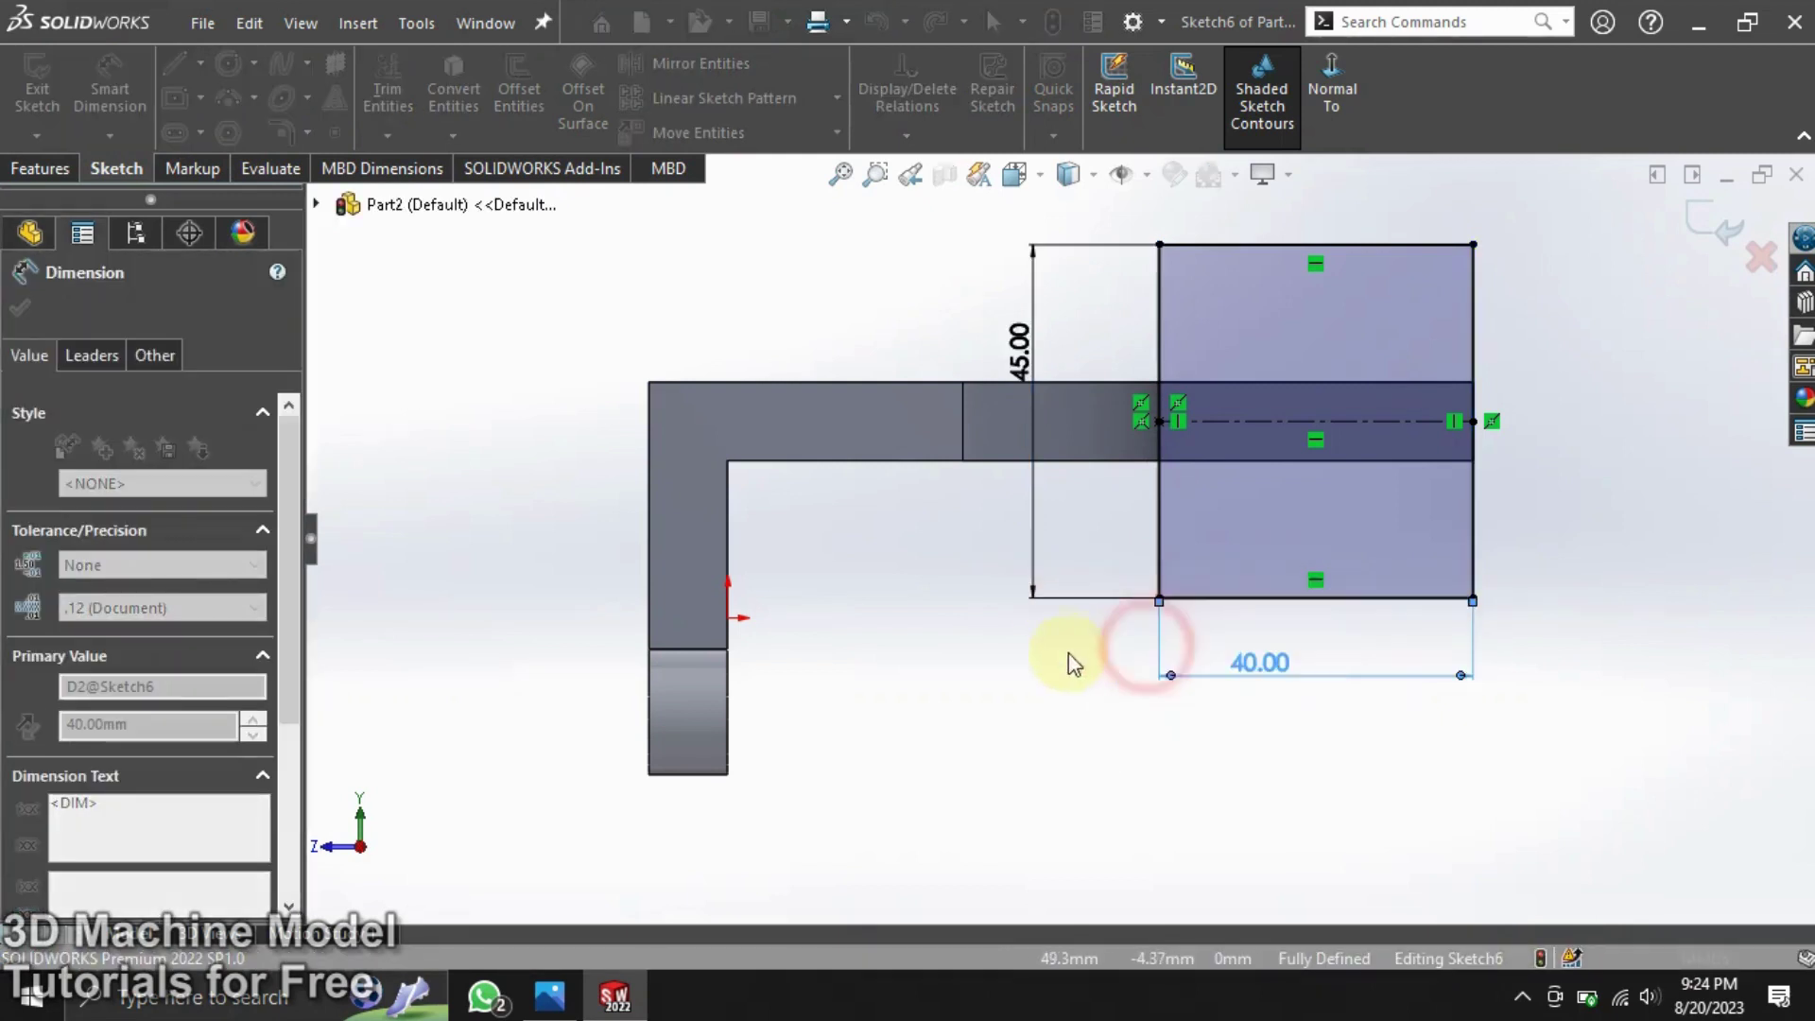
right_click(906, 565)
left_click(946, 648)
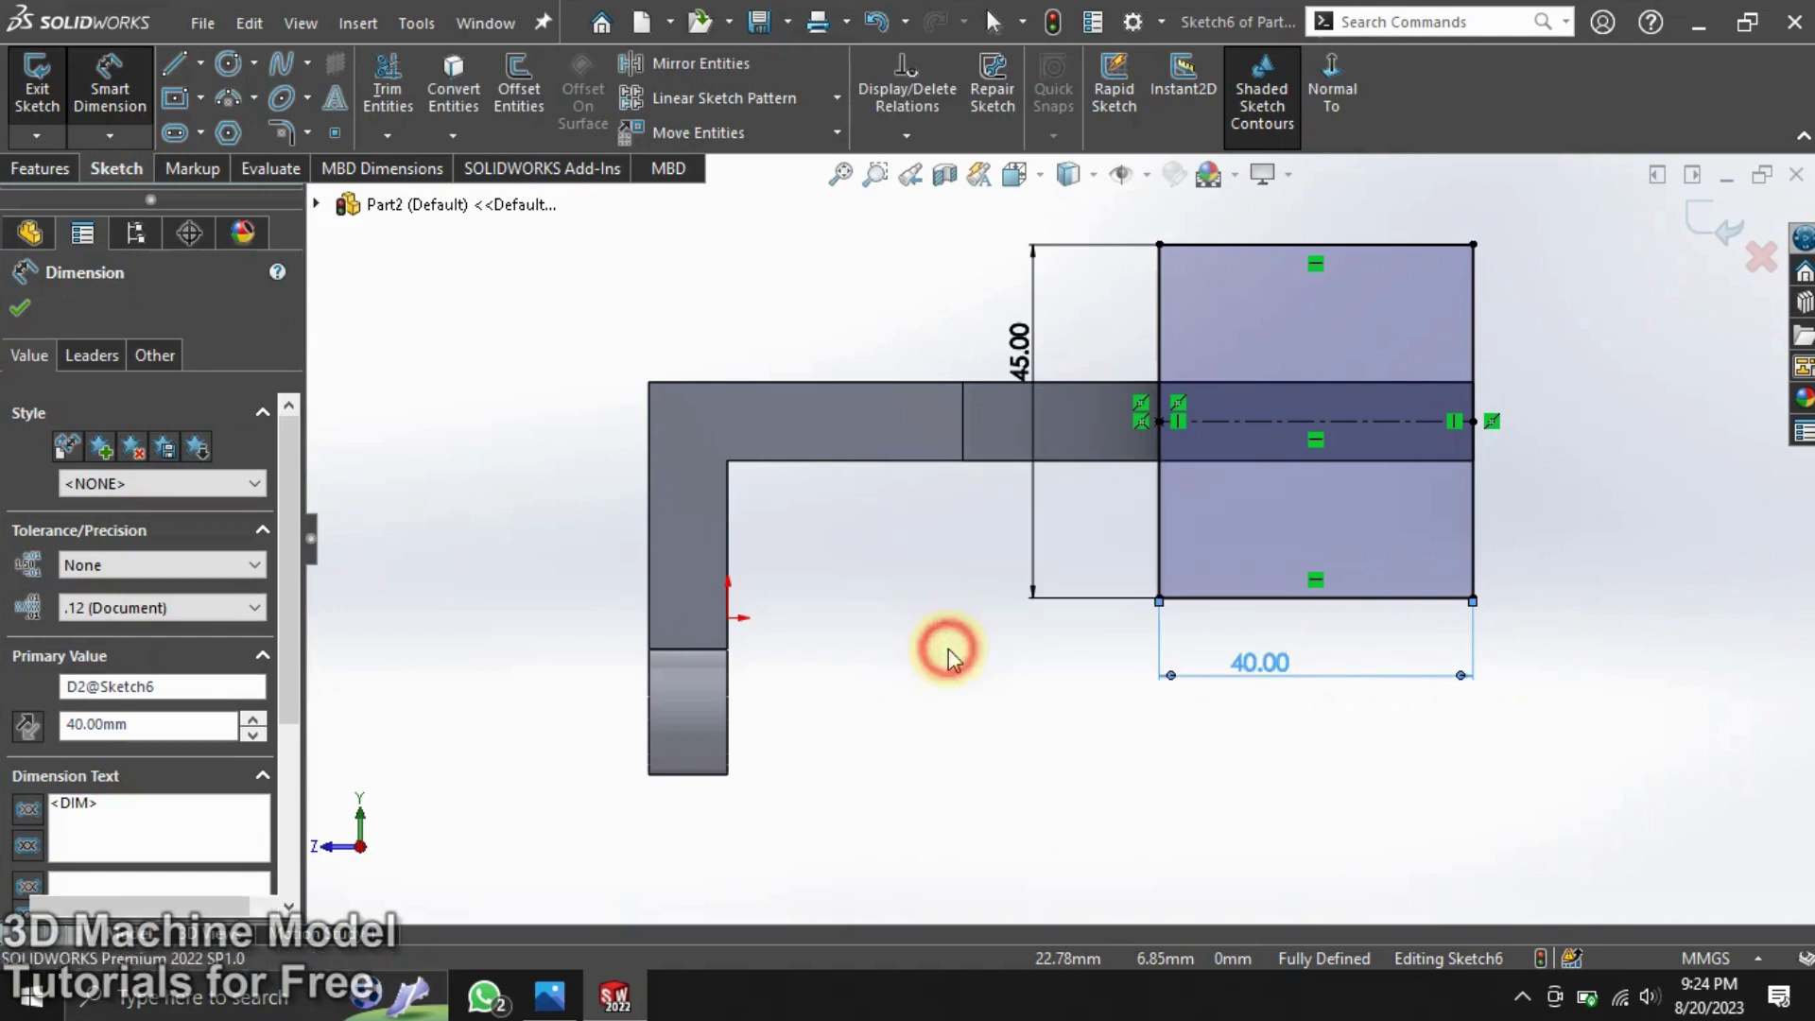
Step: Make the rectangle's left corners symmetric about the centerline
left_click(1159, 597)
left_click(1216, 421)
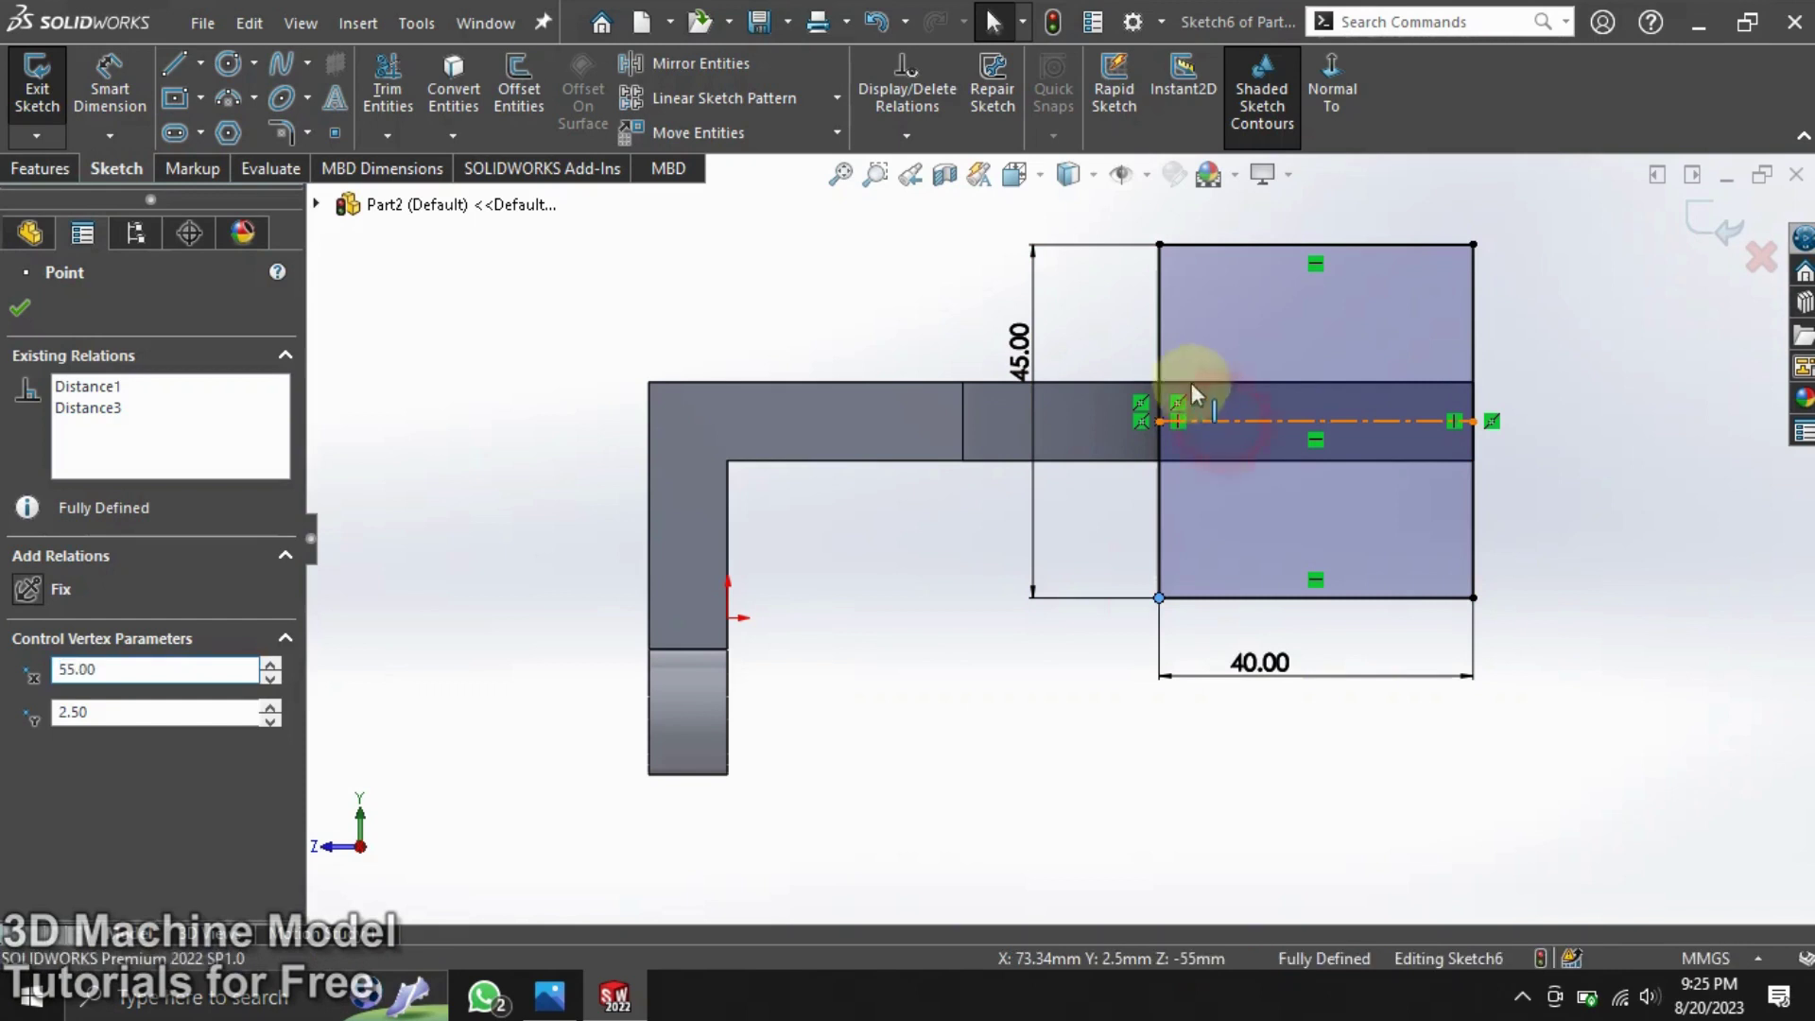
left_click(1159, 243, "ctrl")
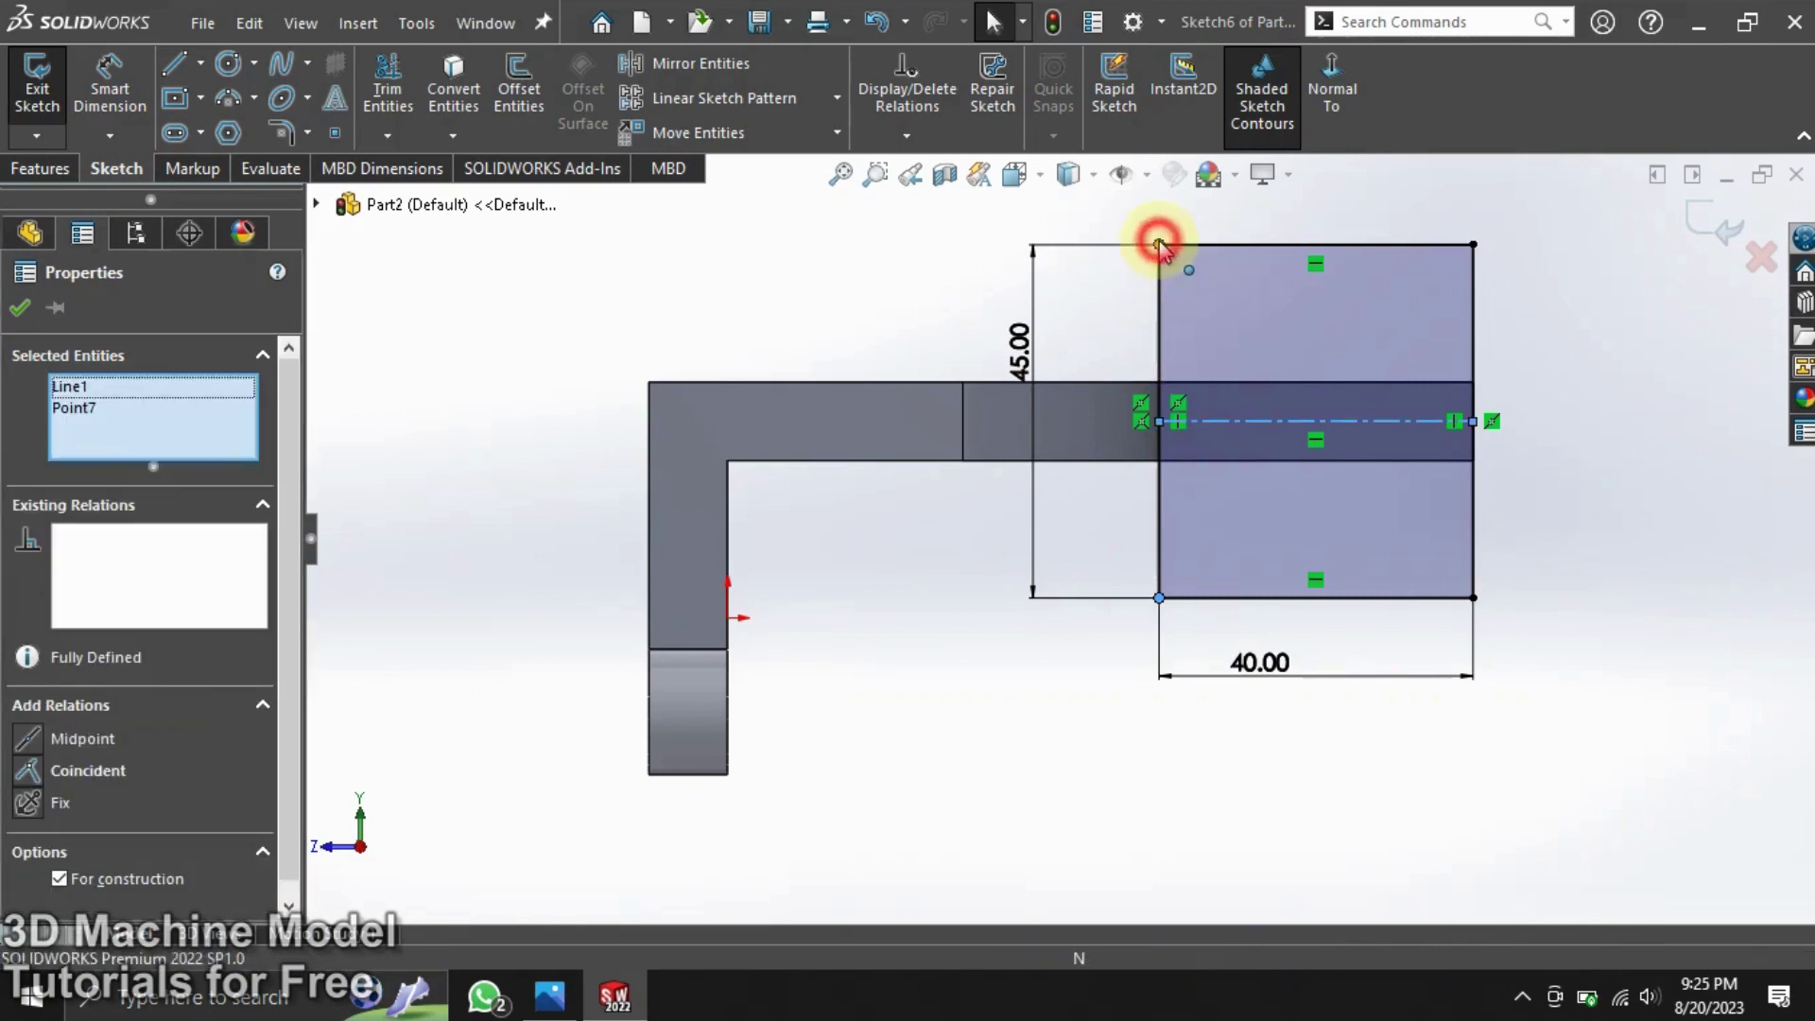
left_click(1159, 244, "ctrl")
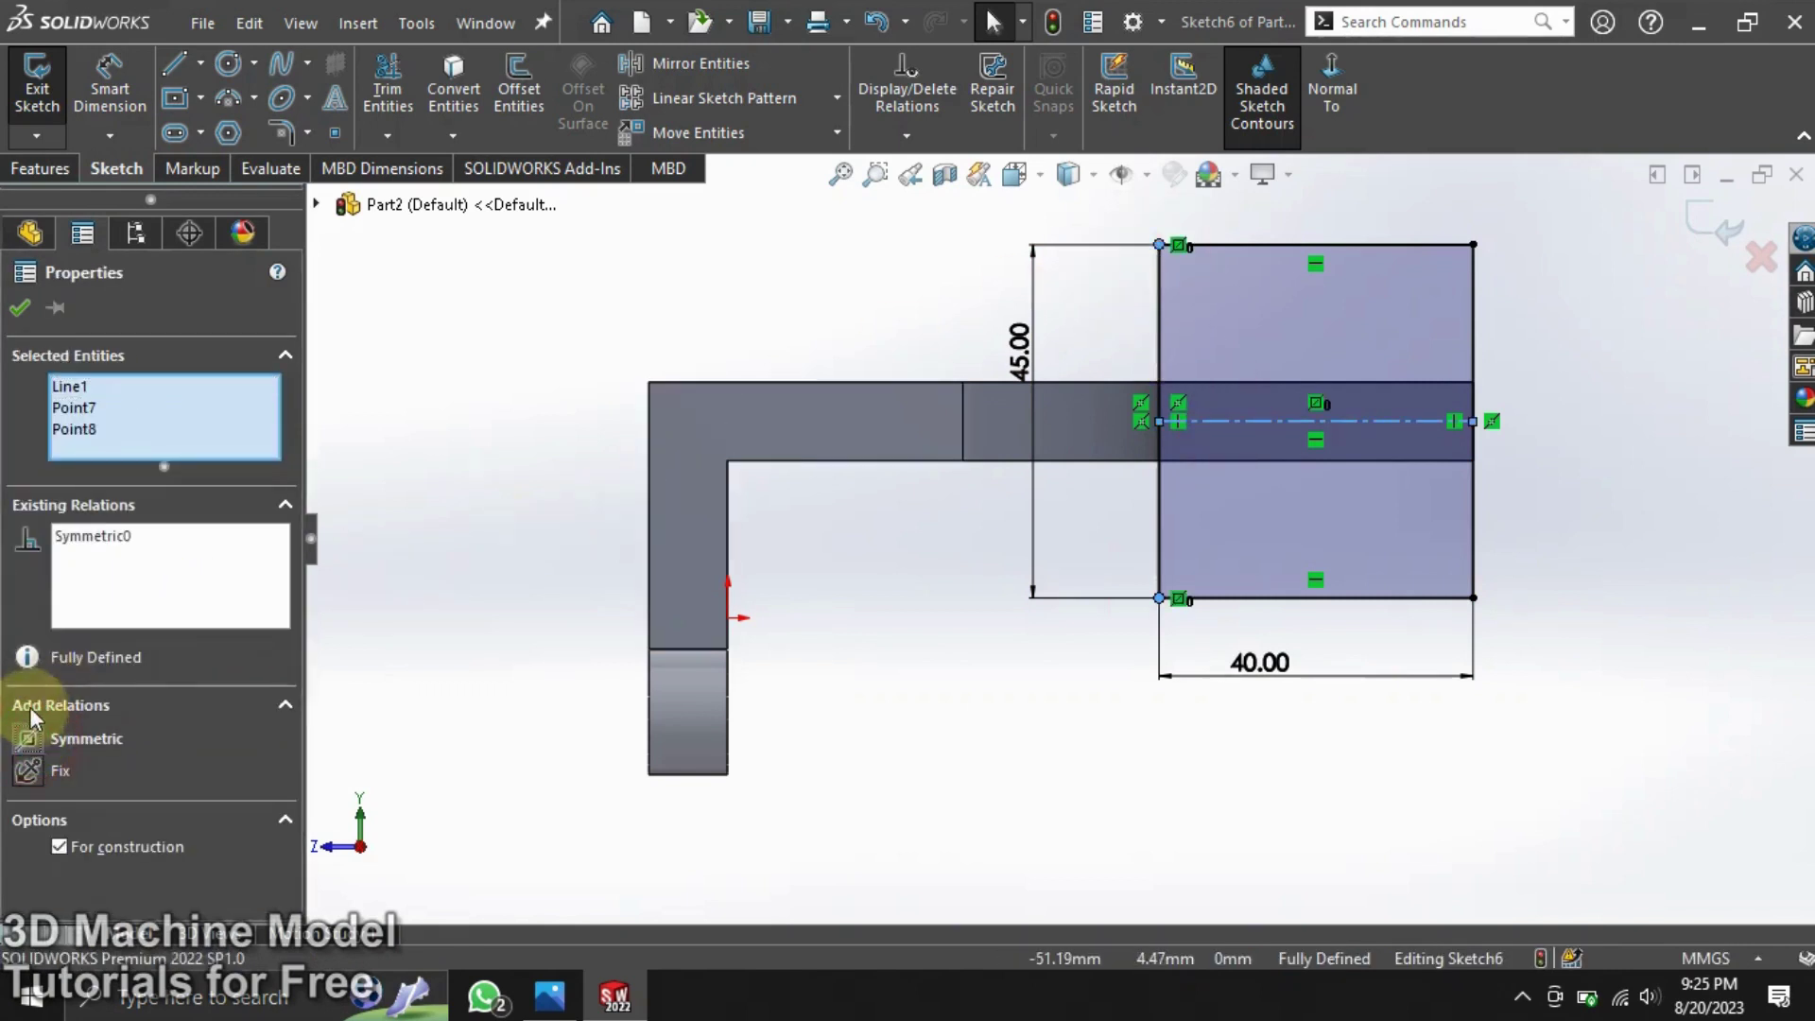
left_click(24, 307)
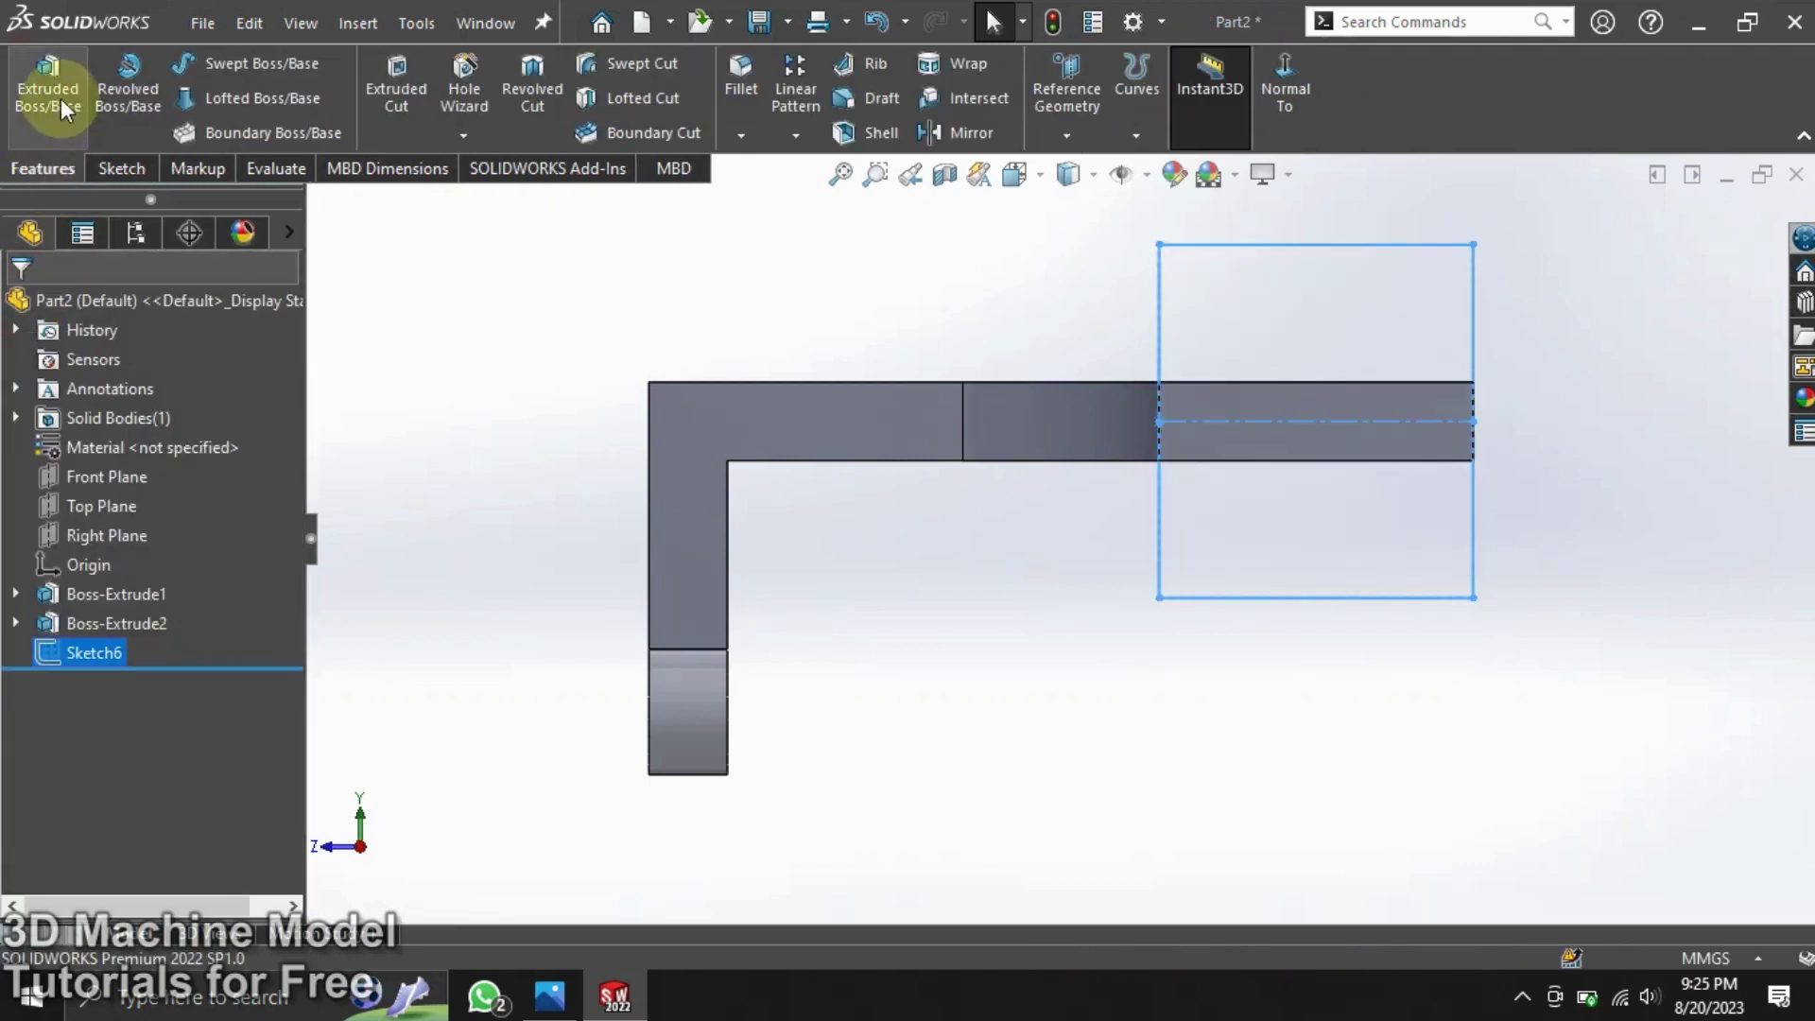
Step: Extrude Sketch6 8 mm Blind into a square end pad on the arm
left_click(58, 98)
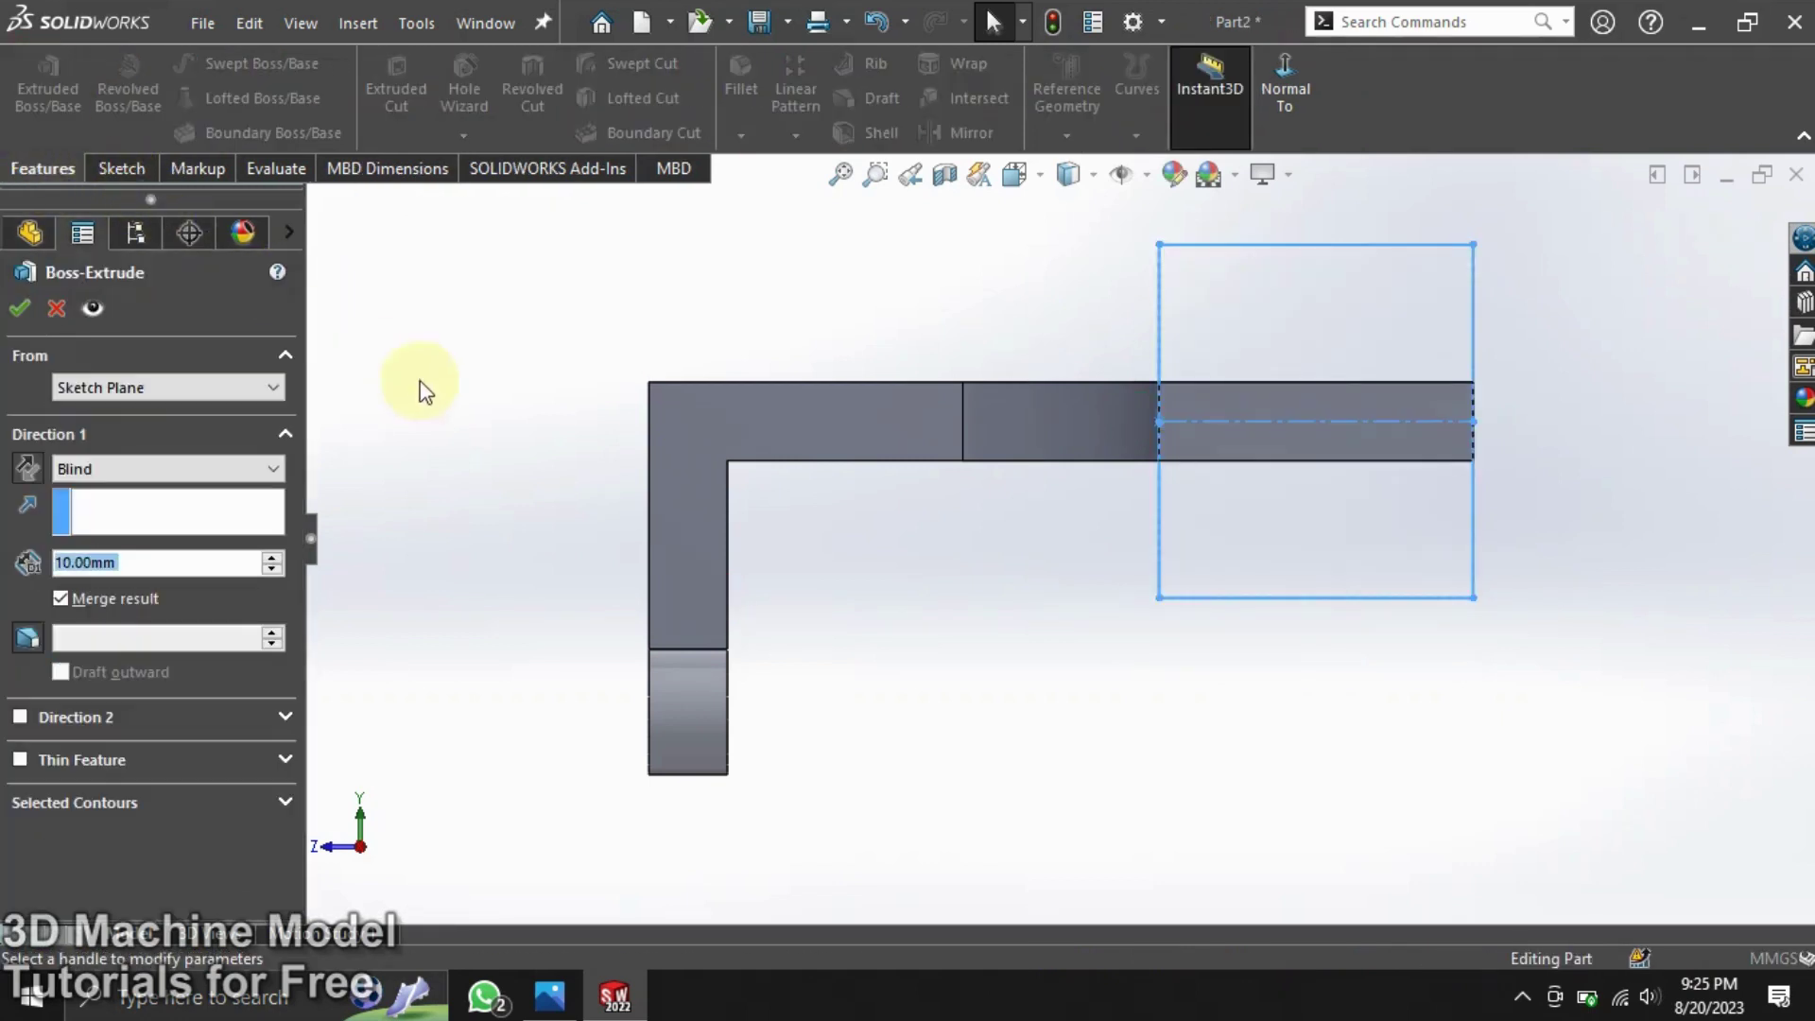
type("1")
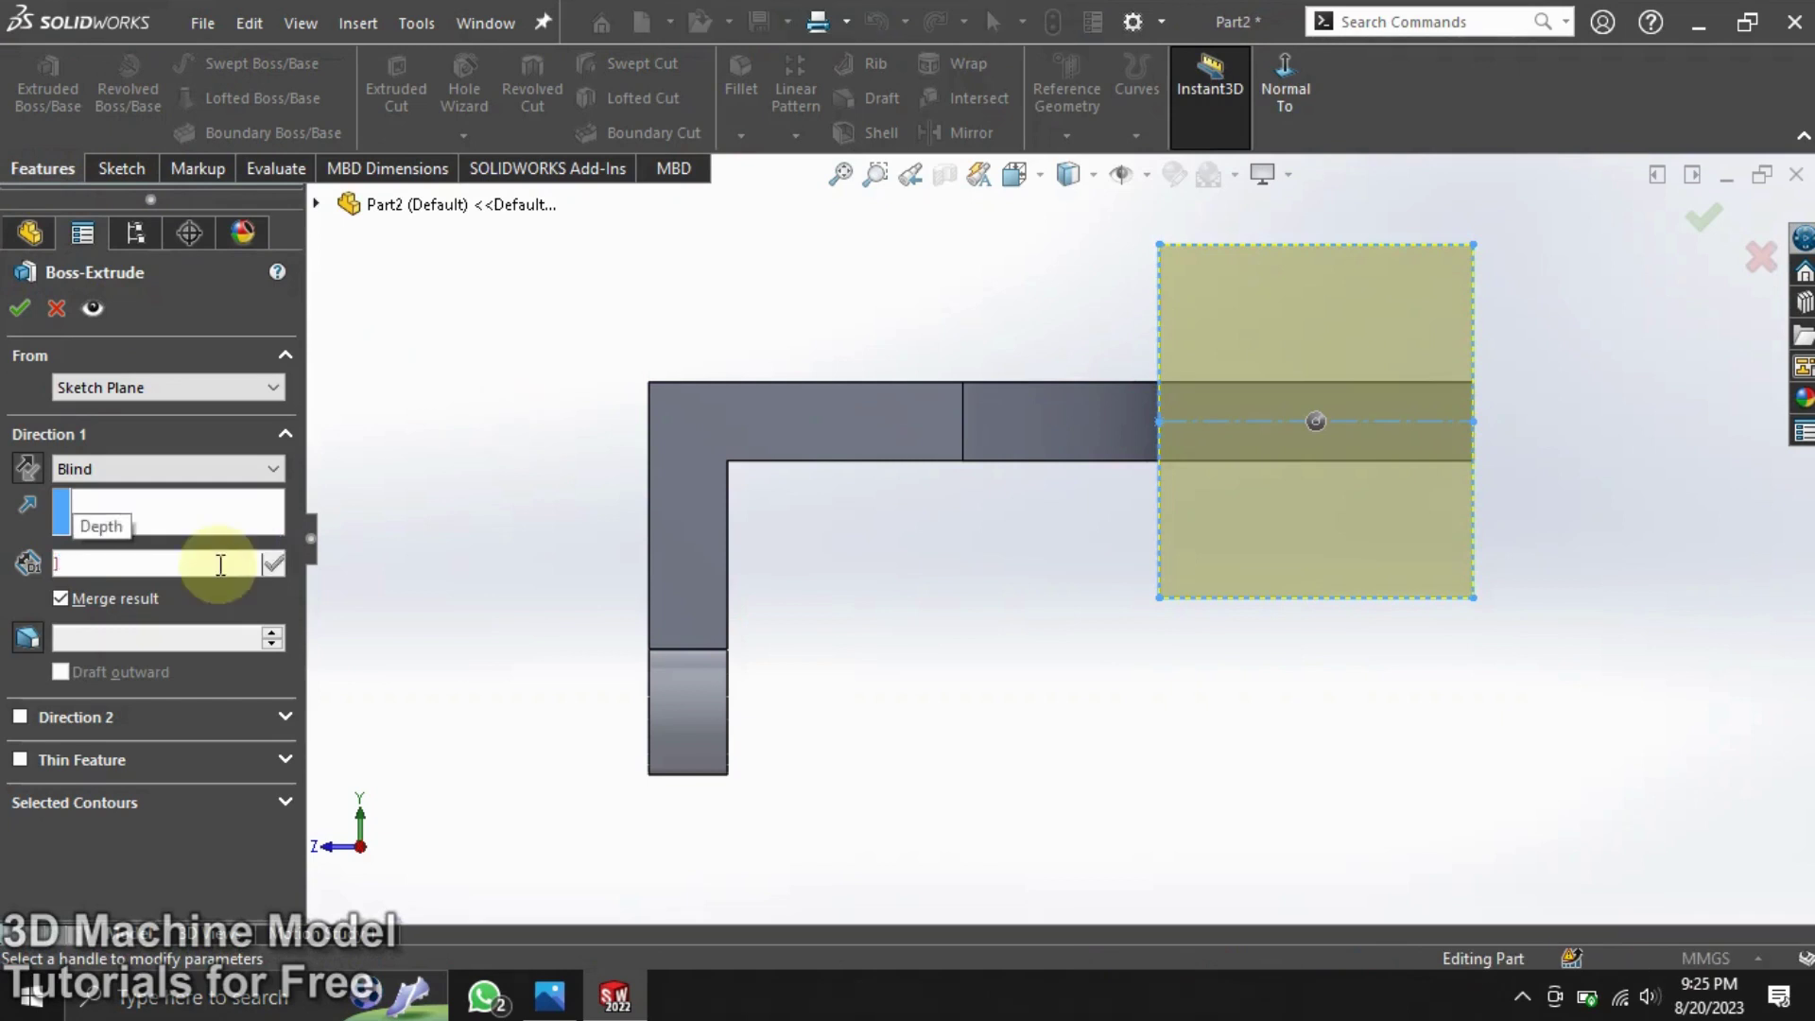
key("BackSpace")
type("8")
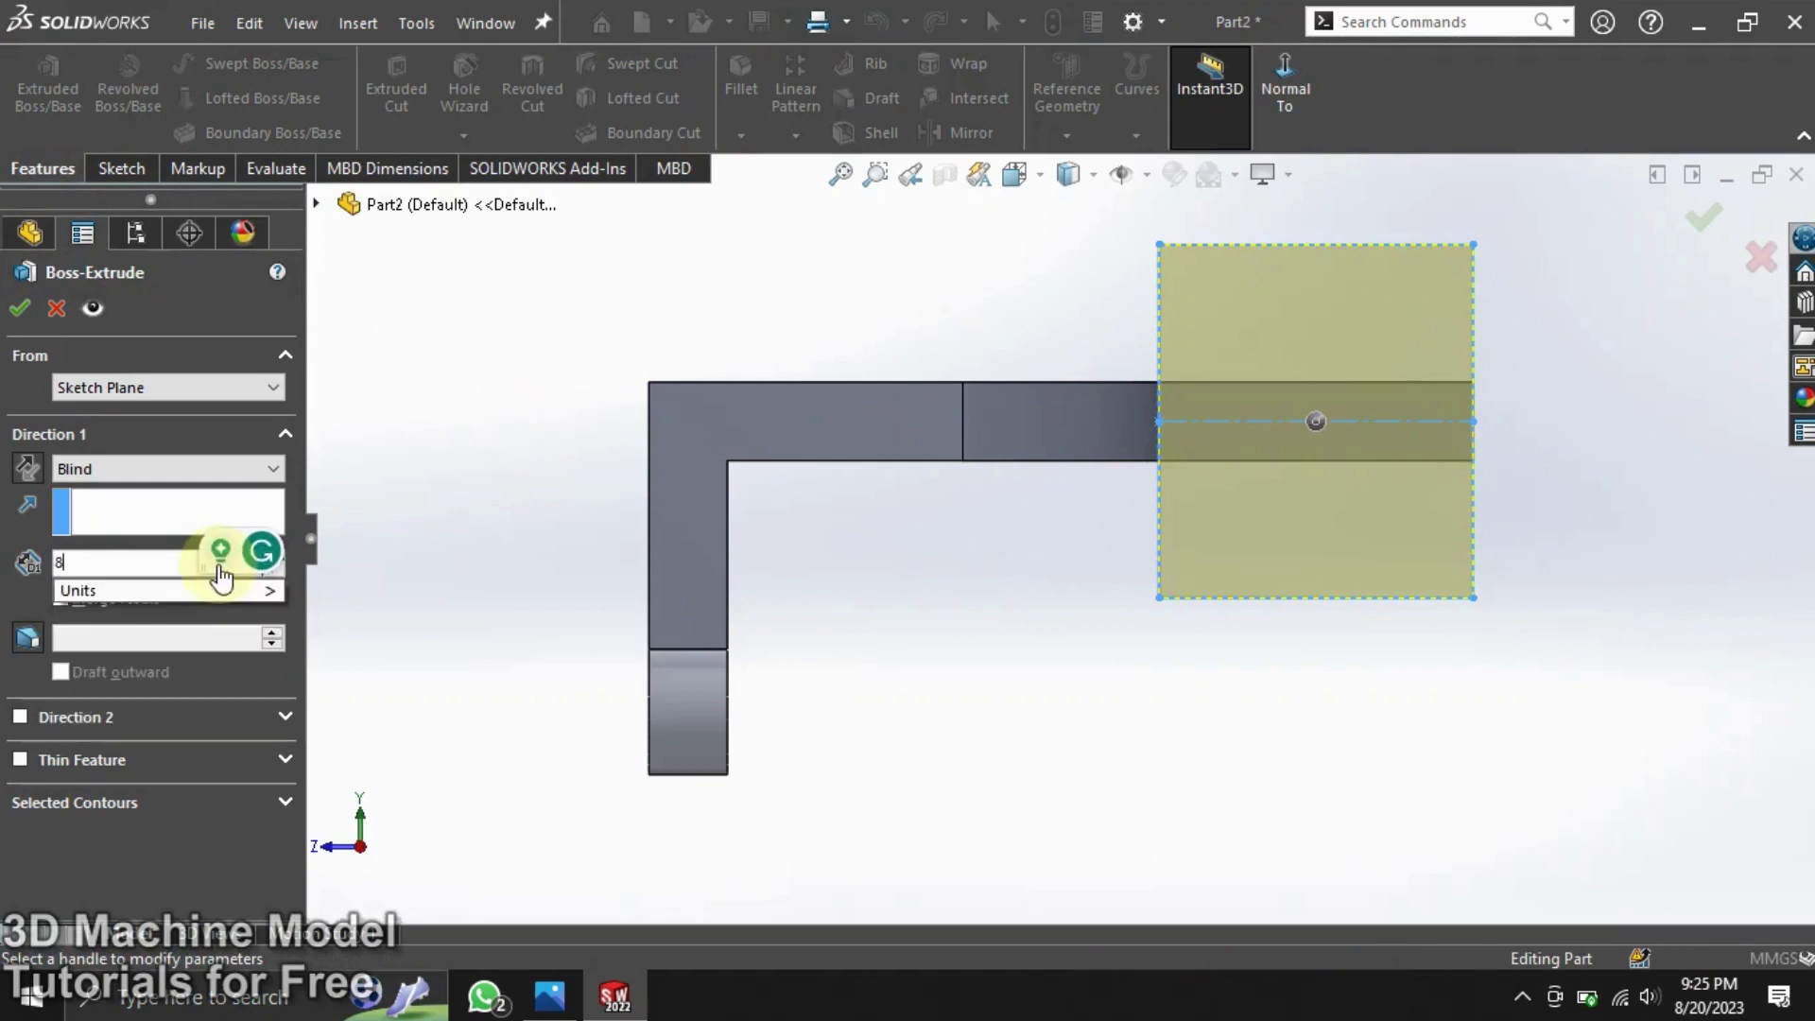
key("Return")
left_click(23, 312)
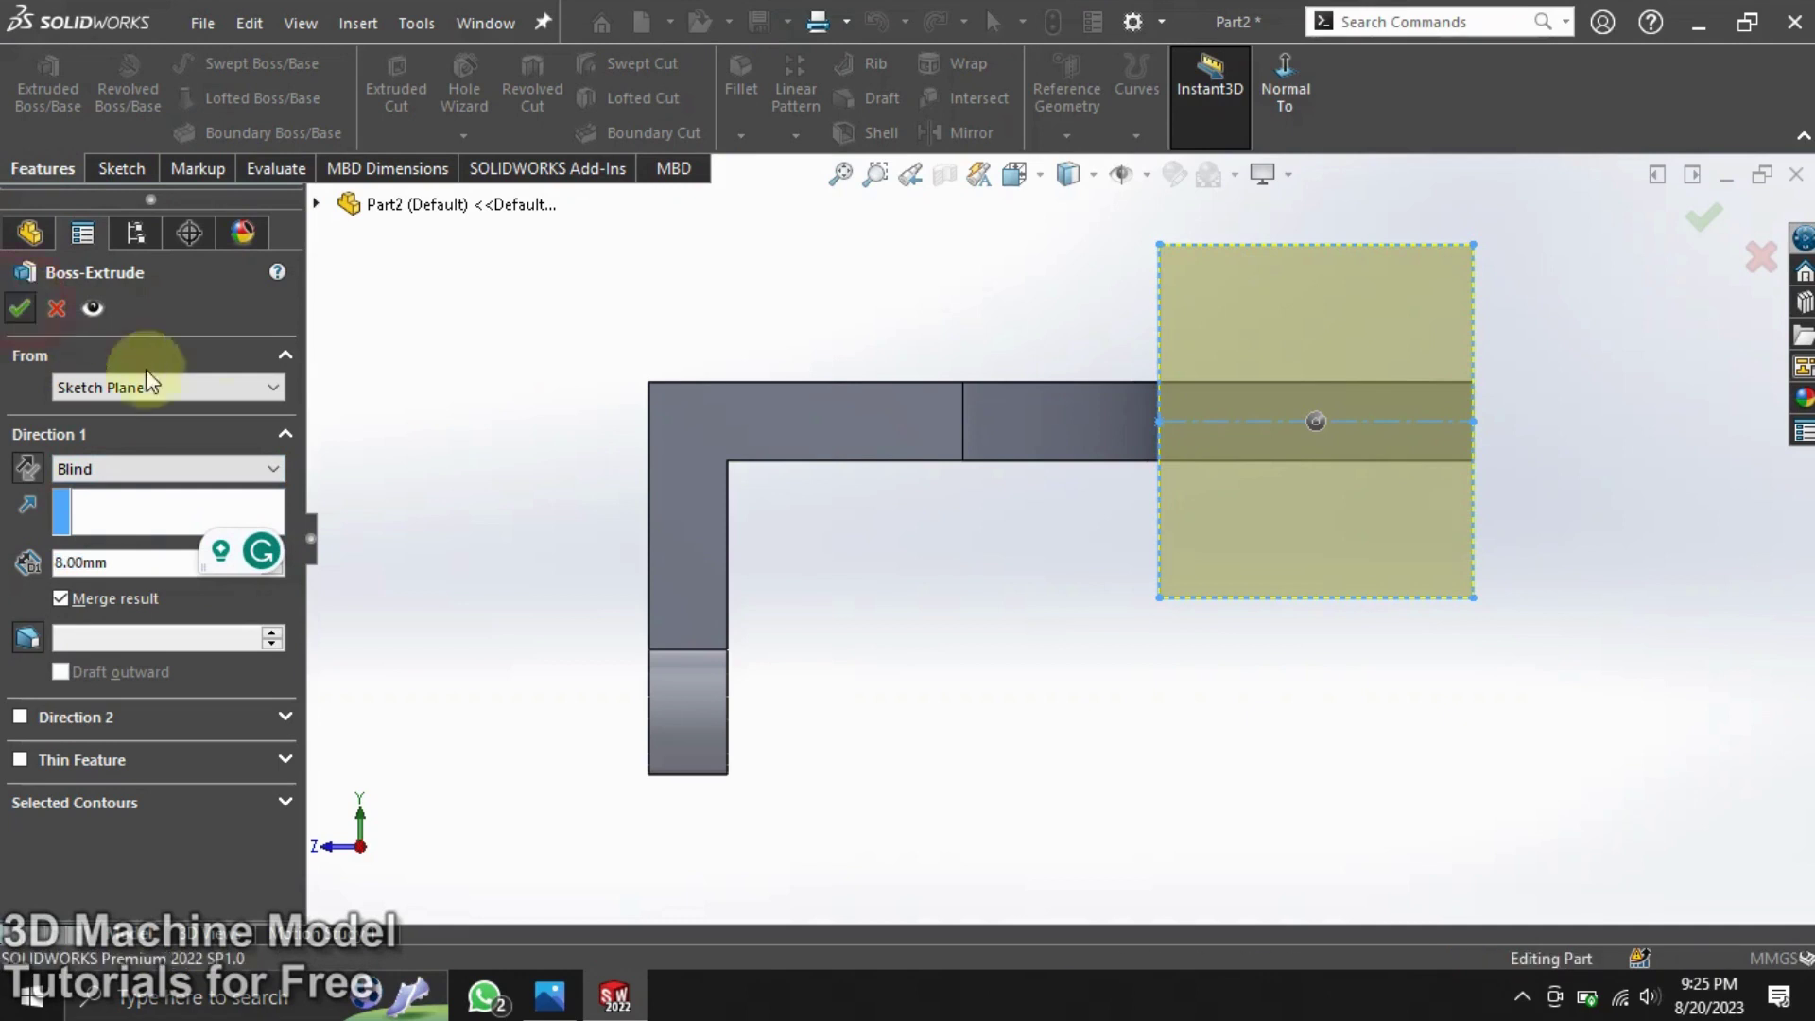
key("f")
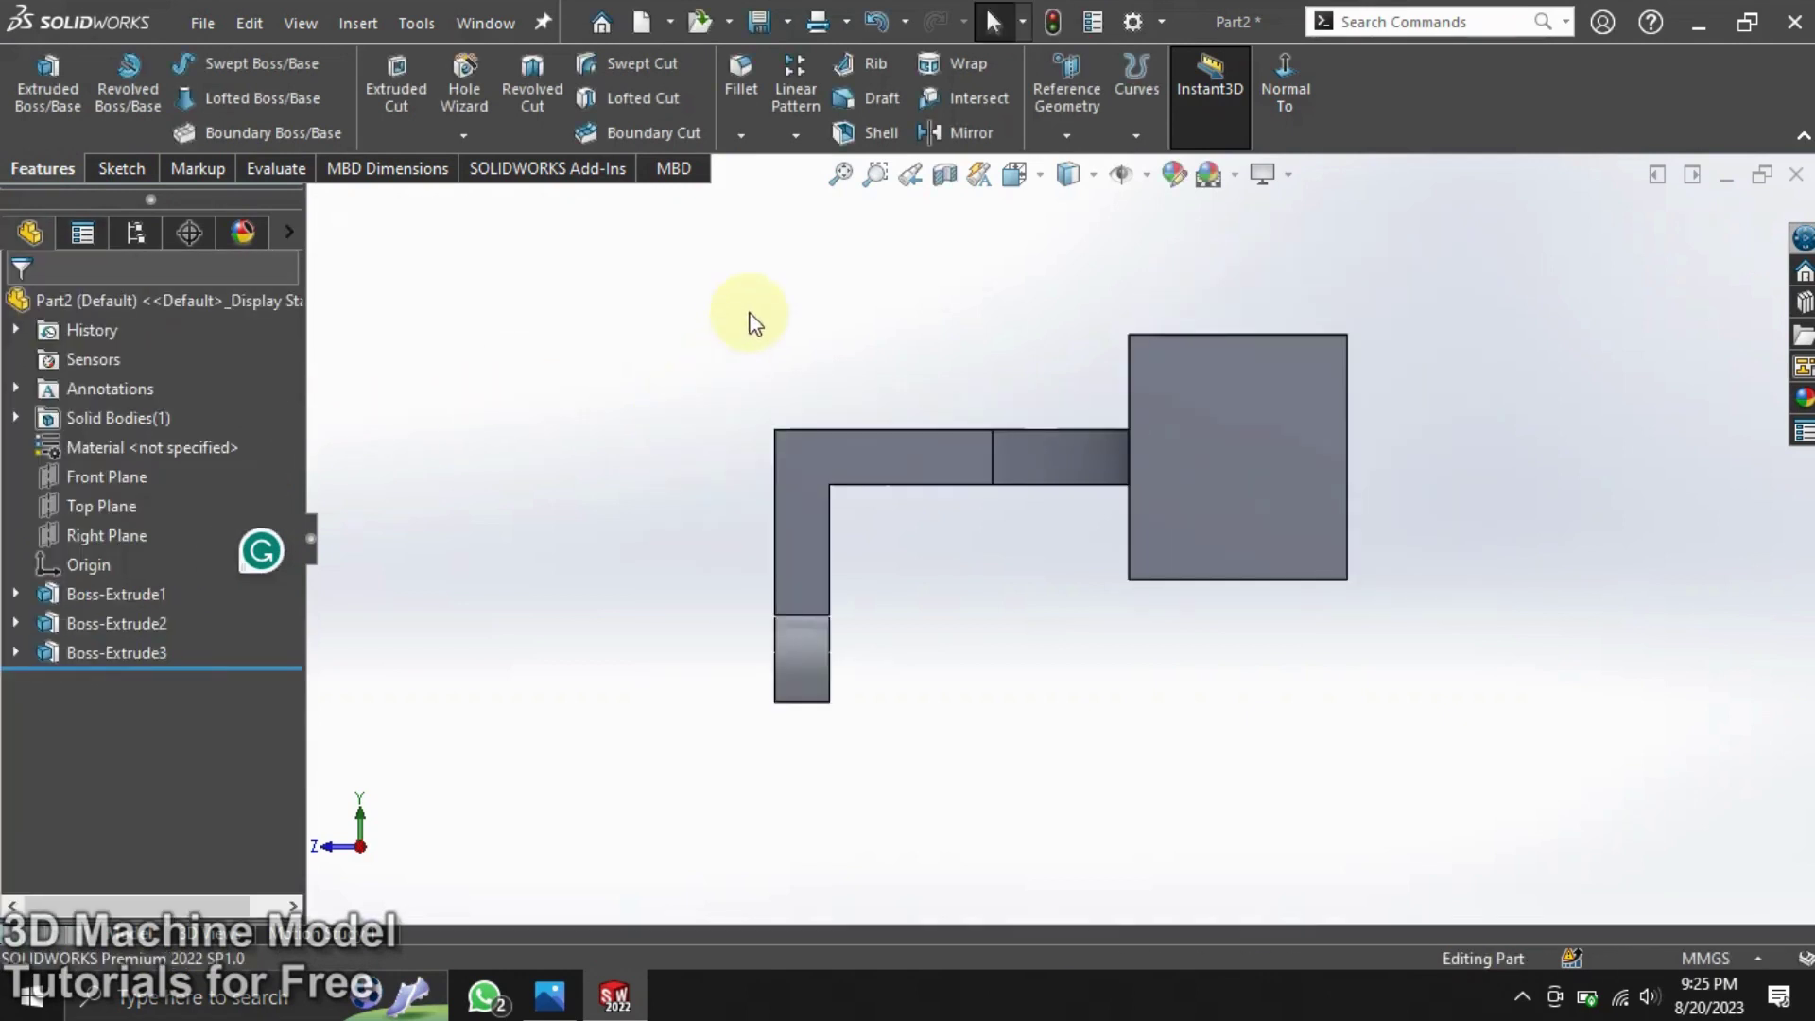
middle_click_drag(757, 357, 749, 488)
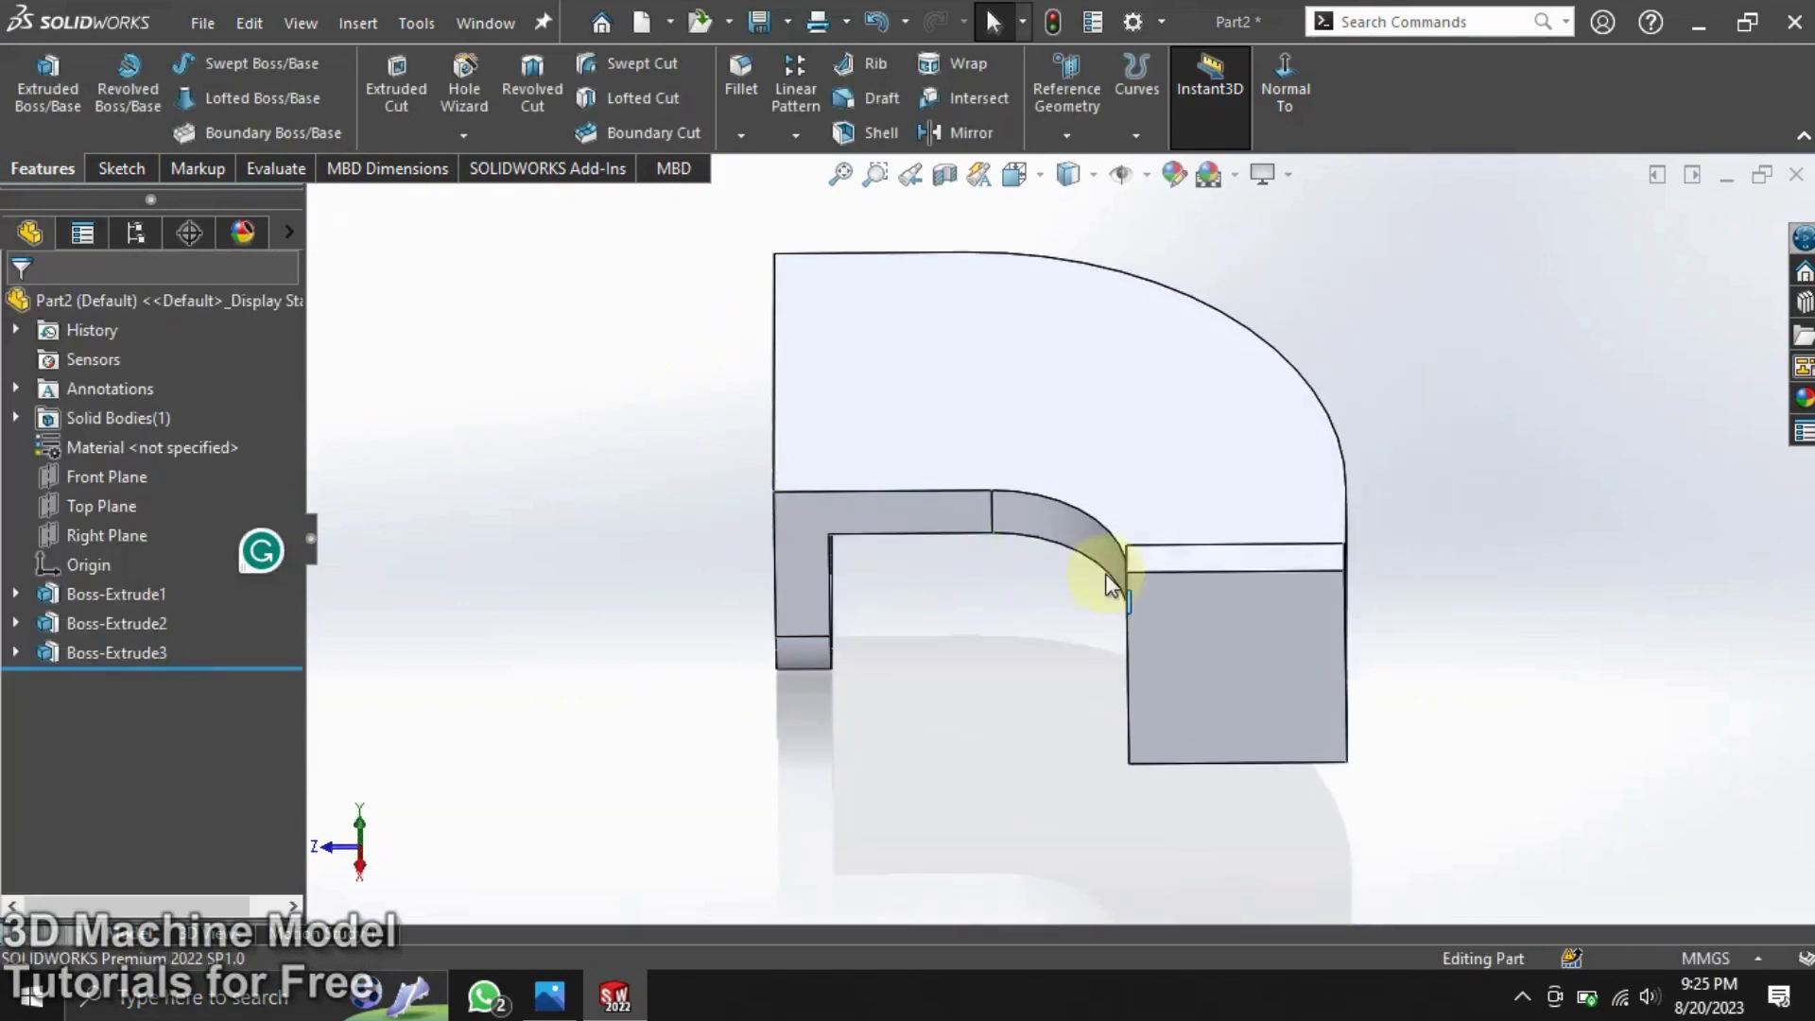
Step: Start Sketch7 on the end pad's face and draw the rectangle's top line
left_click(1166, 558)
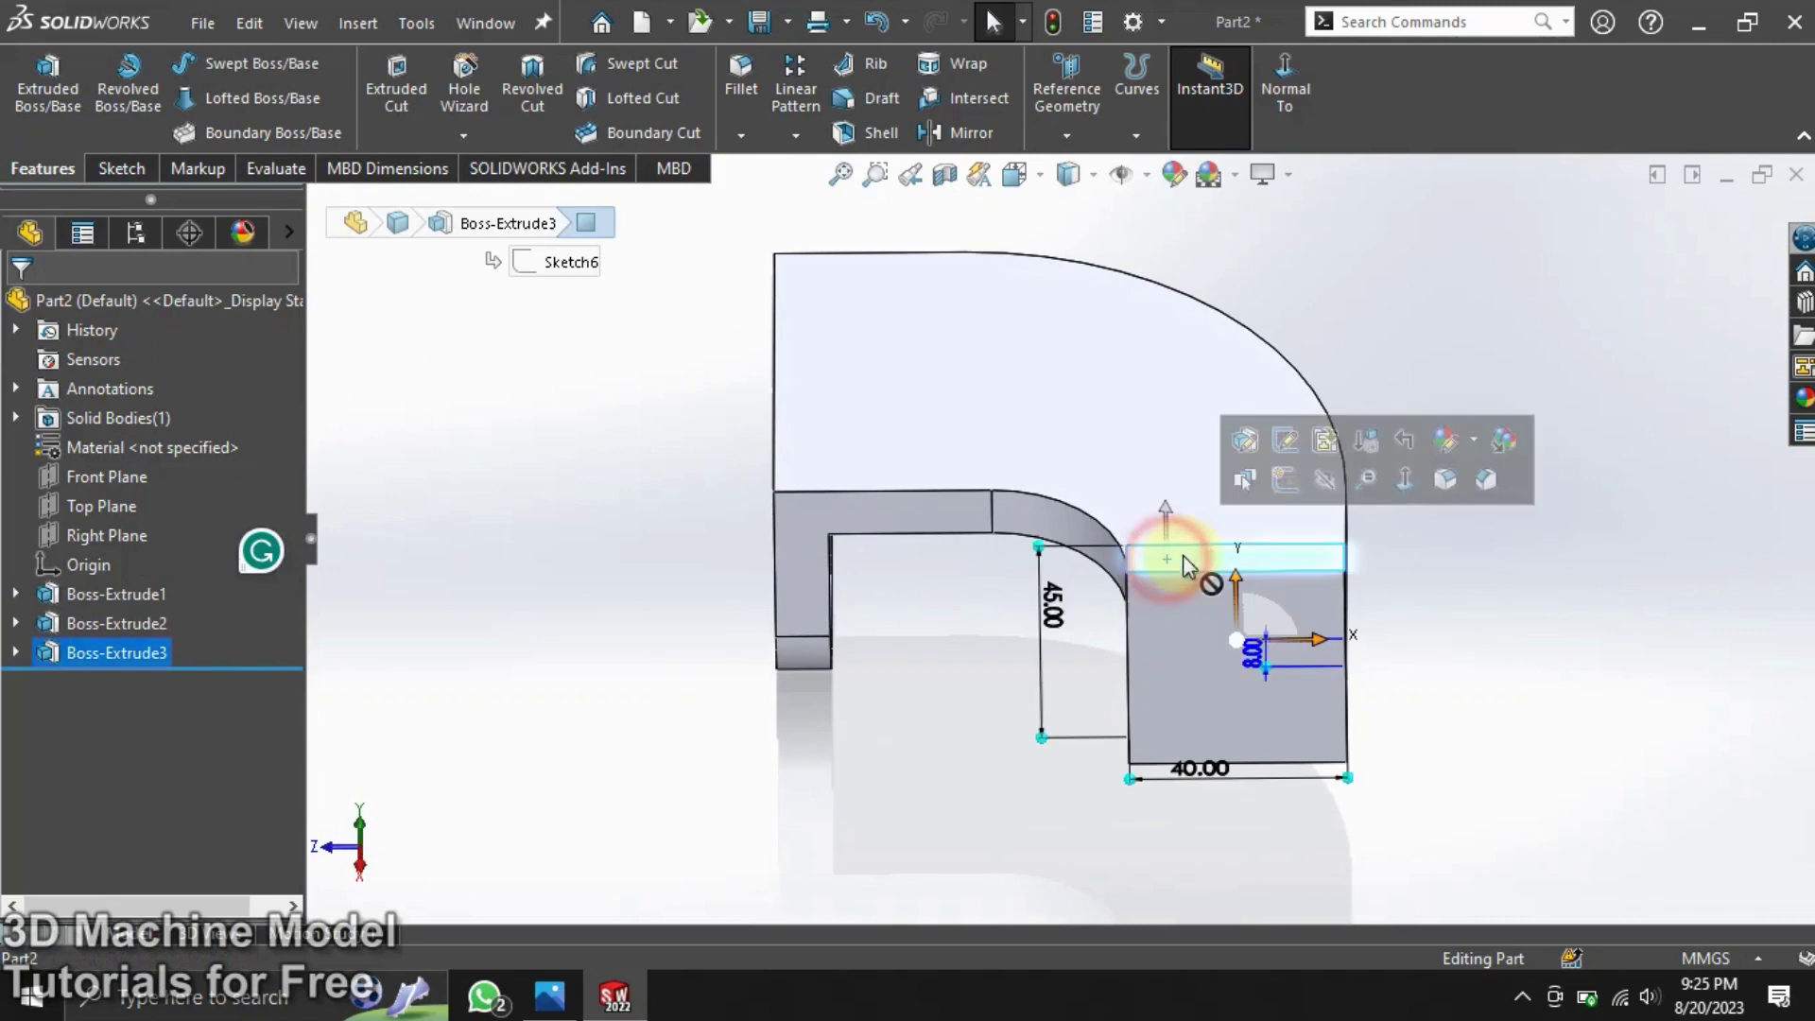
left_click(1285, 483)
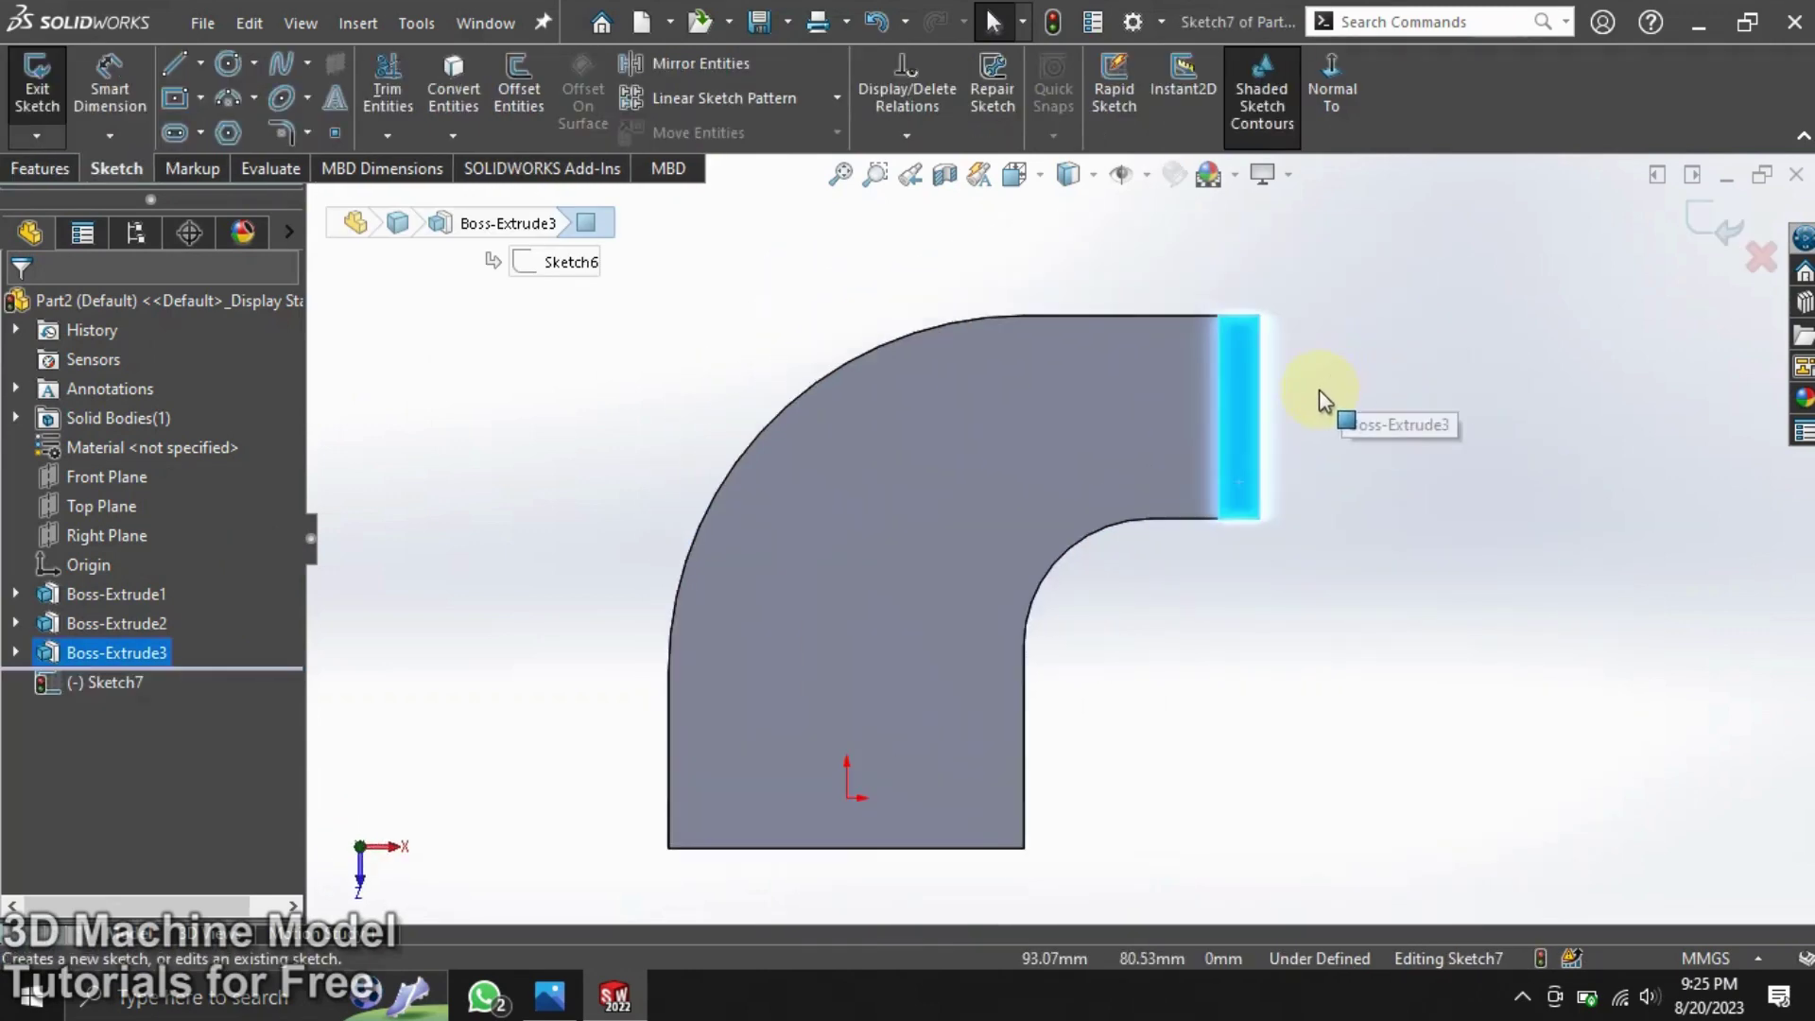
left_click(1265, 431)
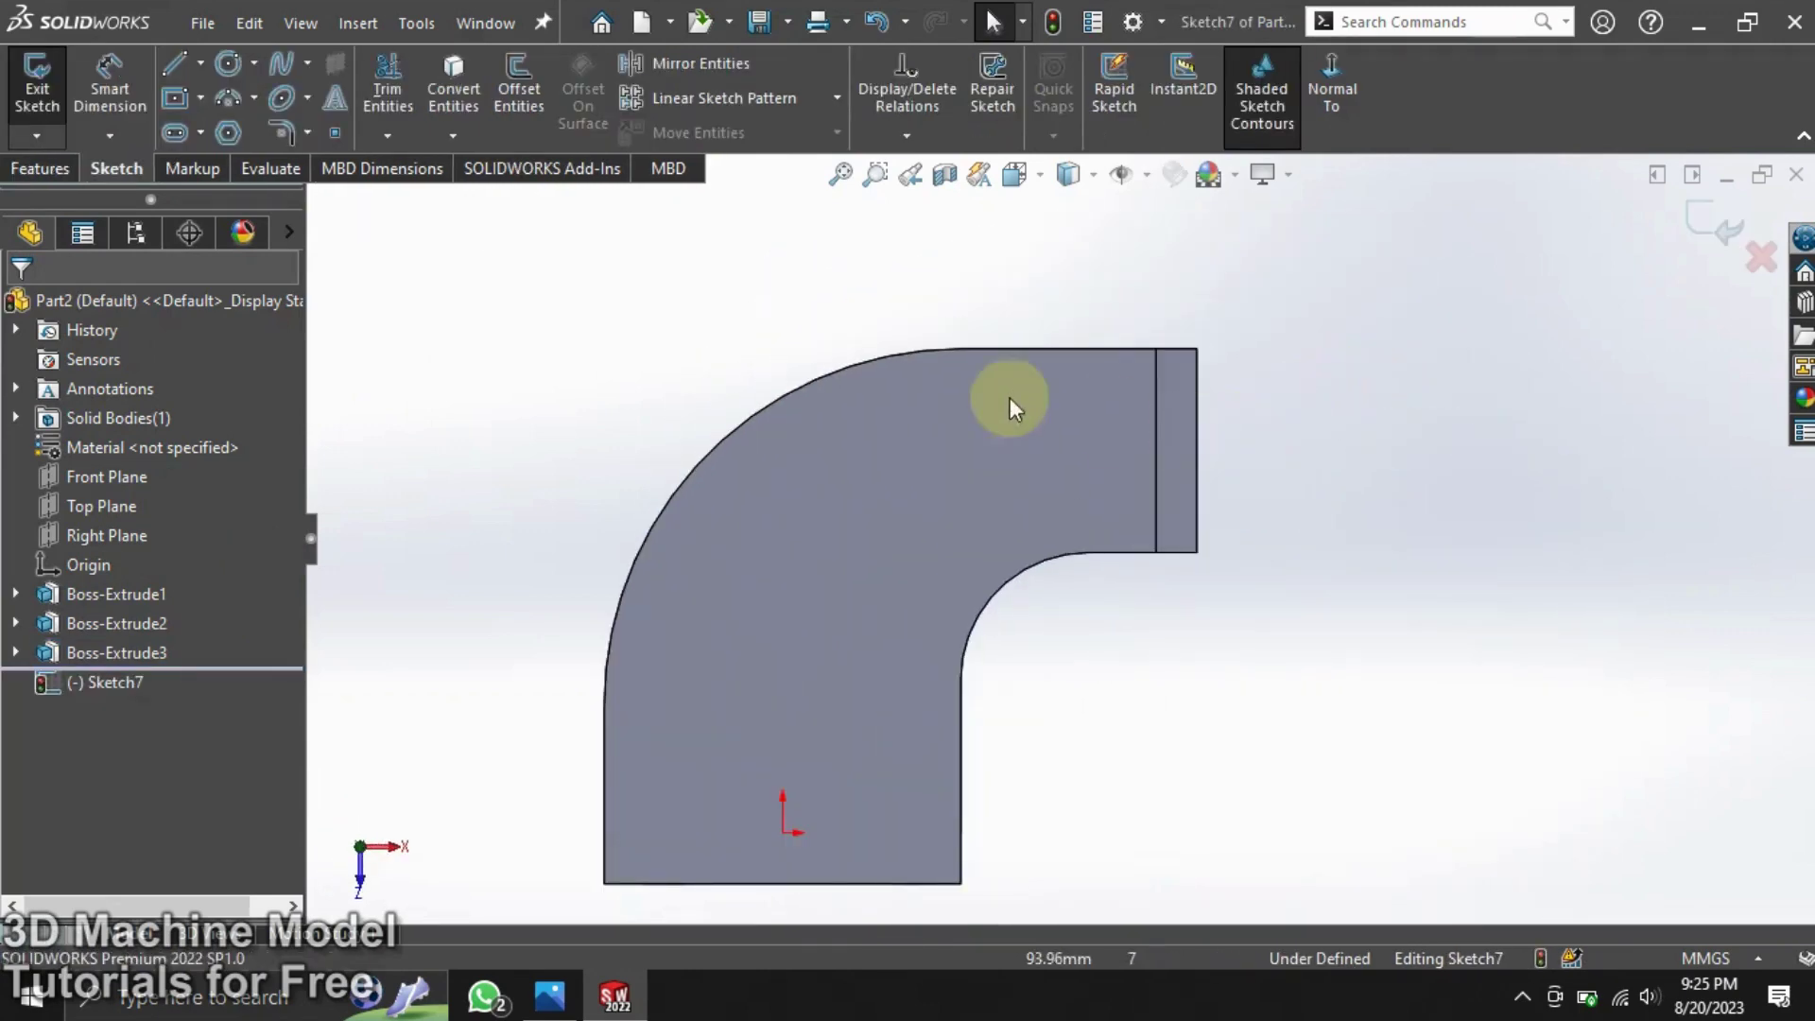
left_click(173, 65)
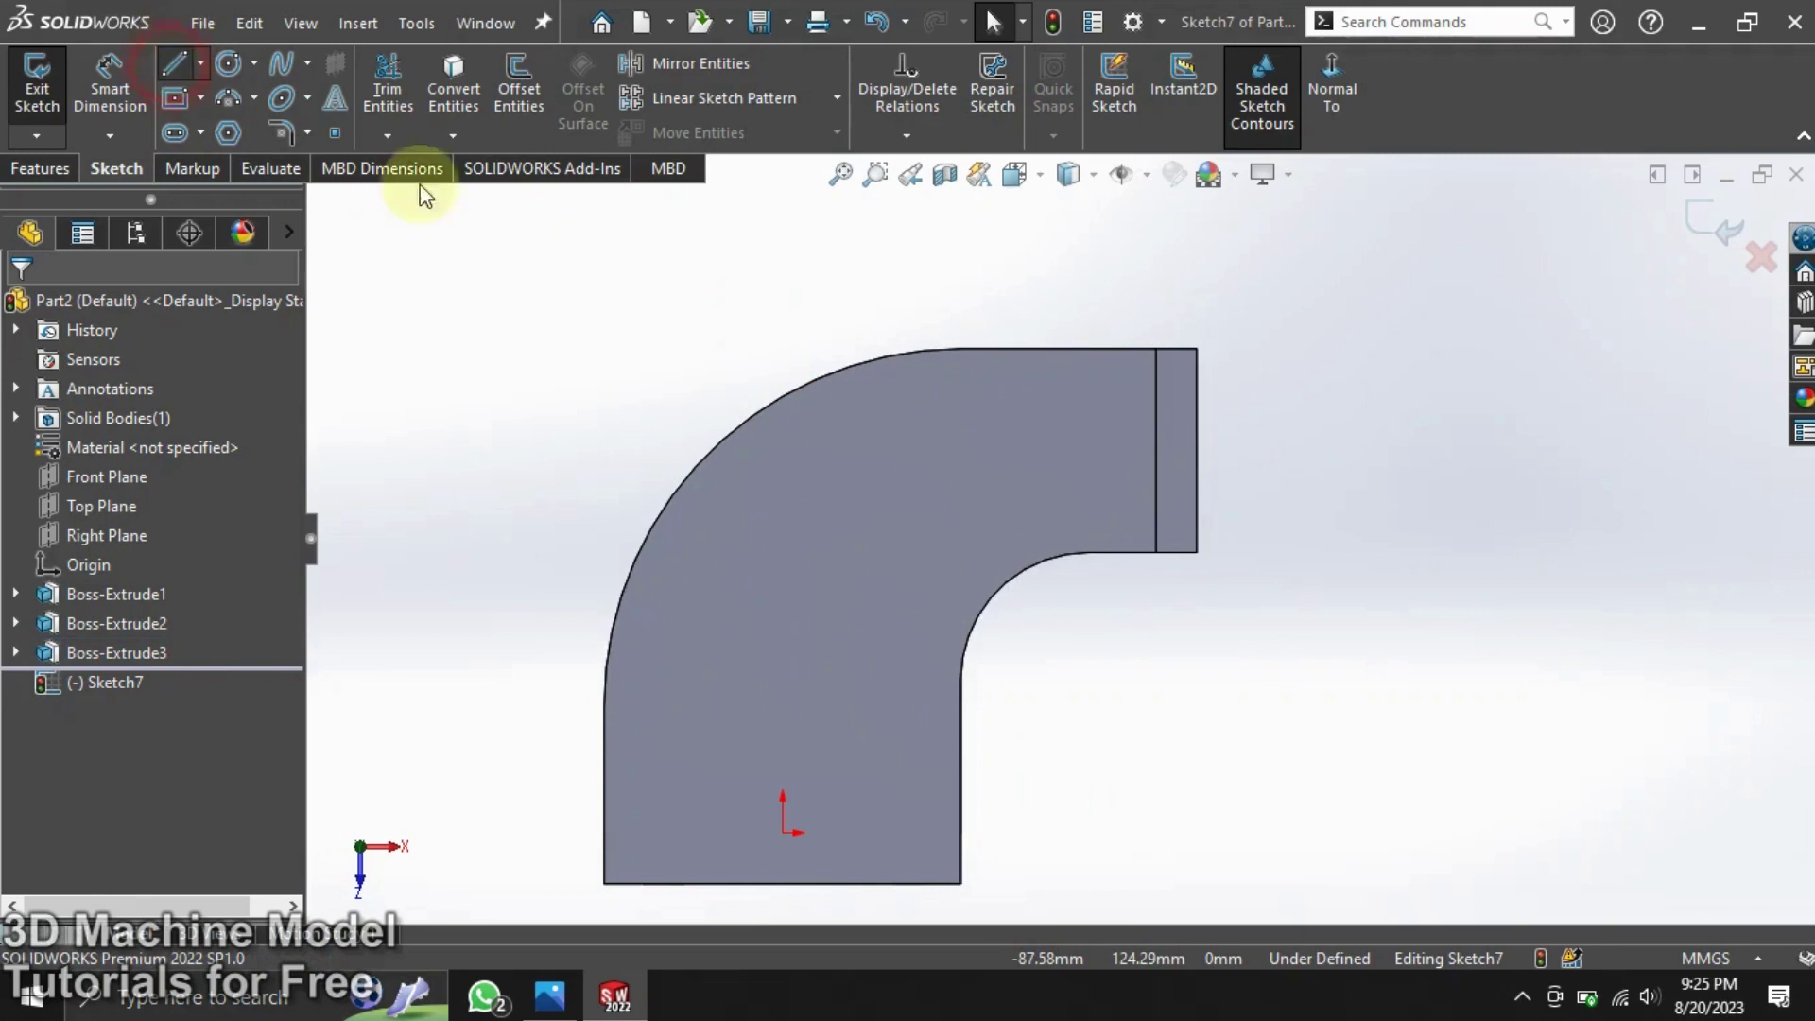
left_click(1156, 350)
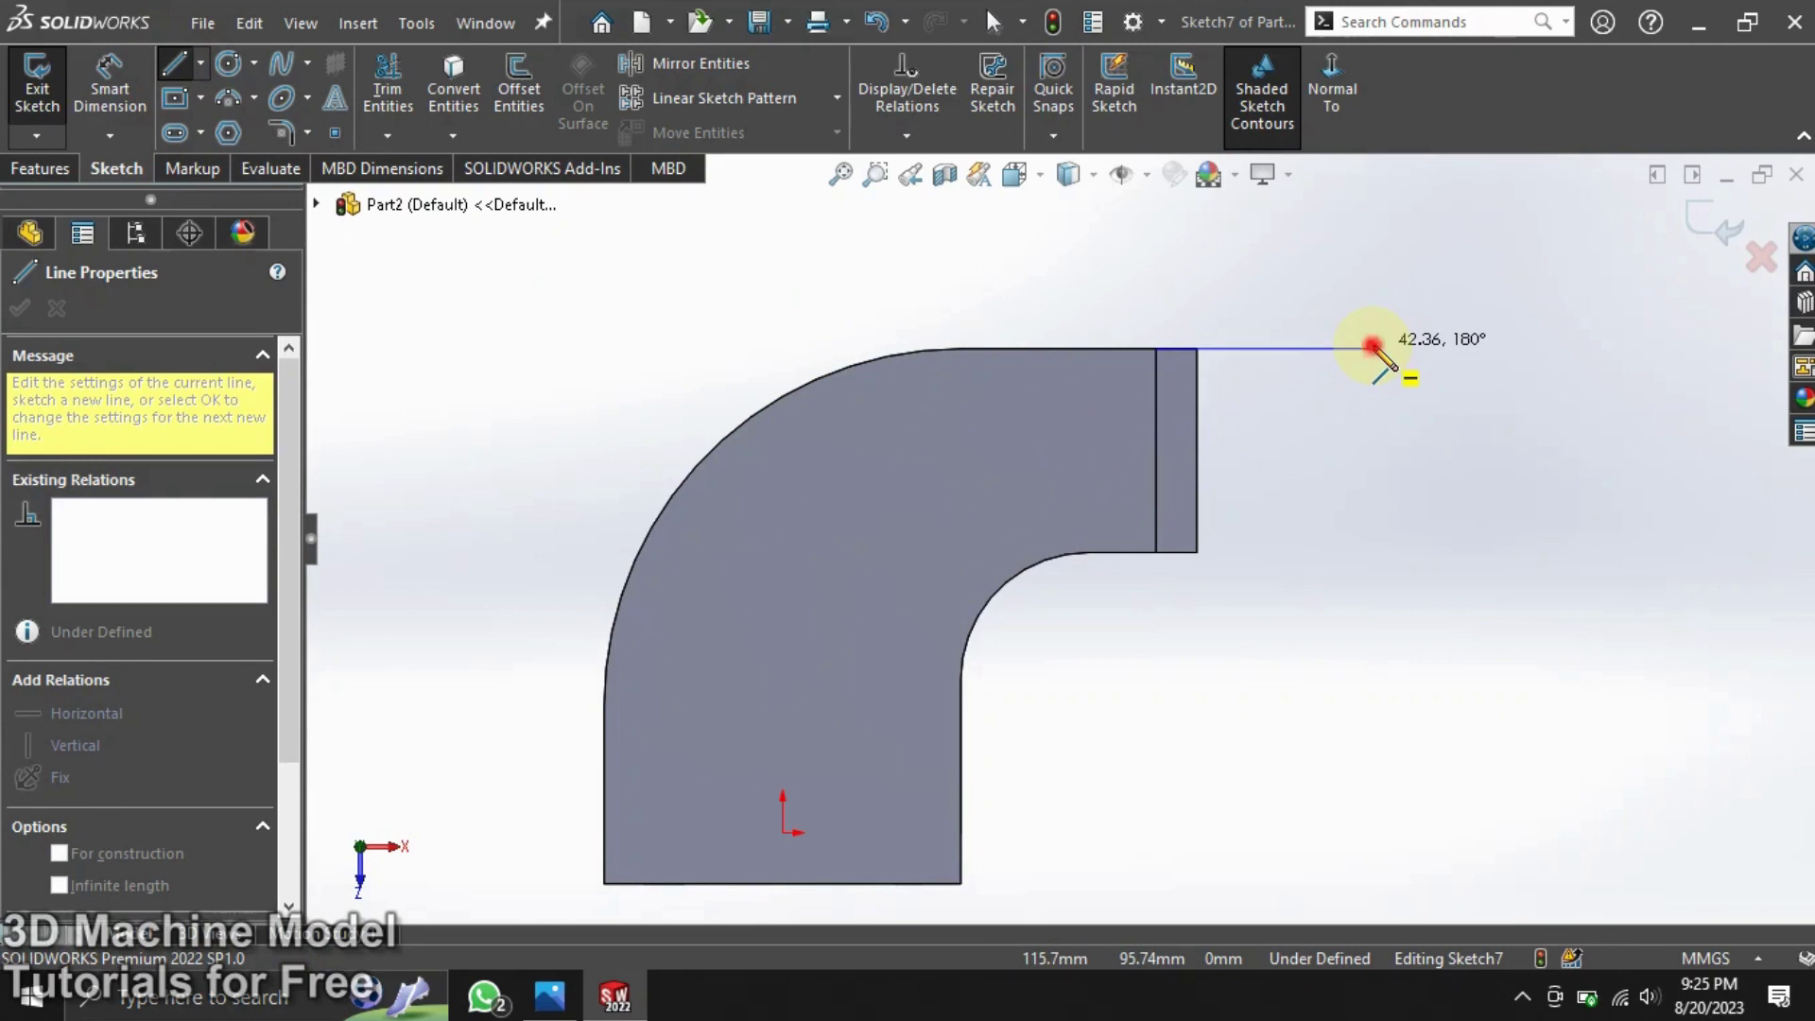
left_click(1373, 348)
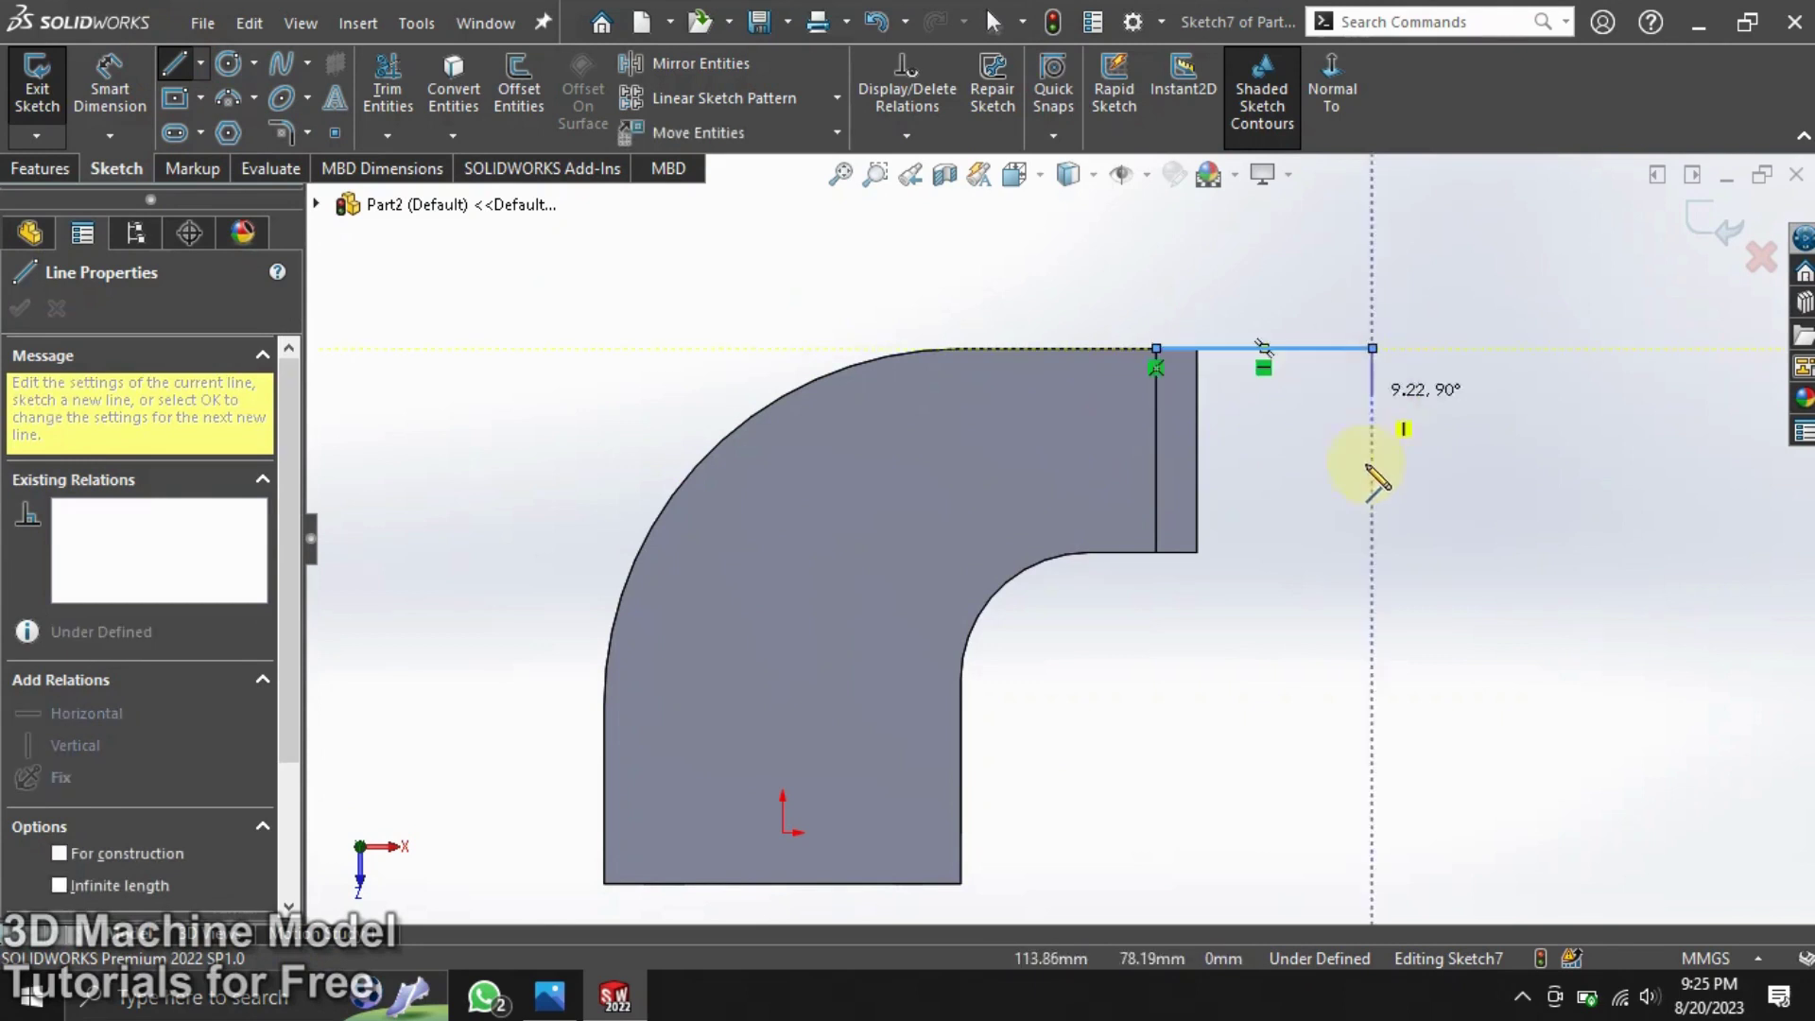
double_click(1358, 553)
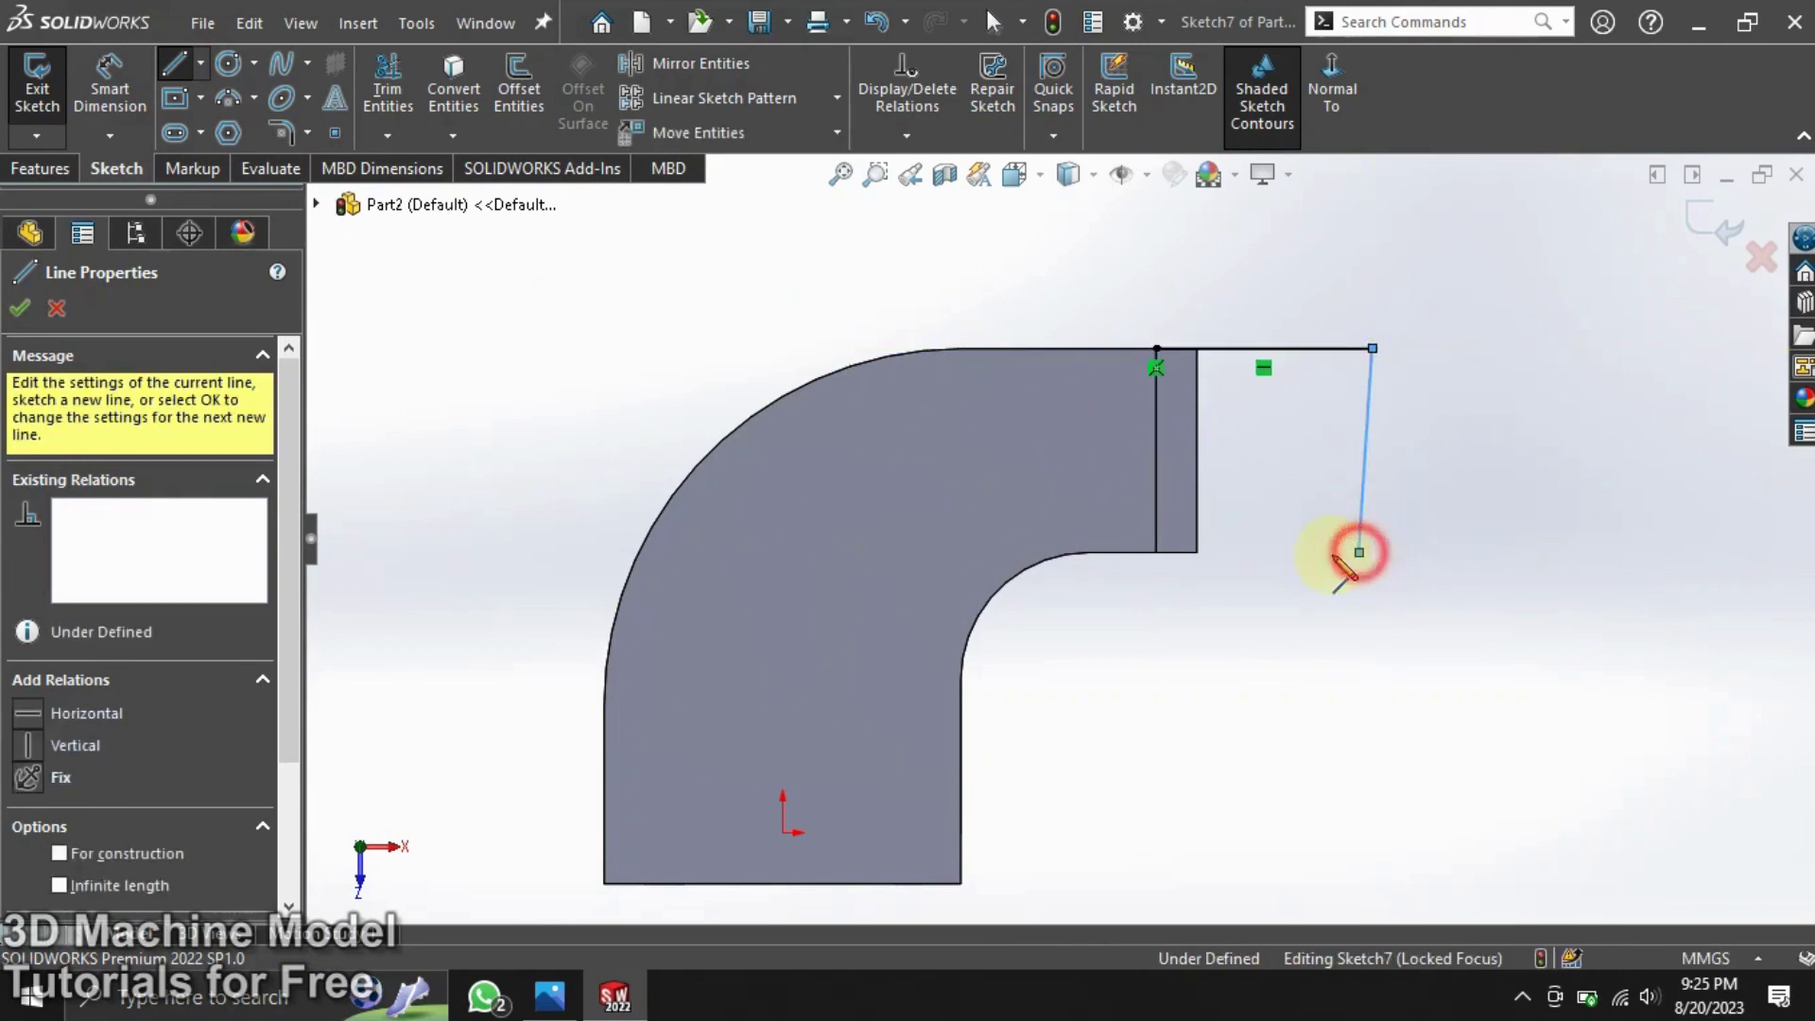
Step: Draw the bottom and both vertical lines to close the rectangle
left_click(1156, 552)
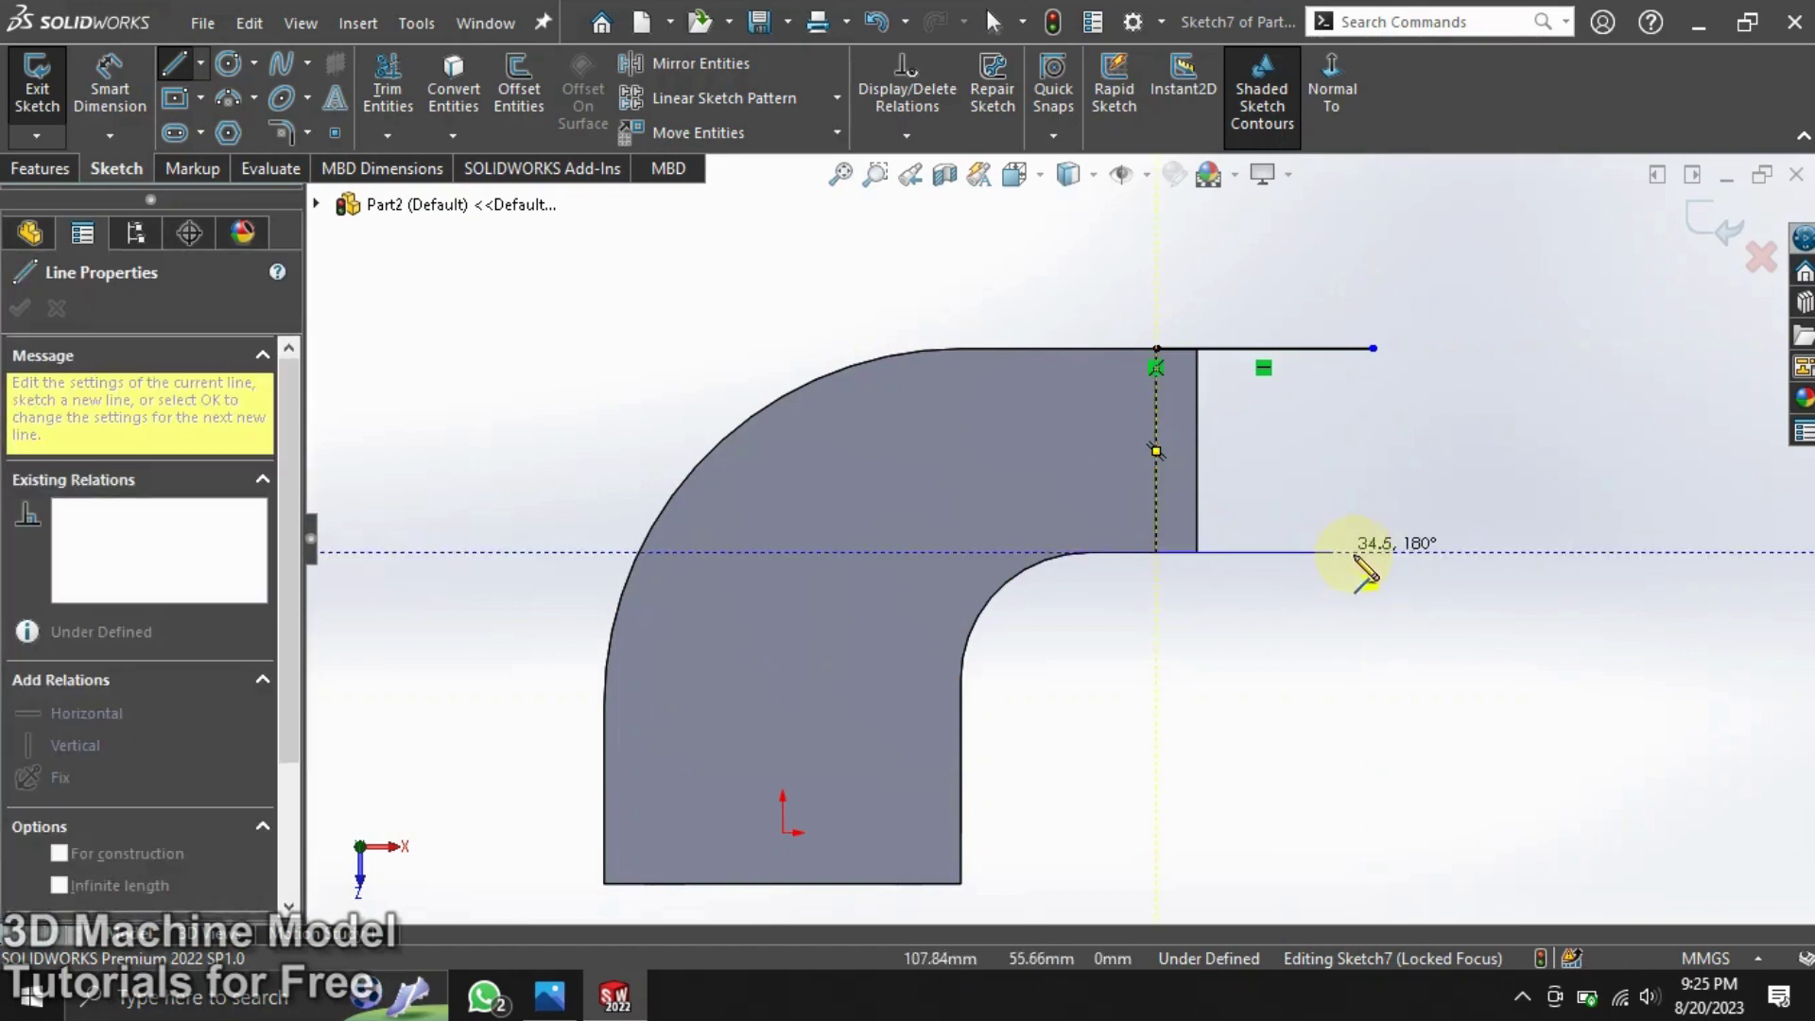
left_click(1373, 552)
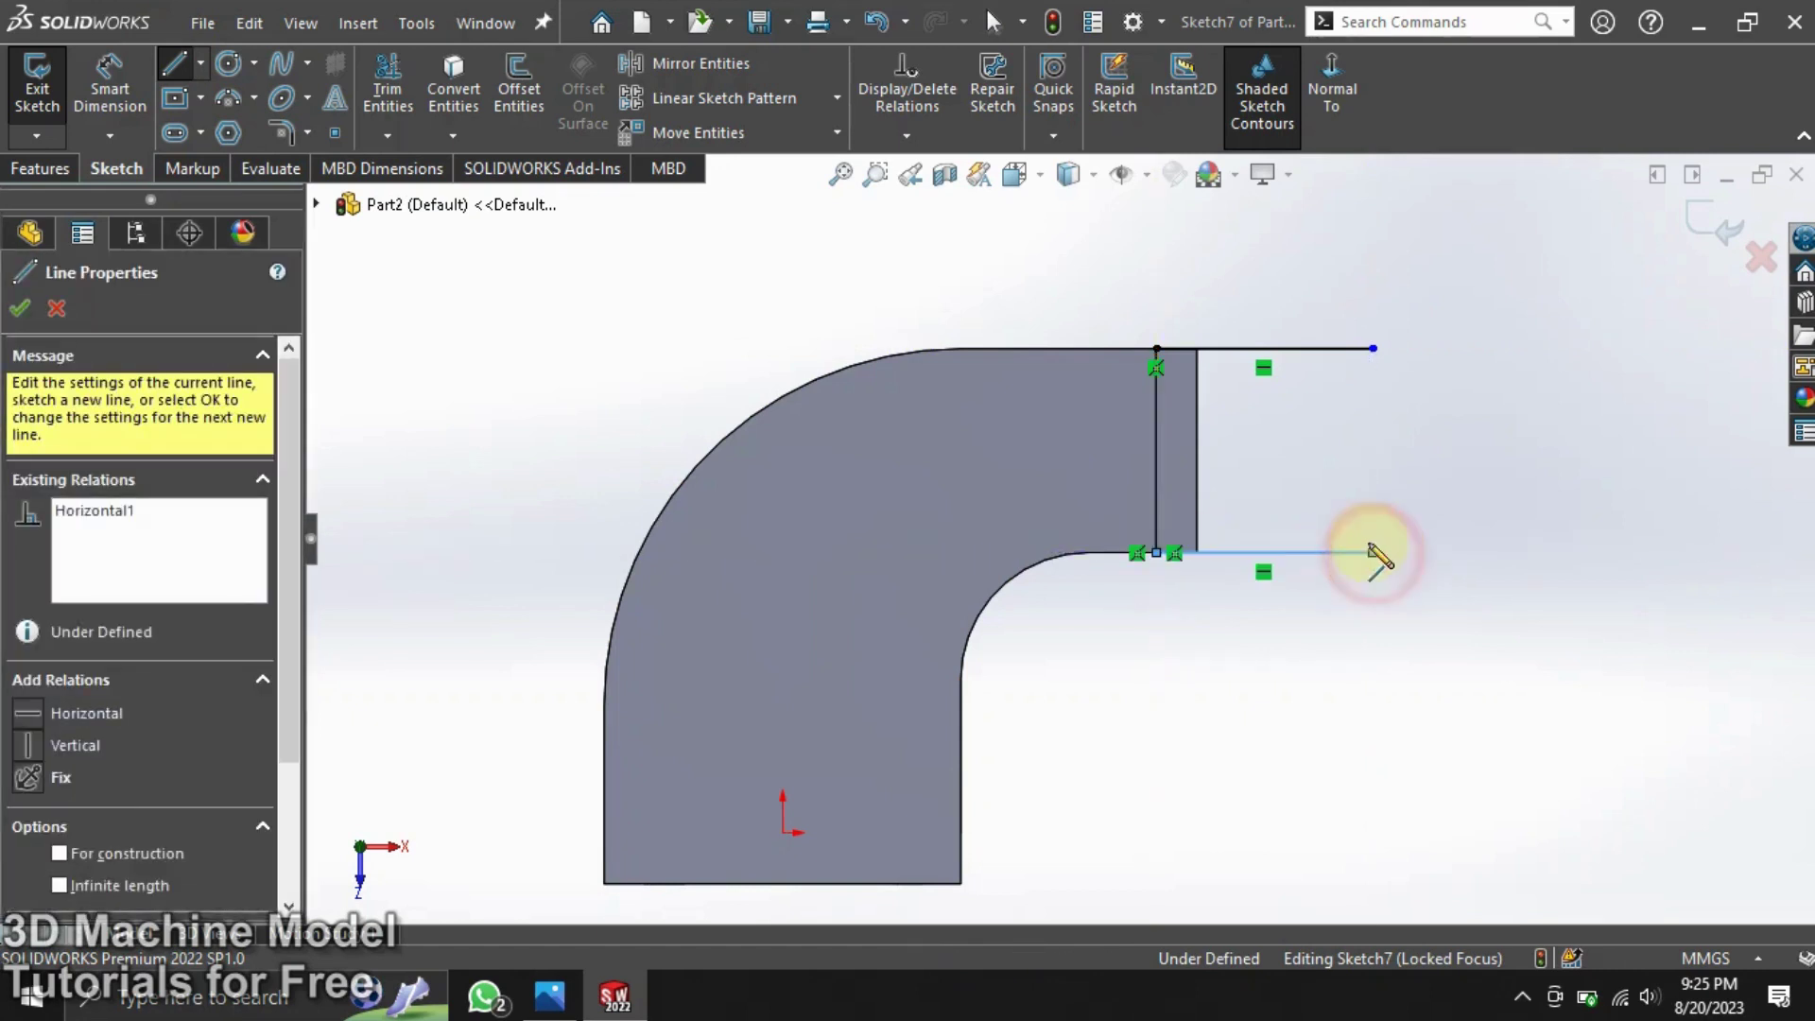
left_click(1373, 349)
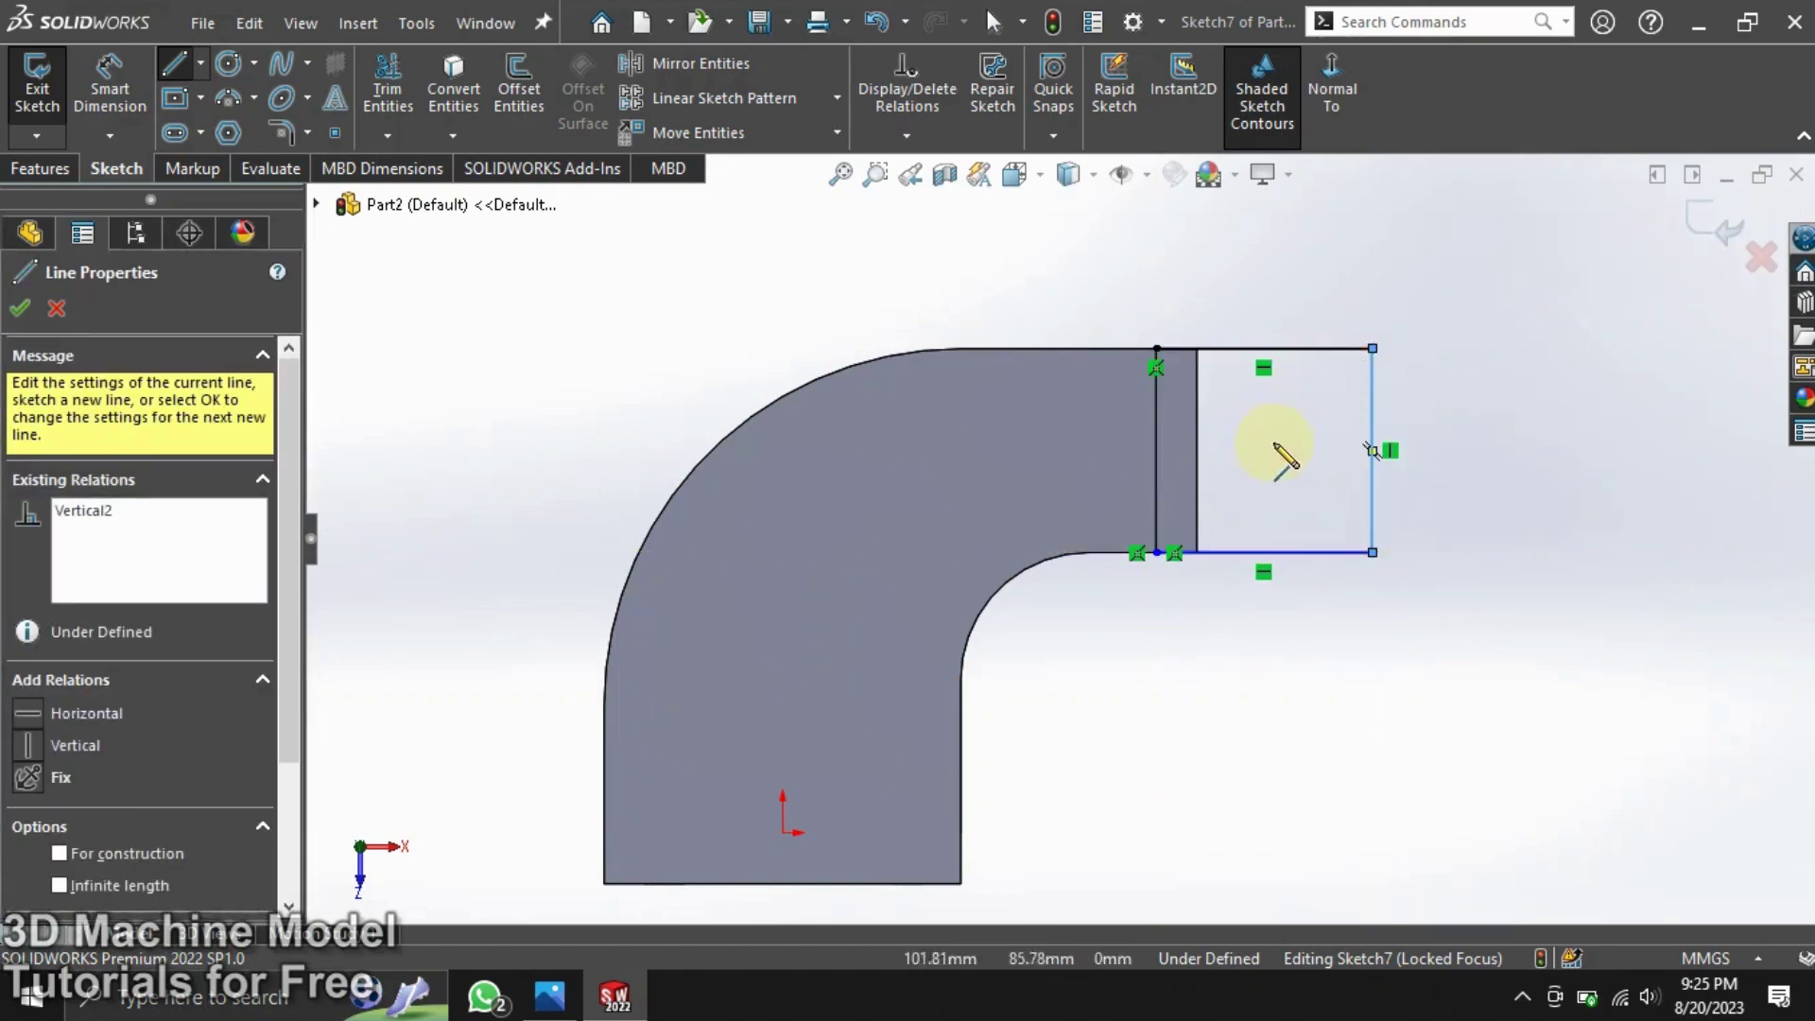
double_click(1273, 445)
left_click(1155, 552)
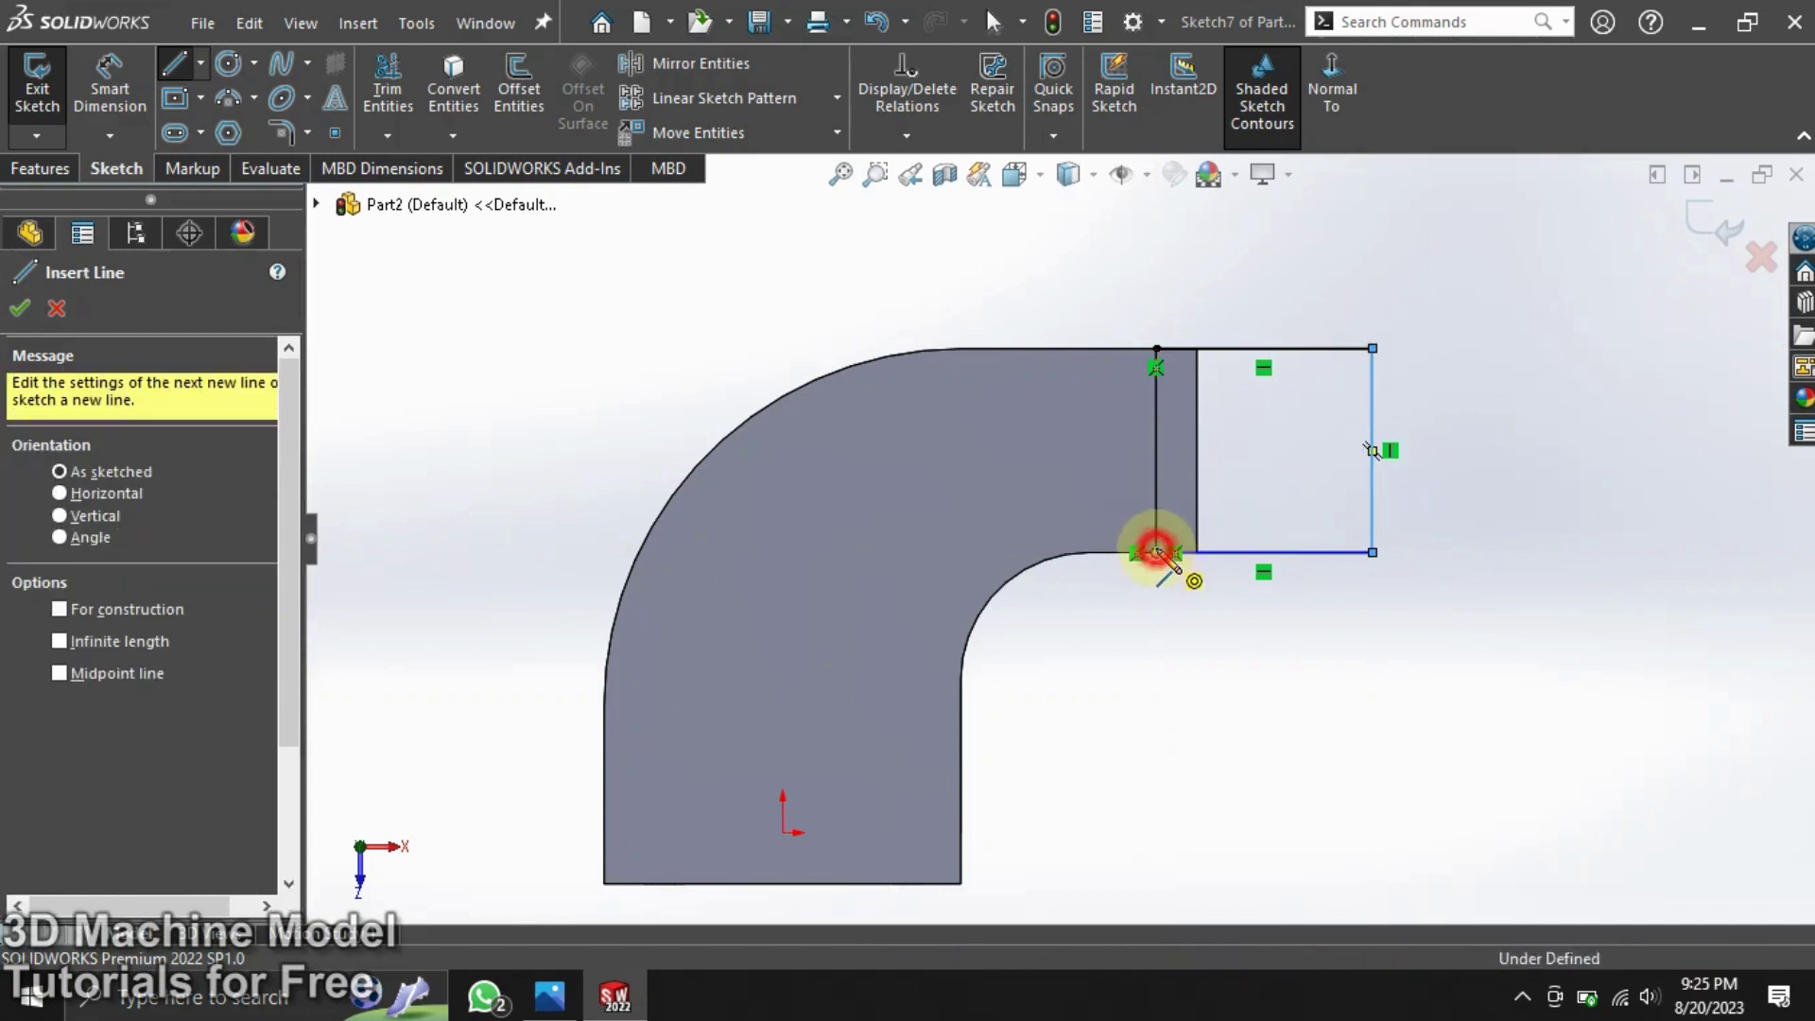
left_click(1155, 348)
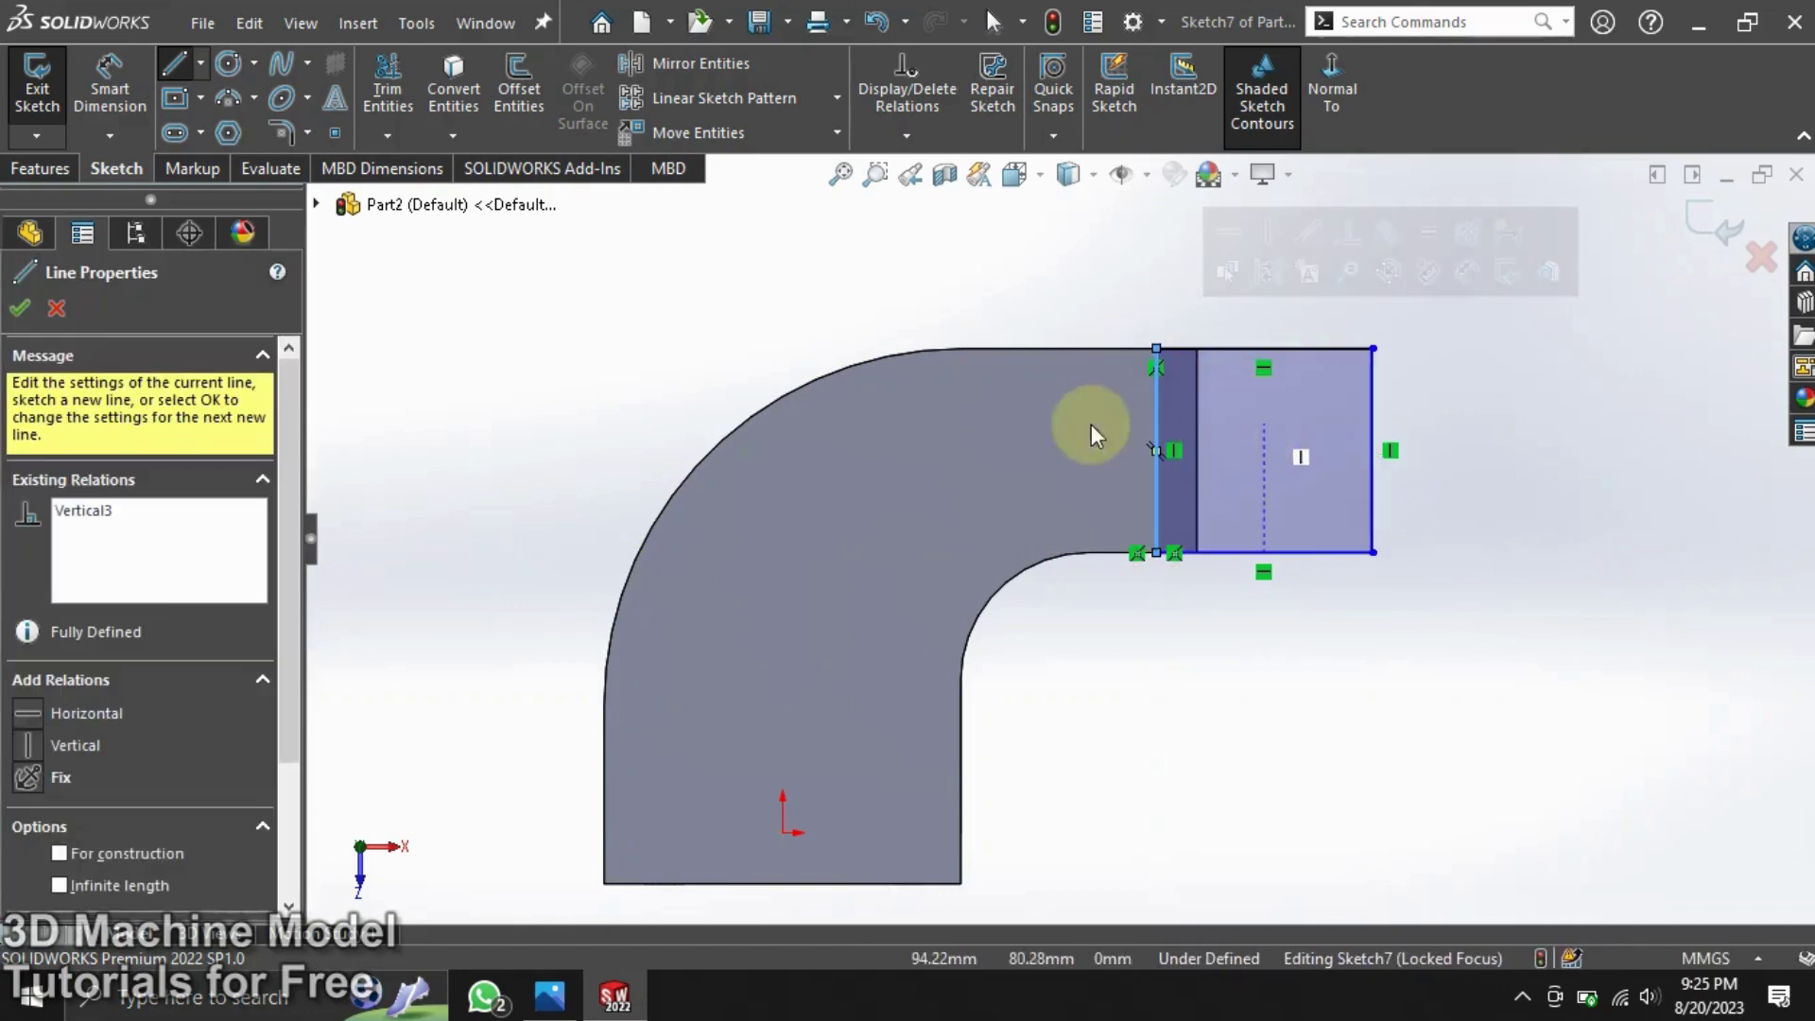
left_click(224, 65)
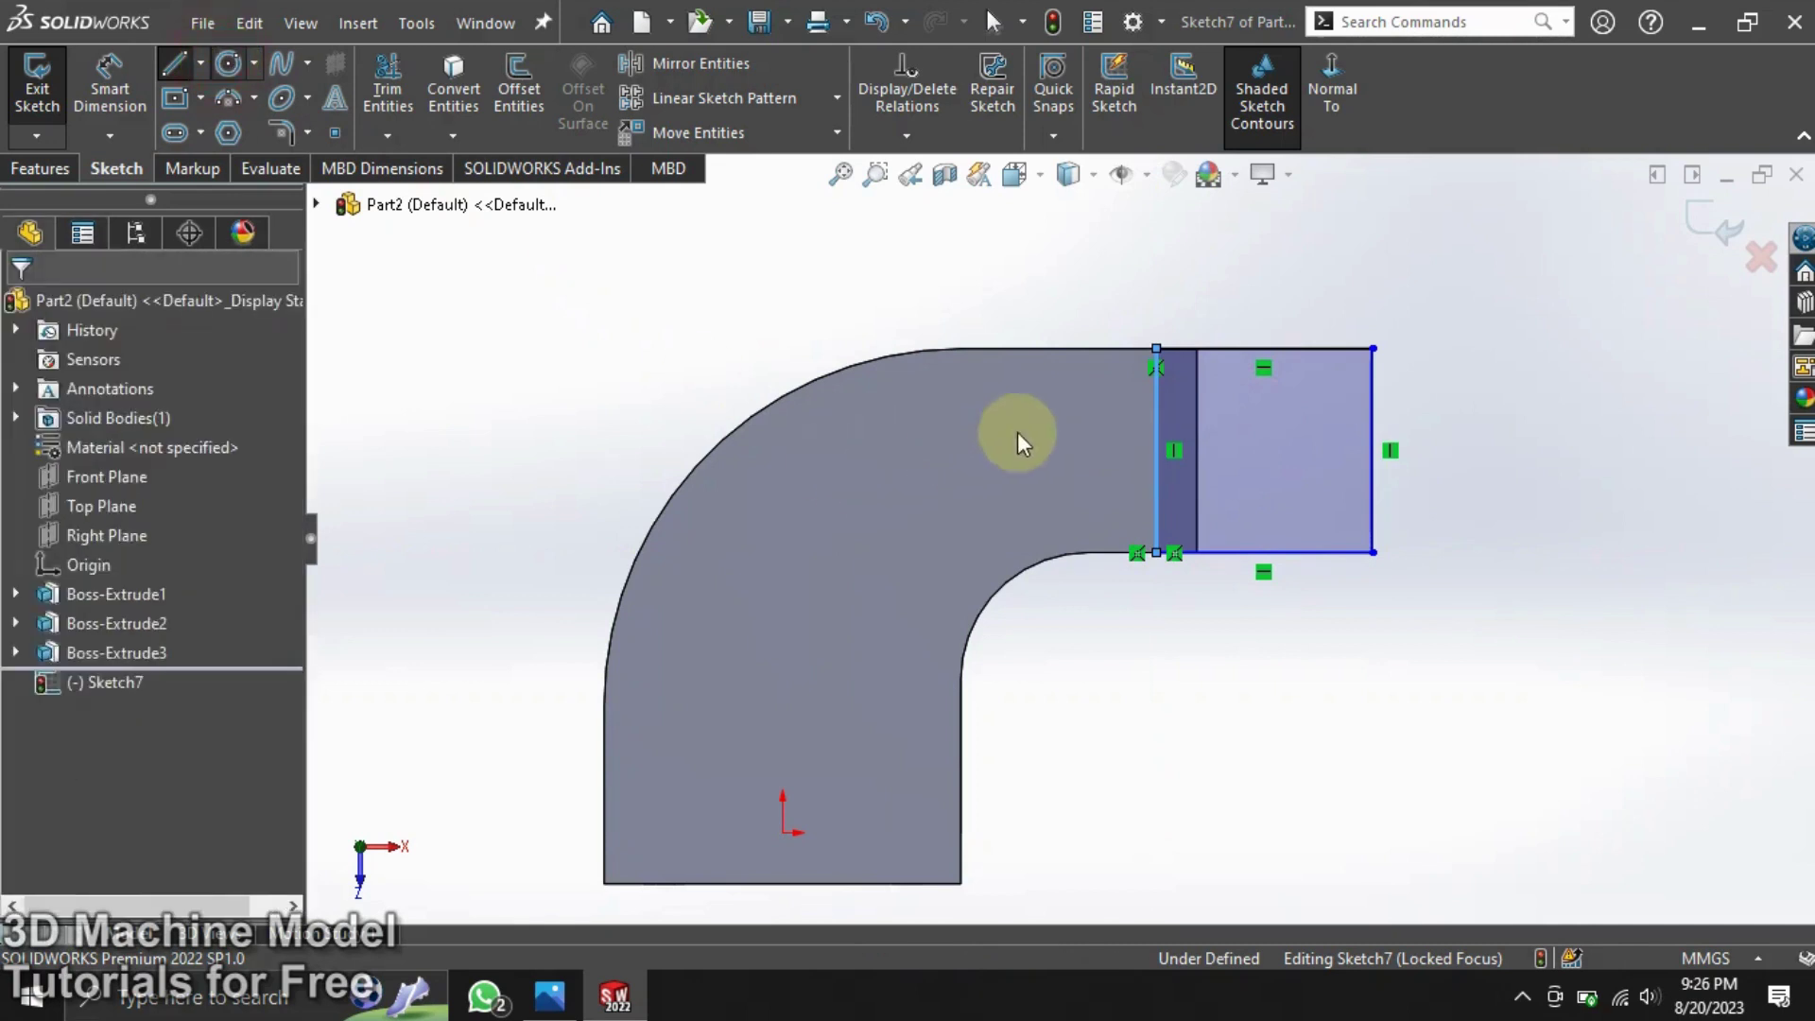
Step: Add a circle at the right edge, set the bottom line to 30 mm, and trim to a semicircular end
left_click(1373, 450)
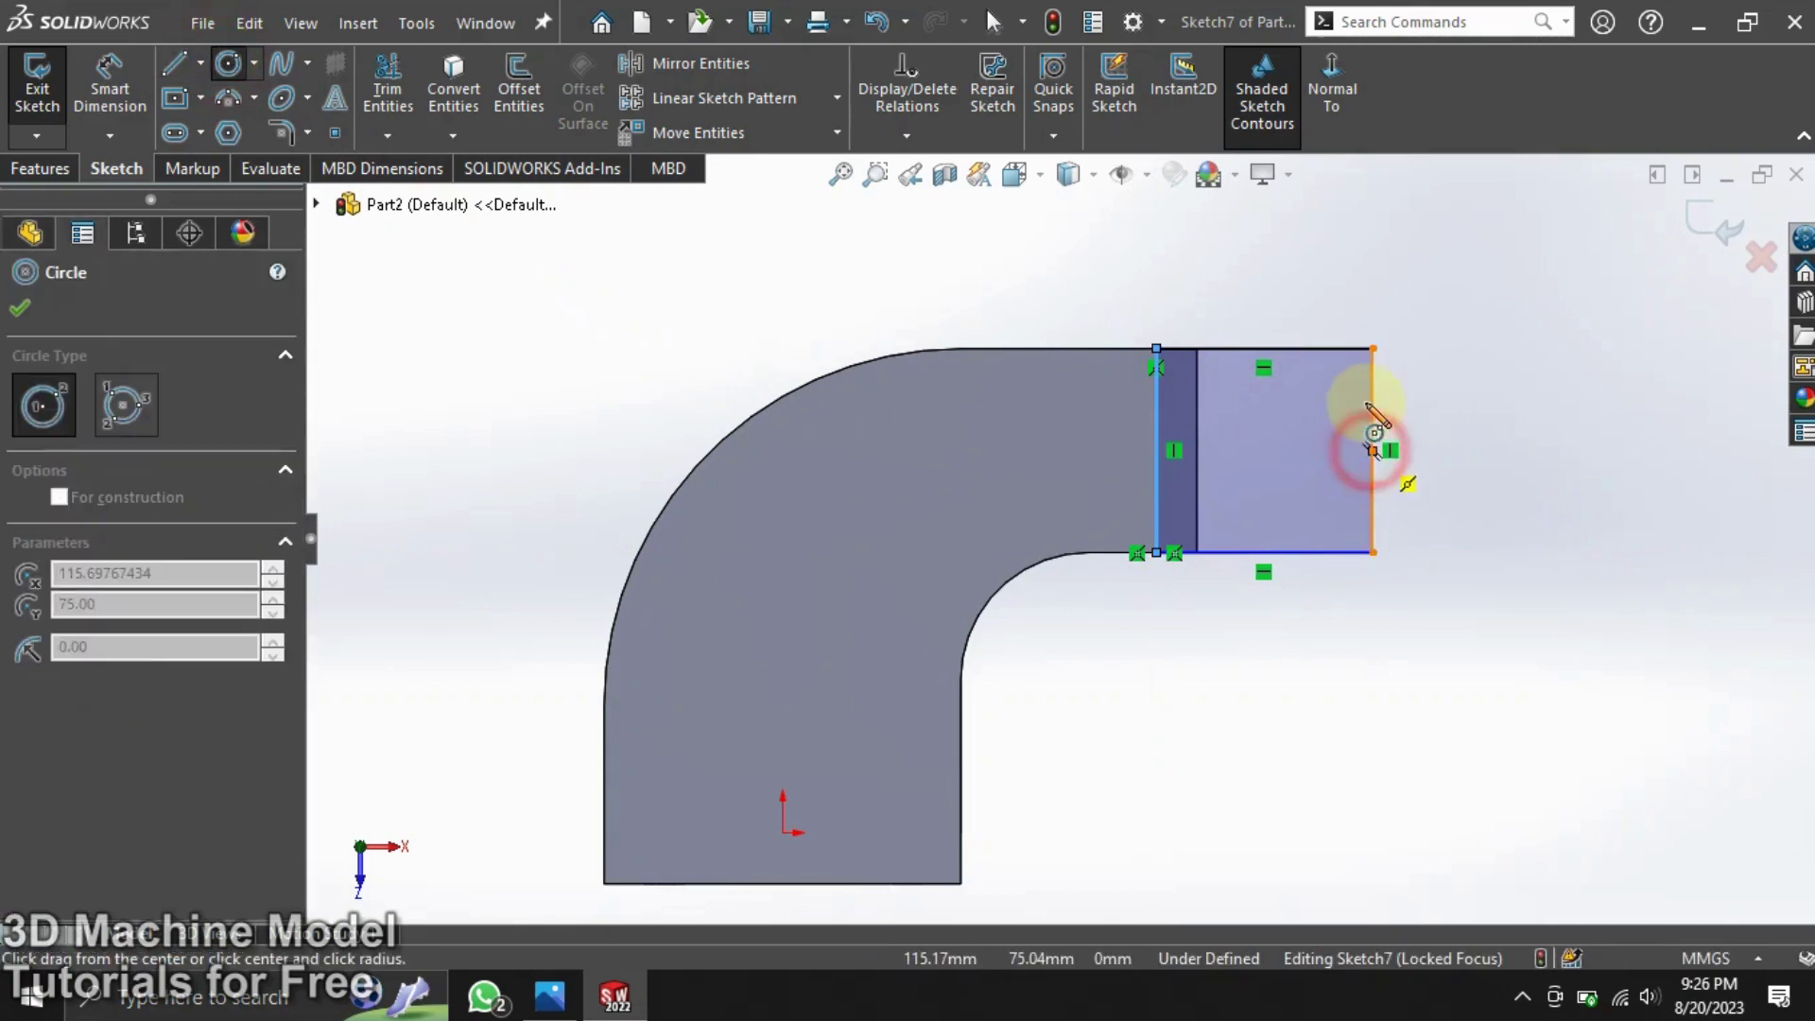
left_click(1373, 348)
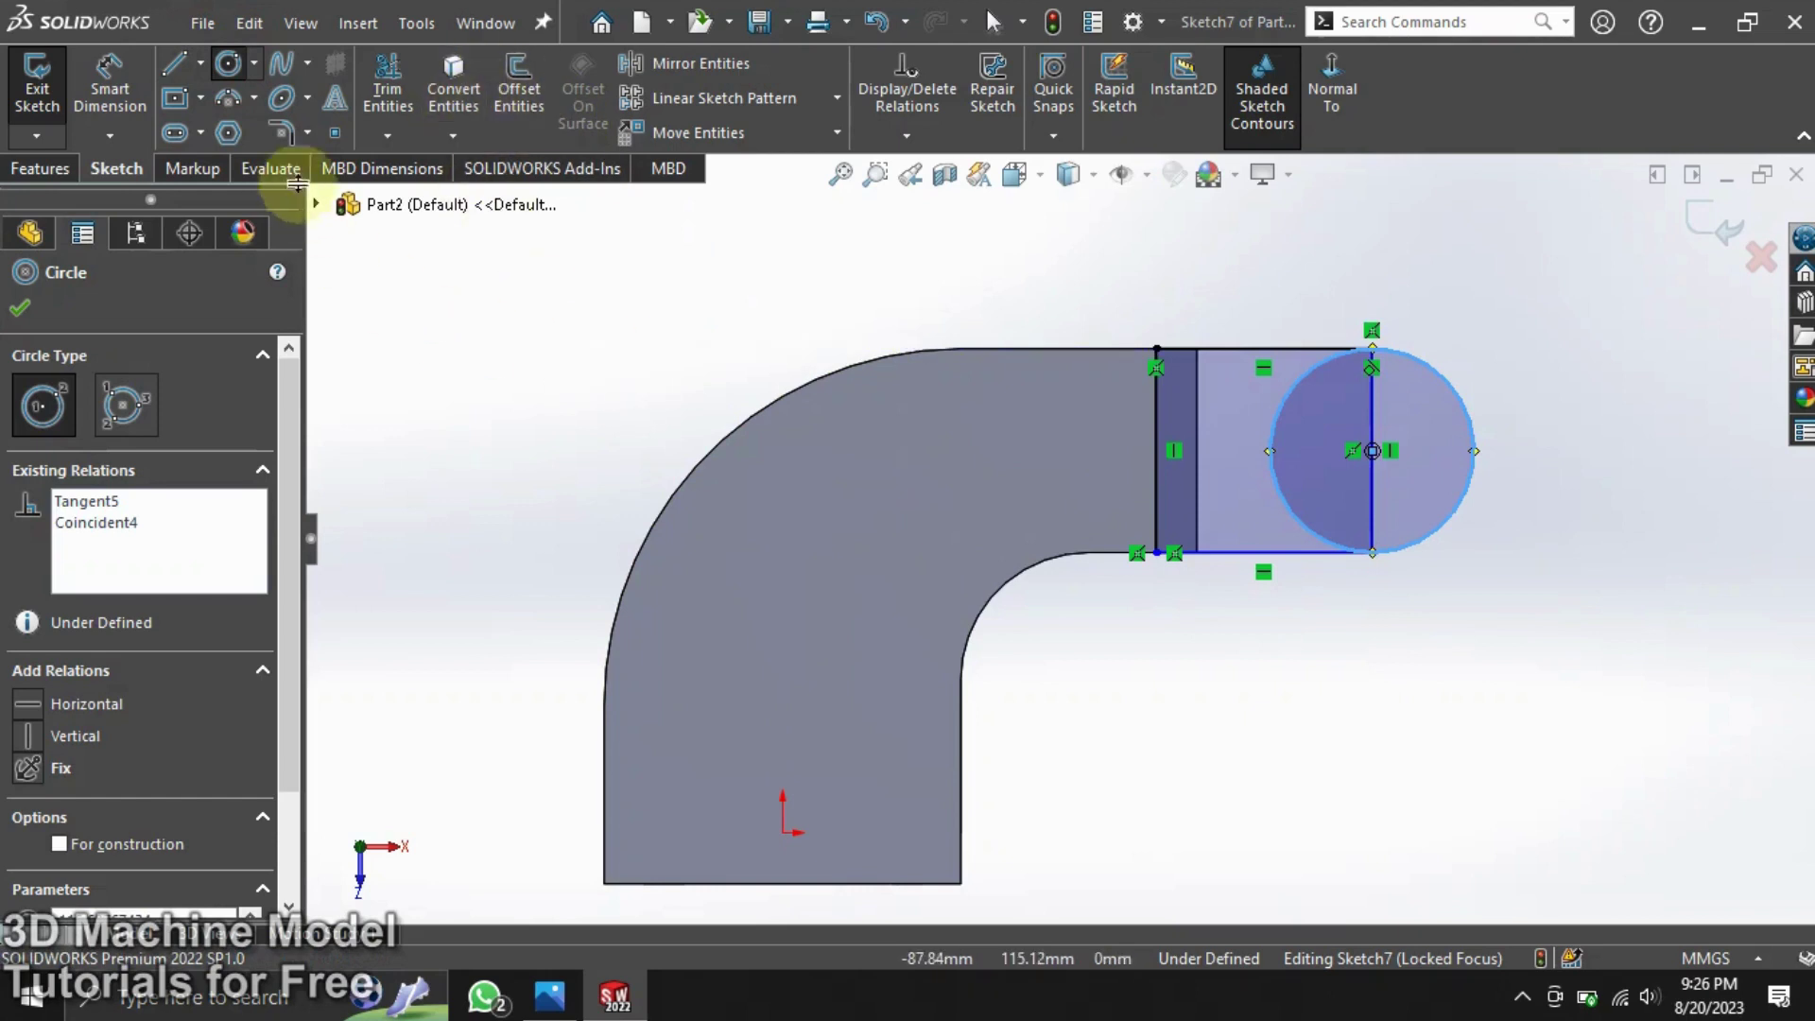
left_click(109, 85)
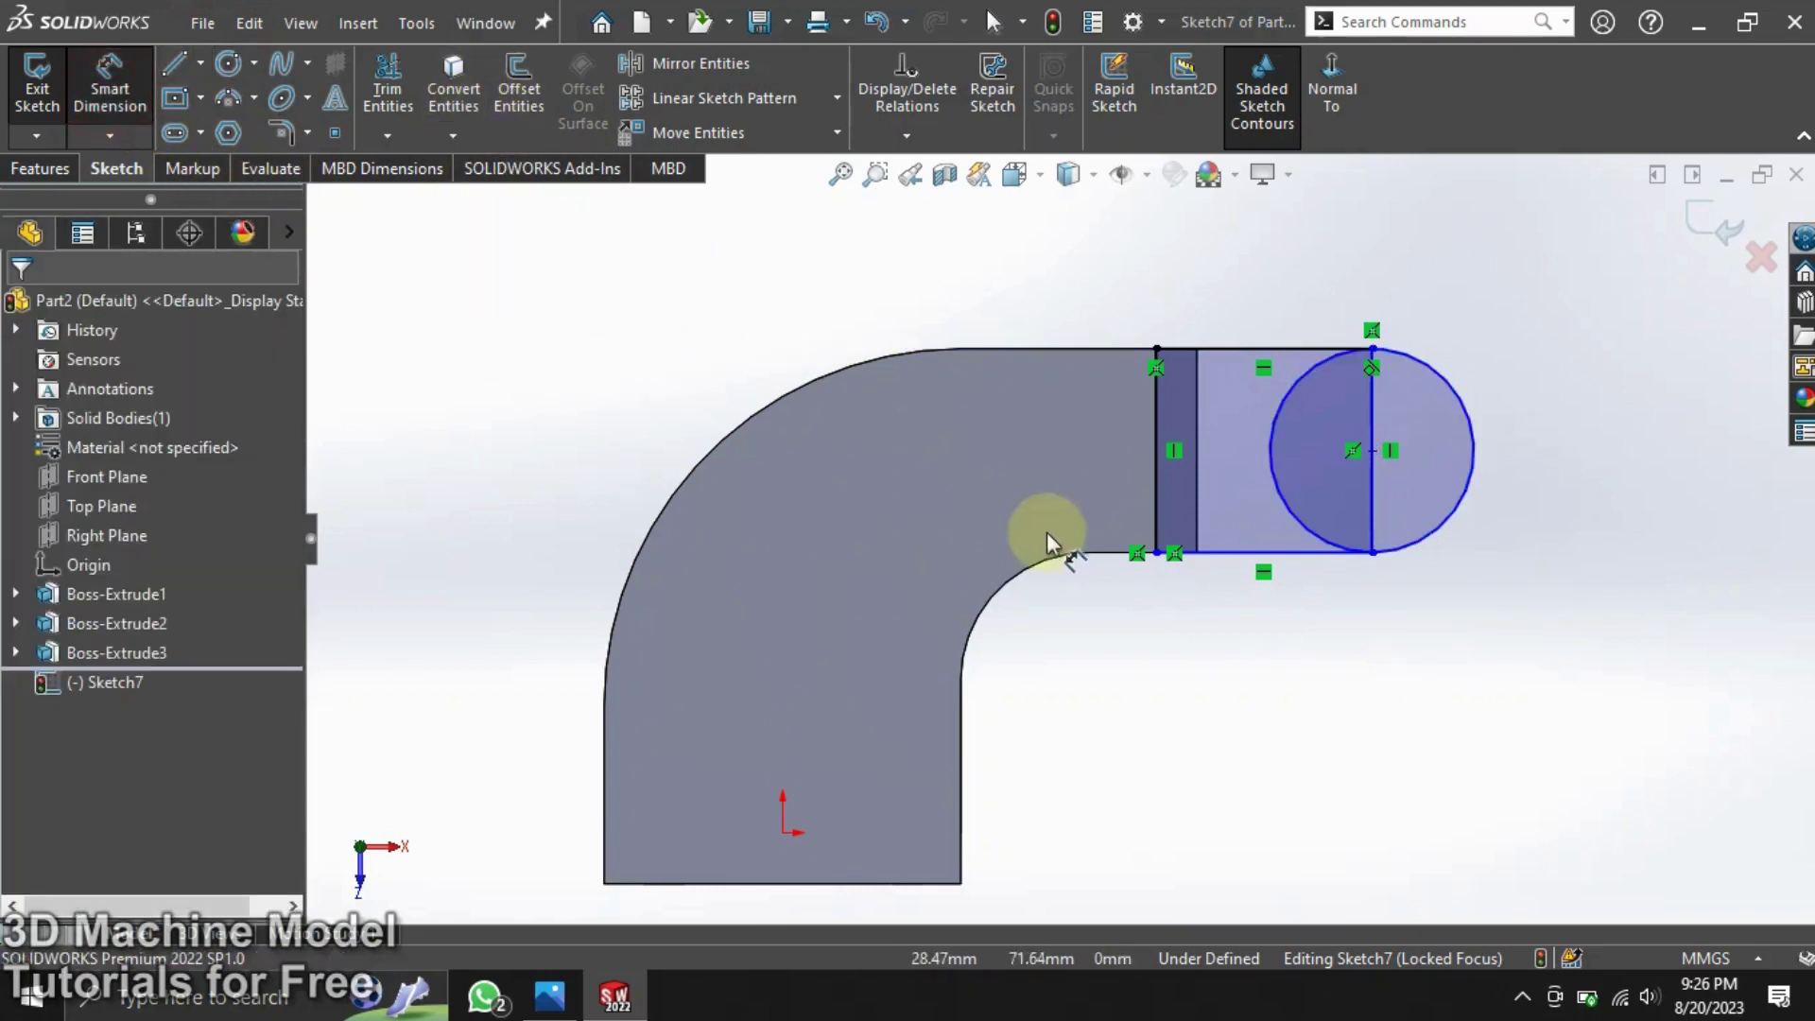
left_click(1250, 553)
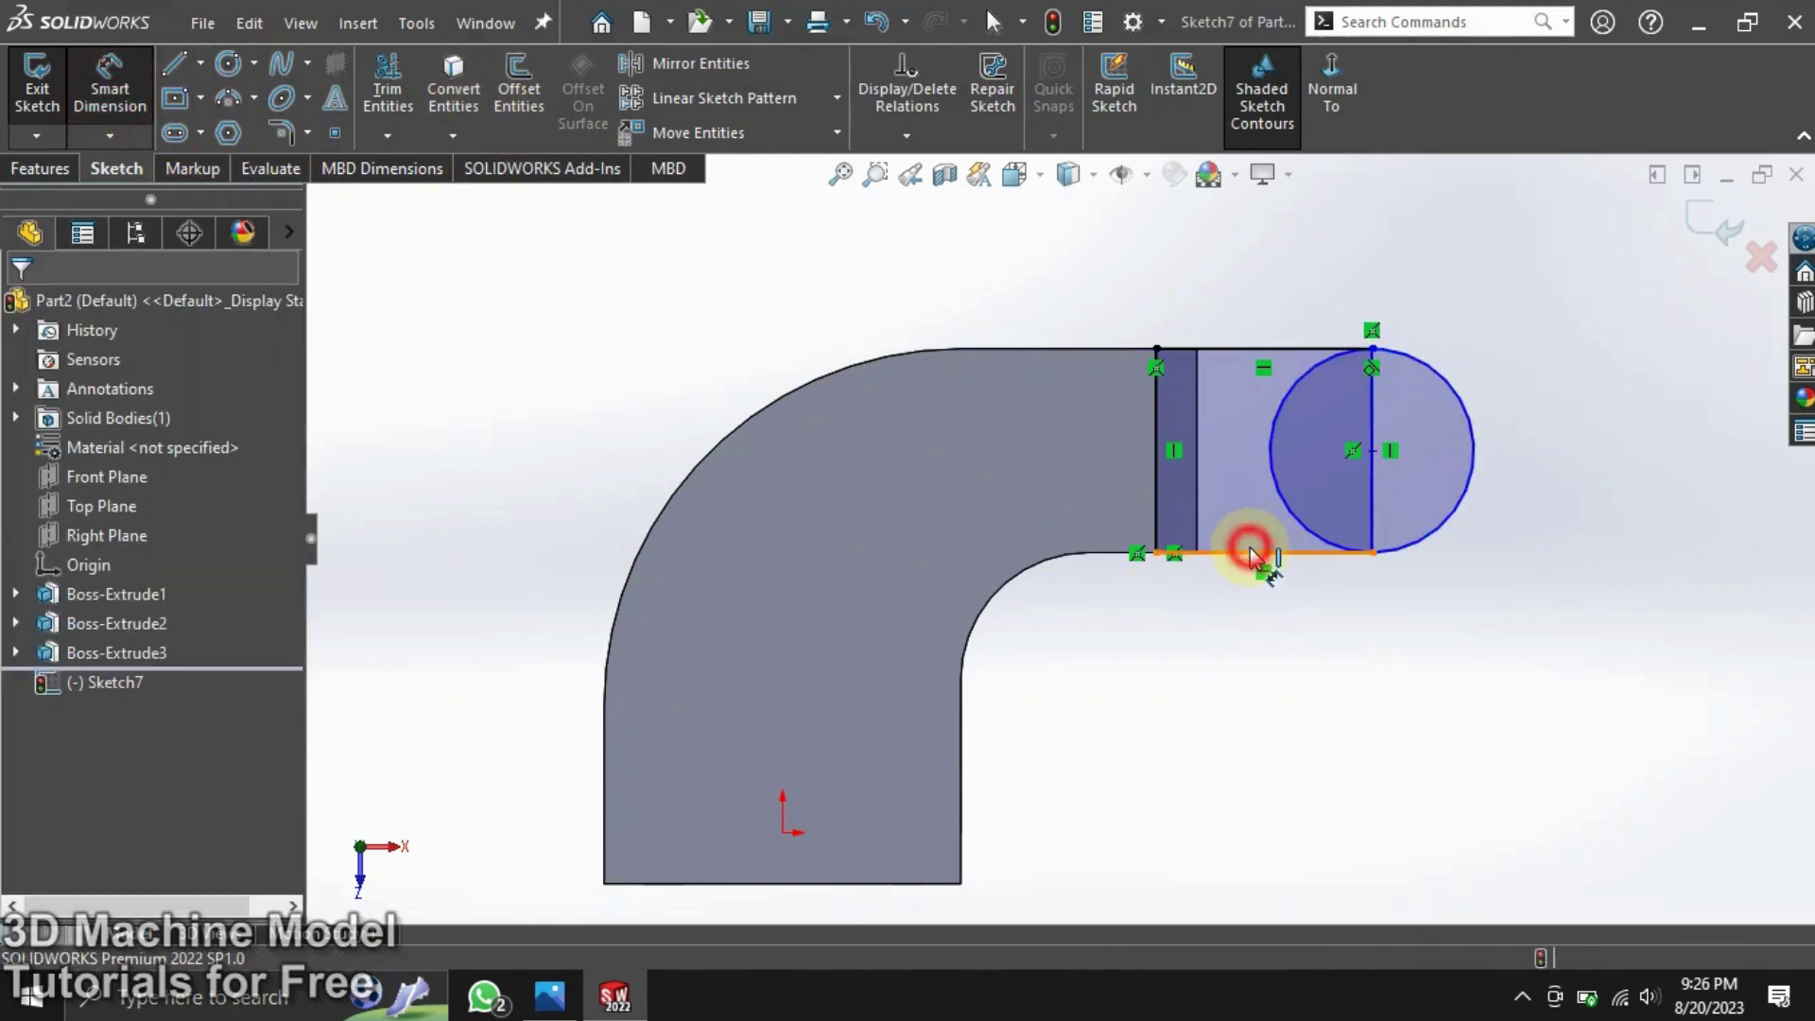
left_click(1248, 635)
type("30")
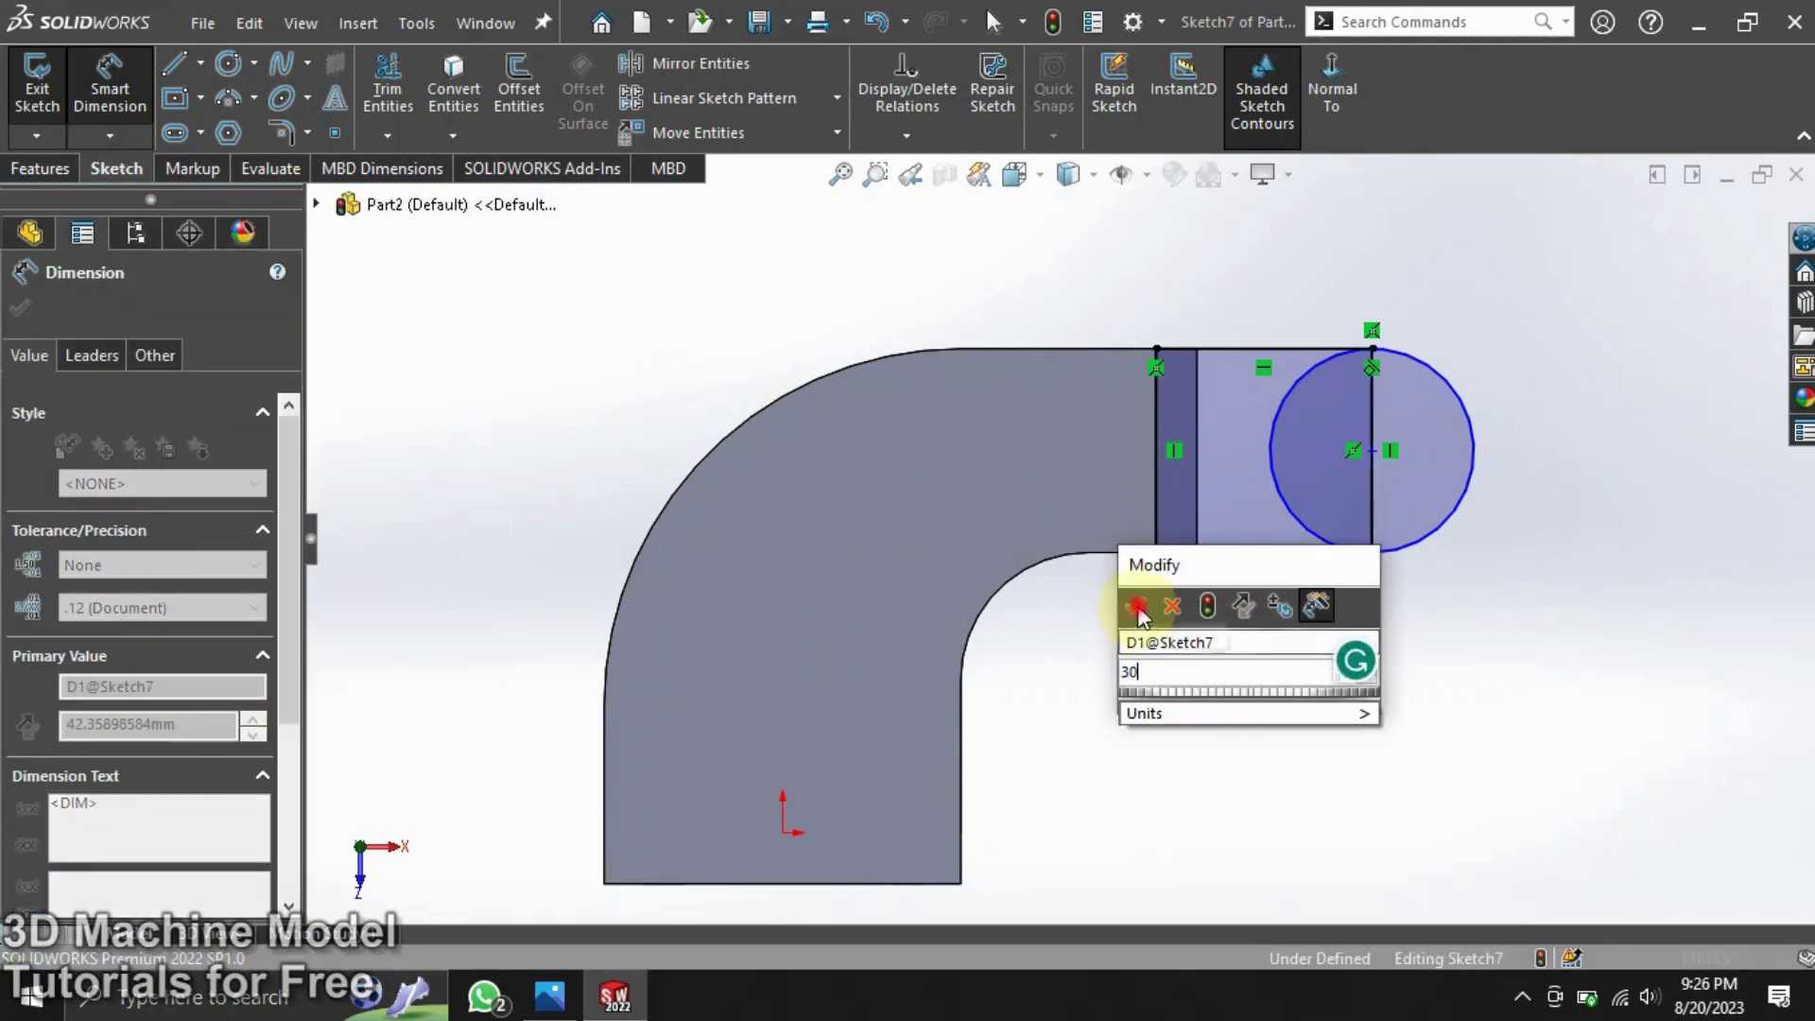
left_click(1135, 606)
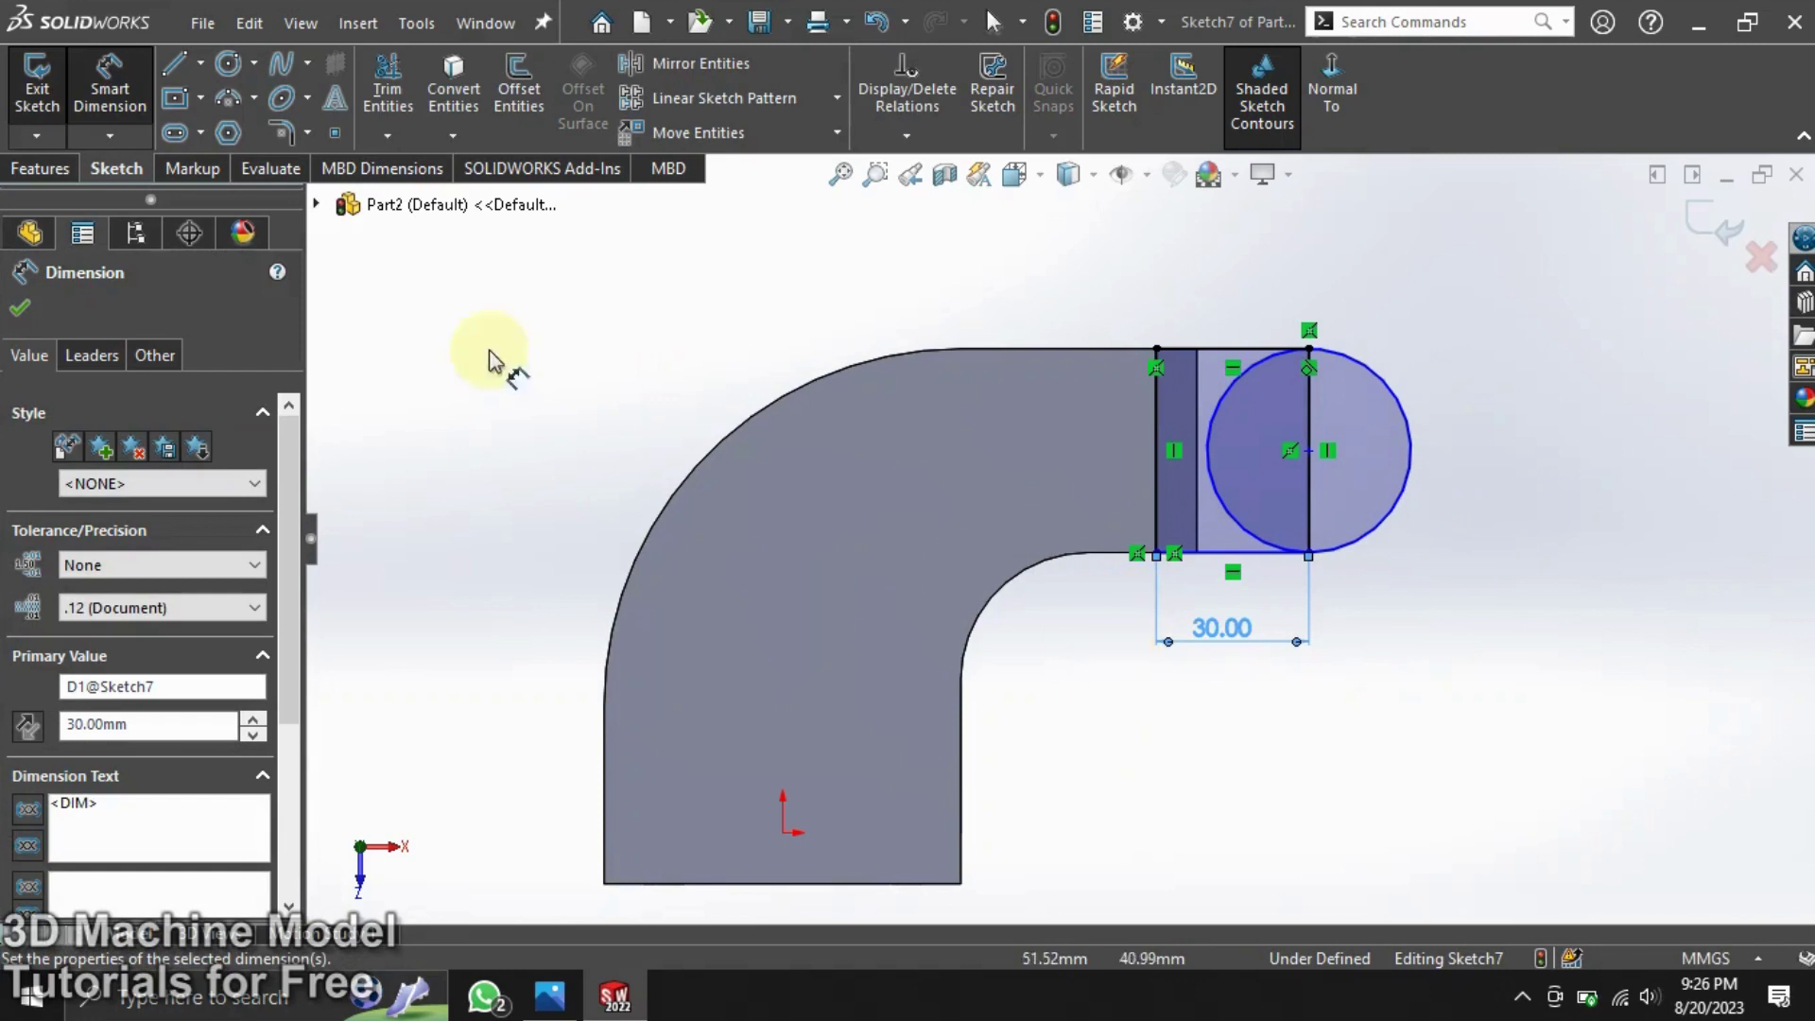
left_click(368, 85)
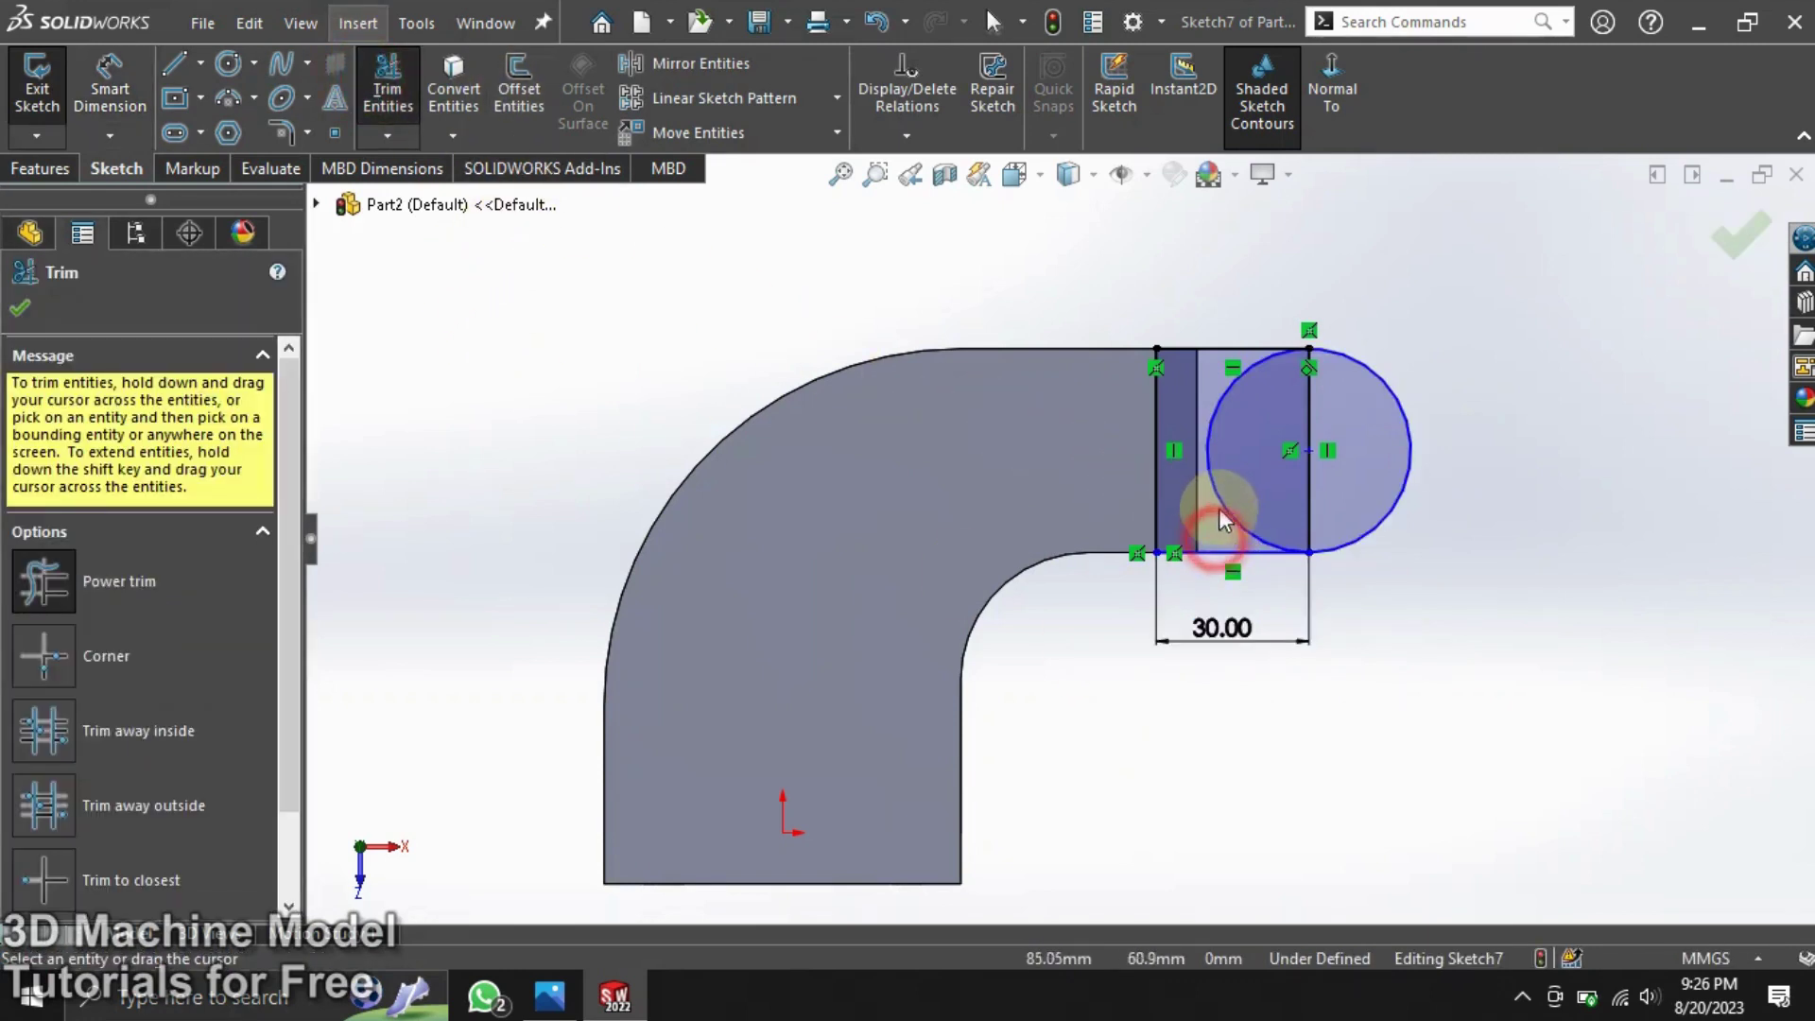
left_click_drag(1216, 539, 1319, 477)
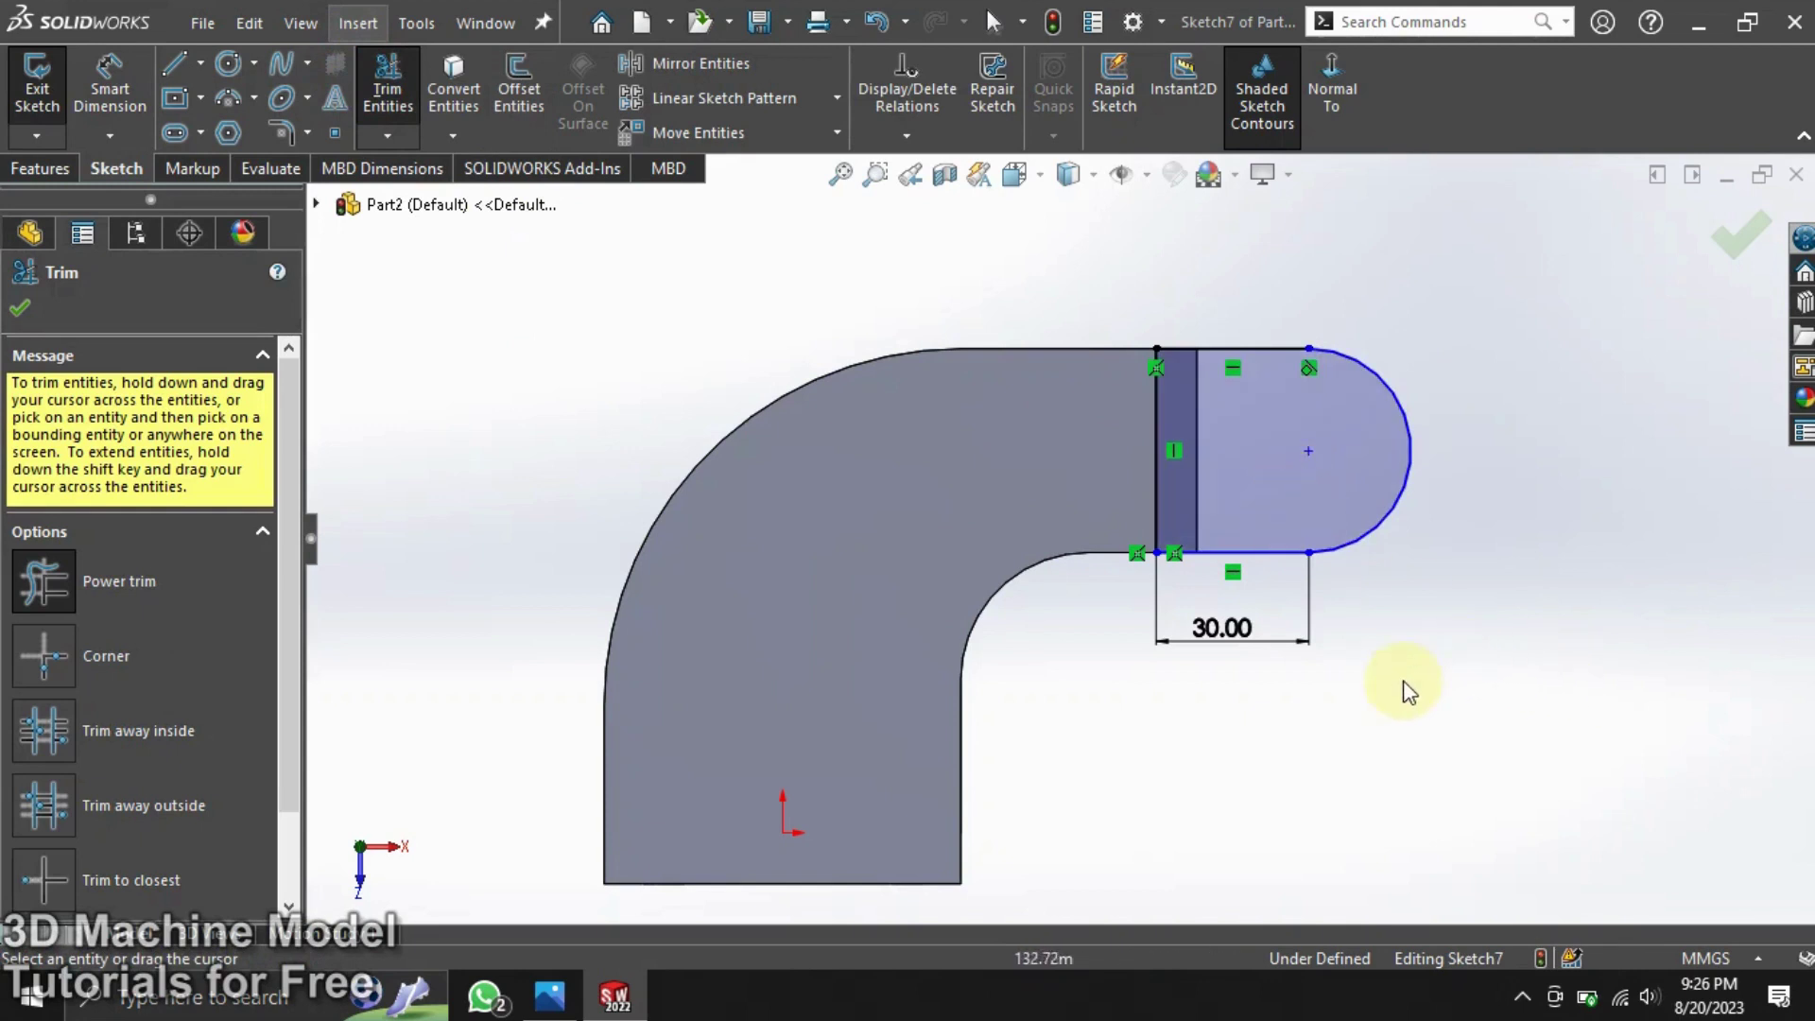
Step: Draw a hole circle centred on the rounded end, undoing a misplaced first attempt
left_click(228, 64)
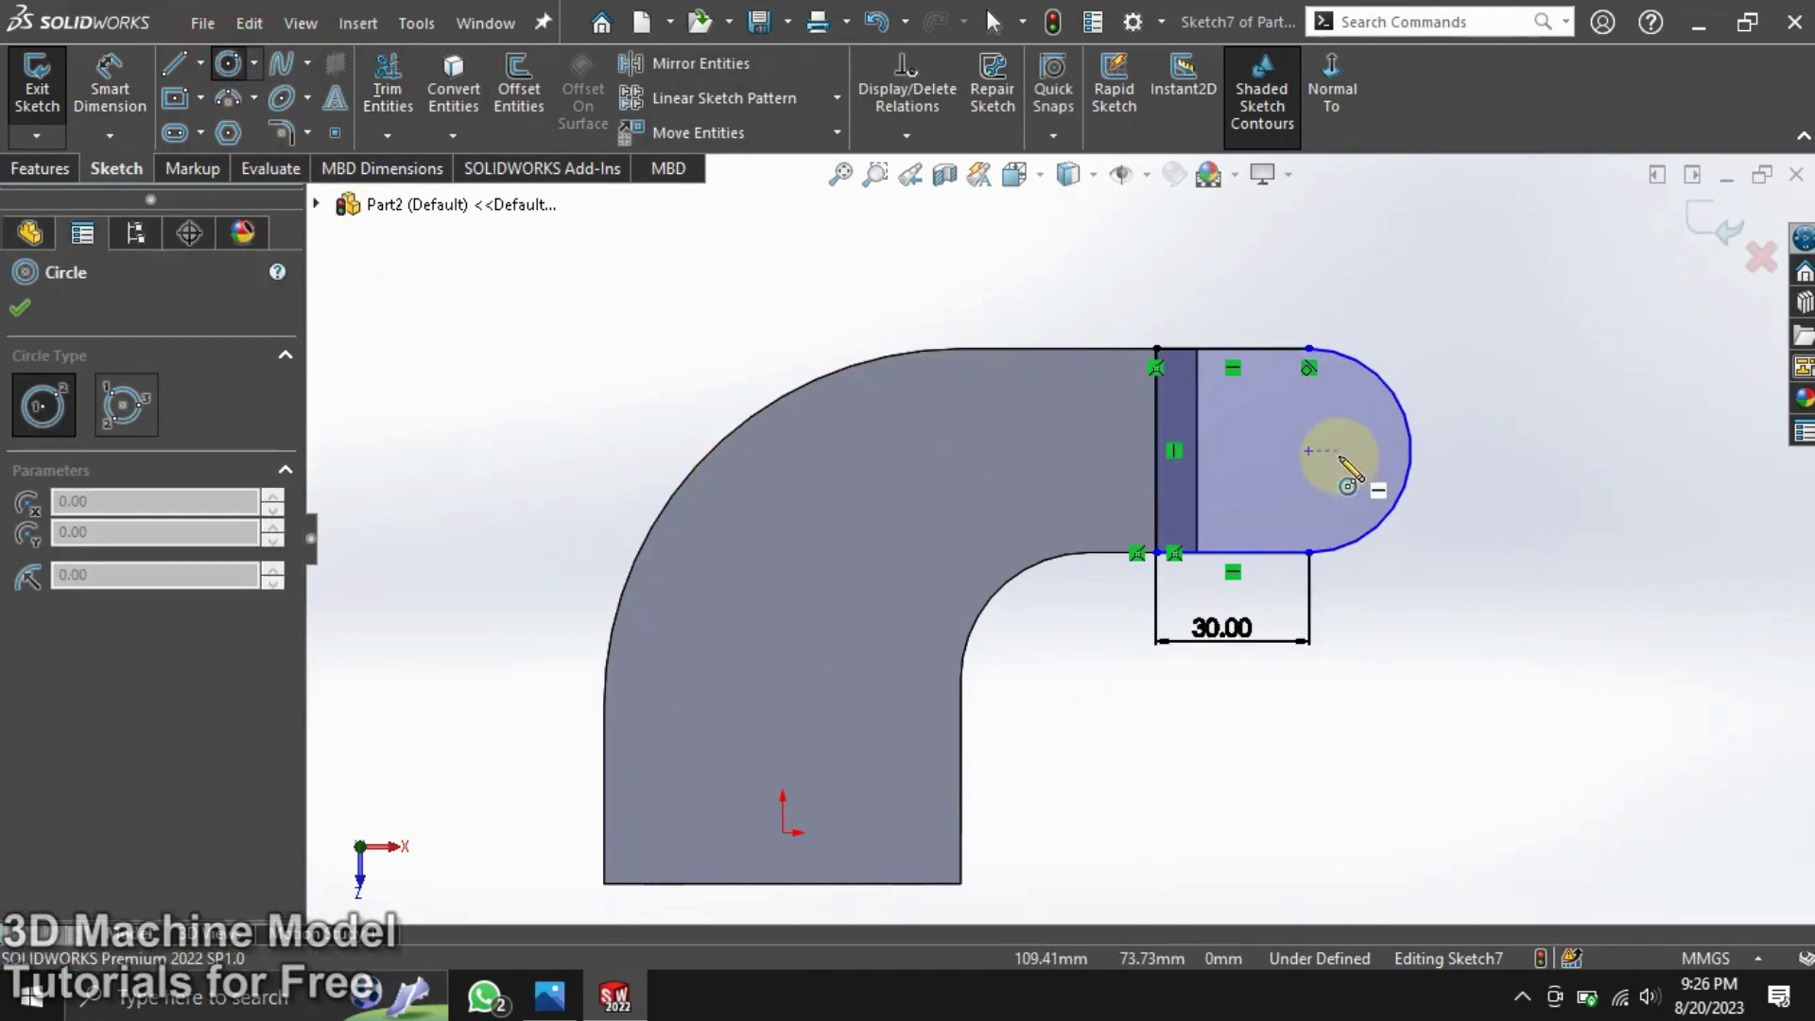
left_click(1297, 451)
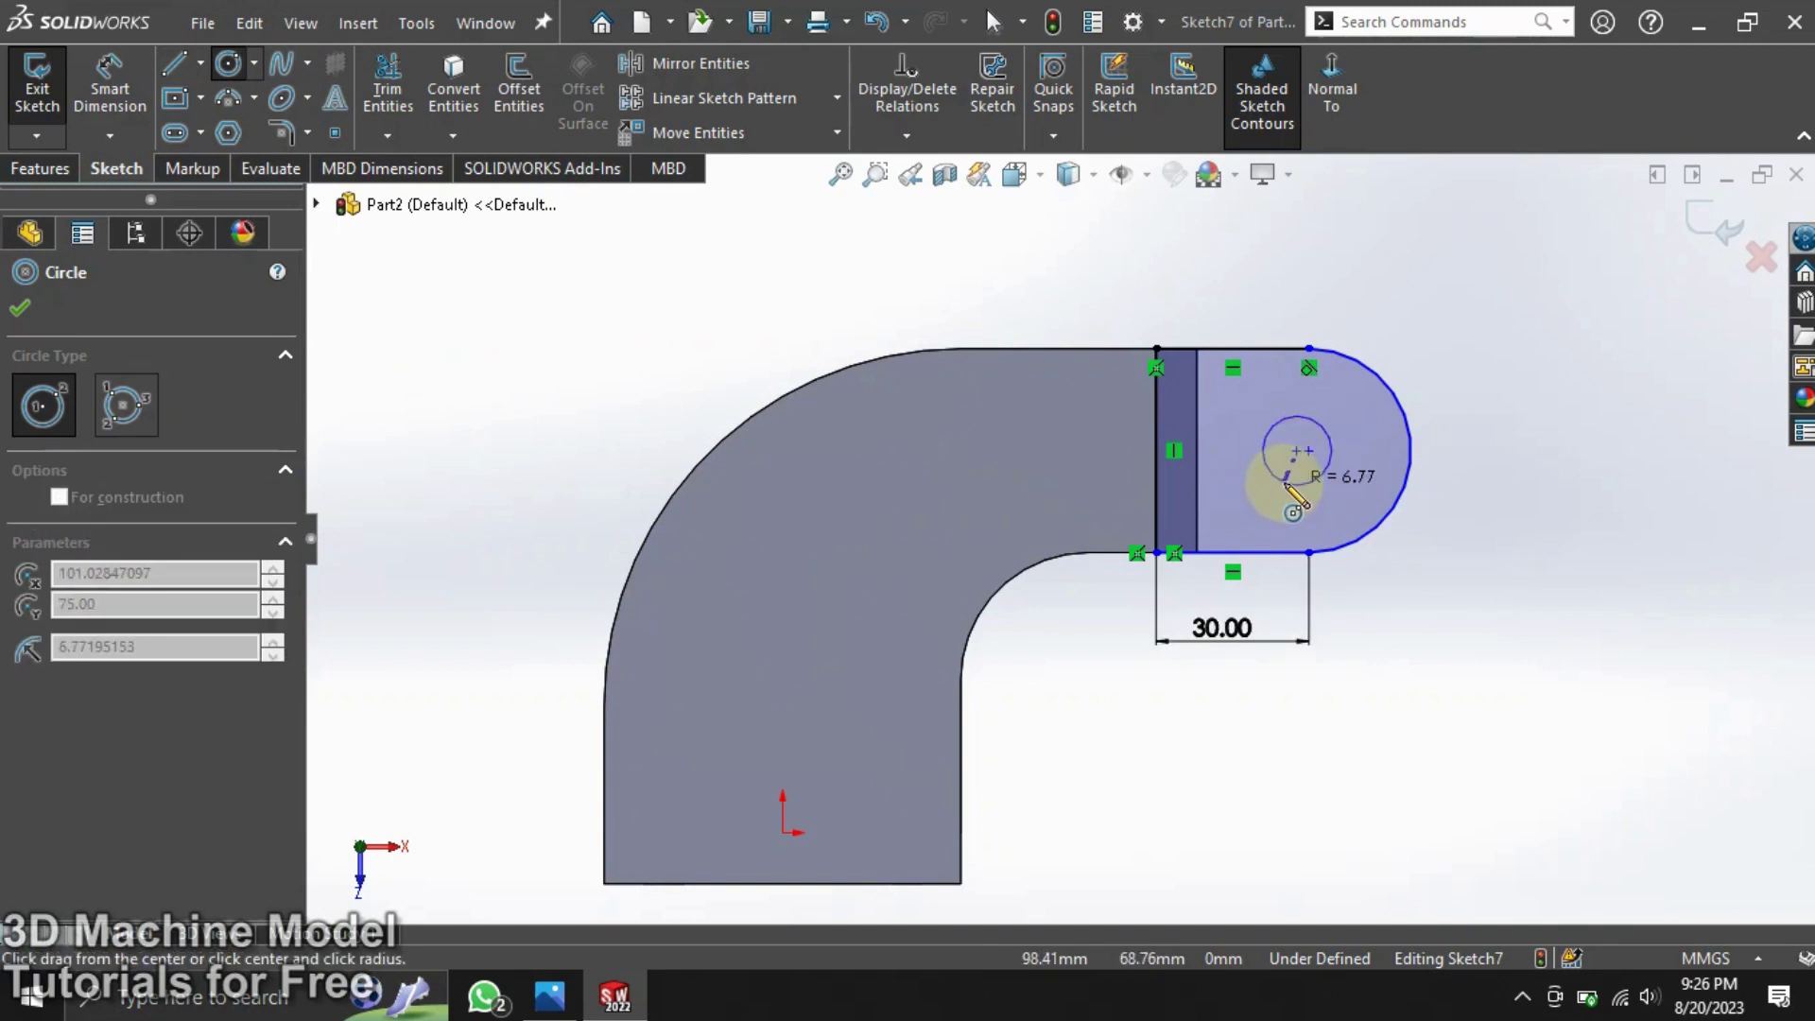
left_click(1286, 486)
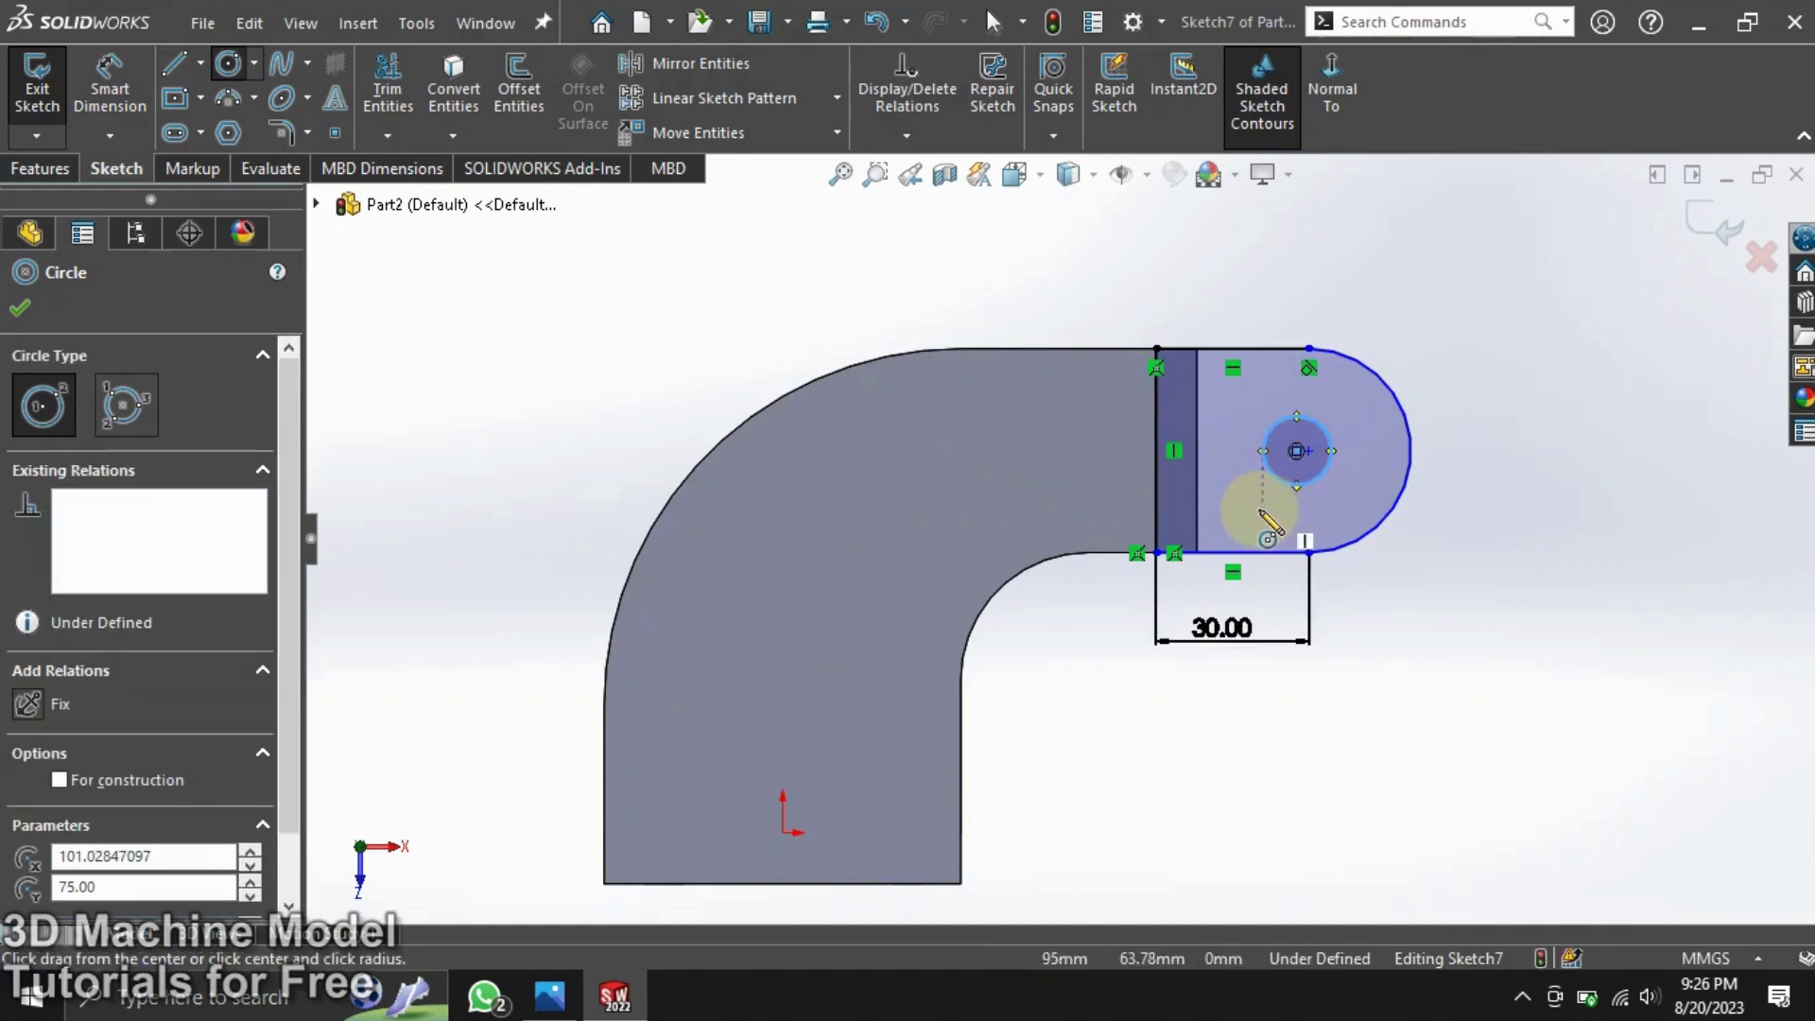
key("Escape")
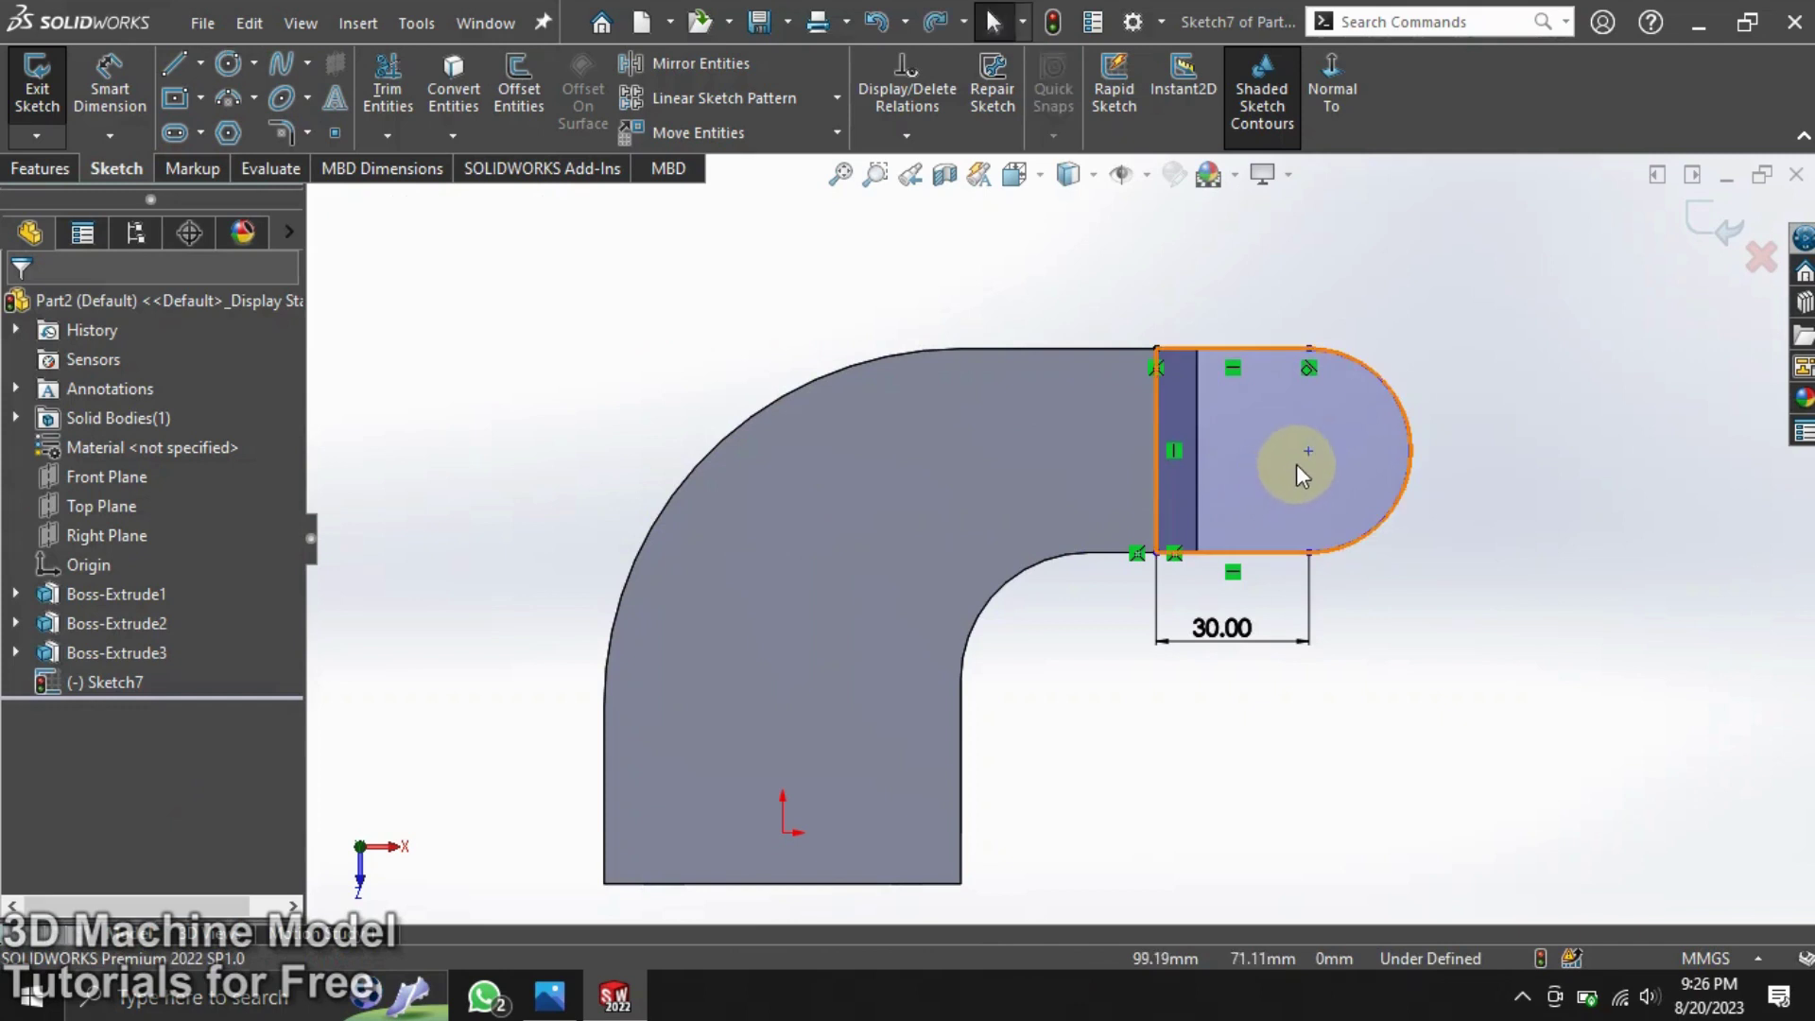
key("ctrl+z")
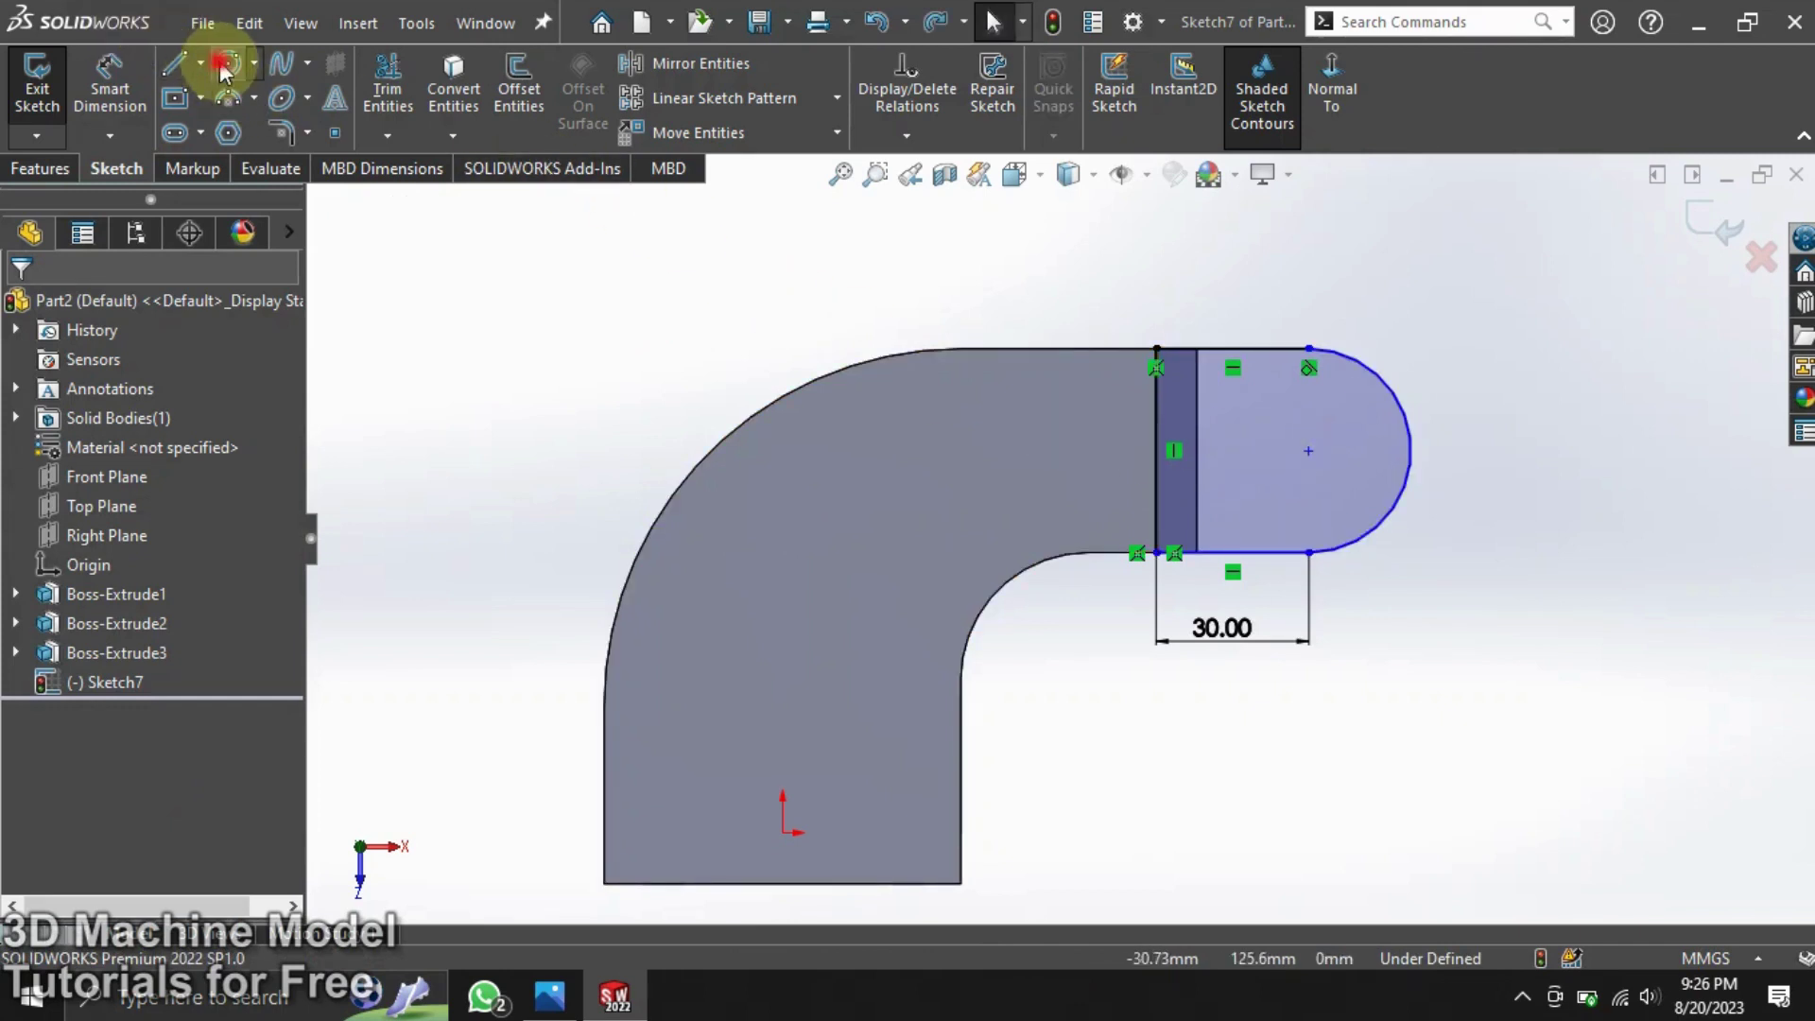
left_click(223, 68)
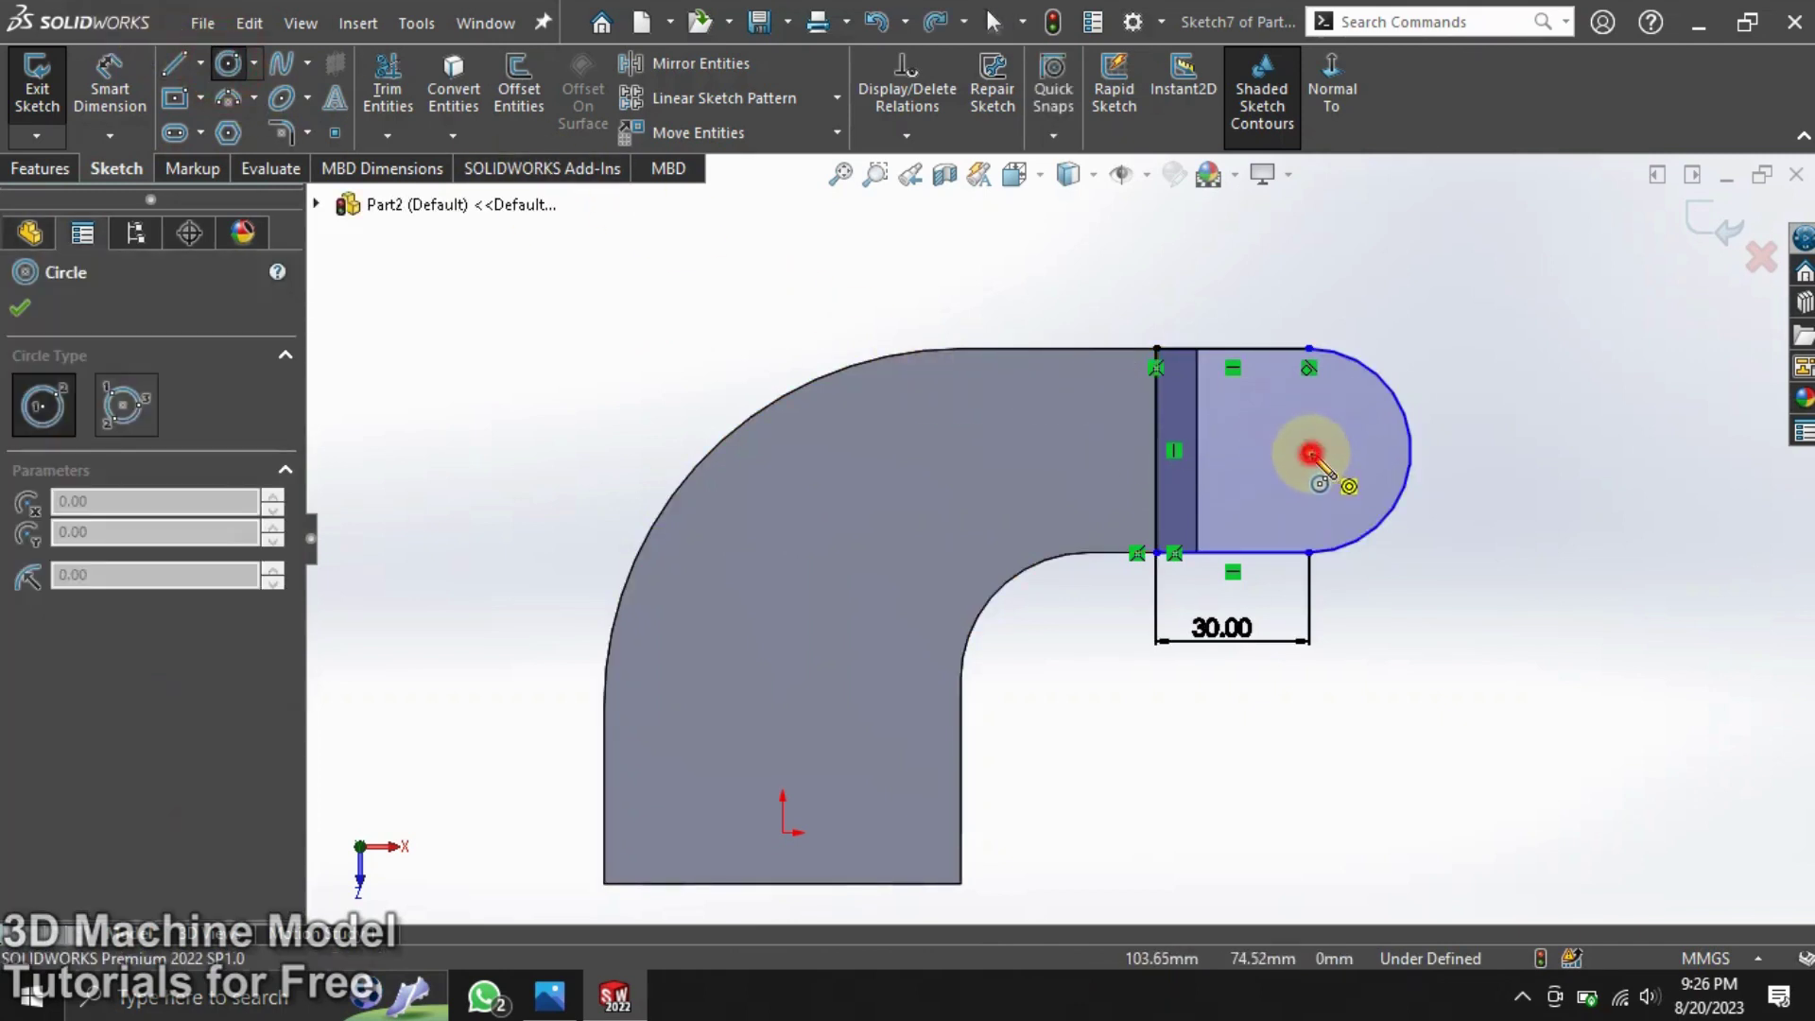
left_click(1309, 454)
left_click(1308, 405)
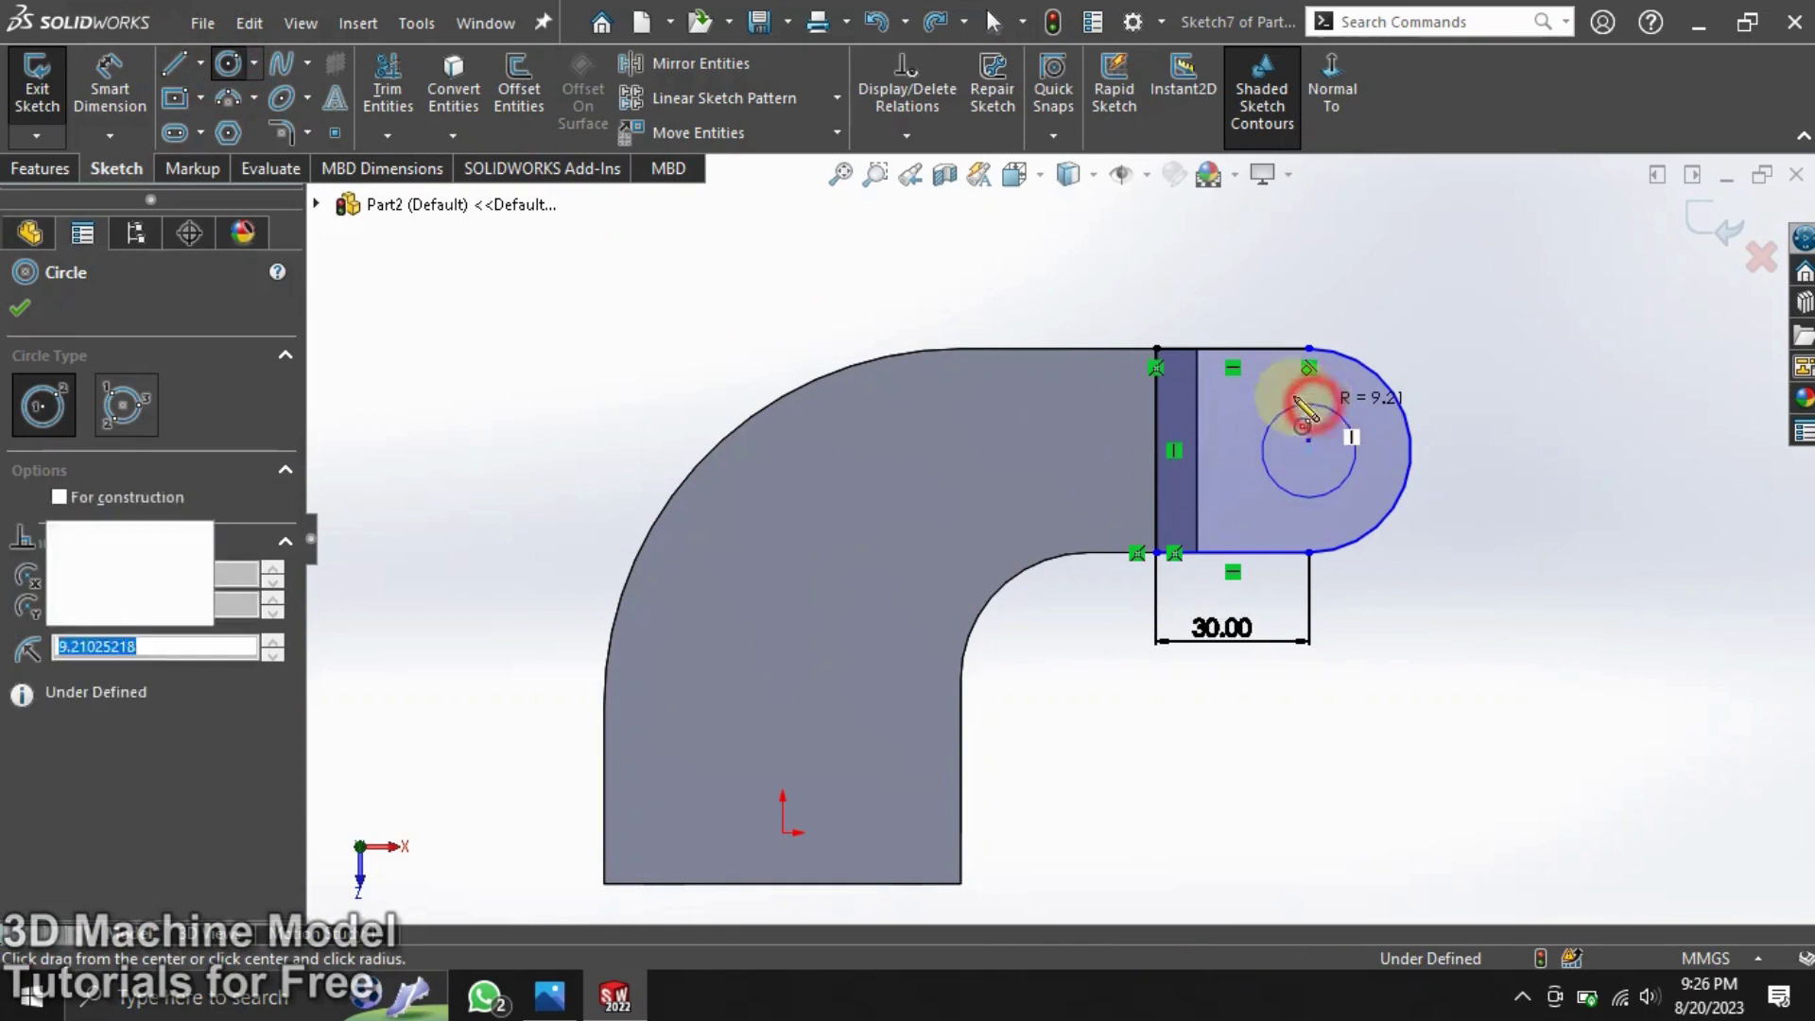
Step: Dimension the hole circle to 17.5 mm diameter and exit the sketch
left_click(121, 87)
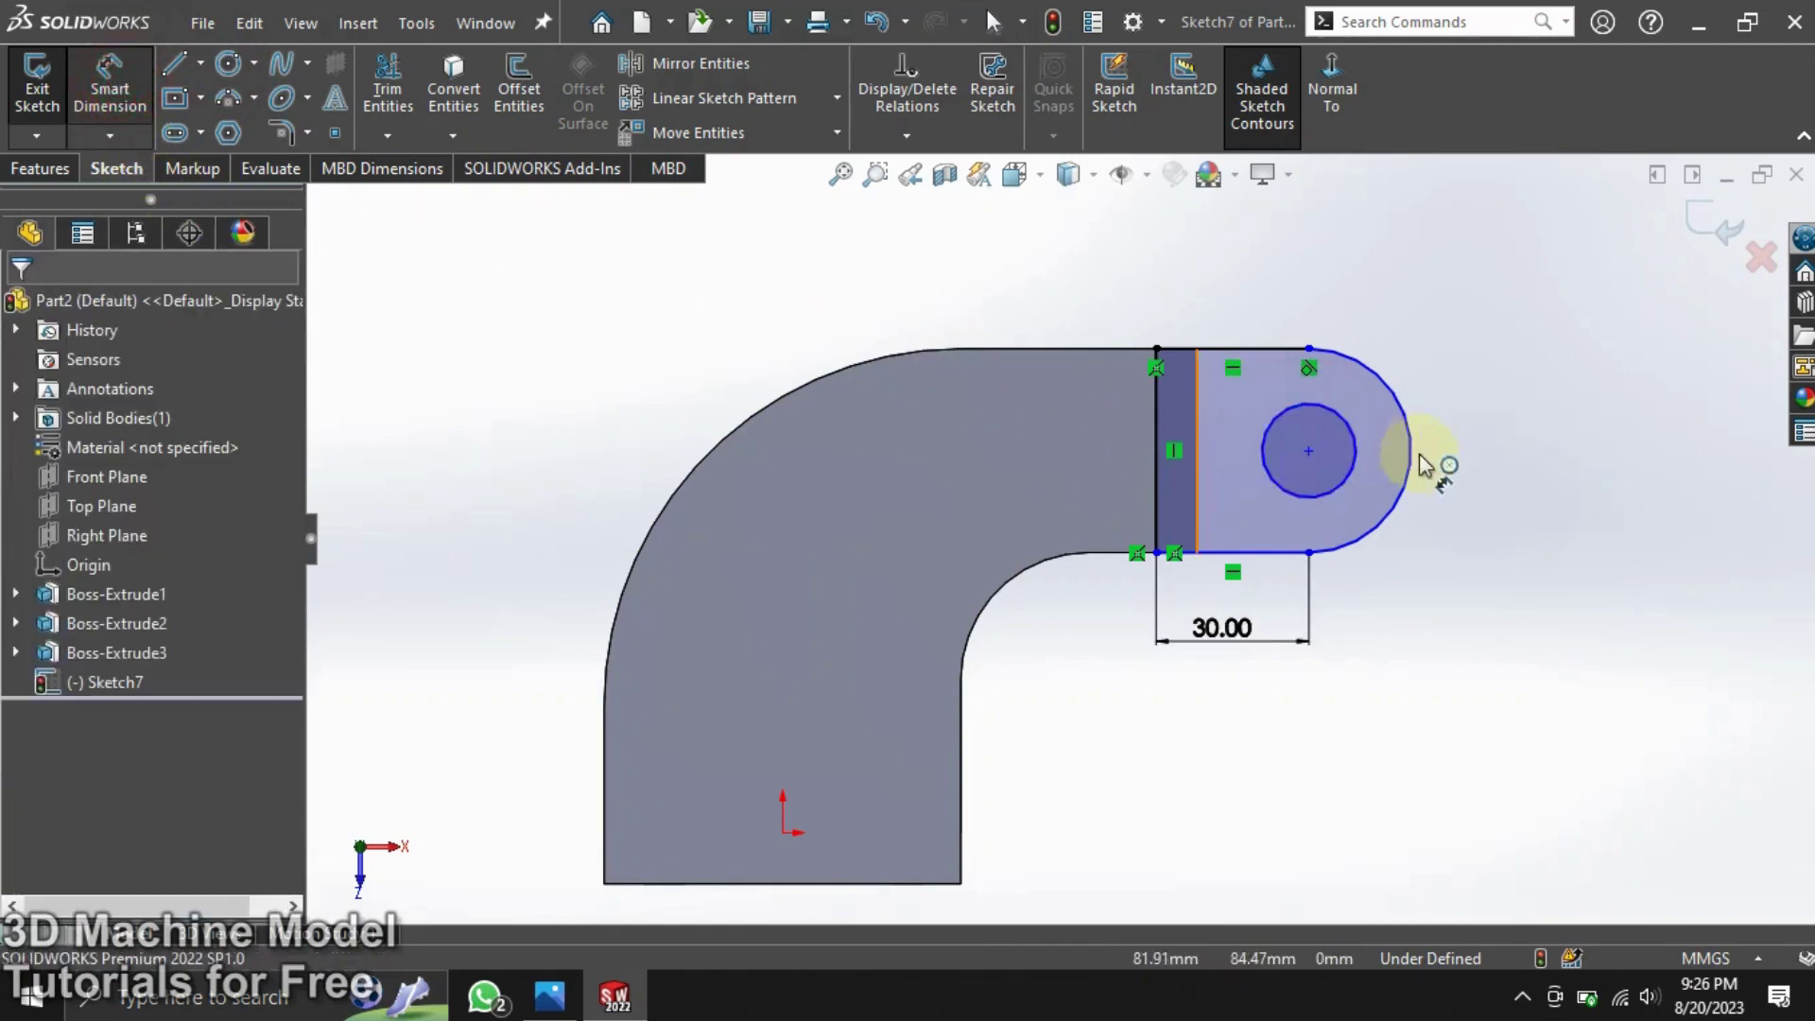
left_click(1381, 556)
left_click(1404, 566)
type("17")
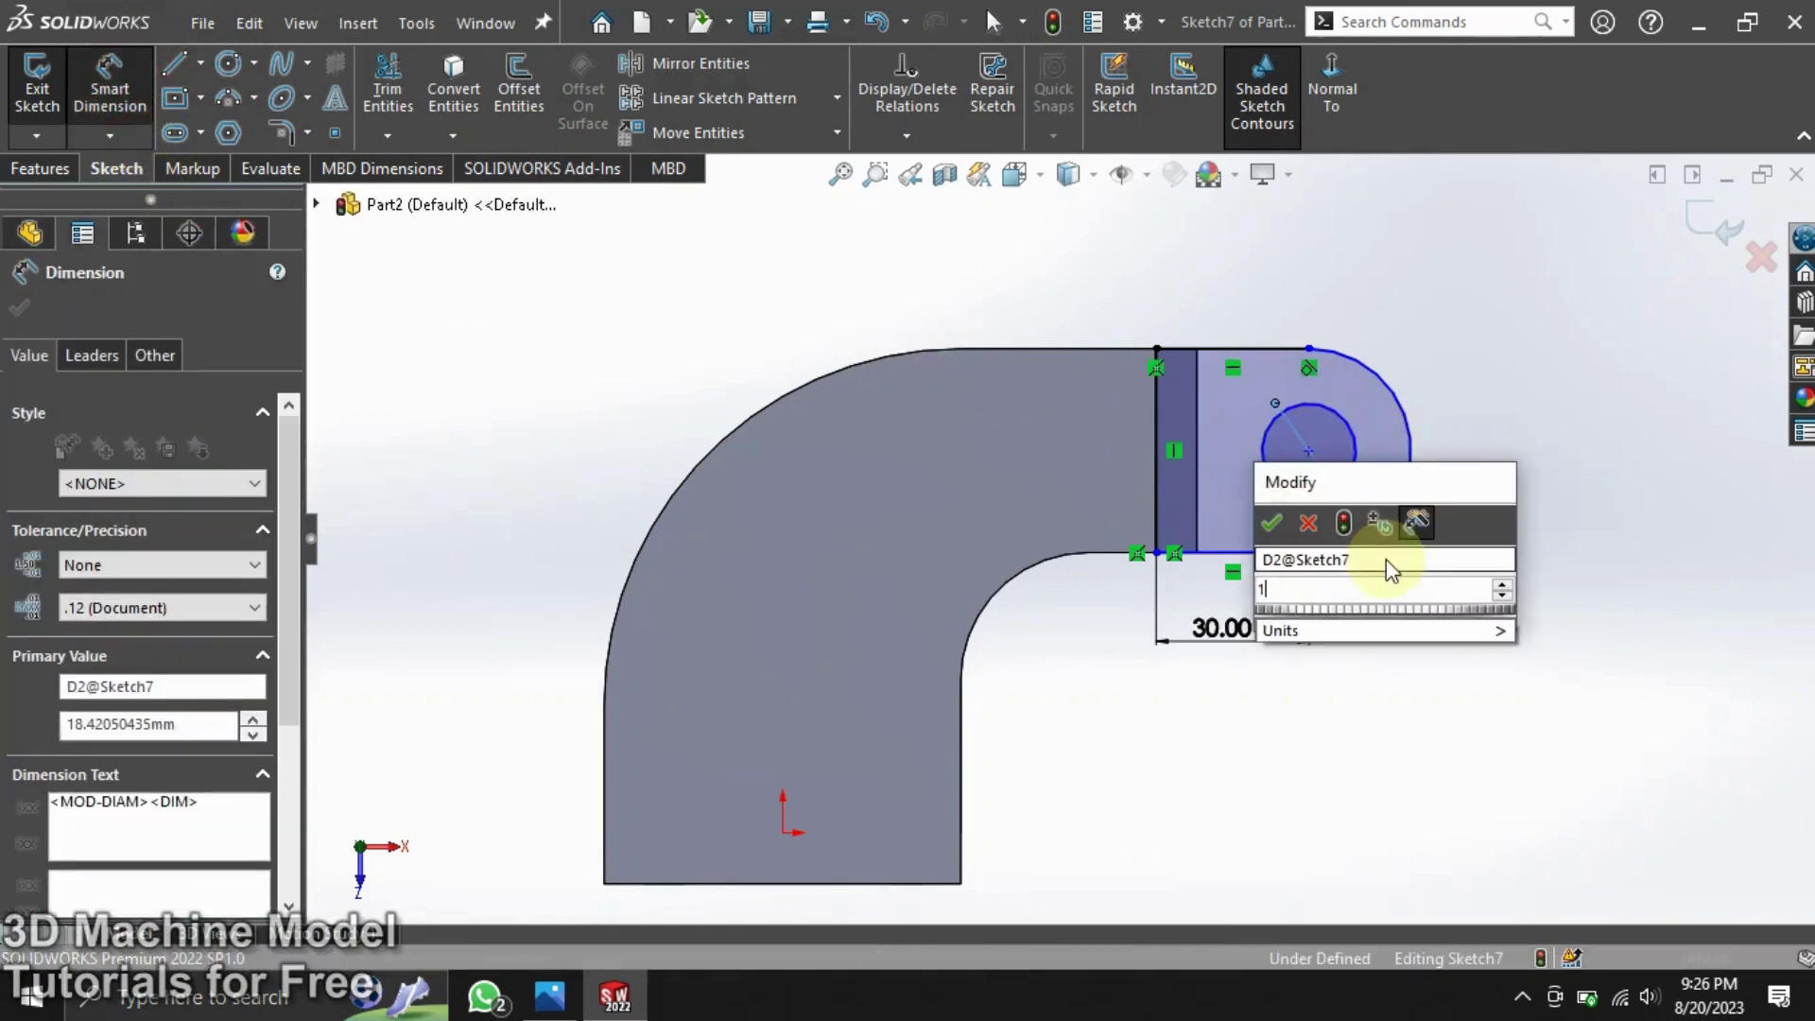
type(".")
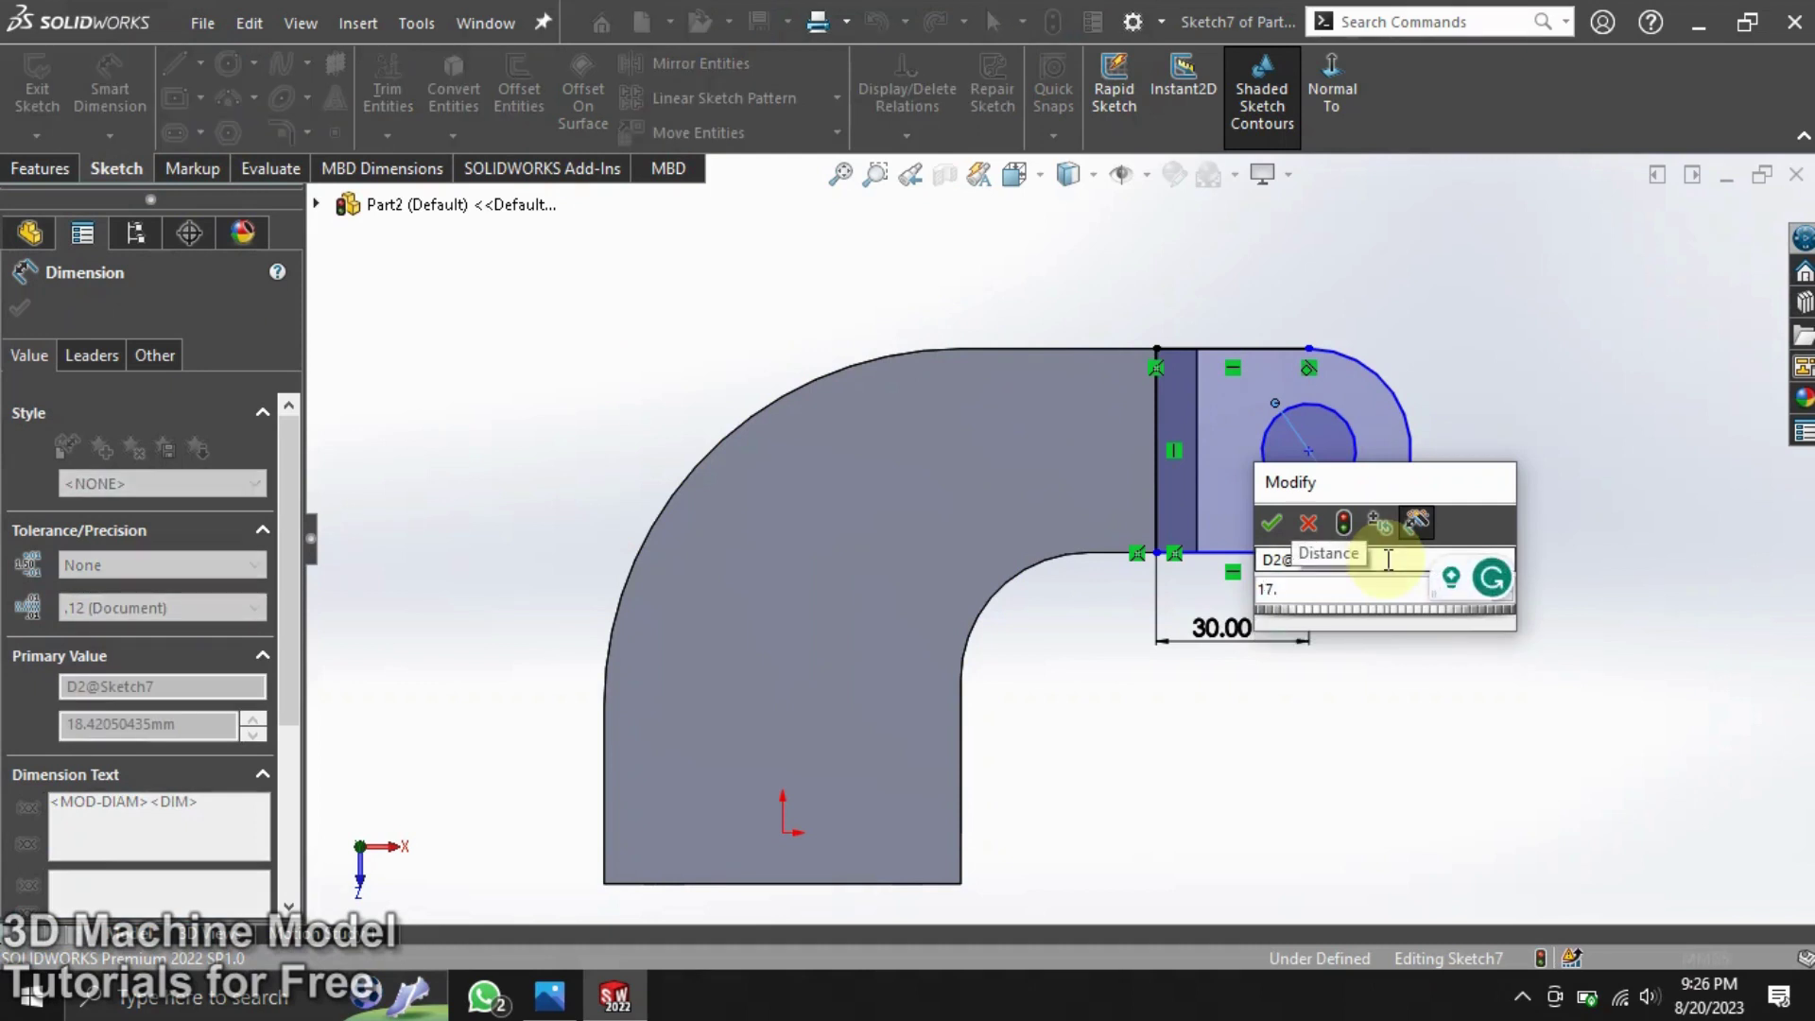
type("5")
left_click(1267, 521)
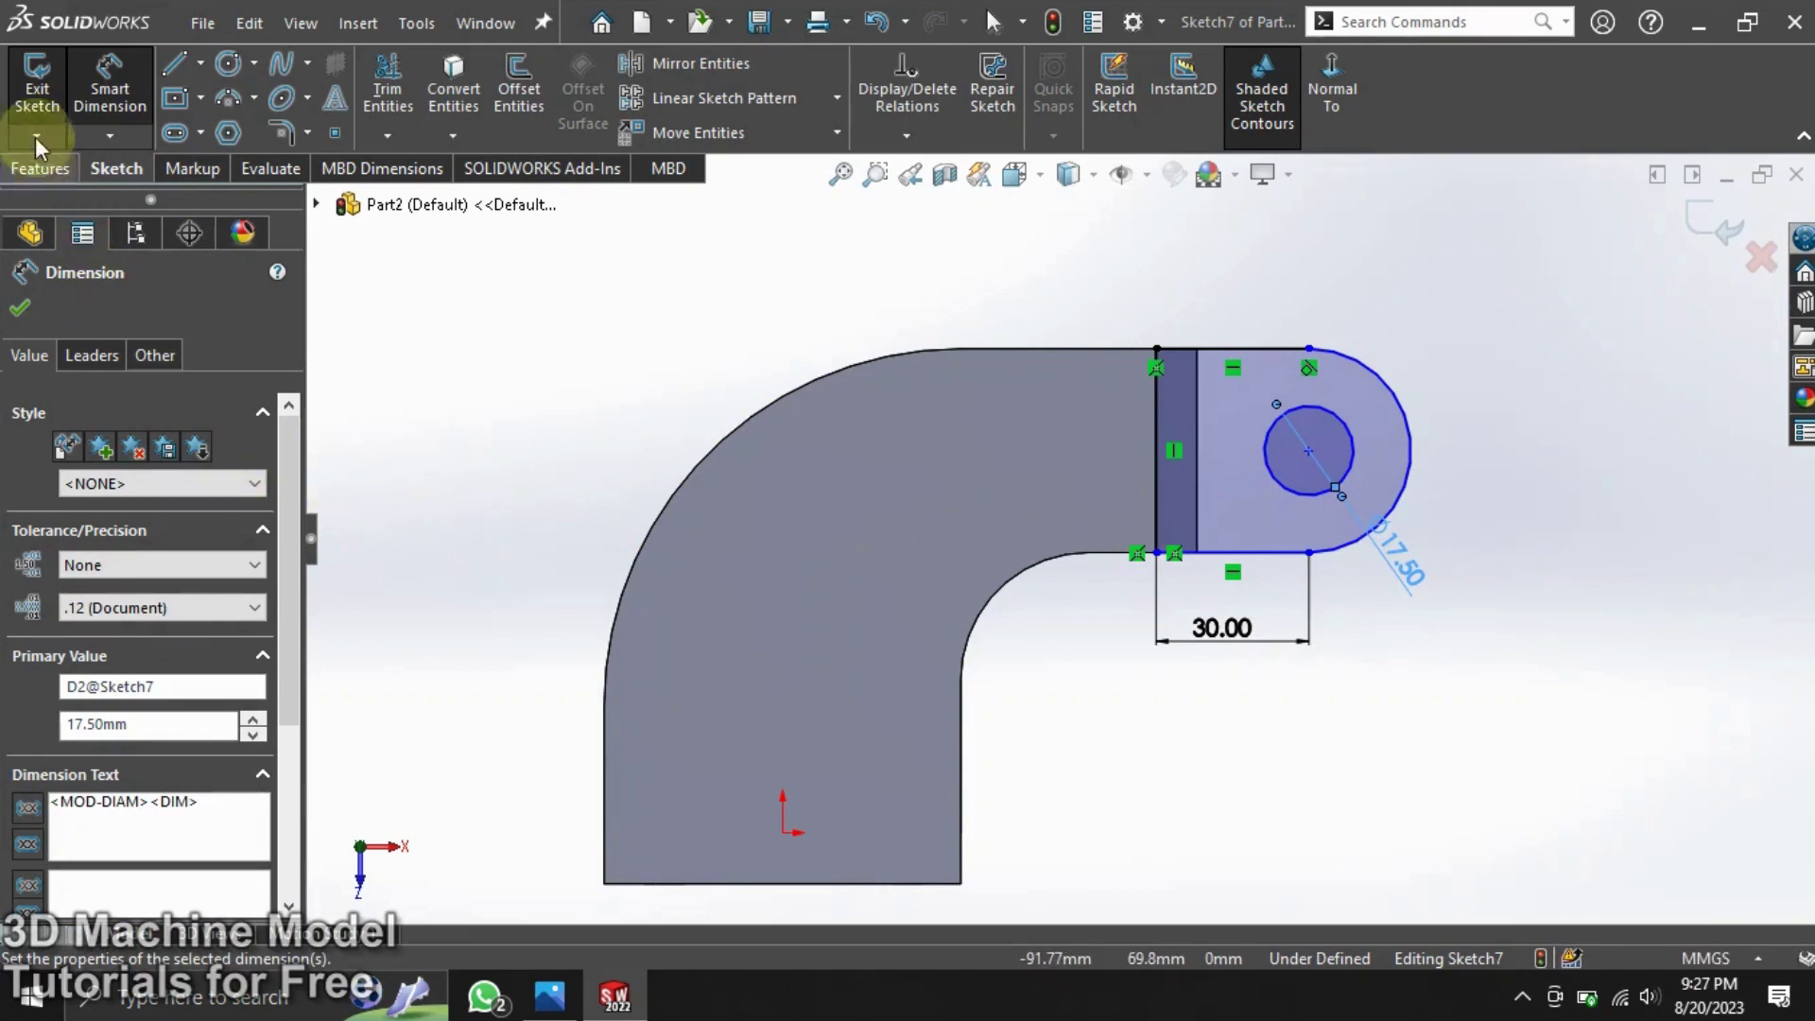
left_click(37, 85)
Step: Extrude Sketch7 10 mm in the reversed direction into Boss-Extrude4, a holed lug
left_click(36, 170)
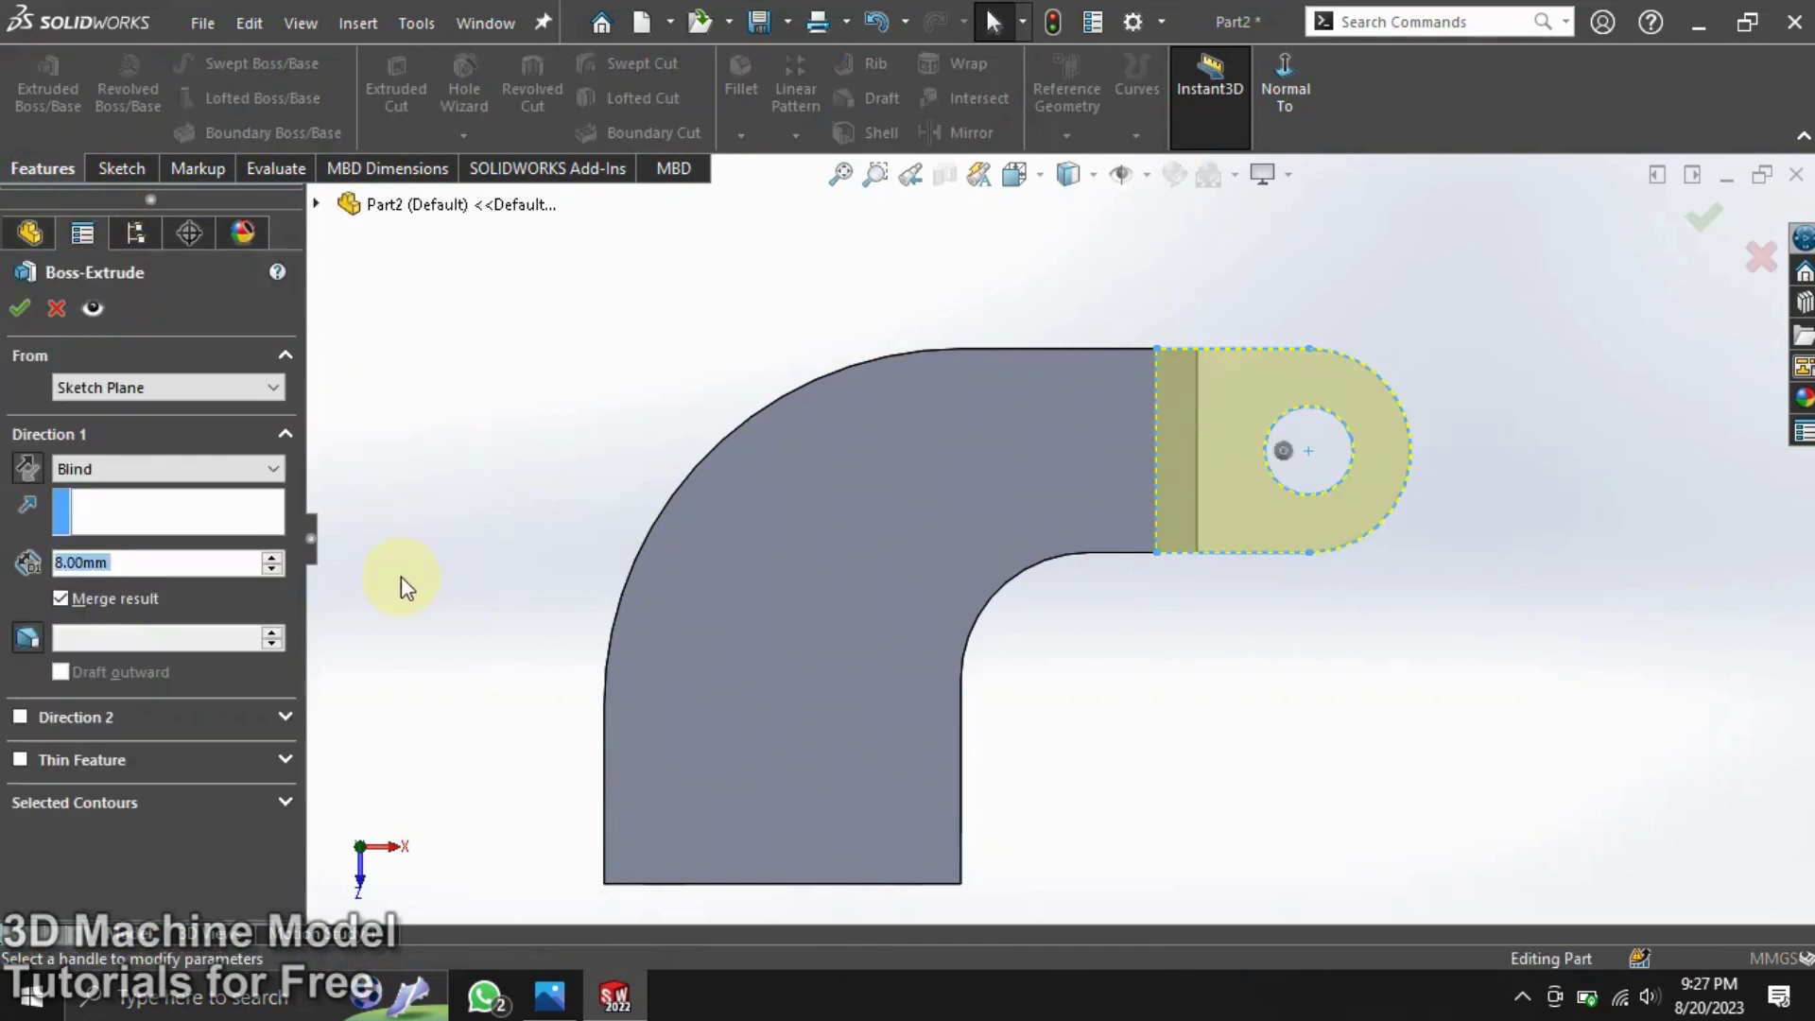
left_click(265, 548)
type("10")
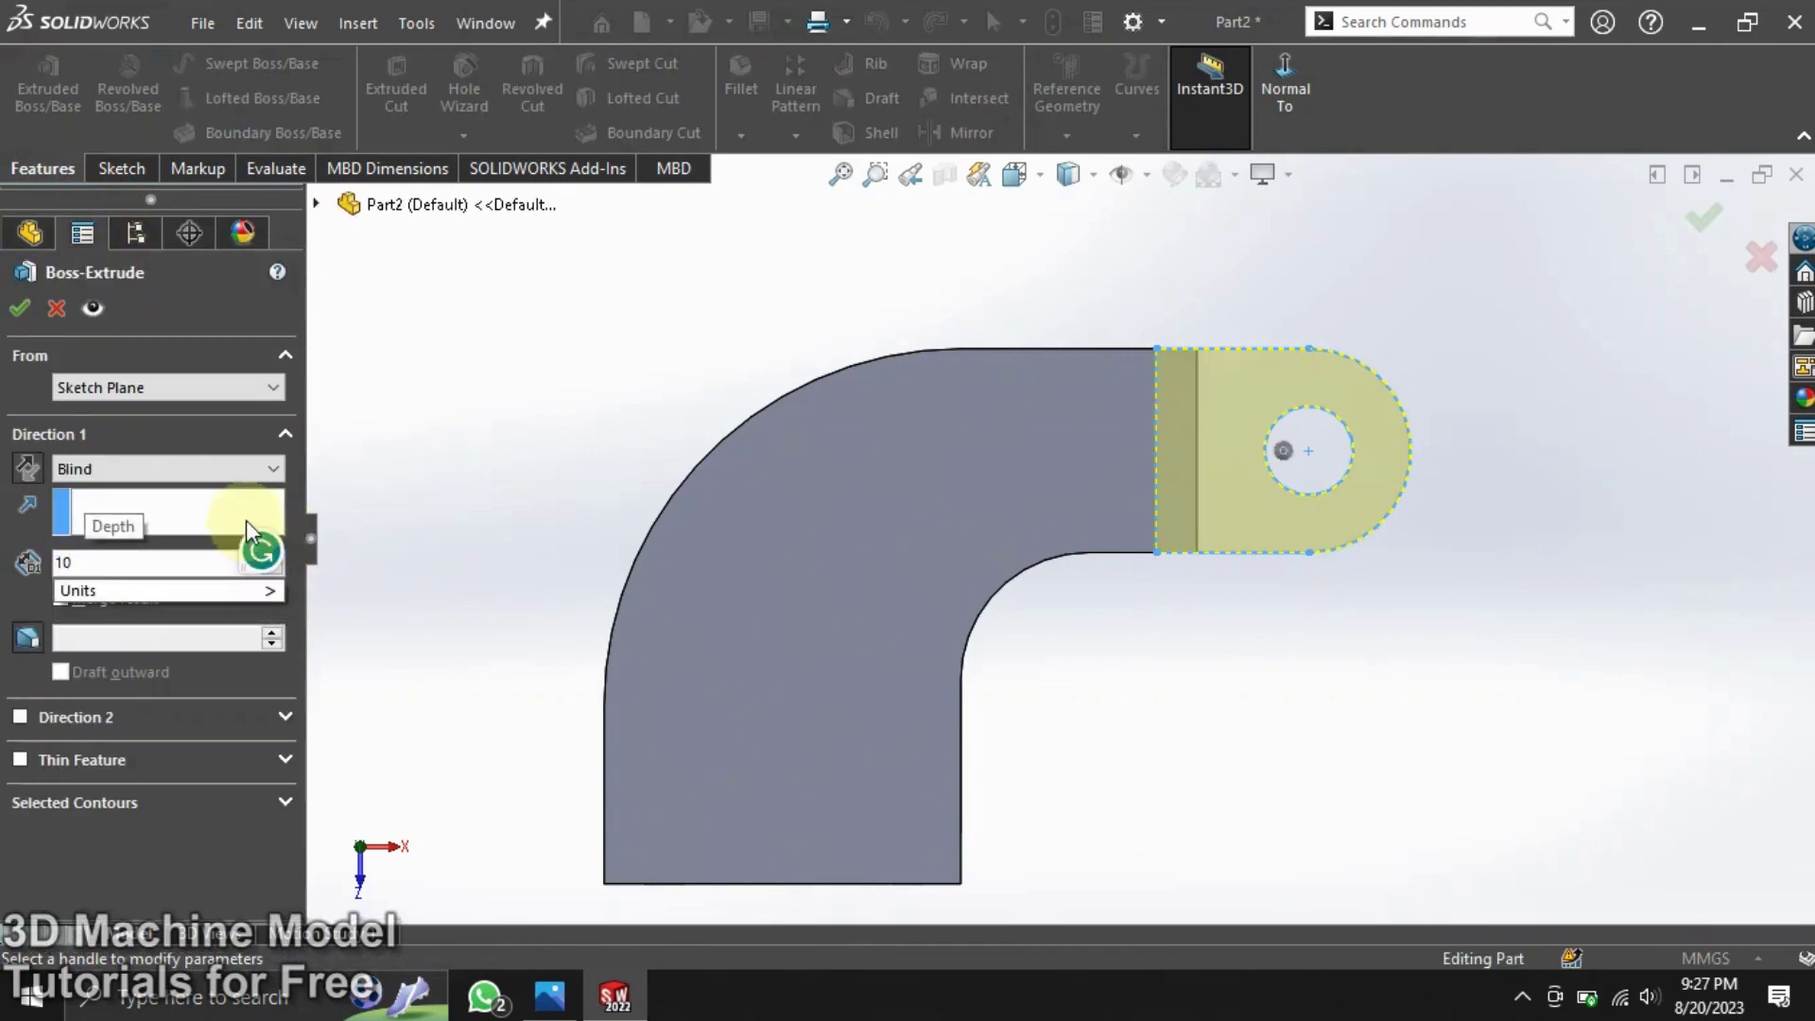
key("Return")
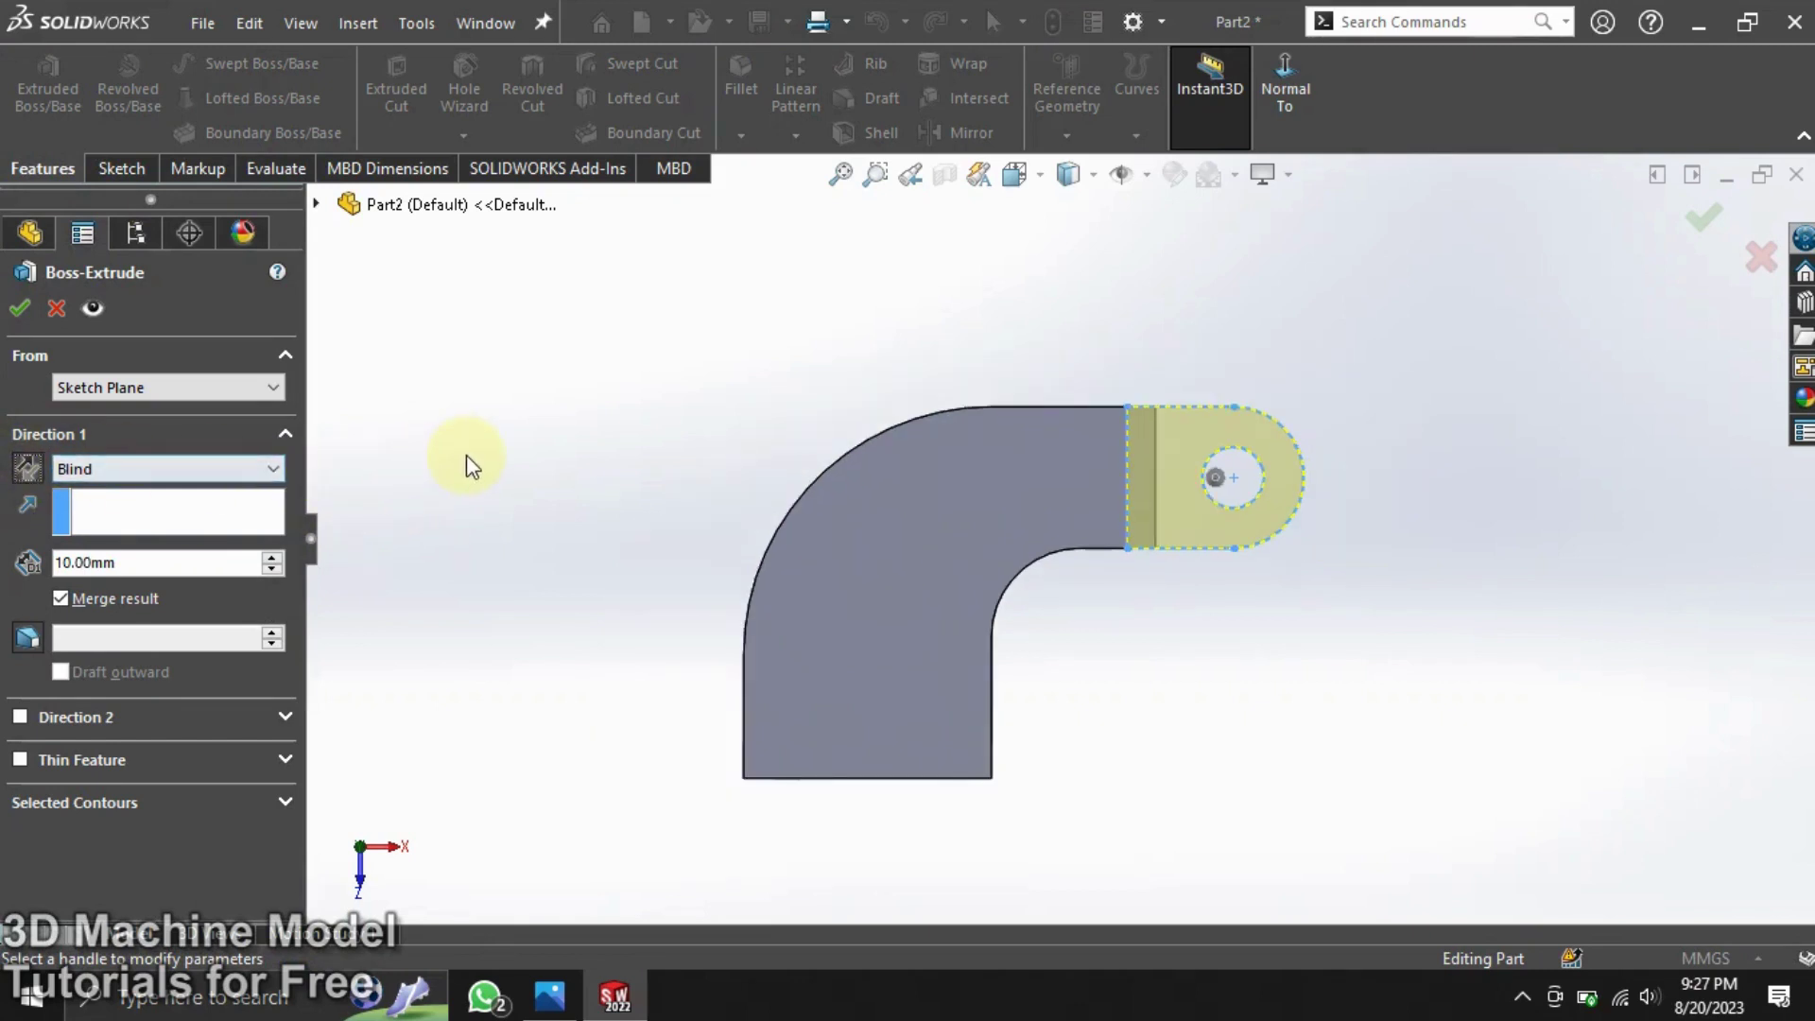
mouse_move(467, 456)
middle_mouse_down()
mouse_move(482, 526)
mouse_move(459, 599)
middle_mouse_up()
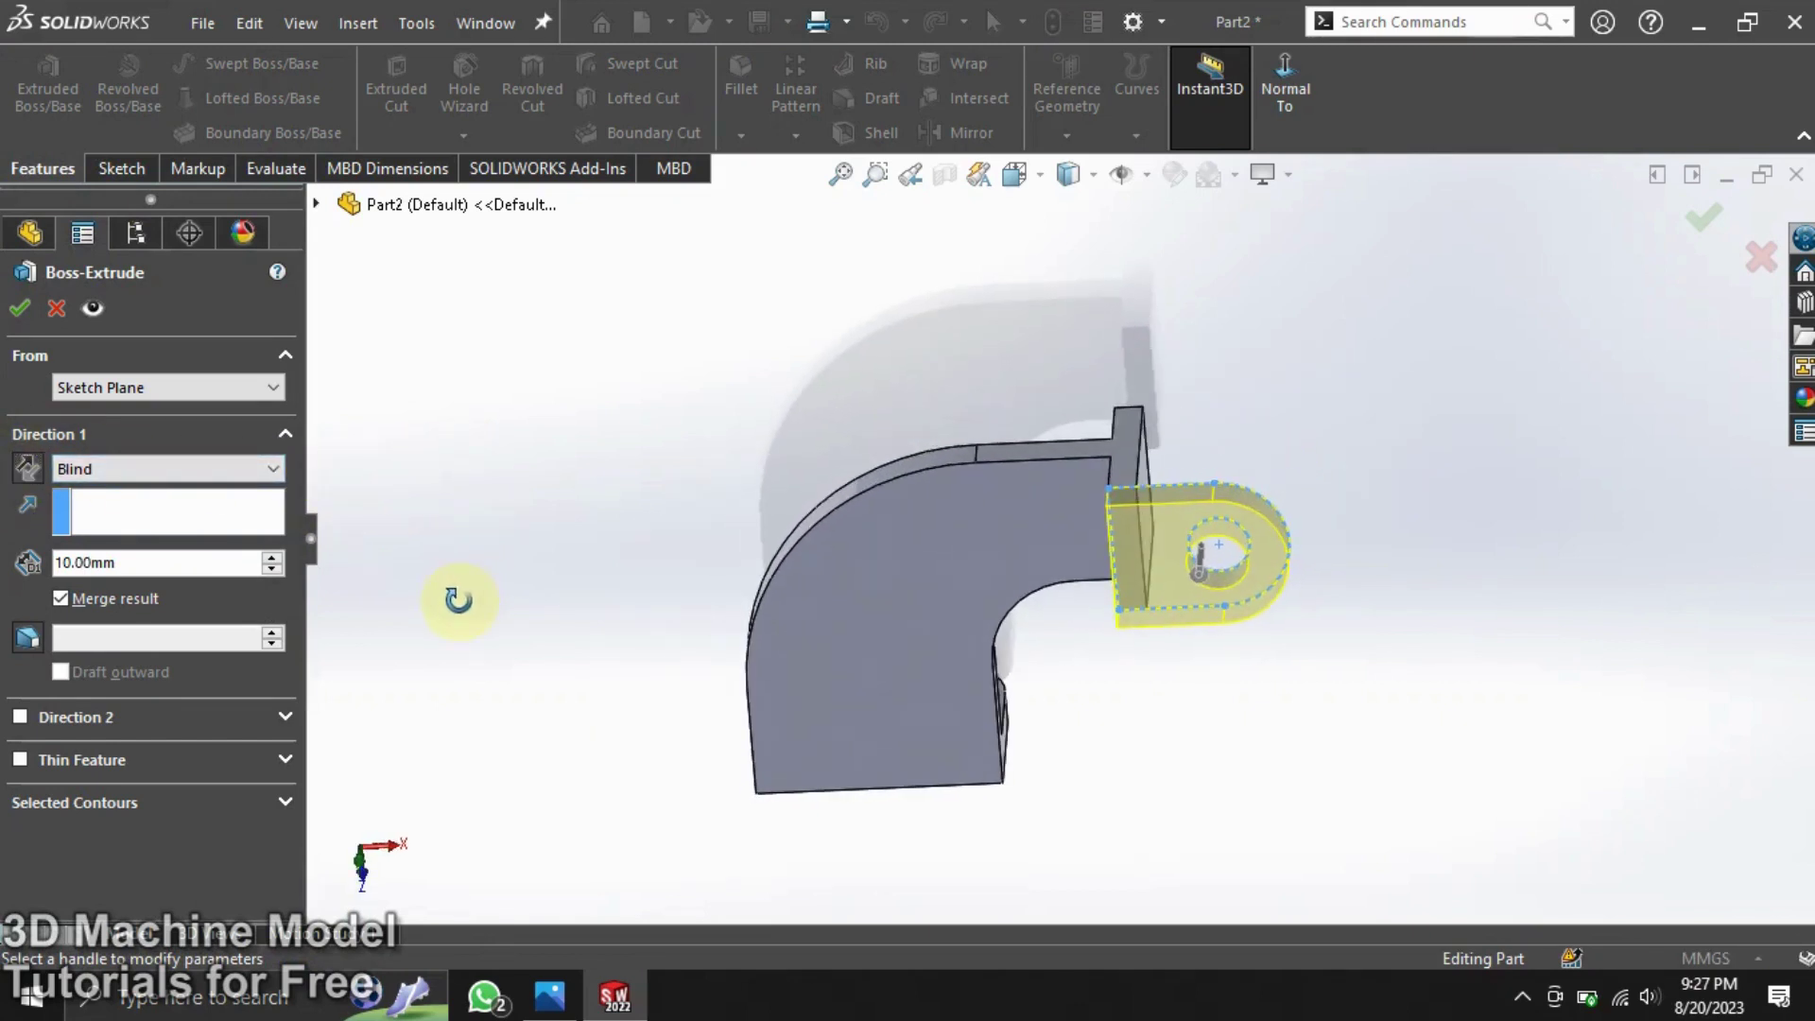
left_click(27, 470)
left_click(18, 310)
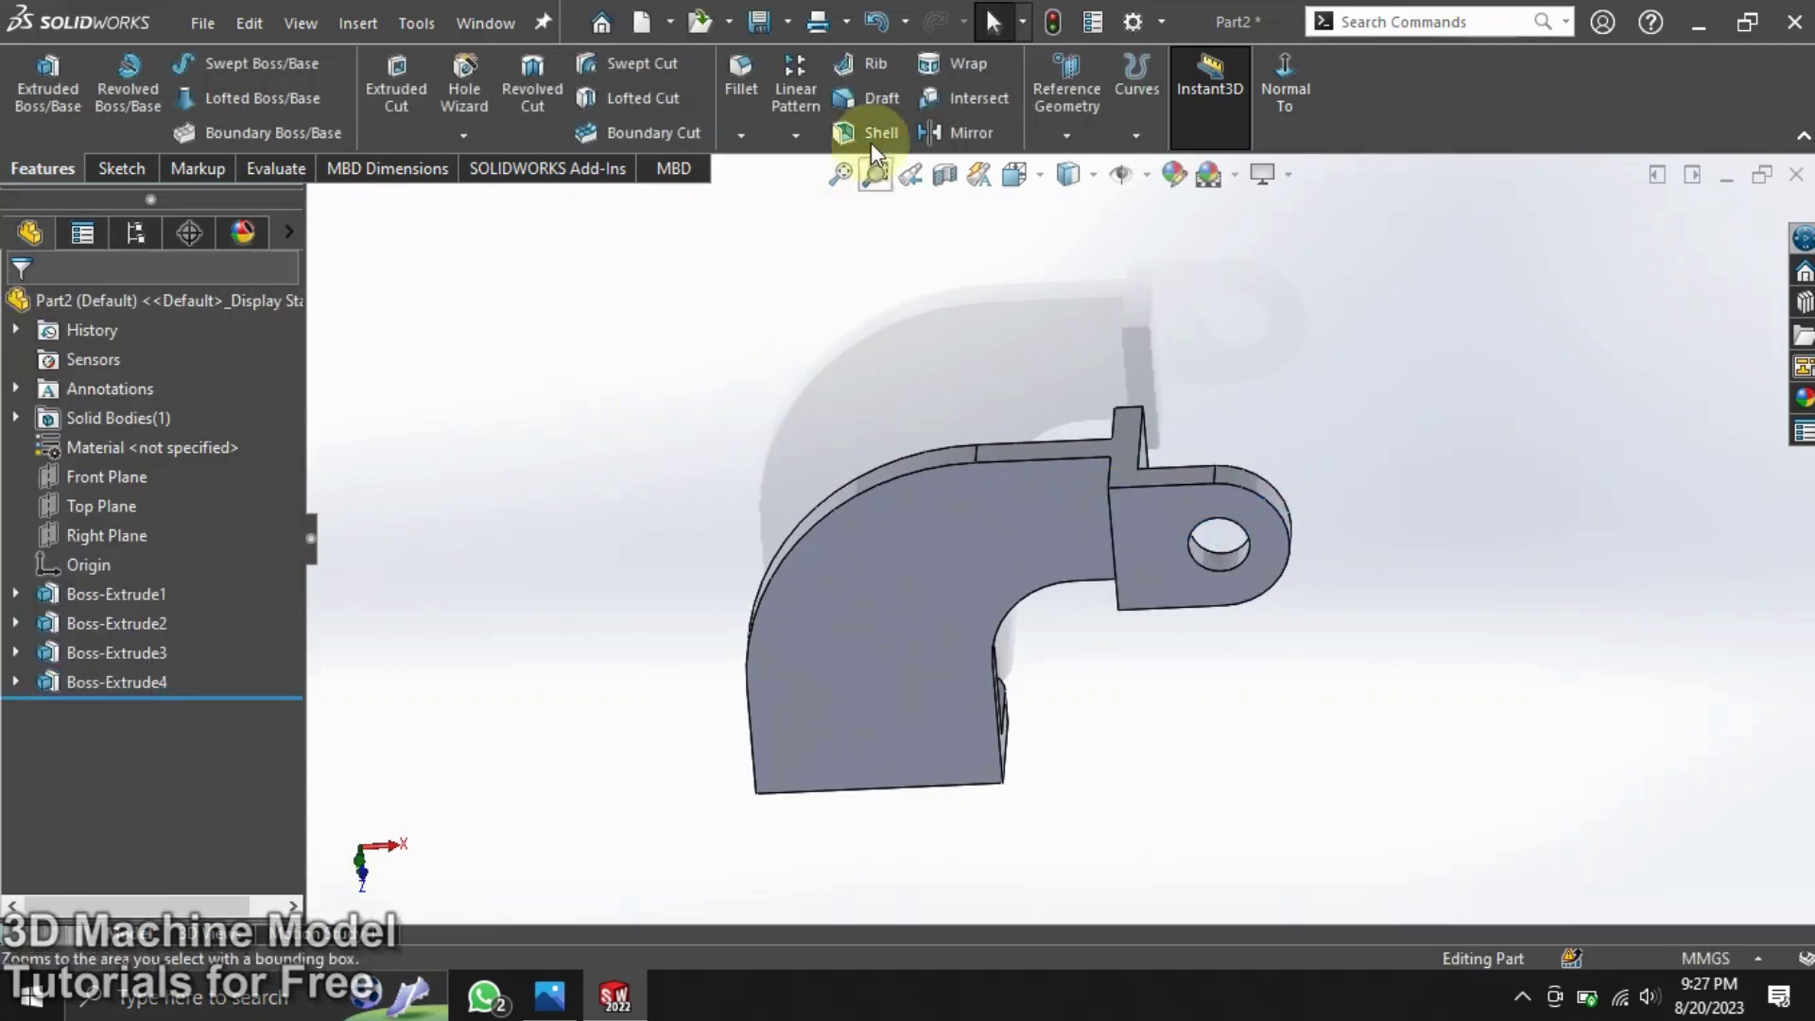
Step: Create Plane1 offset 22.50 mm (45/2) from the lug face with Flip offset
left_click(1065, 122)
left_click(1082, 157)
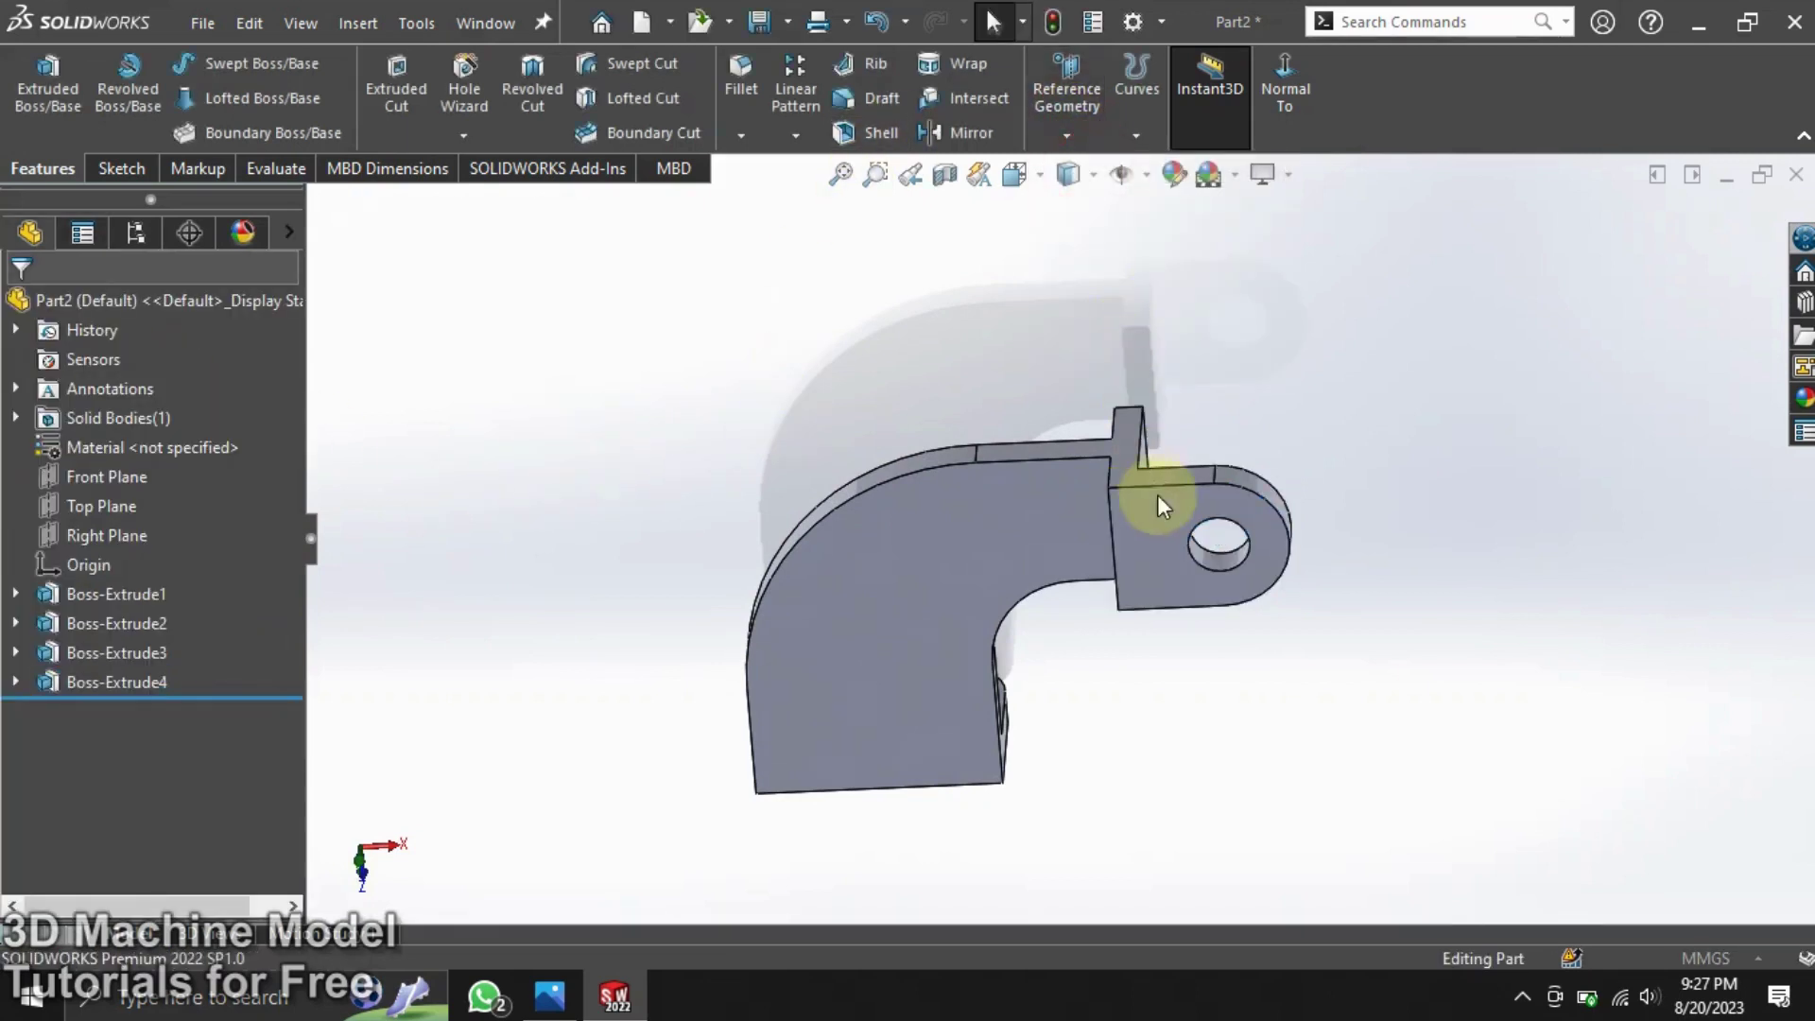
left_click(1160, 550)
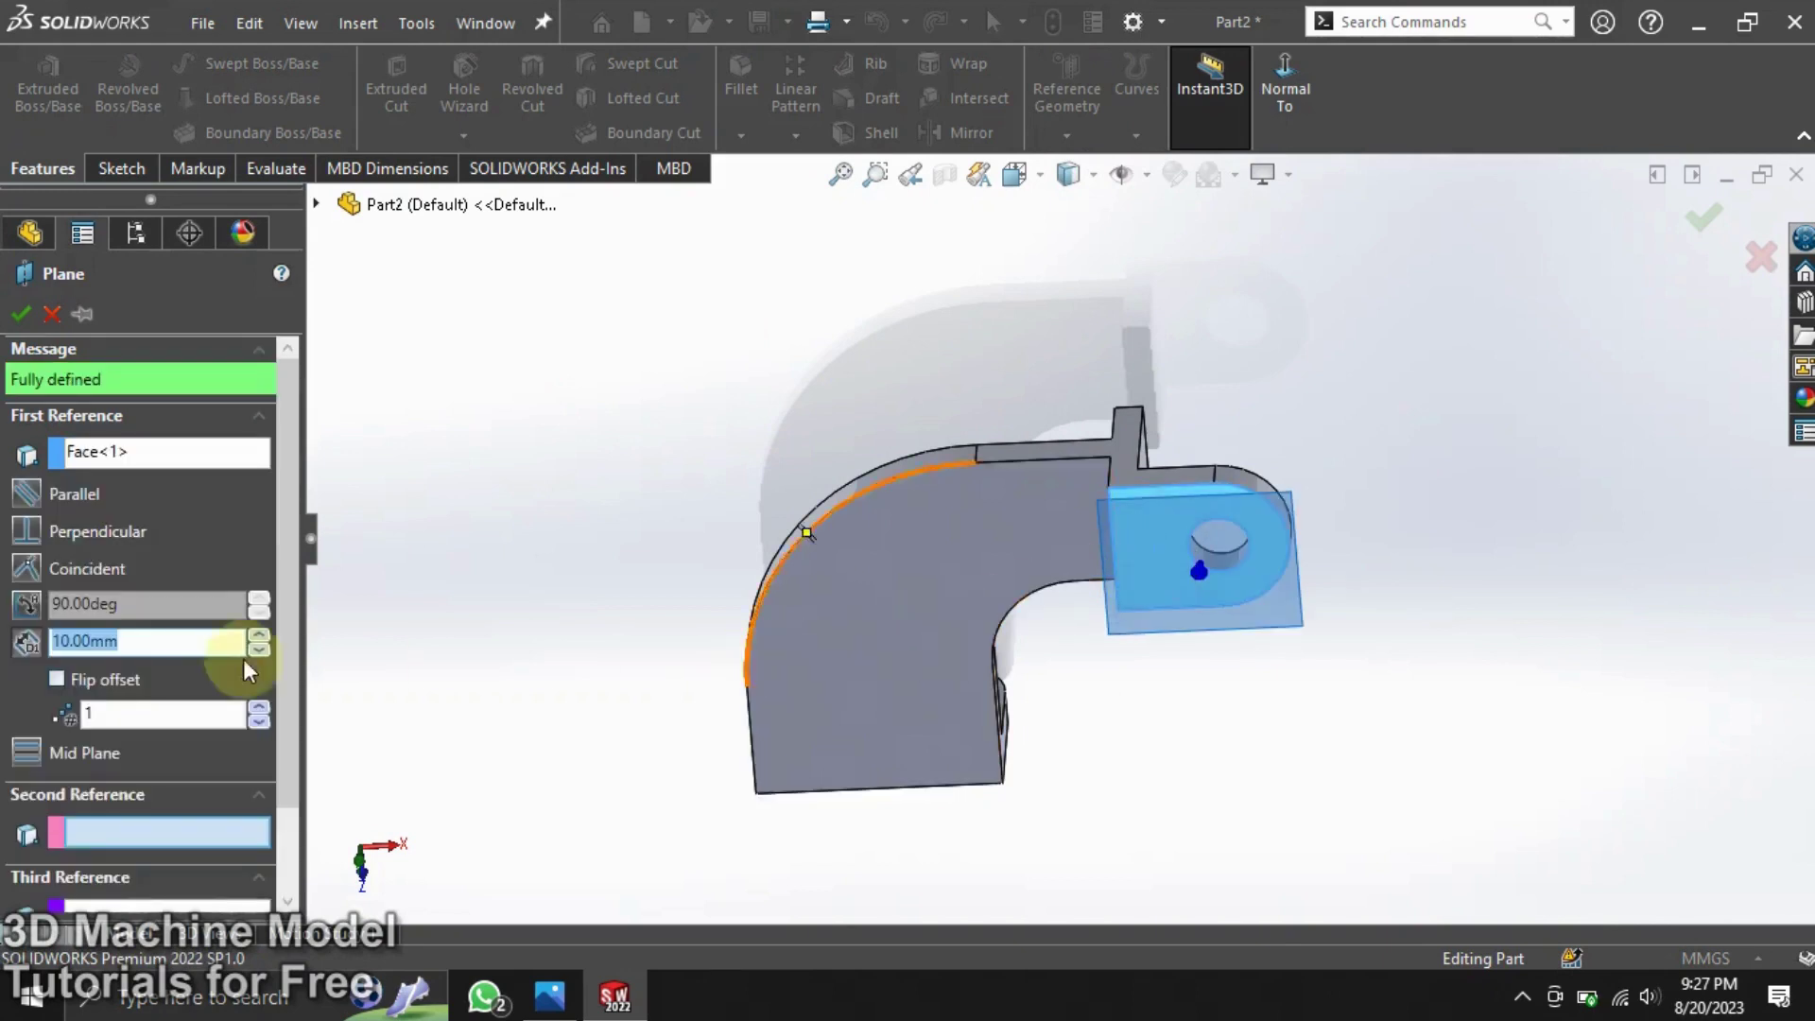
left_click(56, 679)
type("45/2")
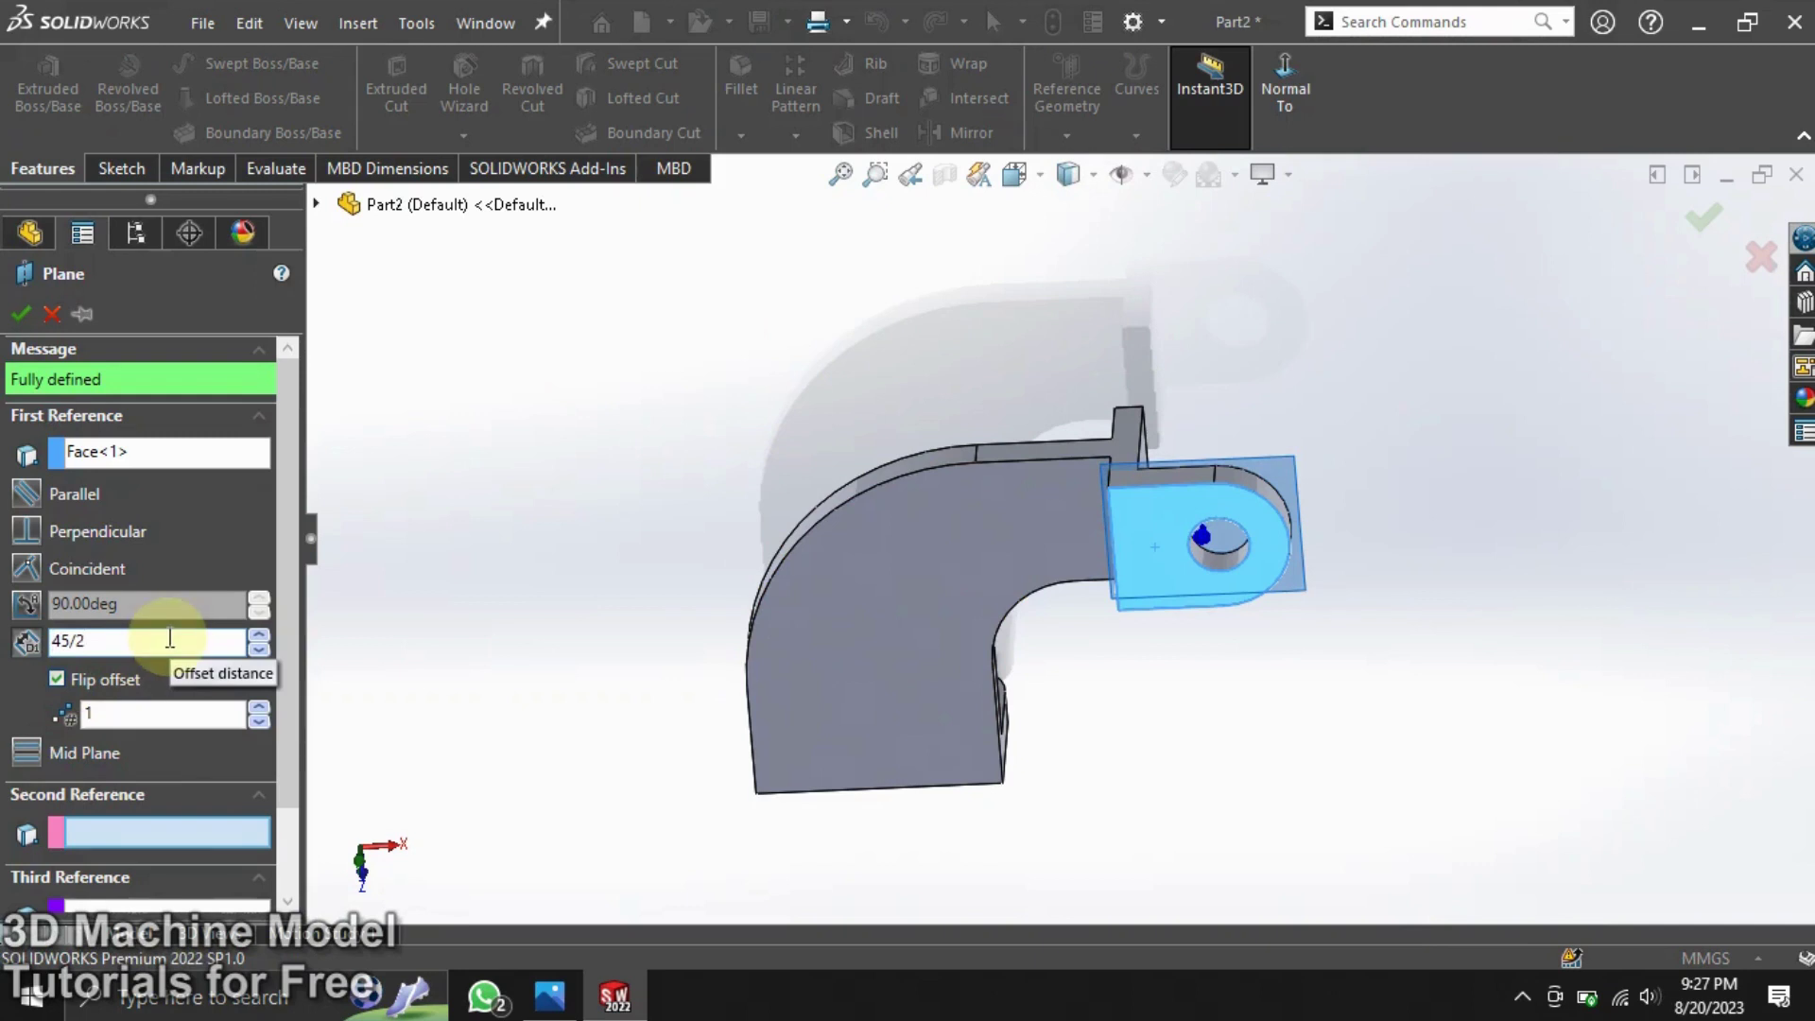
key("Return")
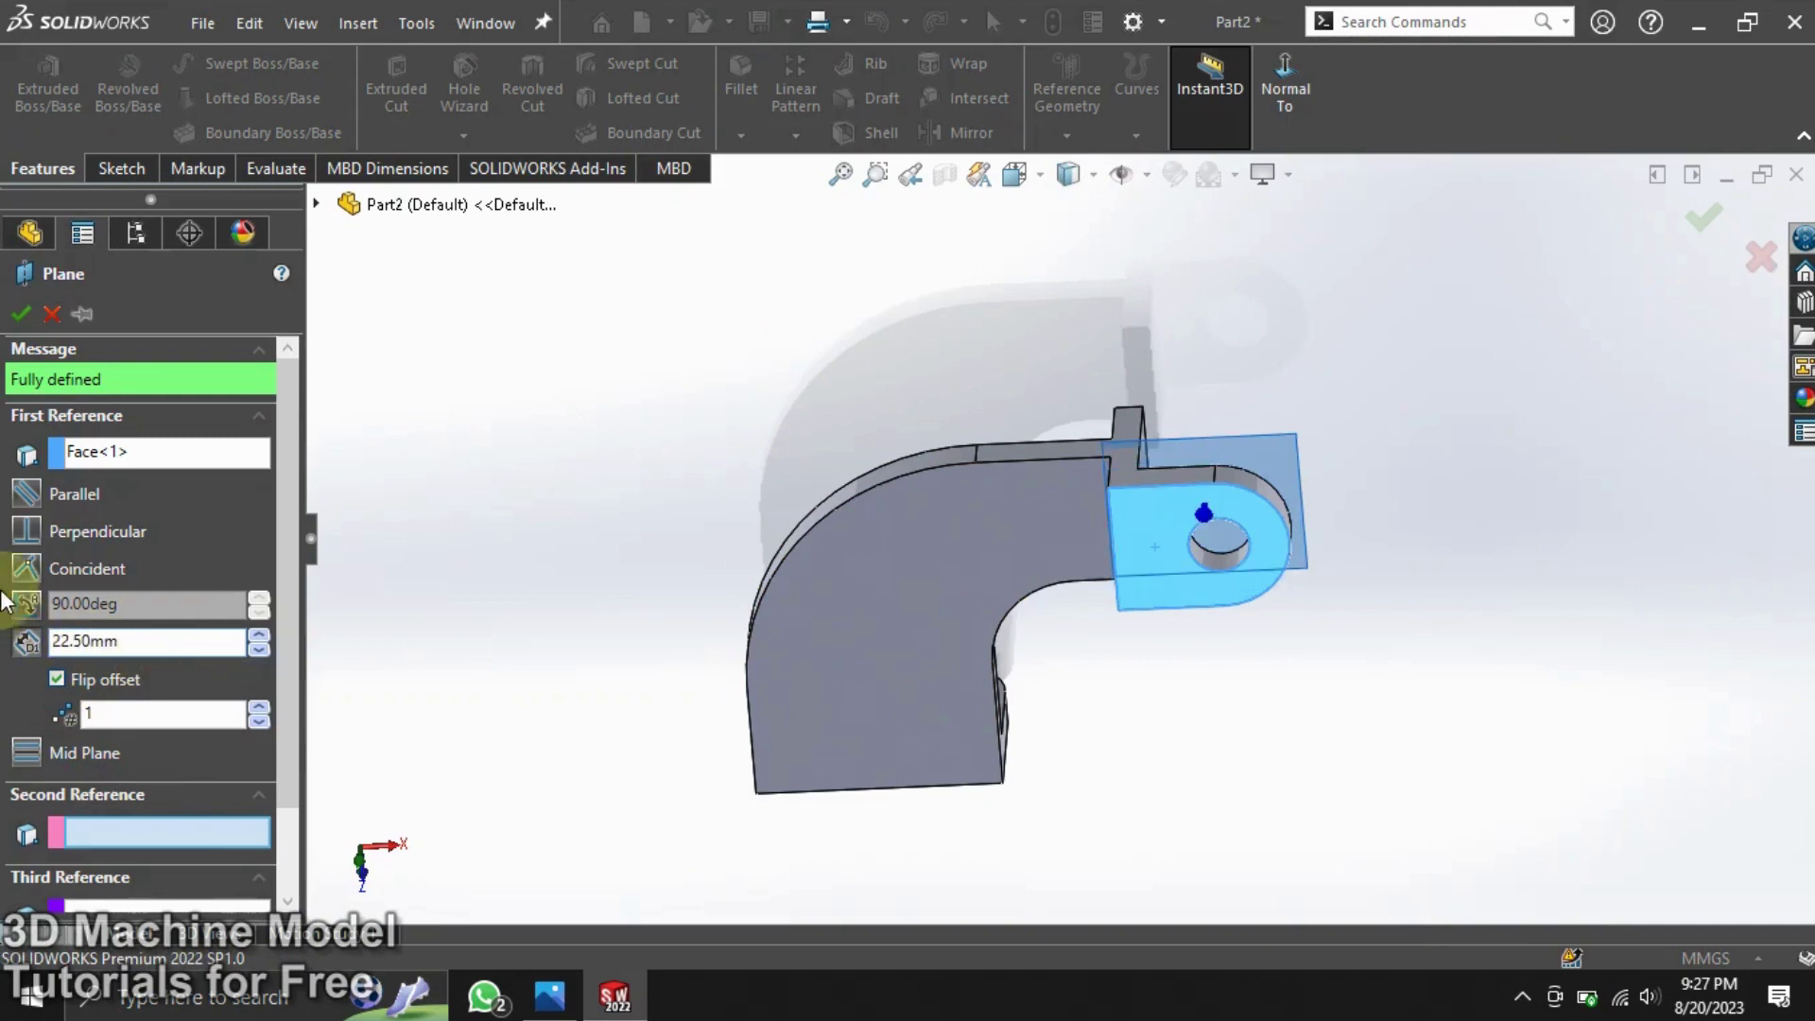
left_click(21, 314)
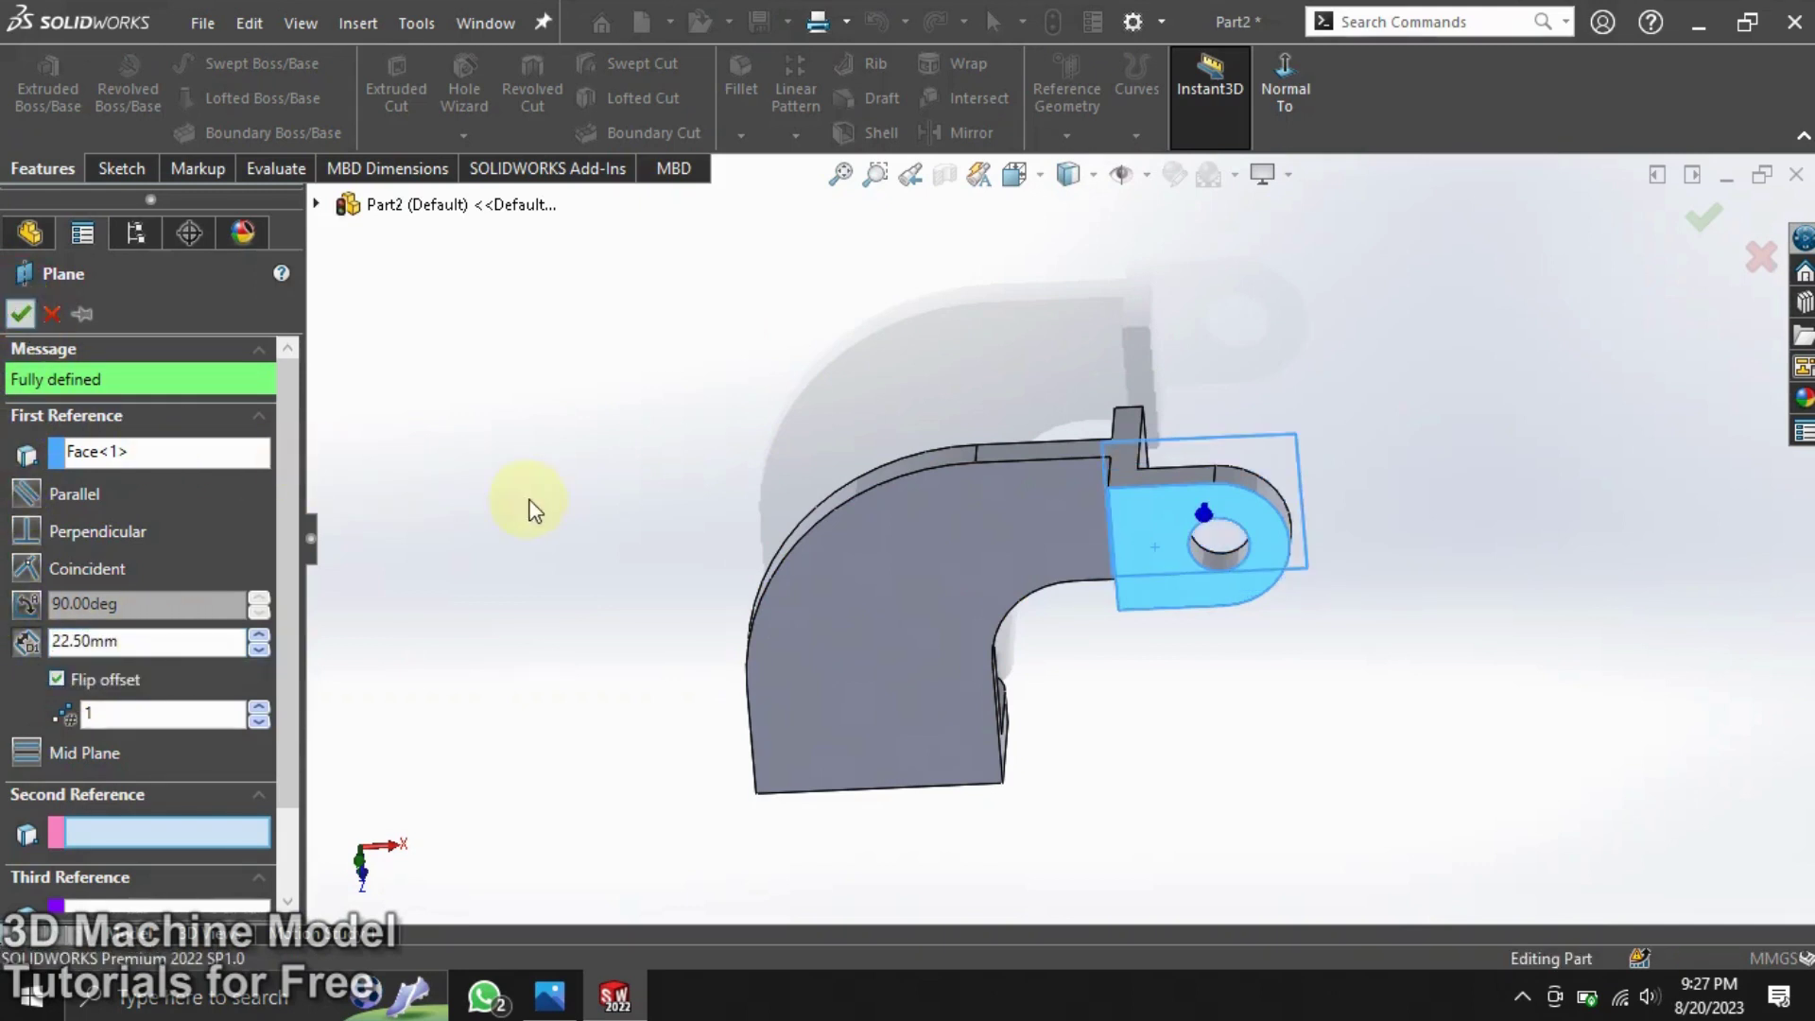
left_click(547, 421)
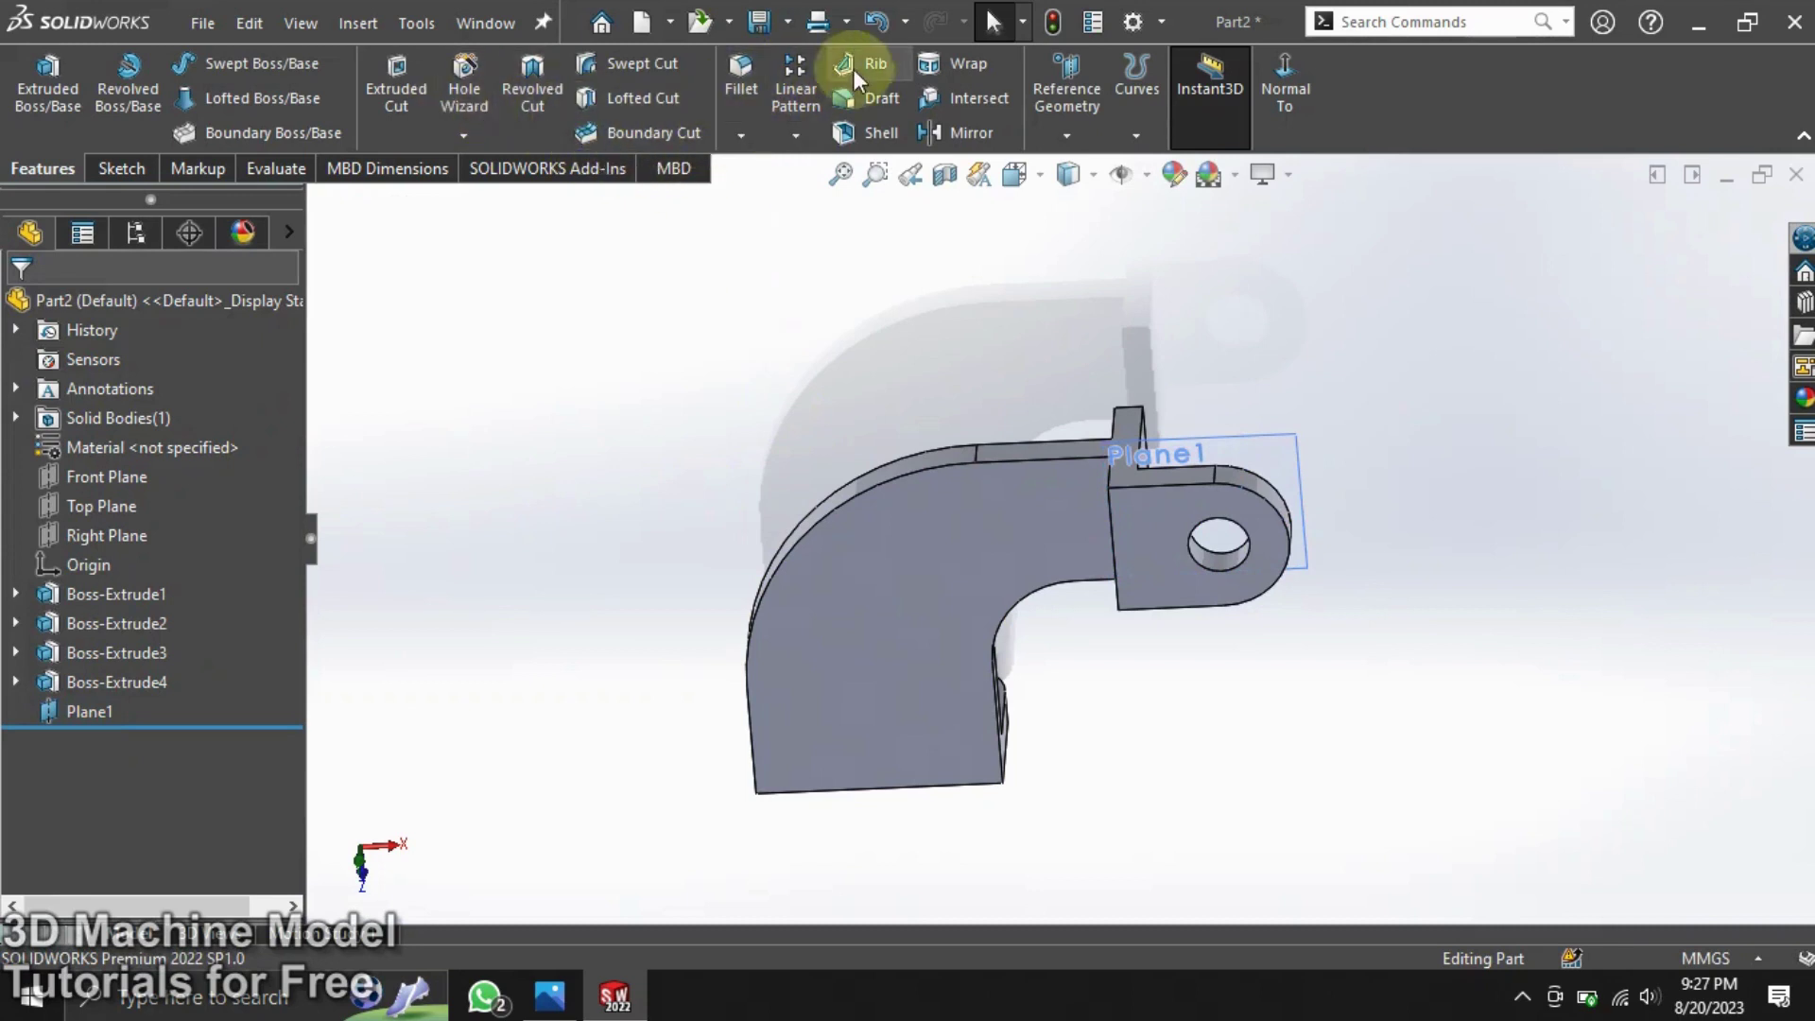
Step: Mirror Boss-Extrude4 across Plane1 to create the opposite lug
left_click(936, 132)
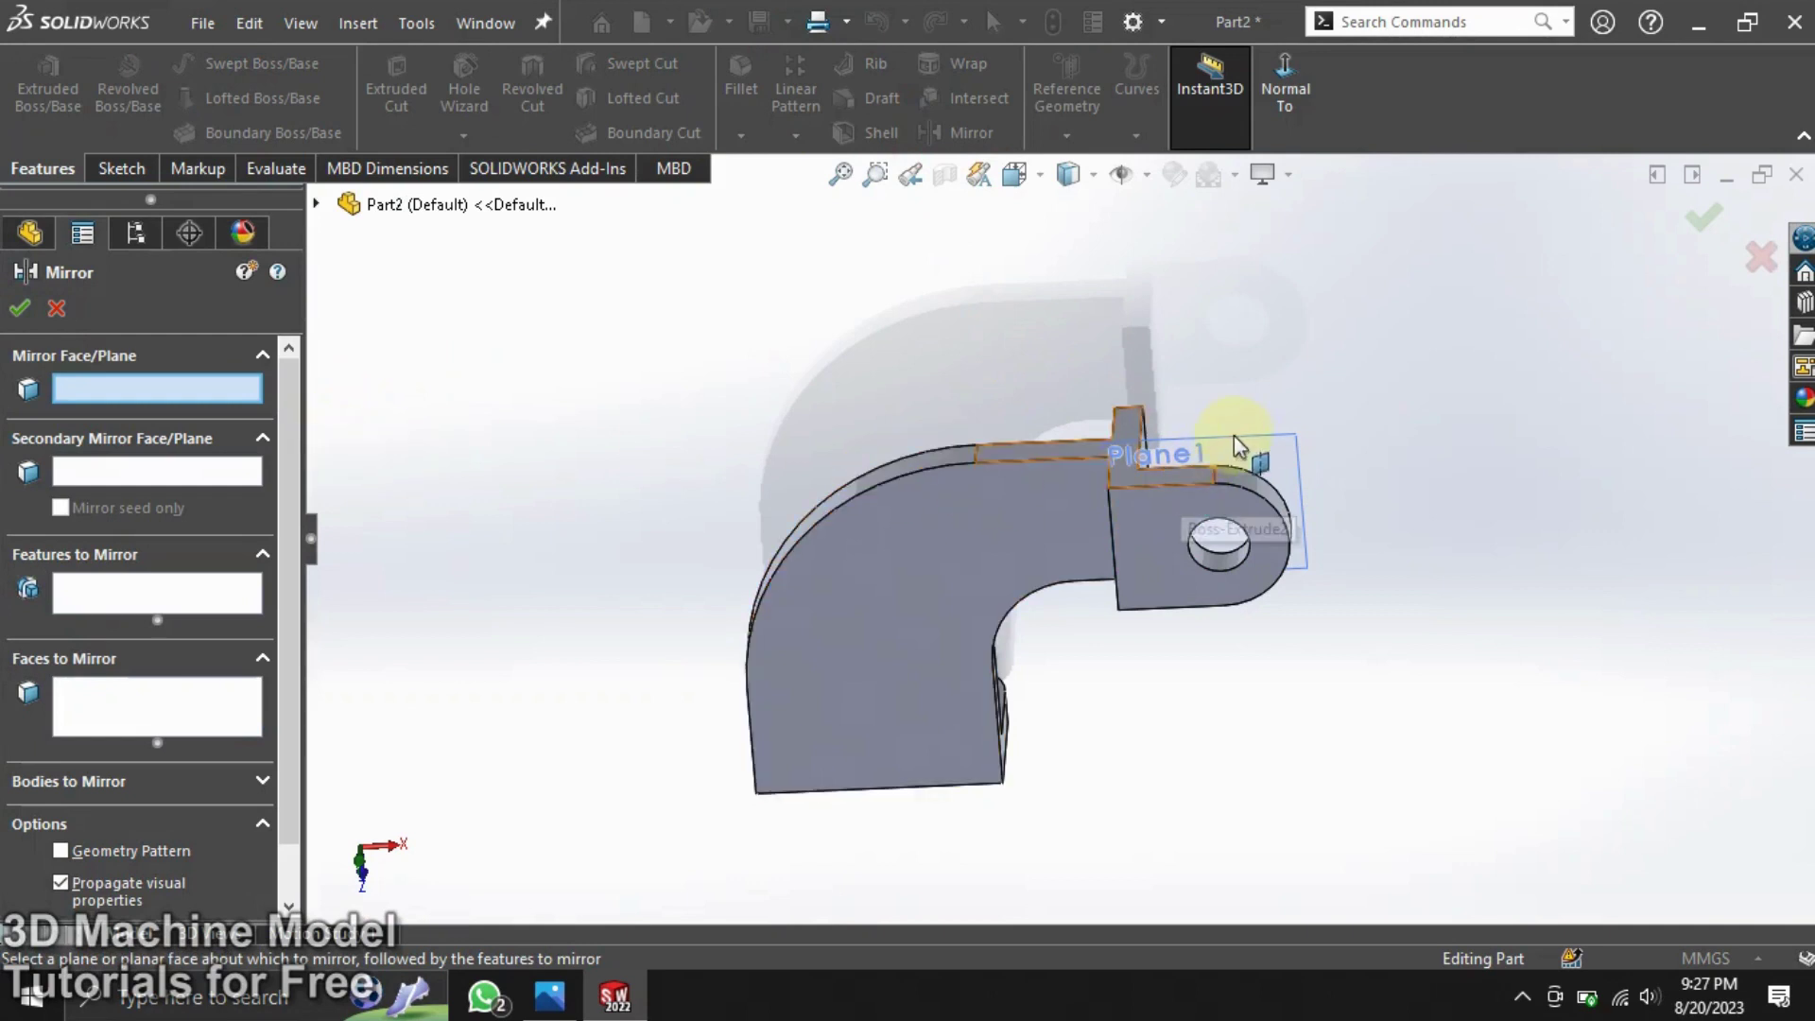
left_click(1260, 442)
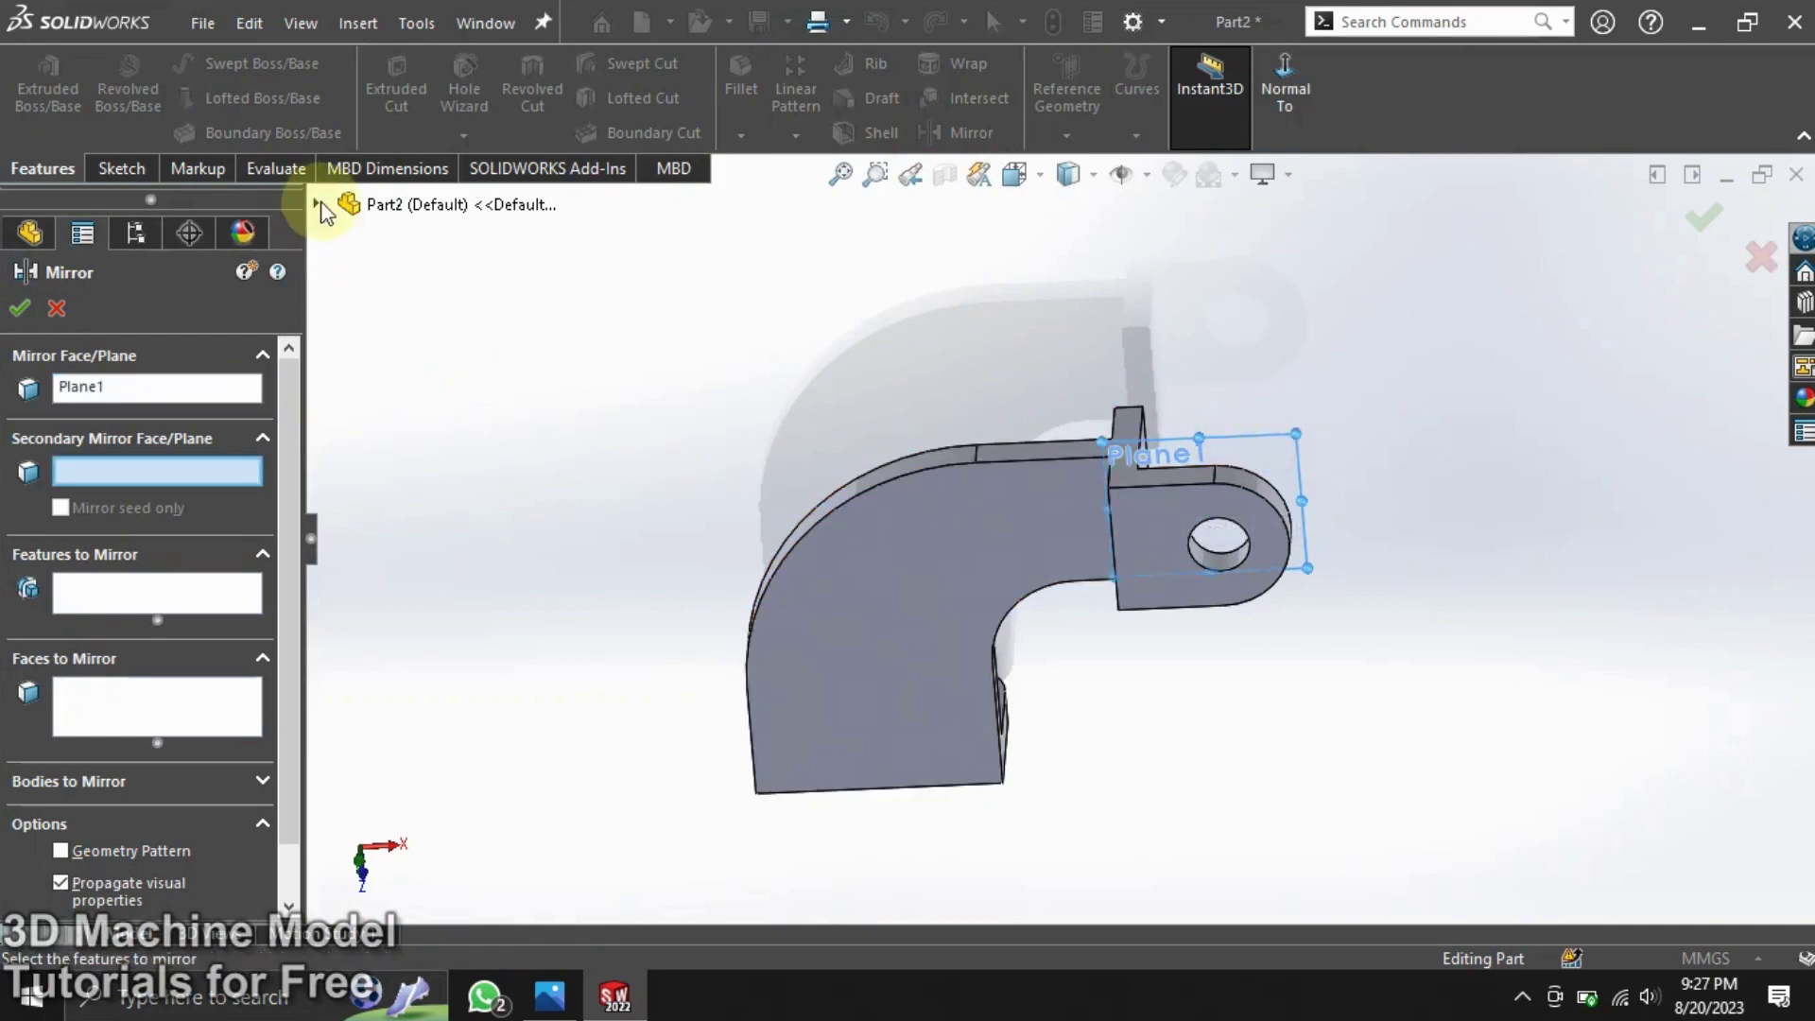
left_click(354, 206)
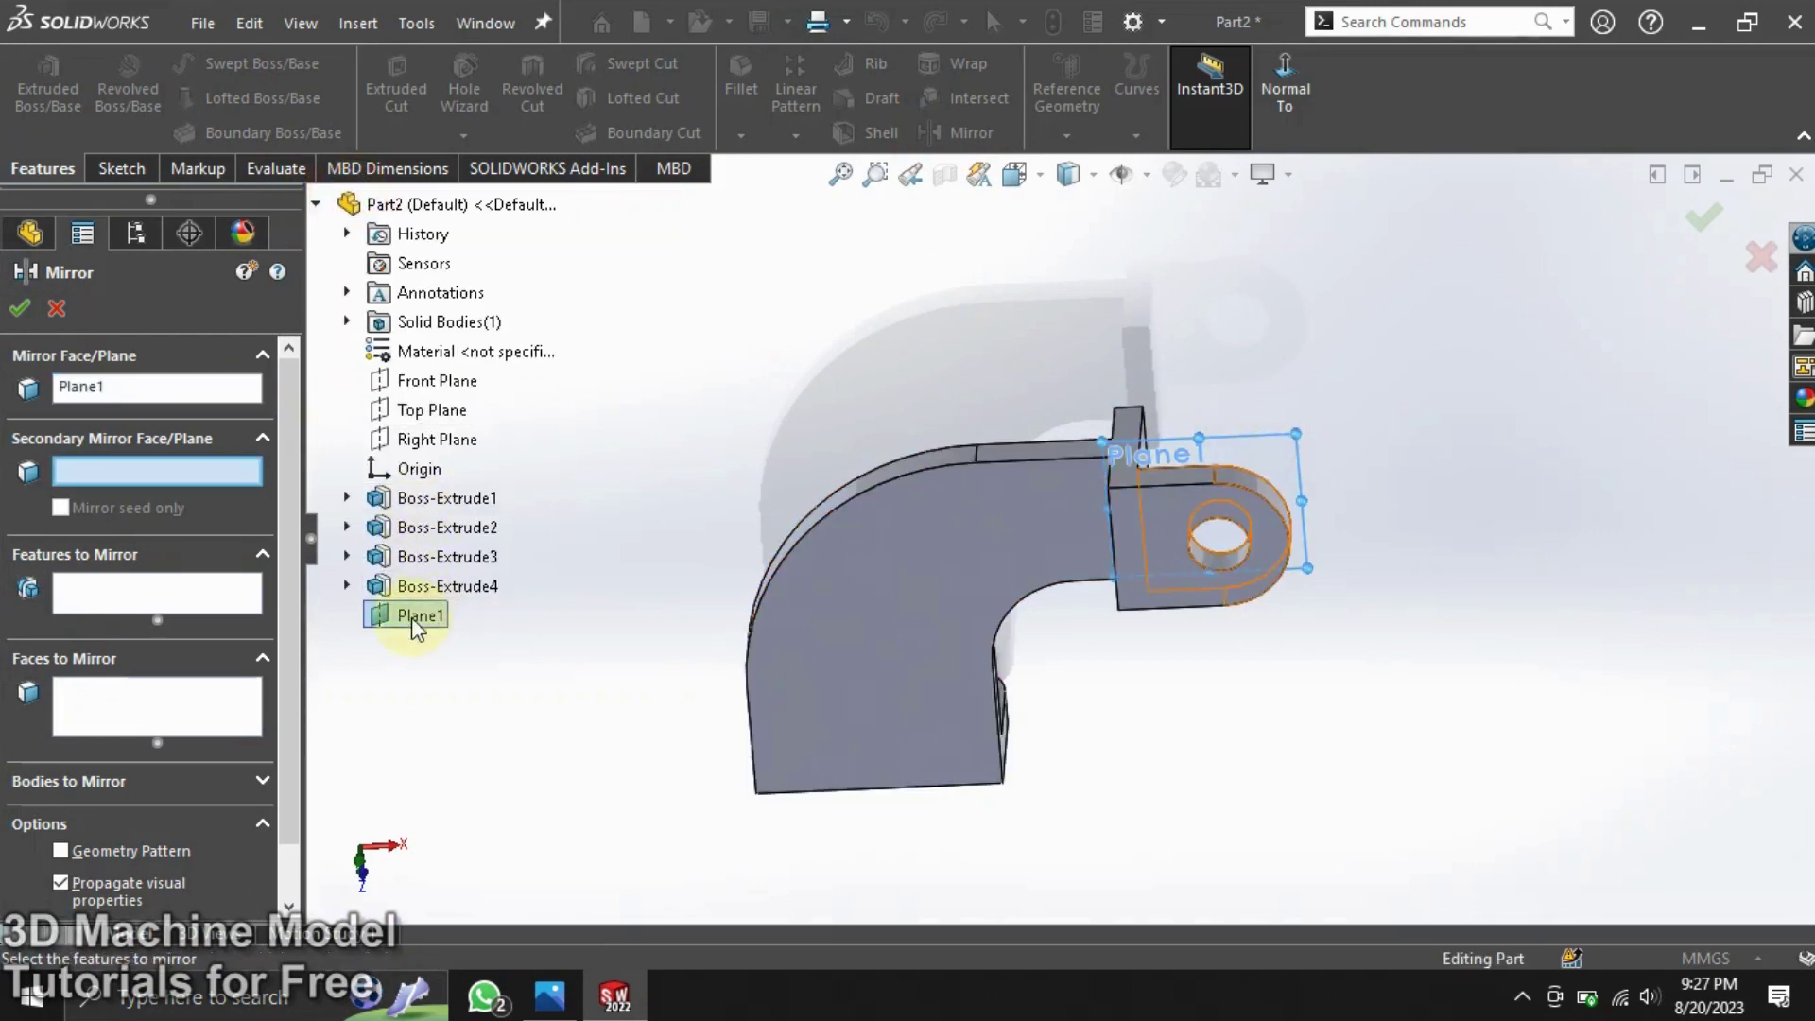
left_click(147, 594)
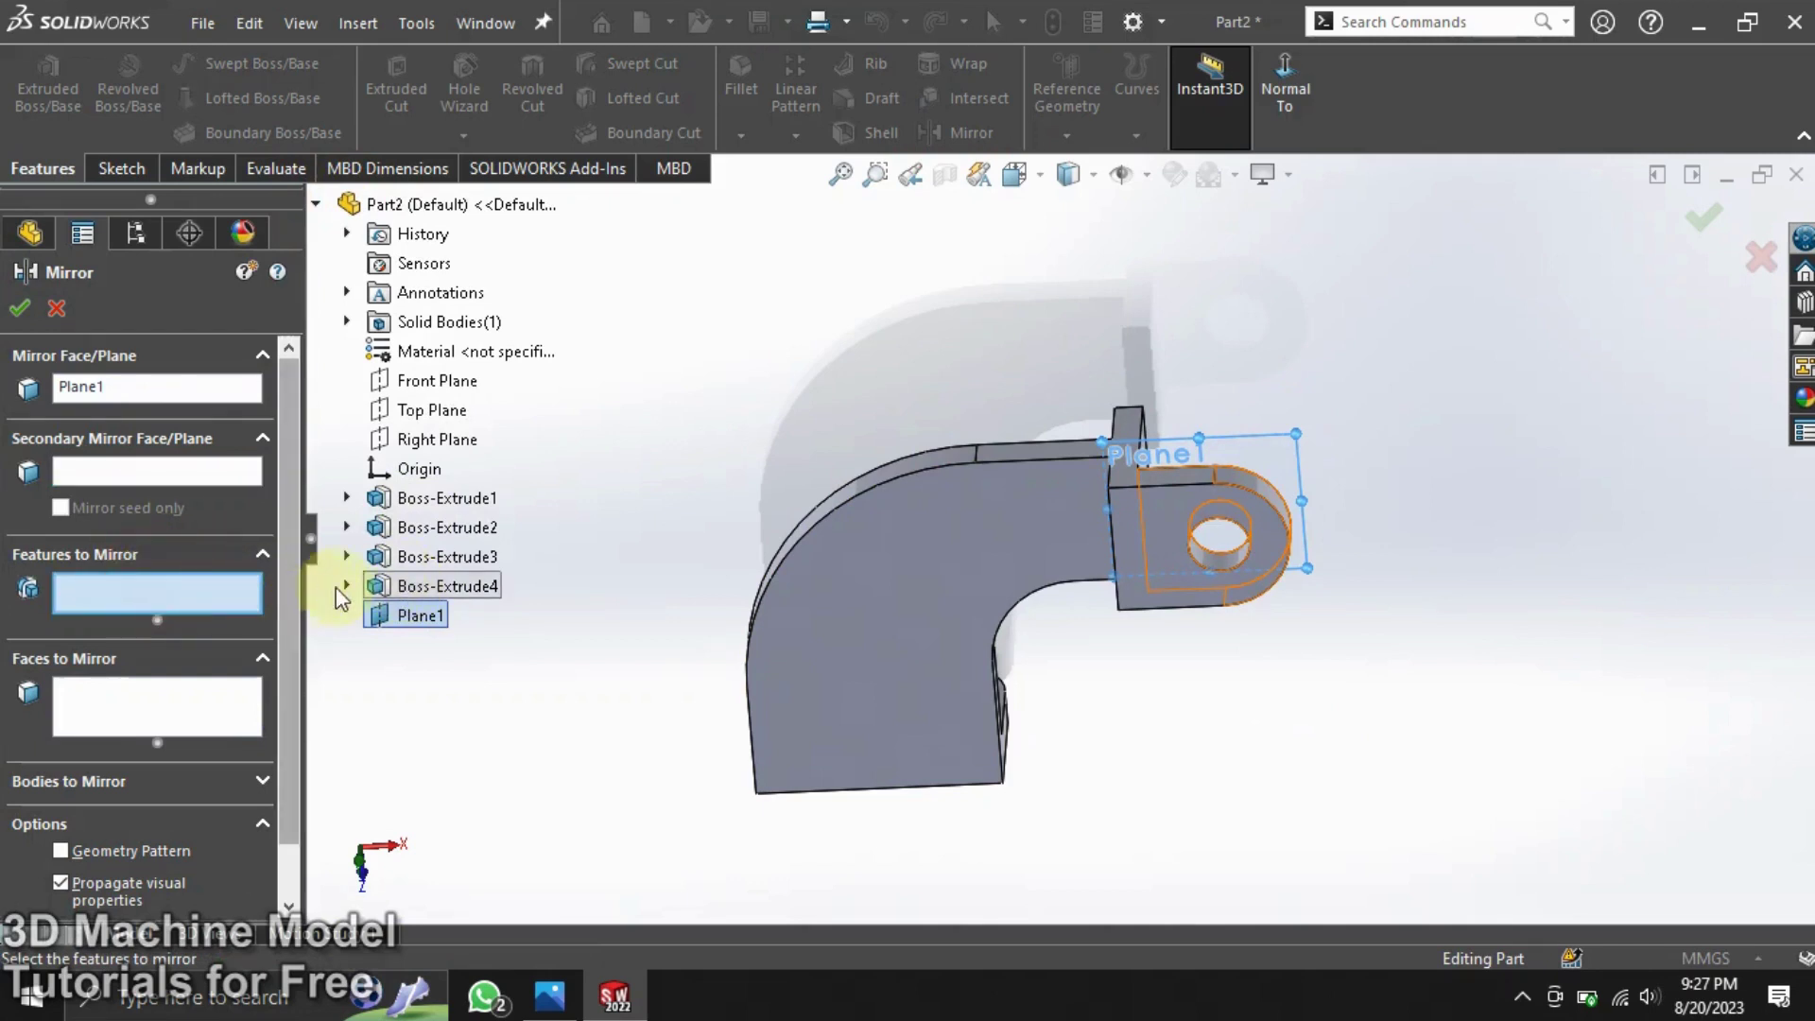
left_click(392, 594)
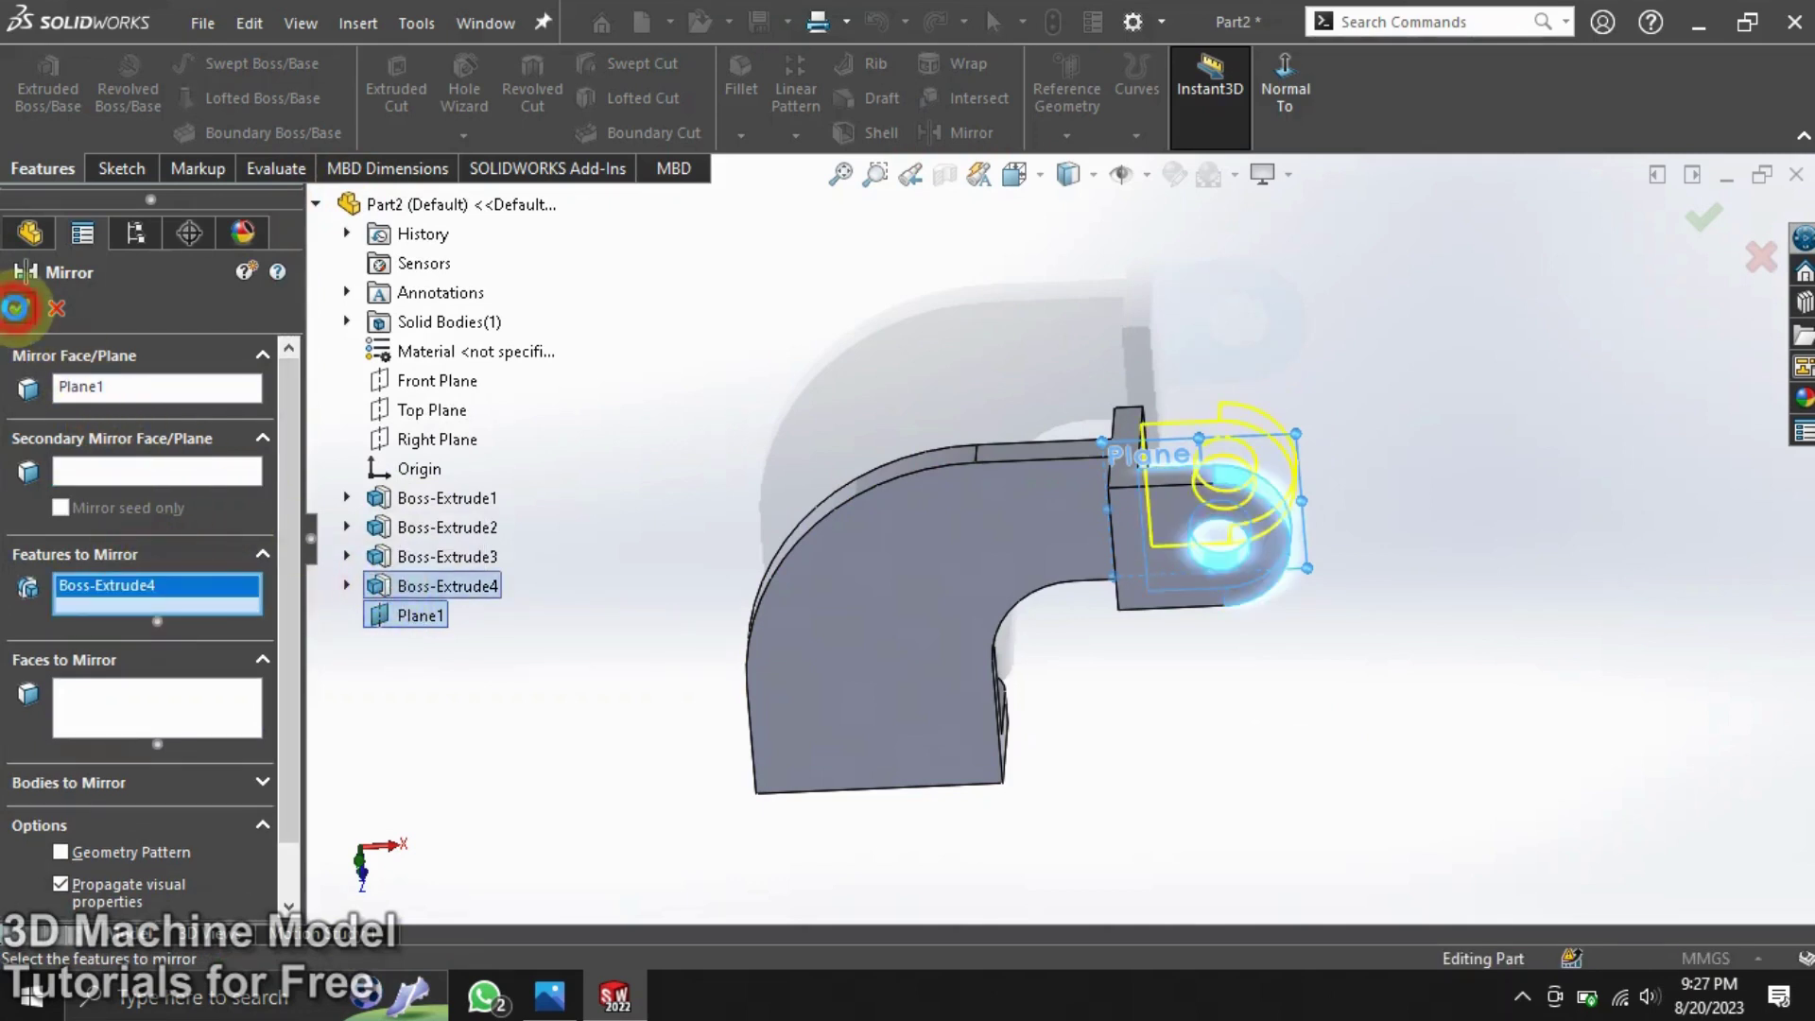
left_click(16, 308)
Step: Clear the selection and hide Plane1 from the FeatureManager tree
key("Return")
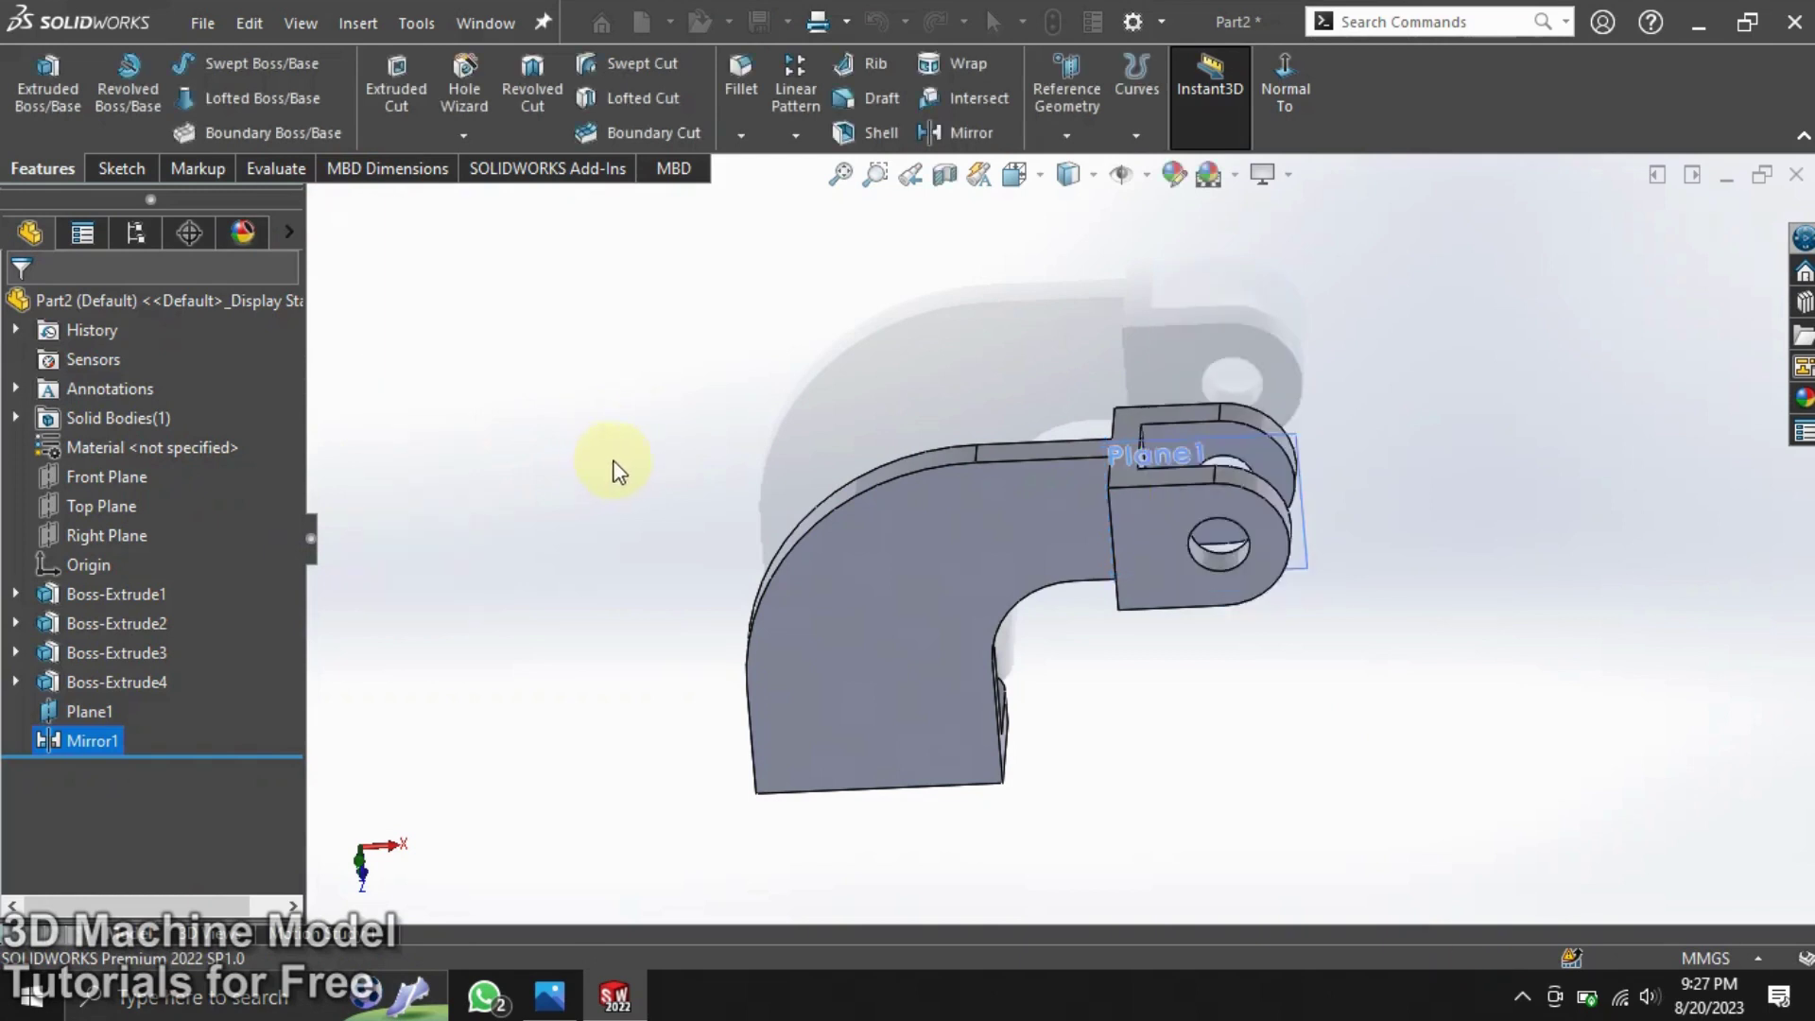
left_click(677, 452)
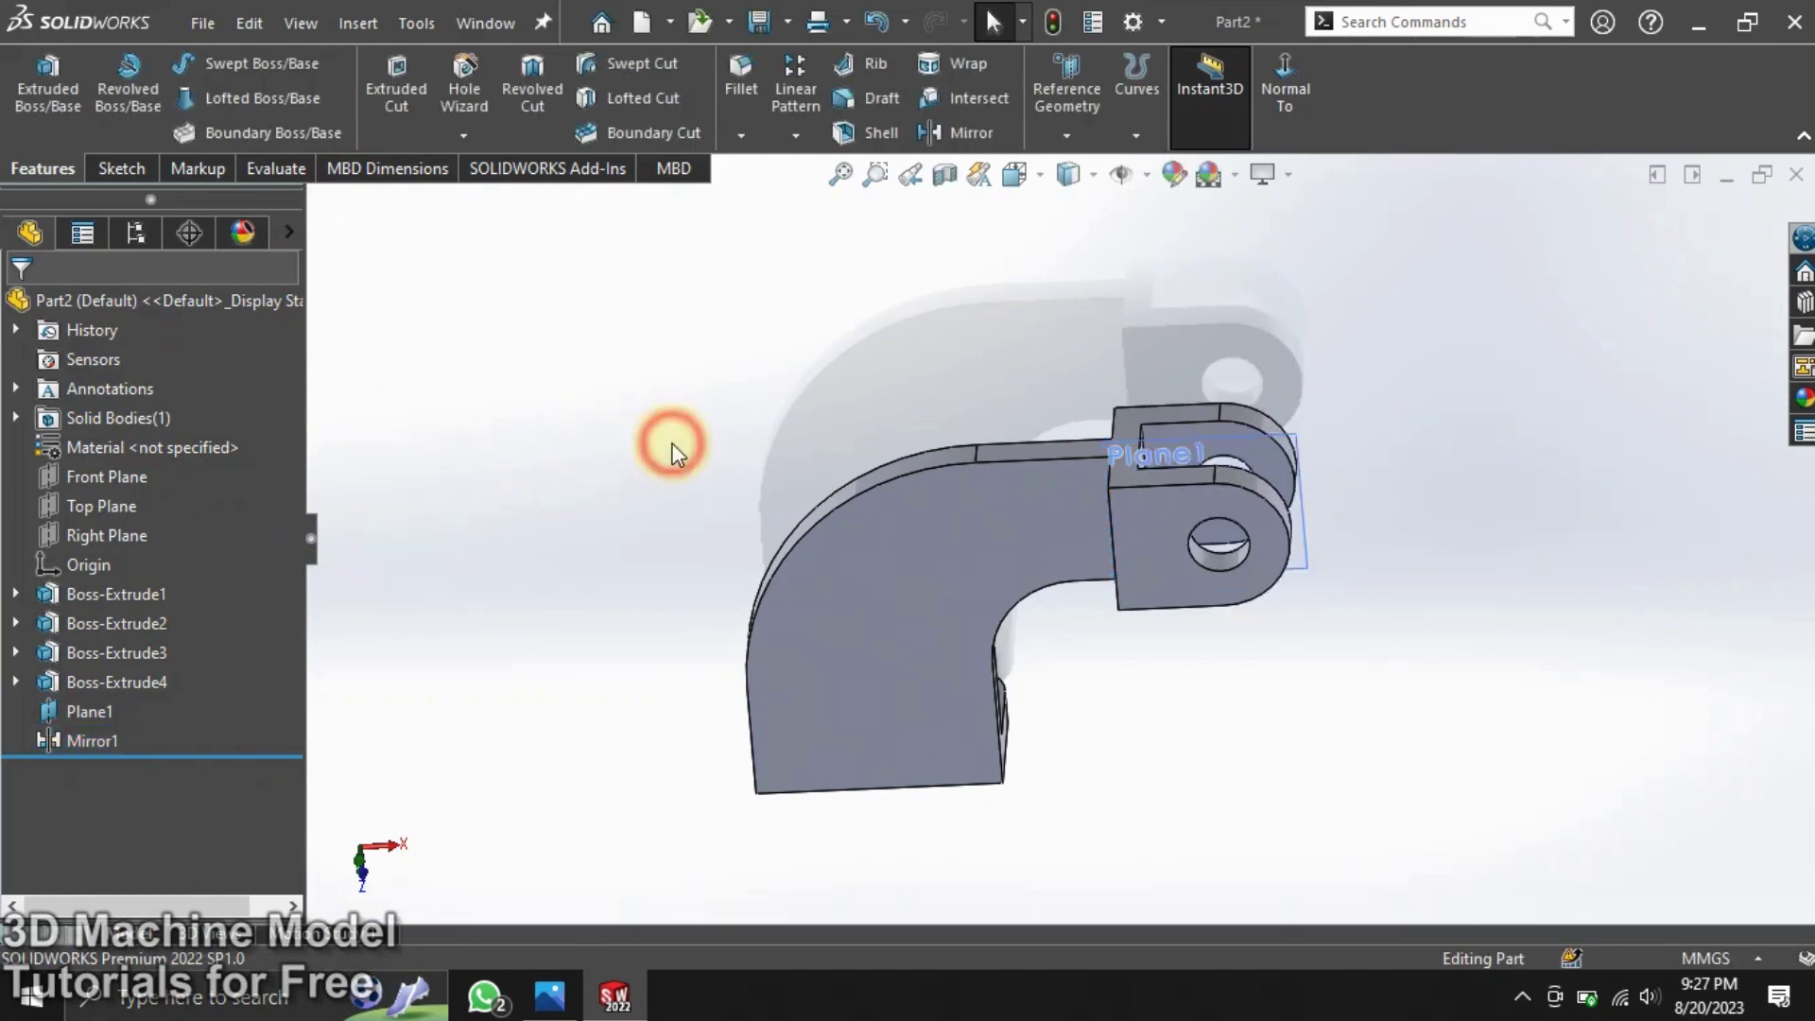
left_click(102, 720)
left_click(161, 688)
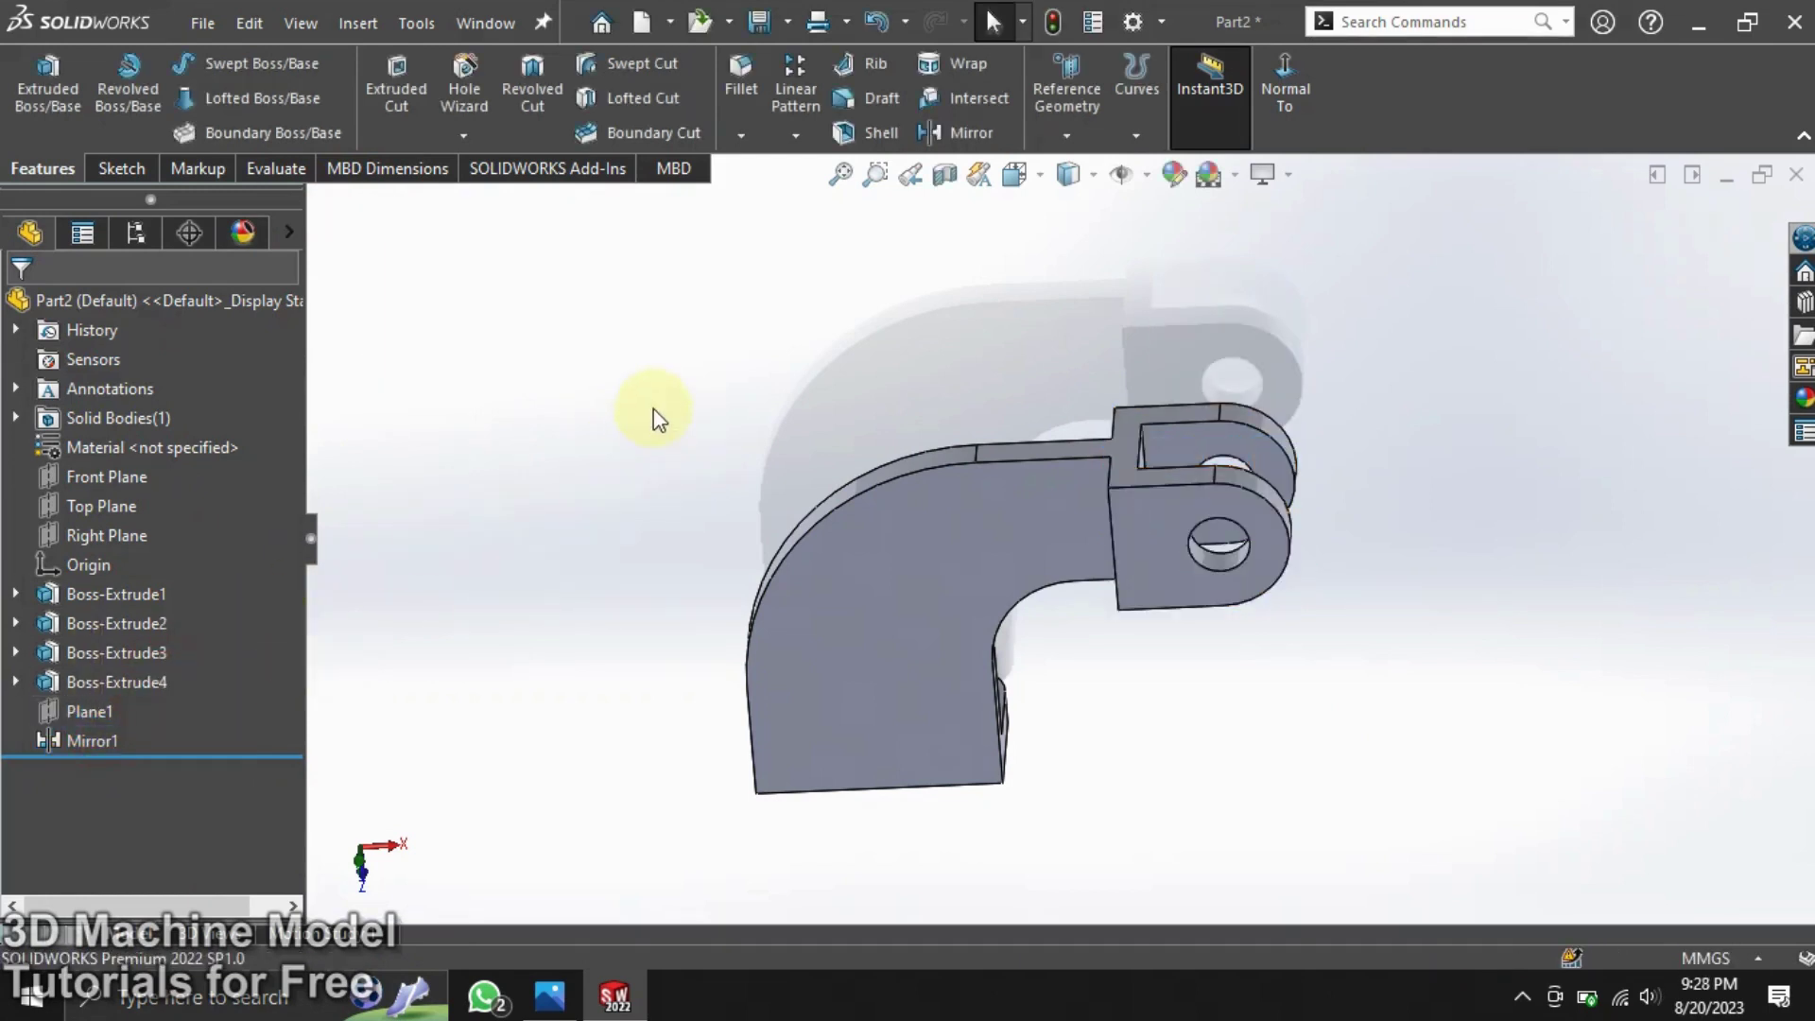
key("z")
mouse_move(636, 544)
middle_mouse_down()
mouse_move(824, 527)
mouse_move(945, 608)
mouse_move(973, 729)
mouse_move(932, 744)
middle_mouse_up()
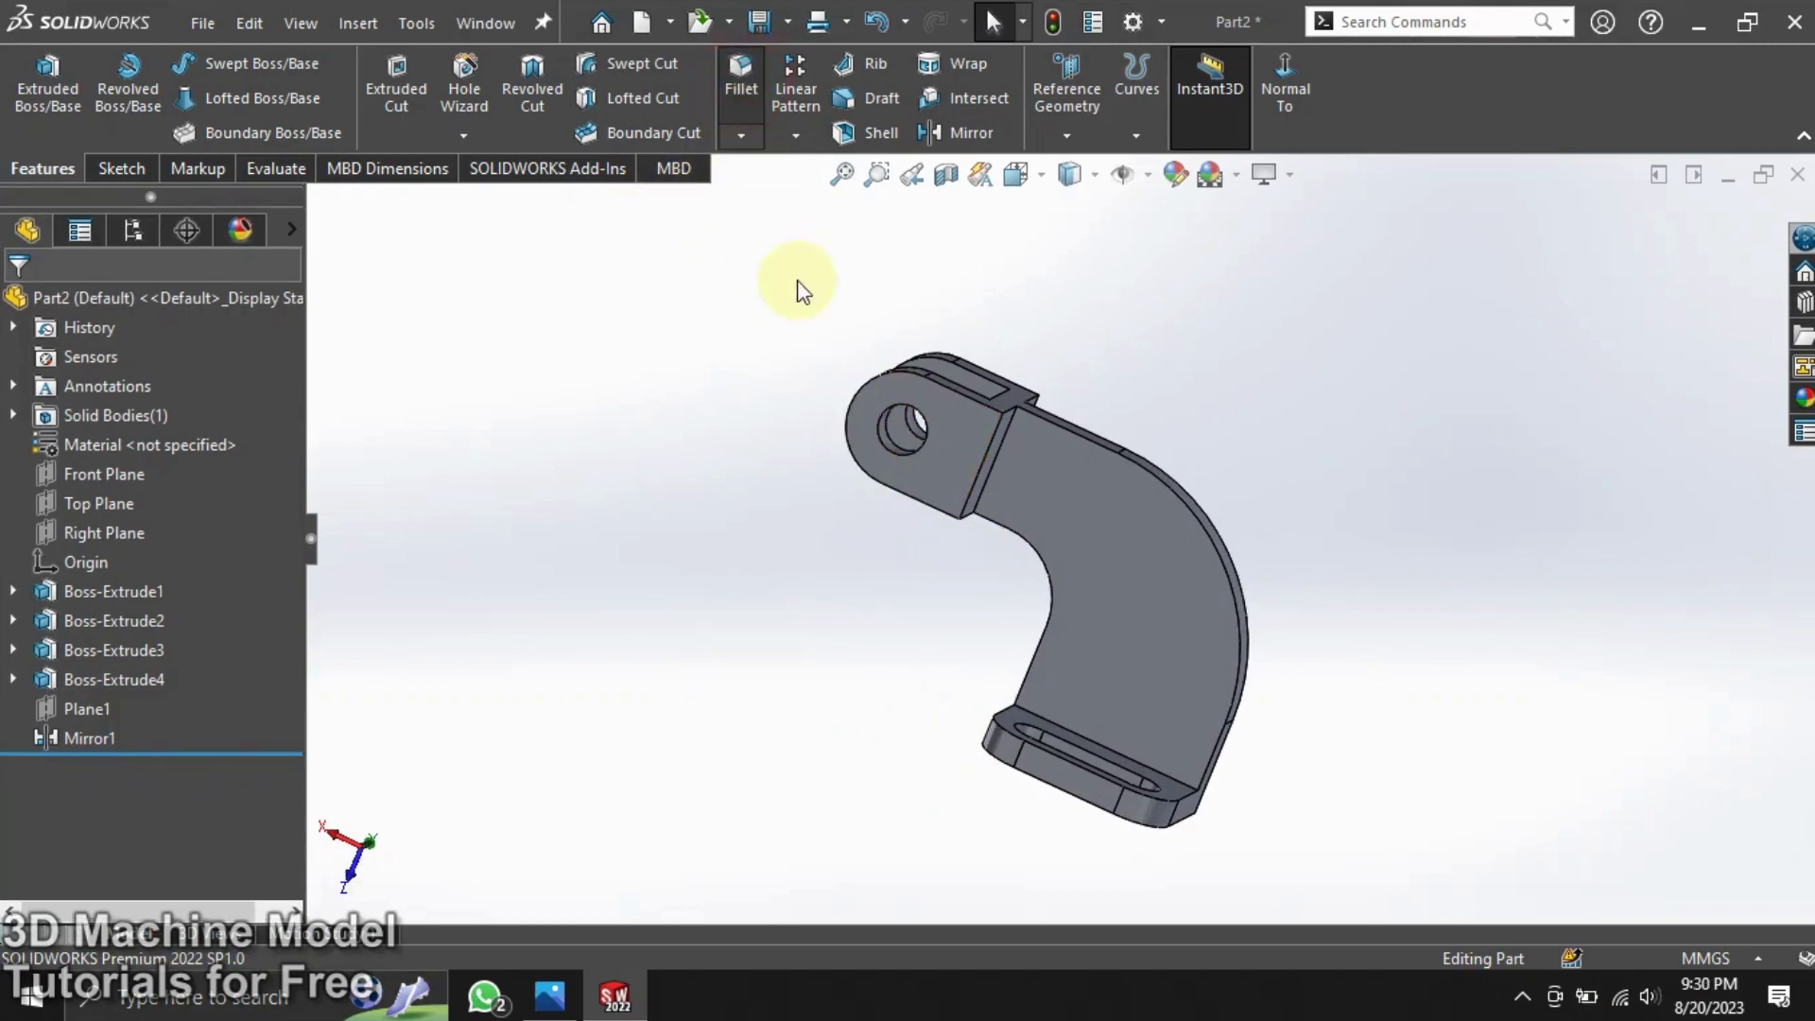
Step: Fillet the plate's curved face edges with a 3 mm radius
right_click_drag(955, 571, 974, 639)
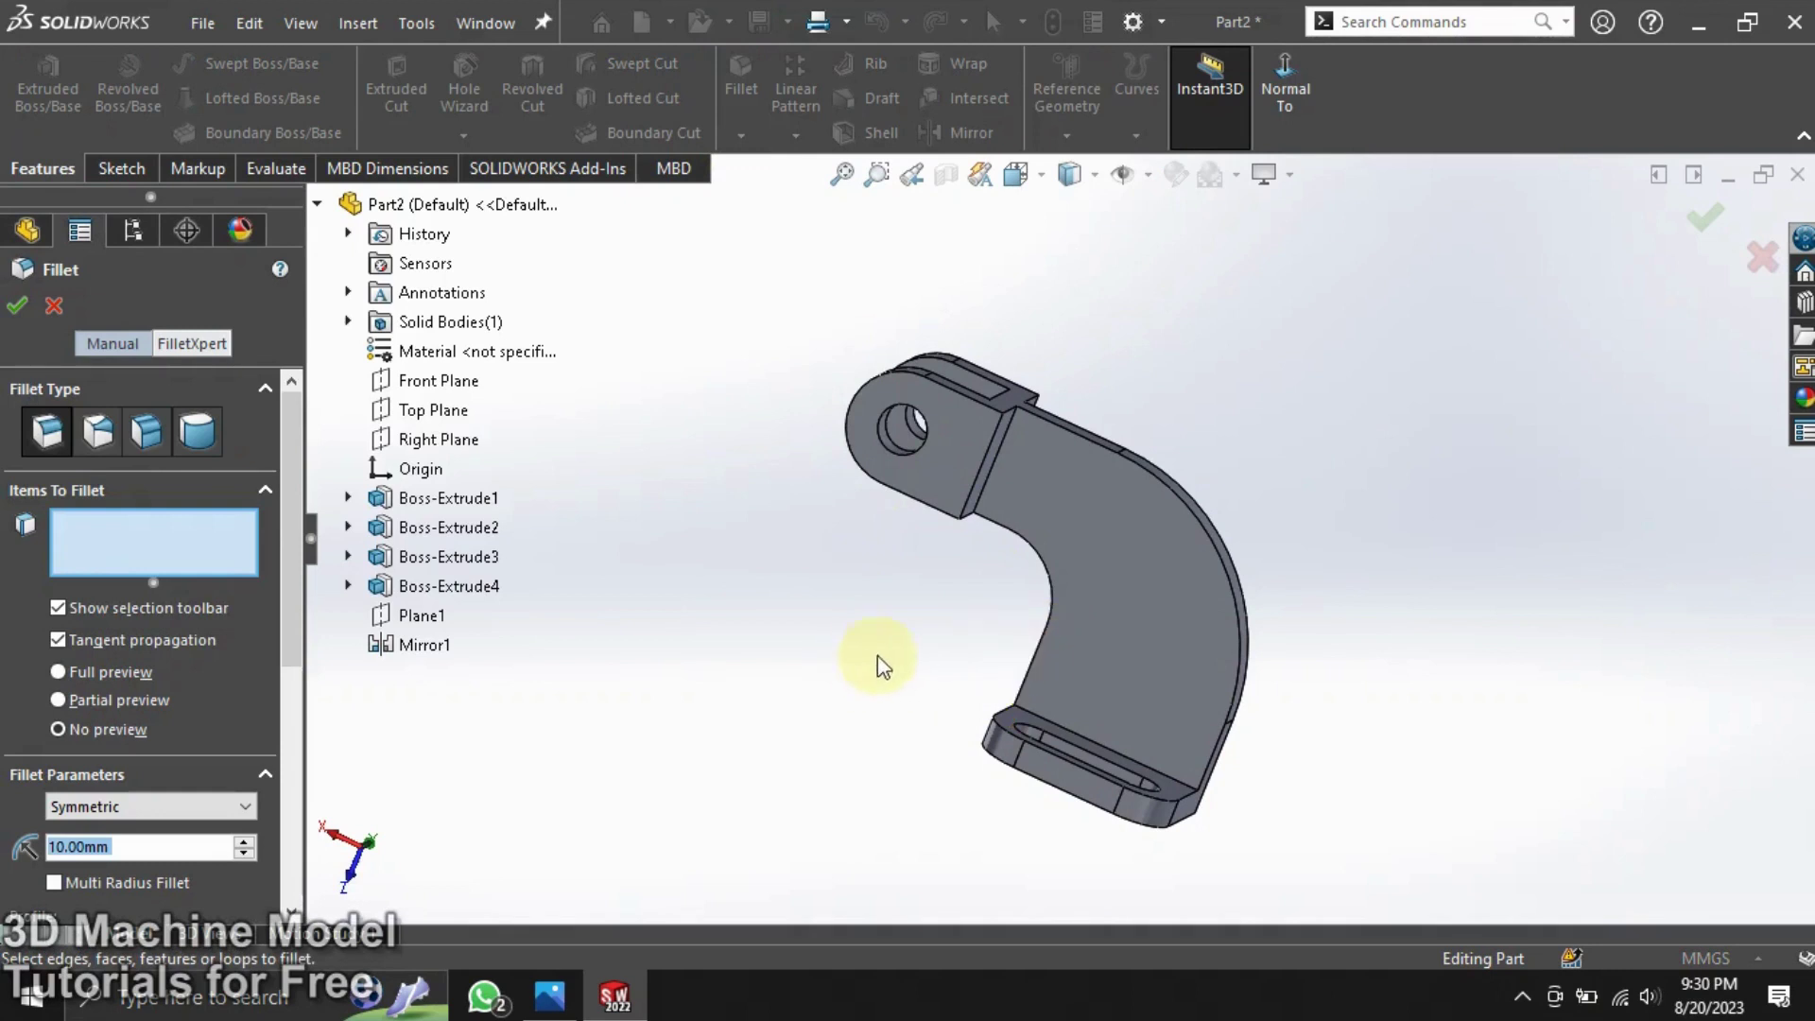
left_click(1124, 558)
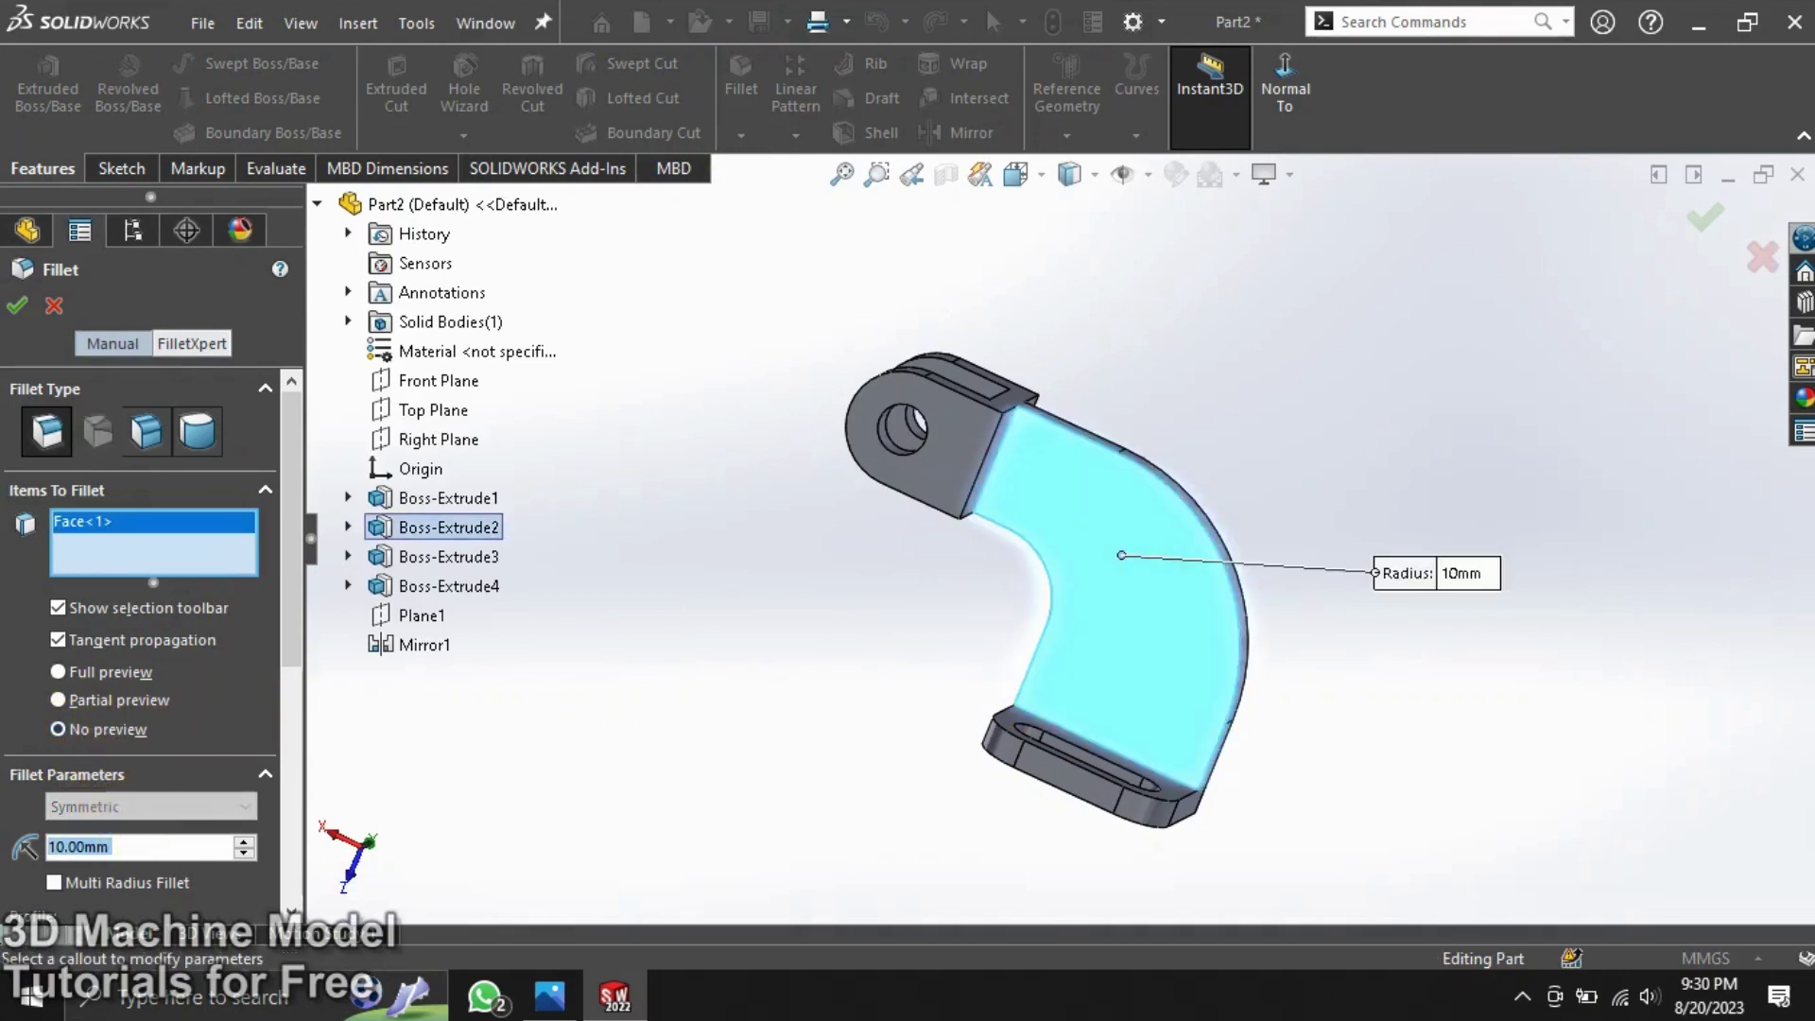
type("3")
key("Return")
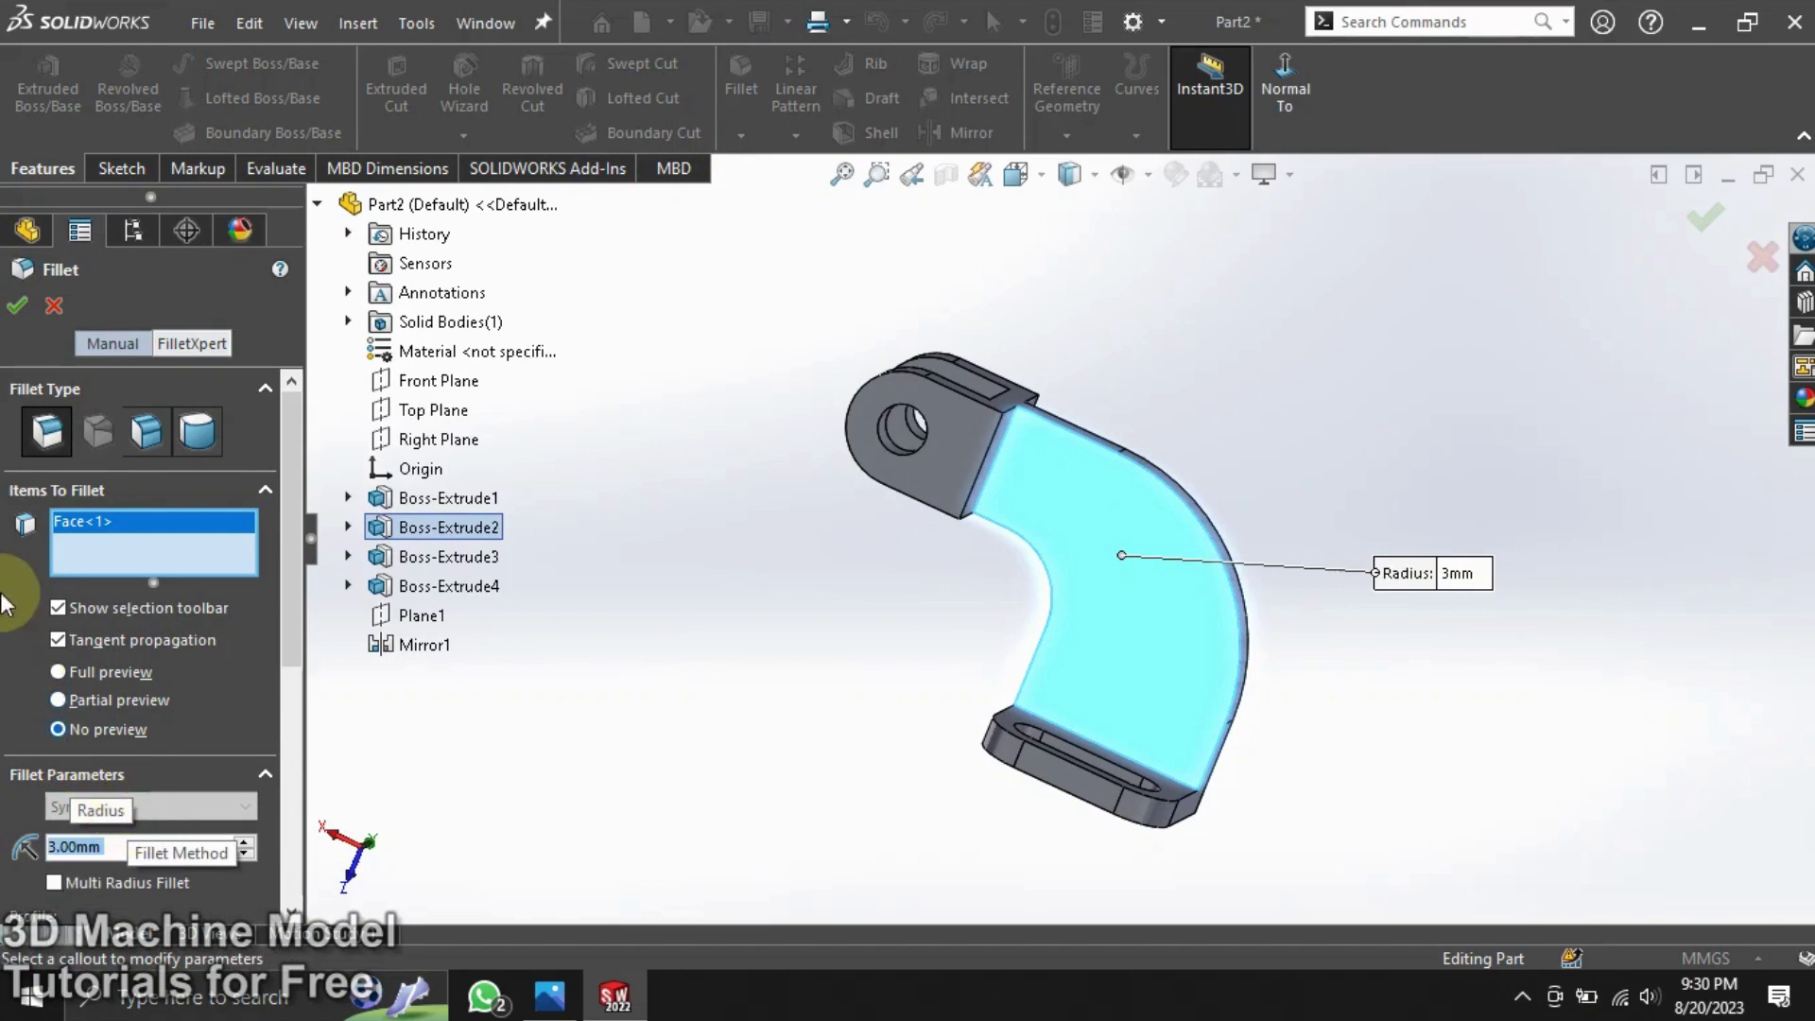
left_click(16, 304)
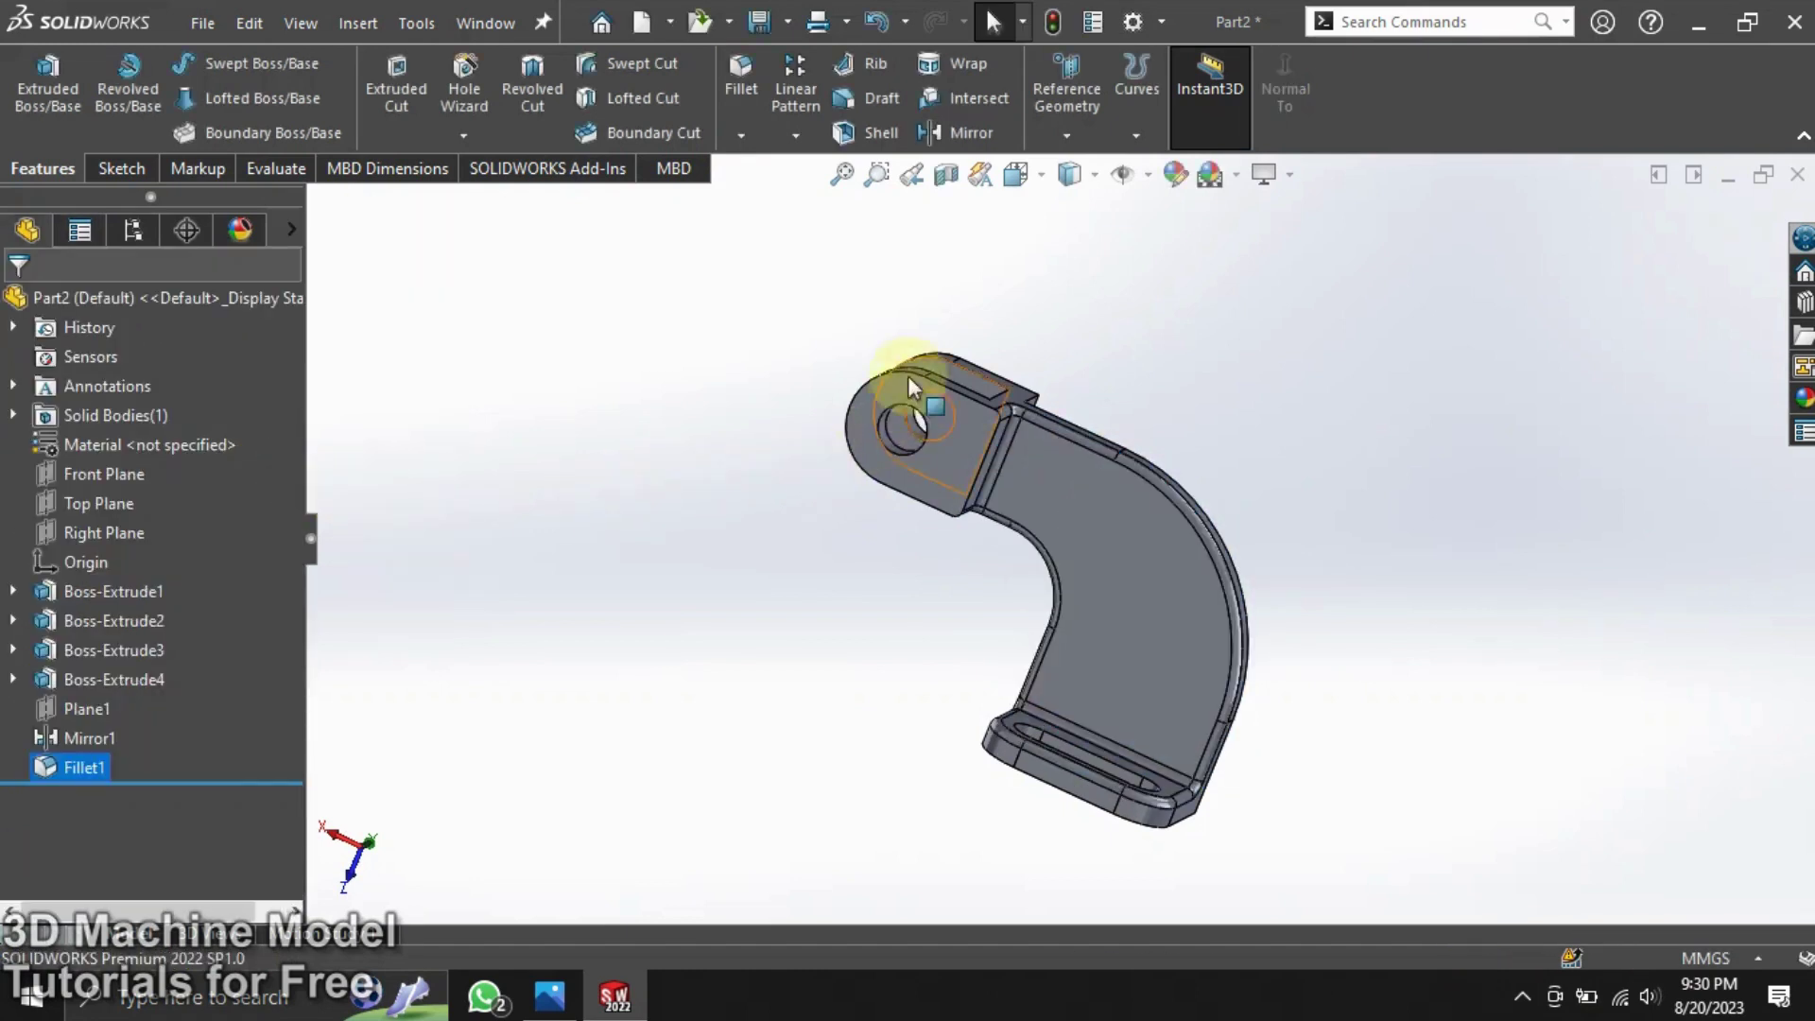
Step: Add a second 3 mm fillet on the lug face
left_click(752, 60)
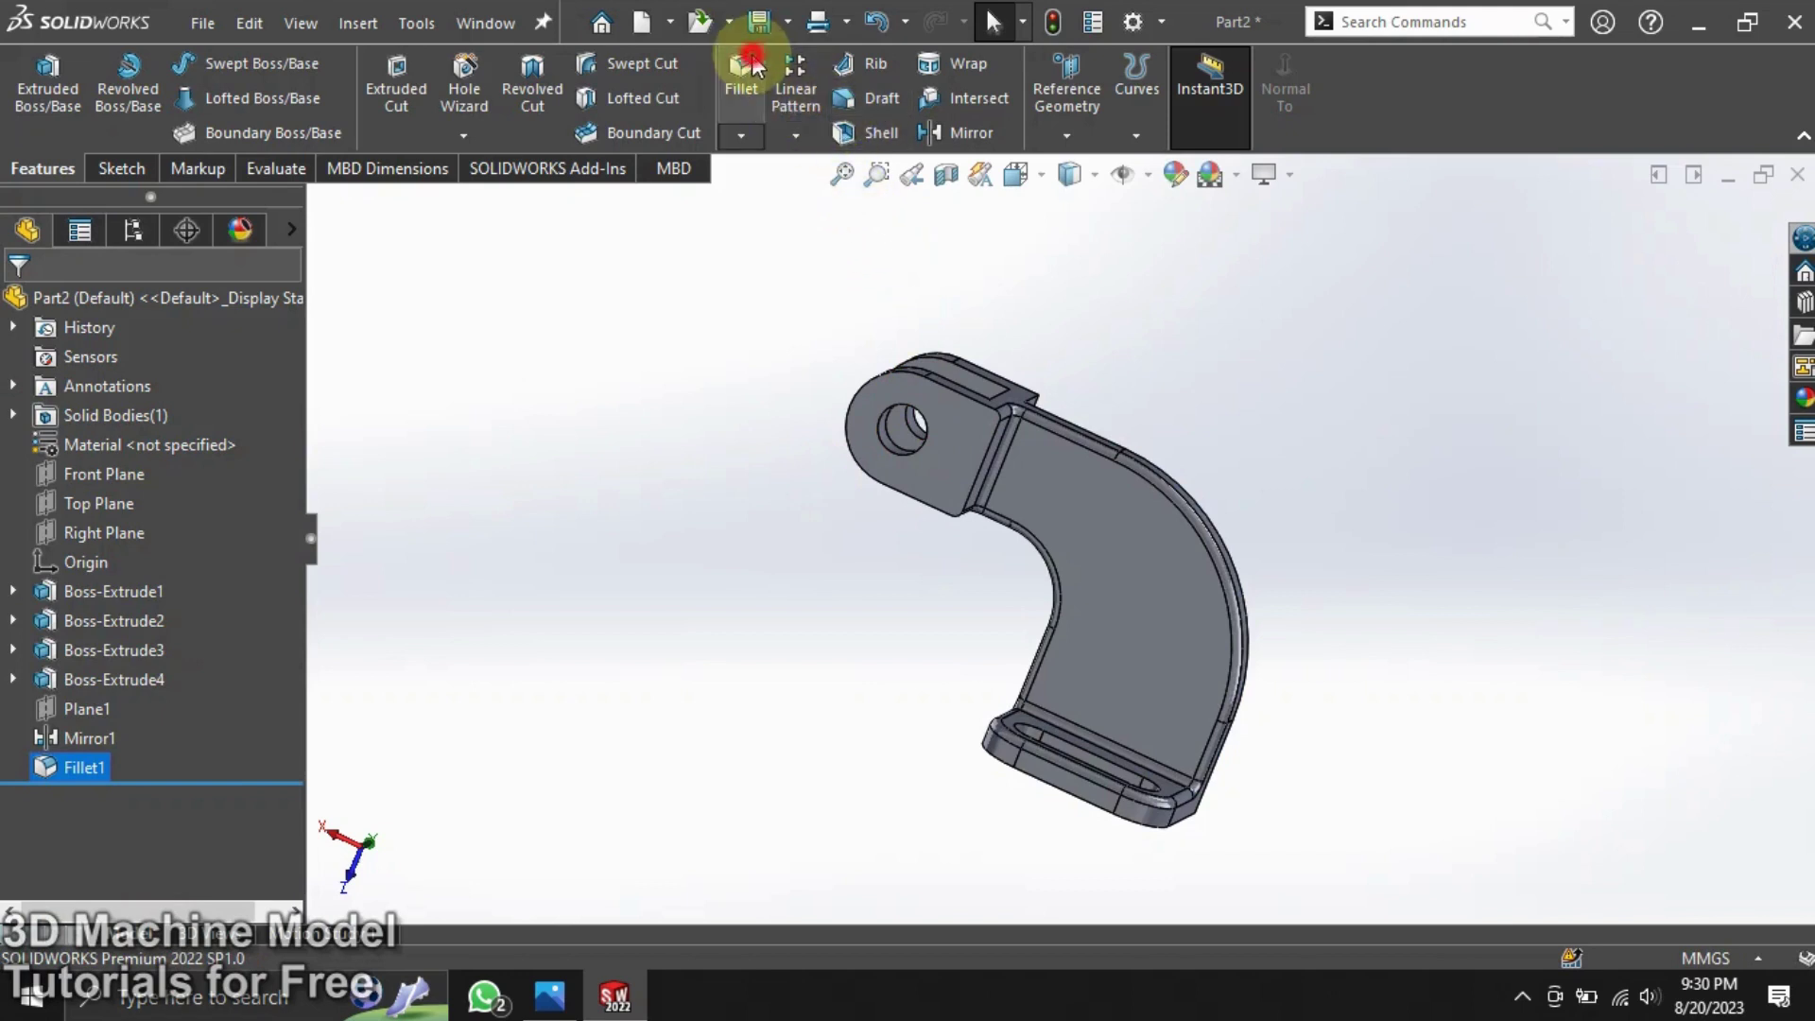
left_click(944, 422)
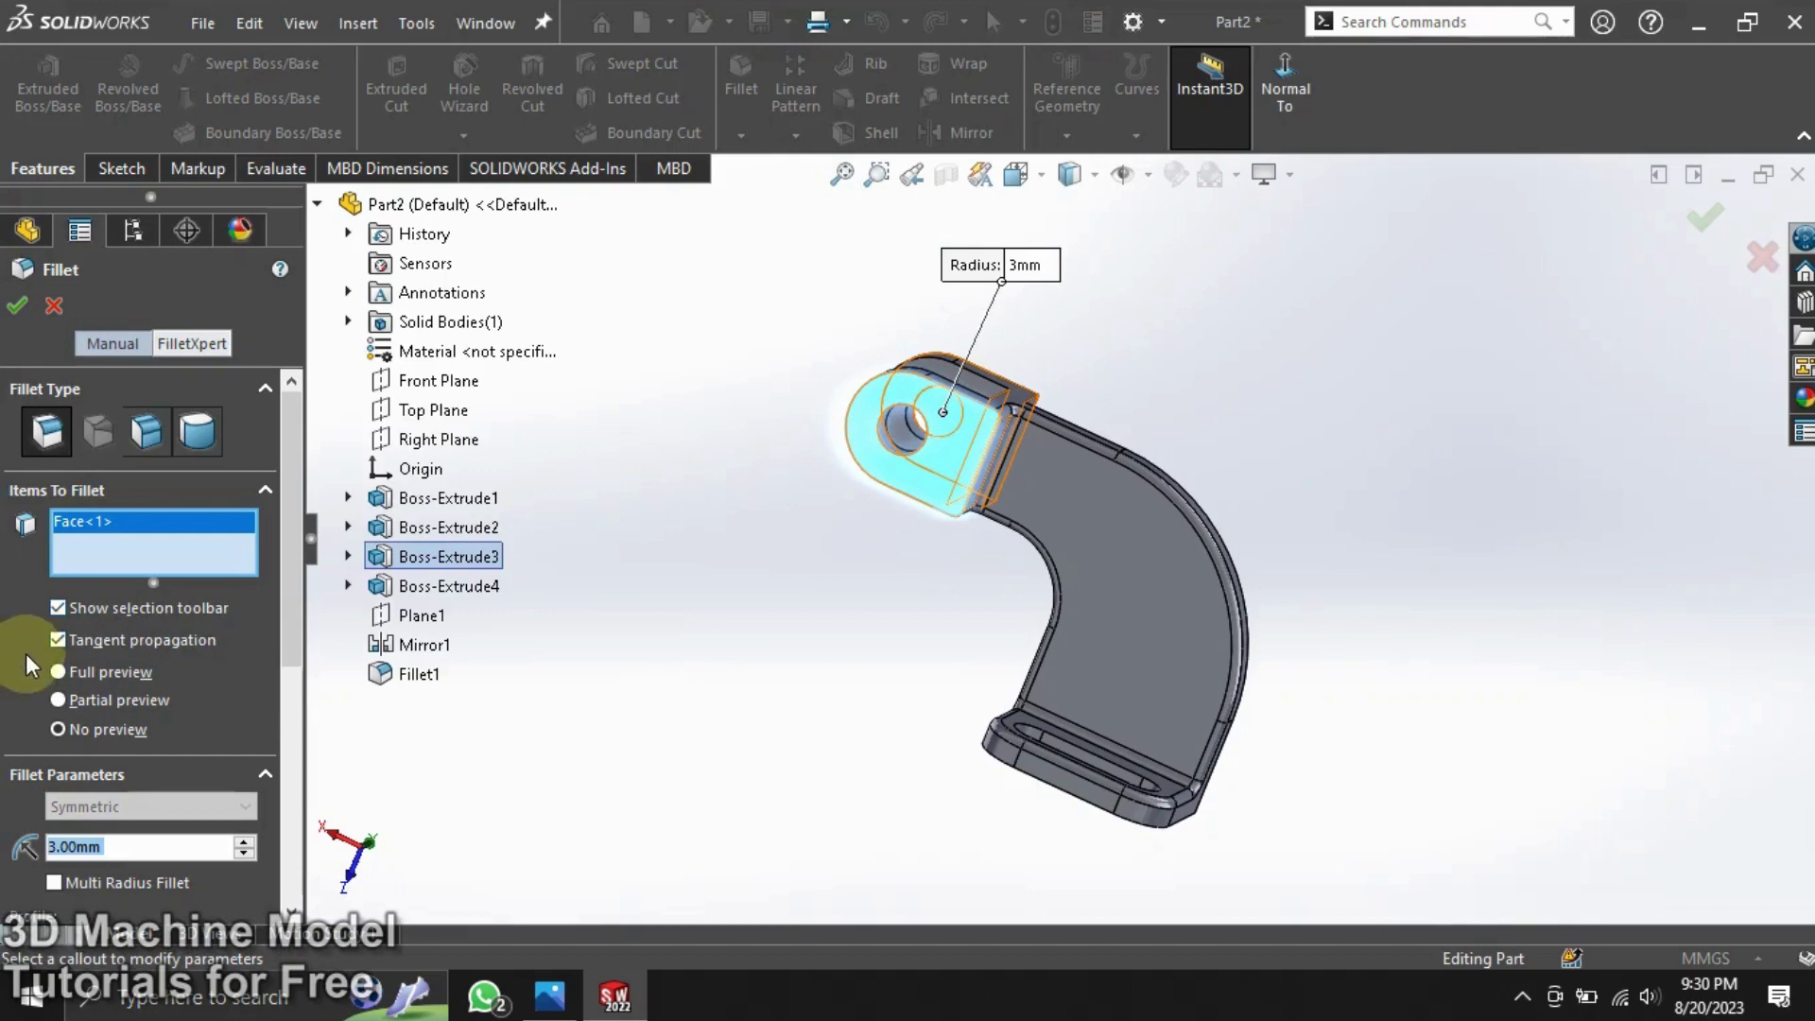
left_click(13, 305)
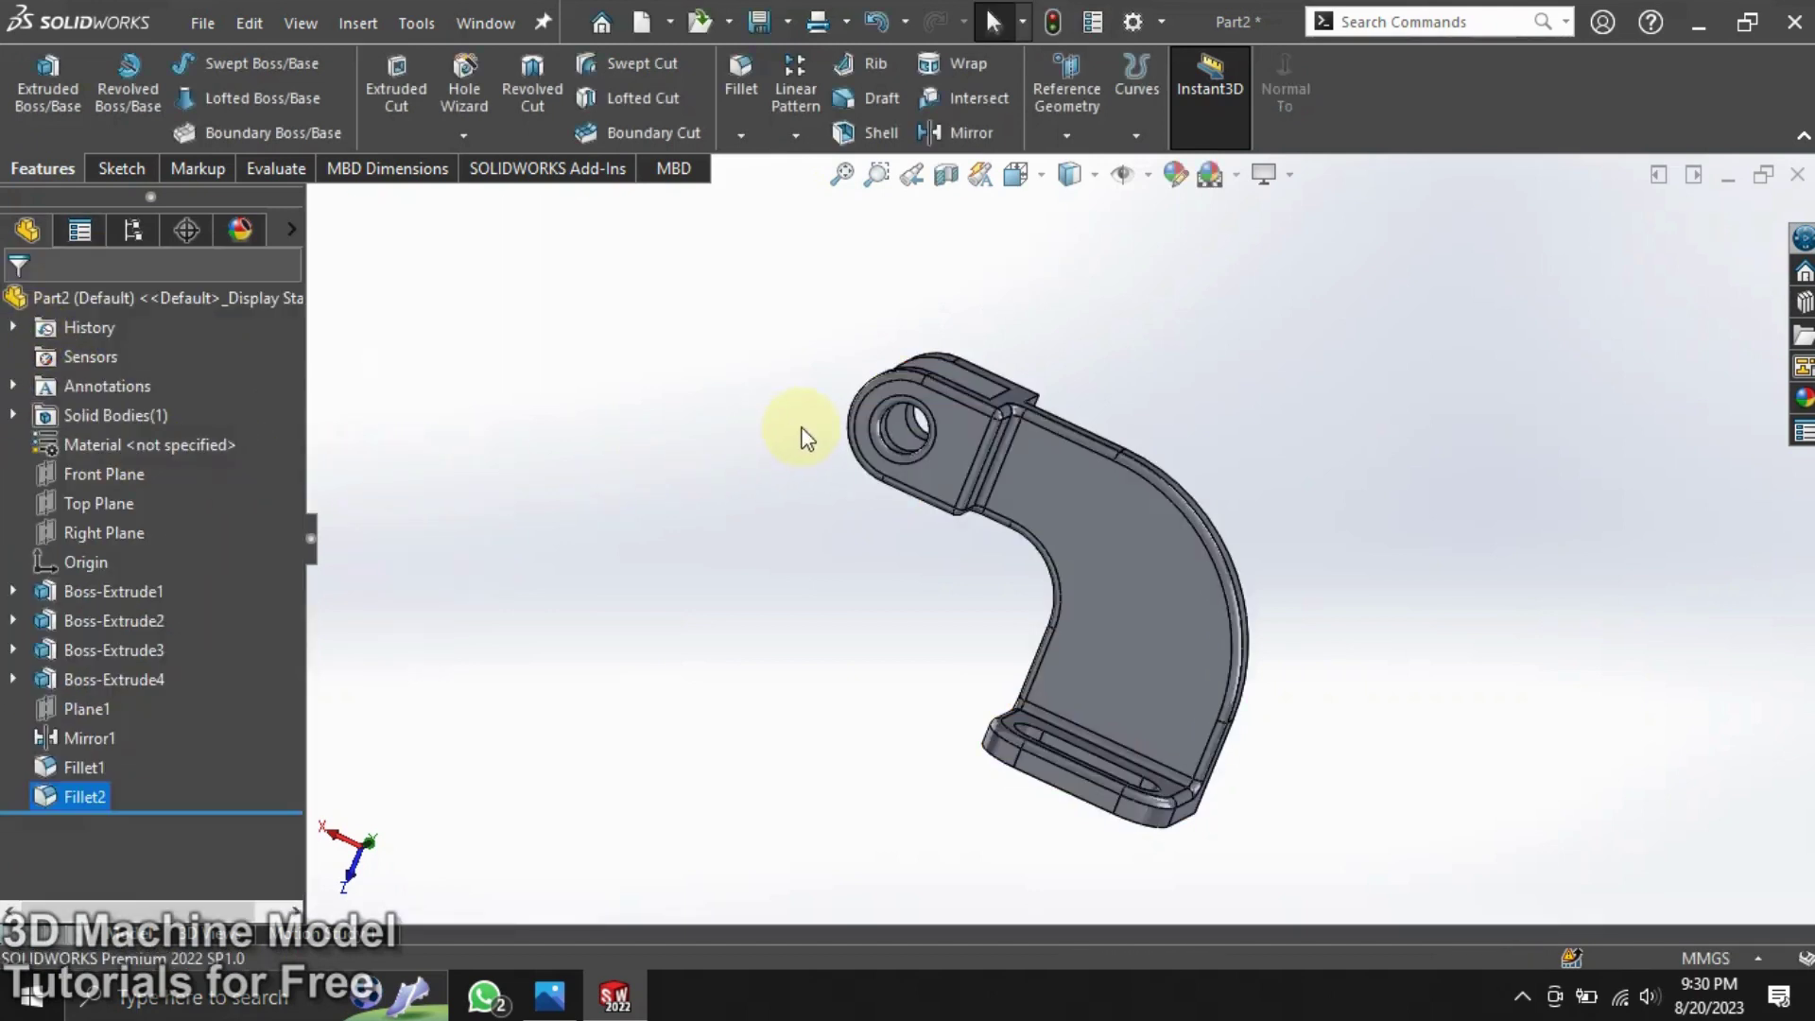
Step: Fillet the edges of the curved plate's back face and the lug face at 3 mm
middle_click_drag(854, 561, 567, 518)
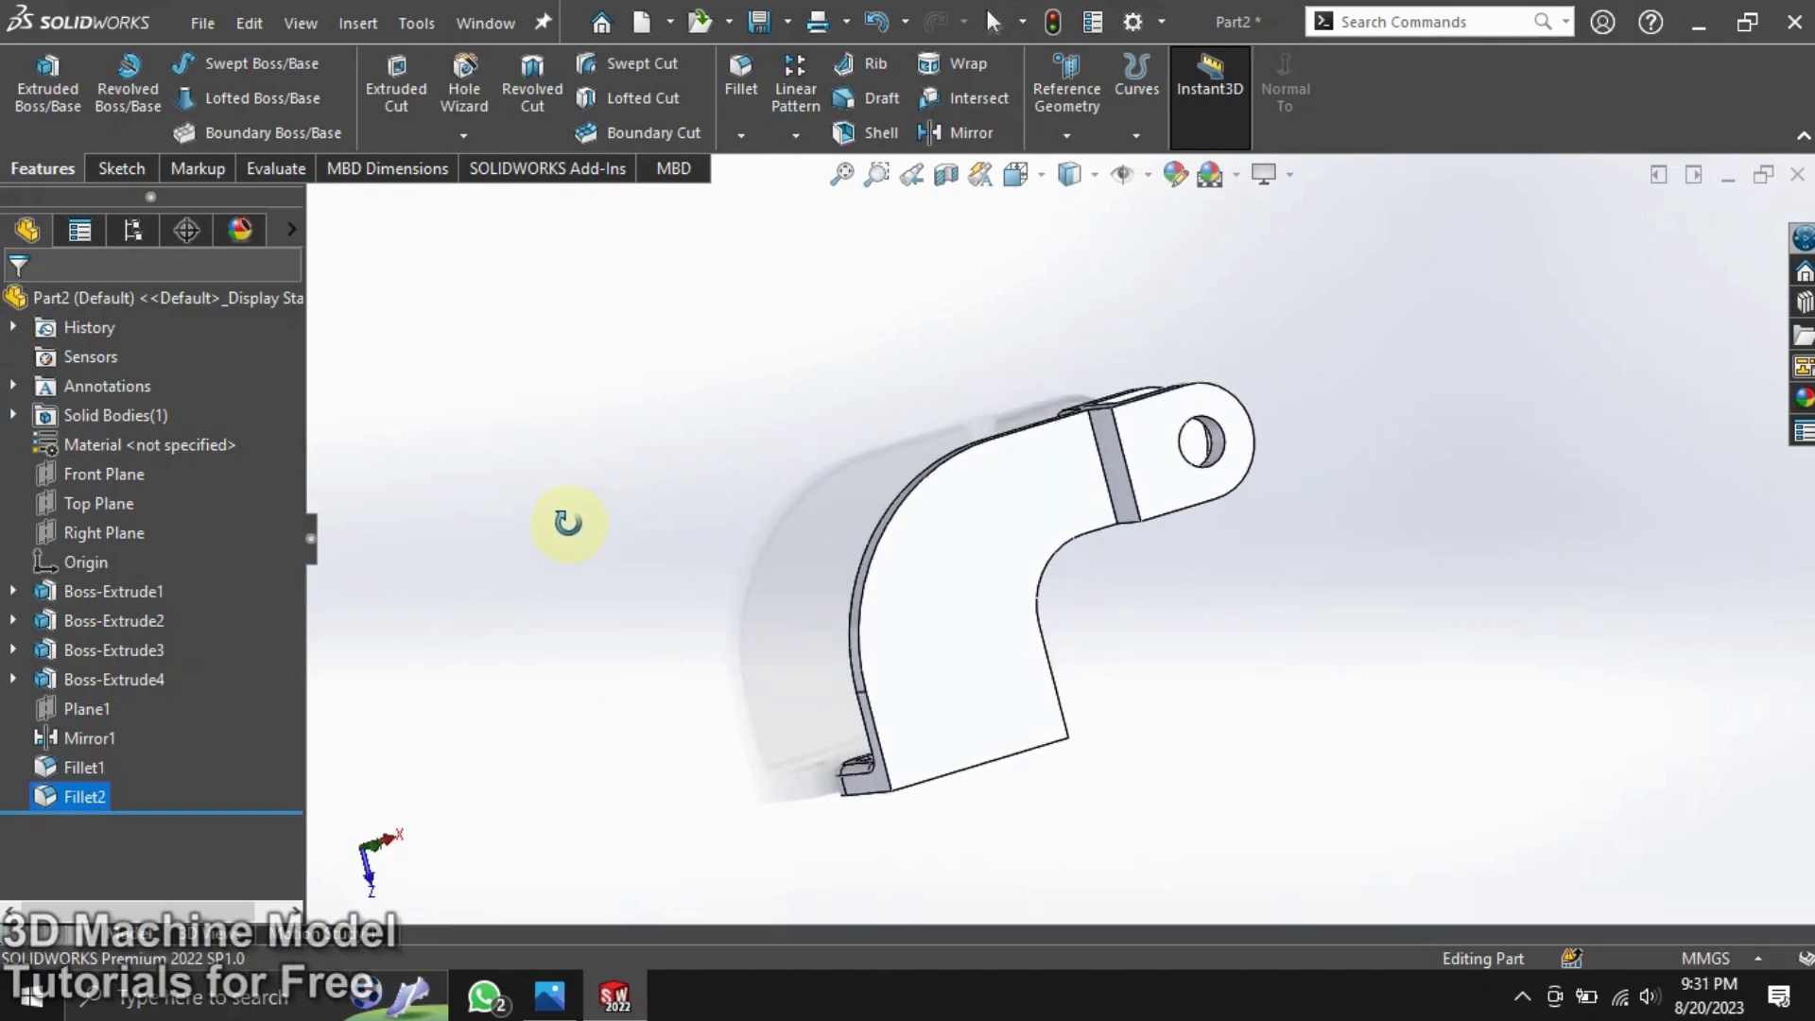
left_click(736, 72)
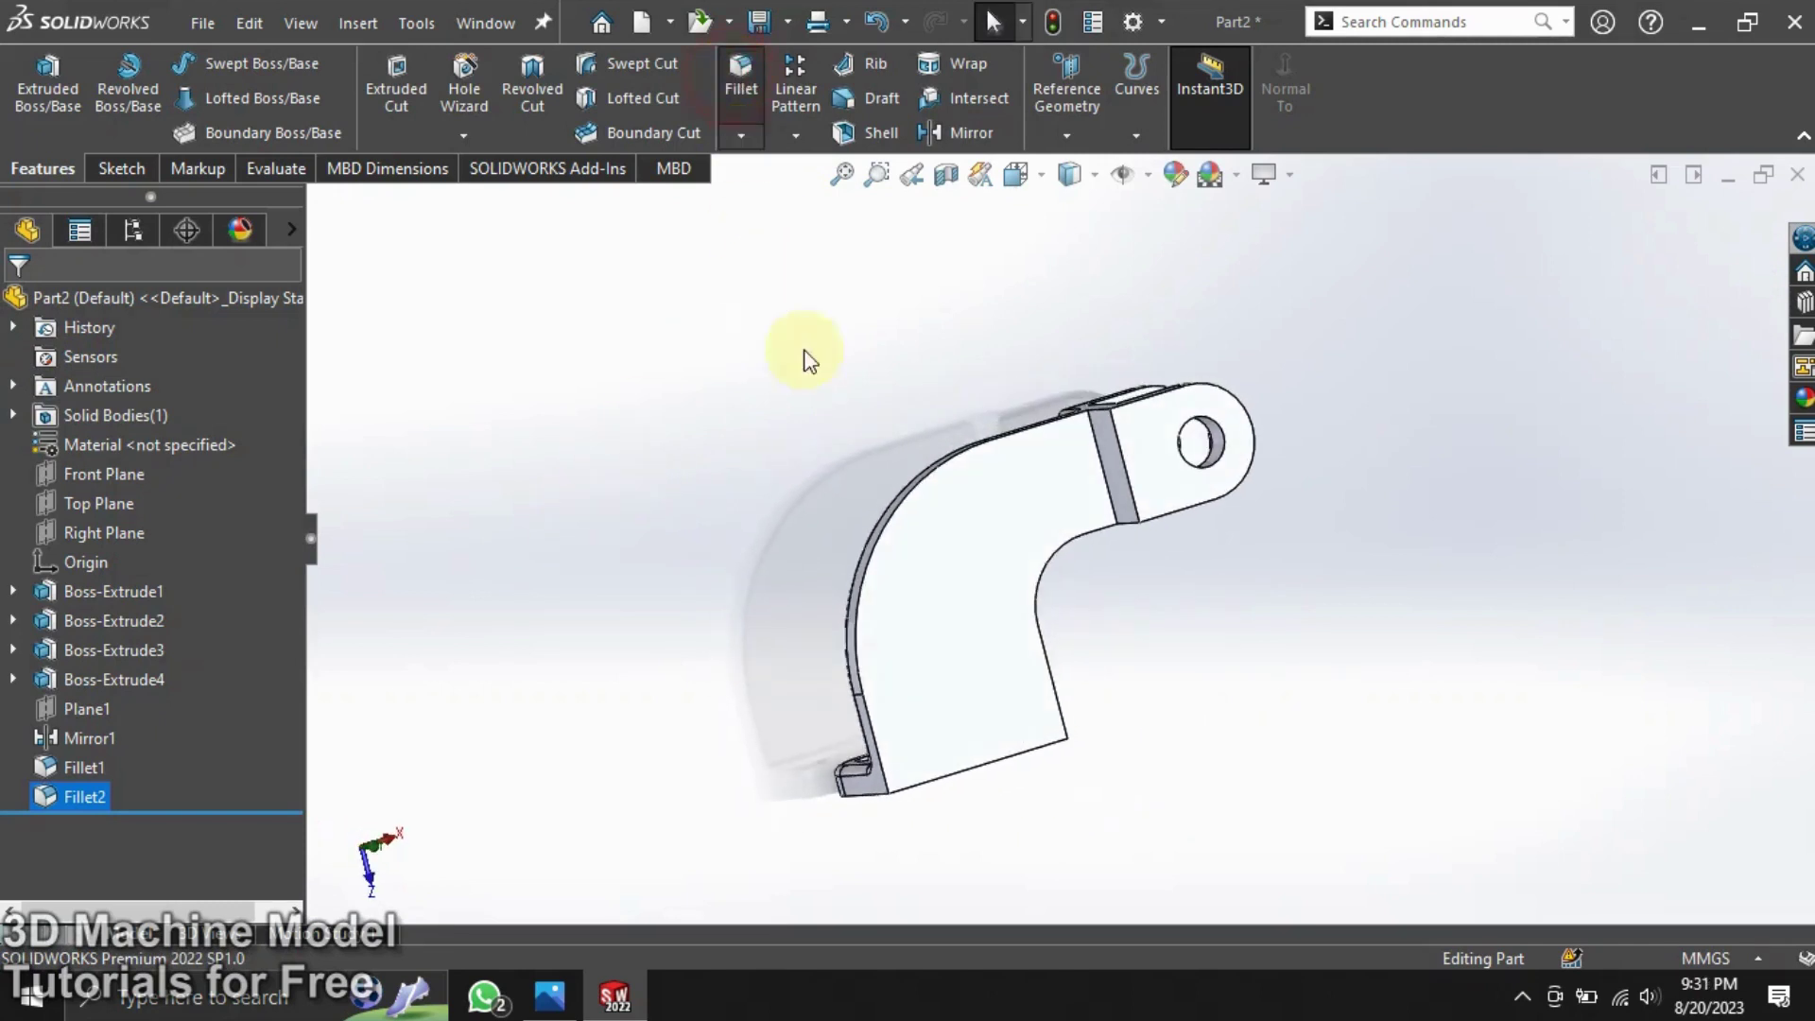
left_click(951, 573)
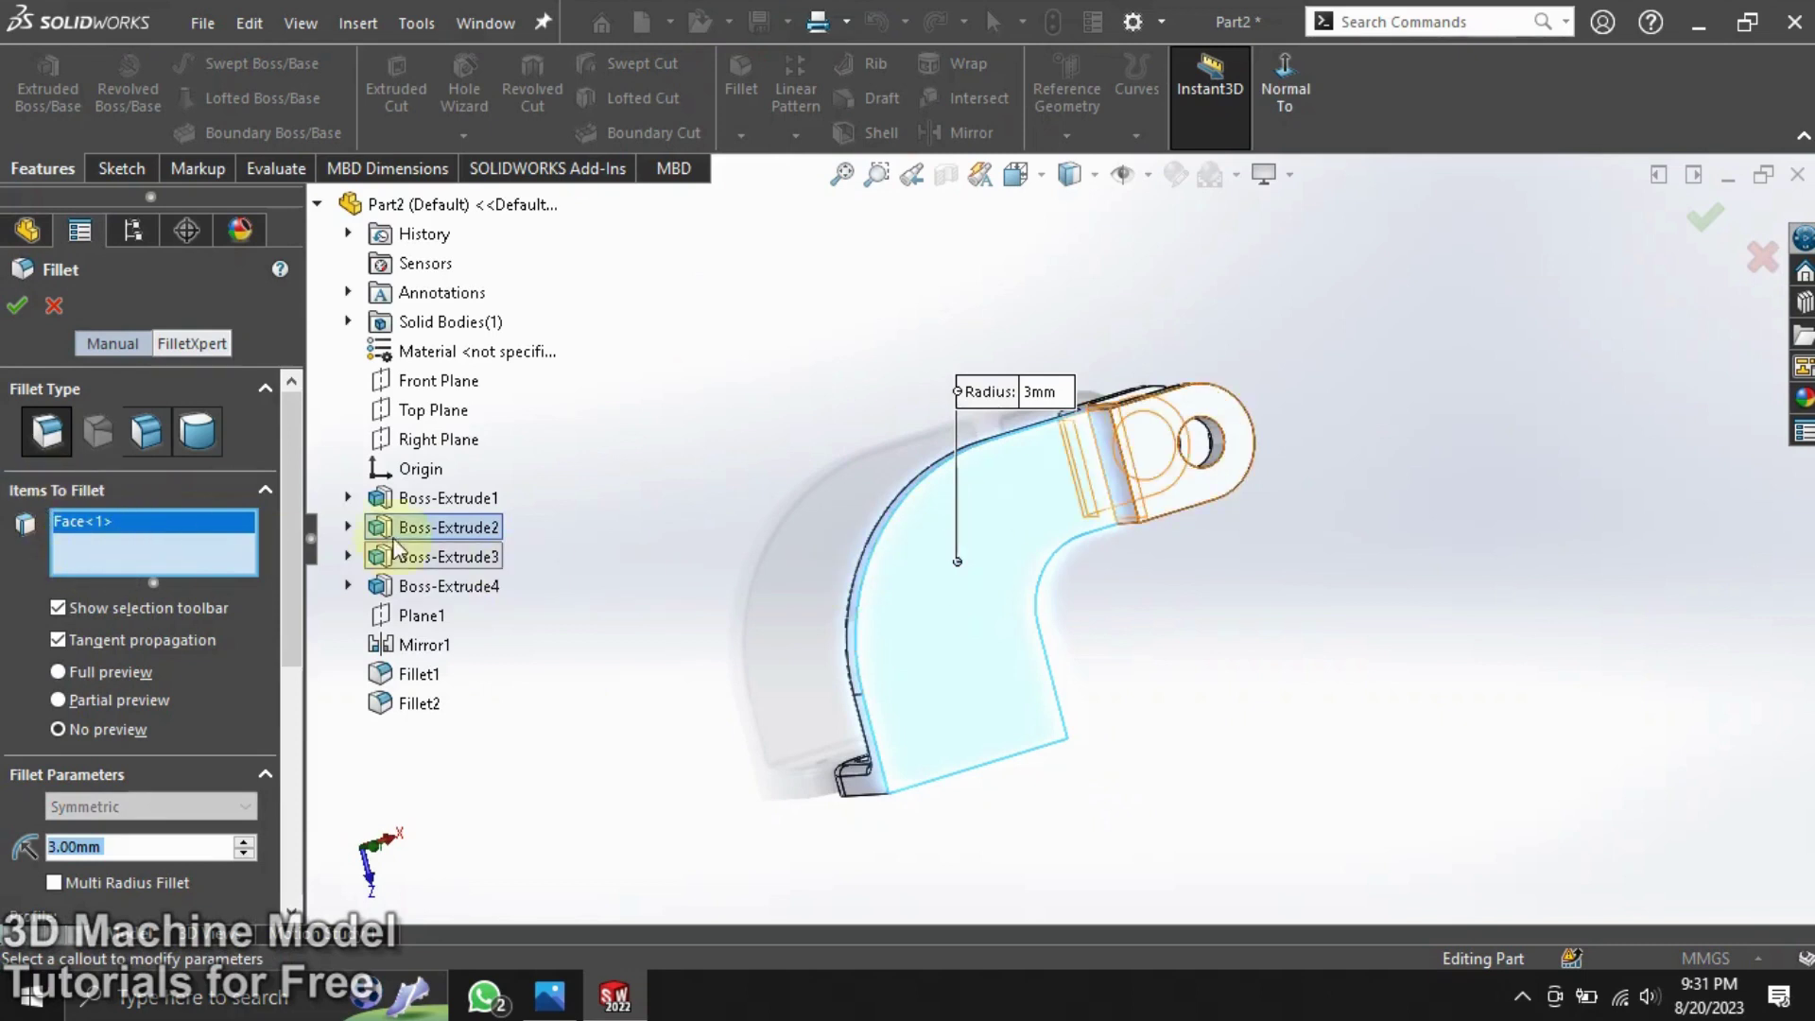
left_click(1156, 446)
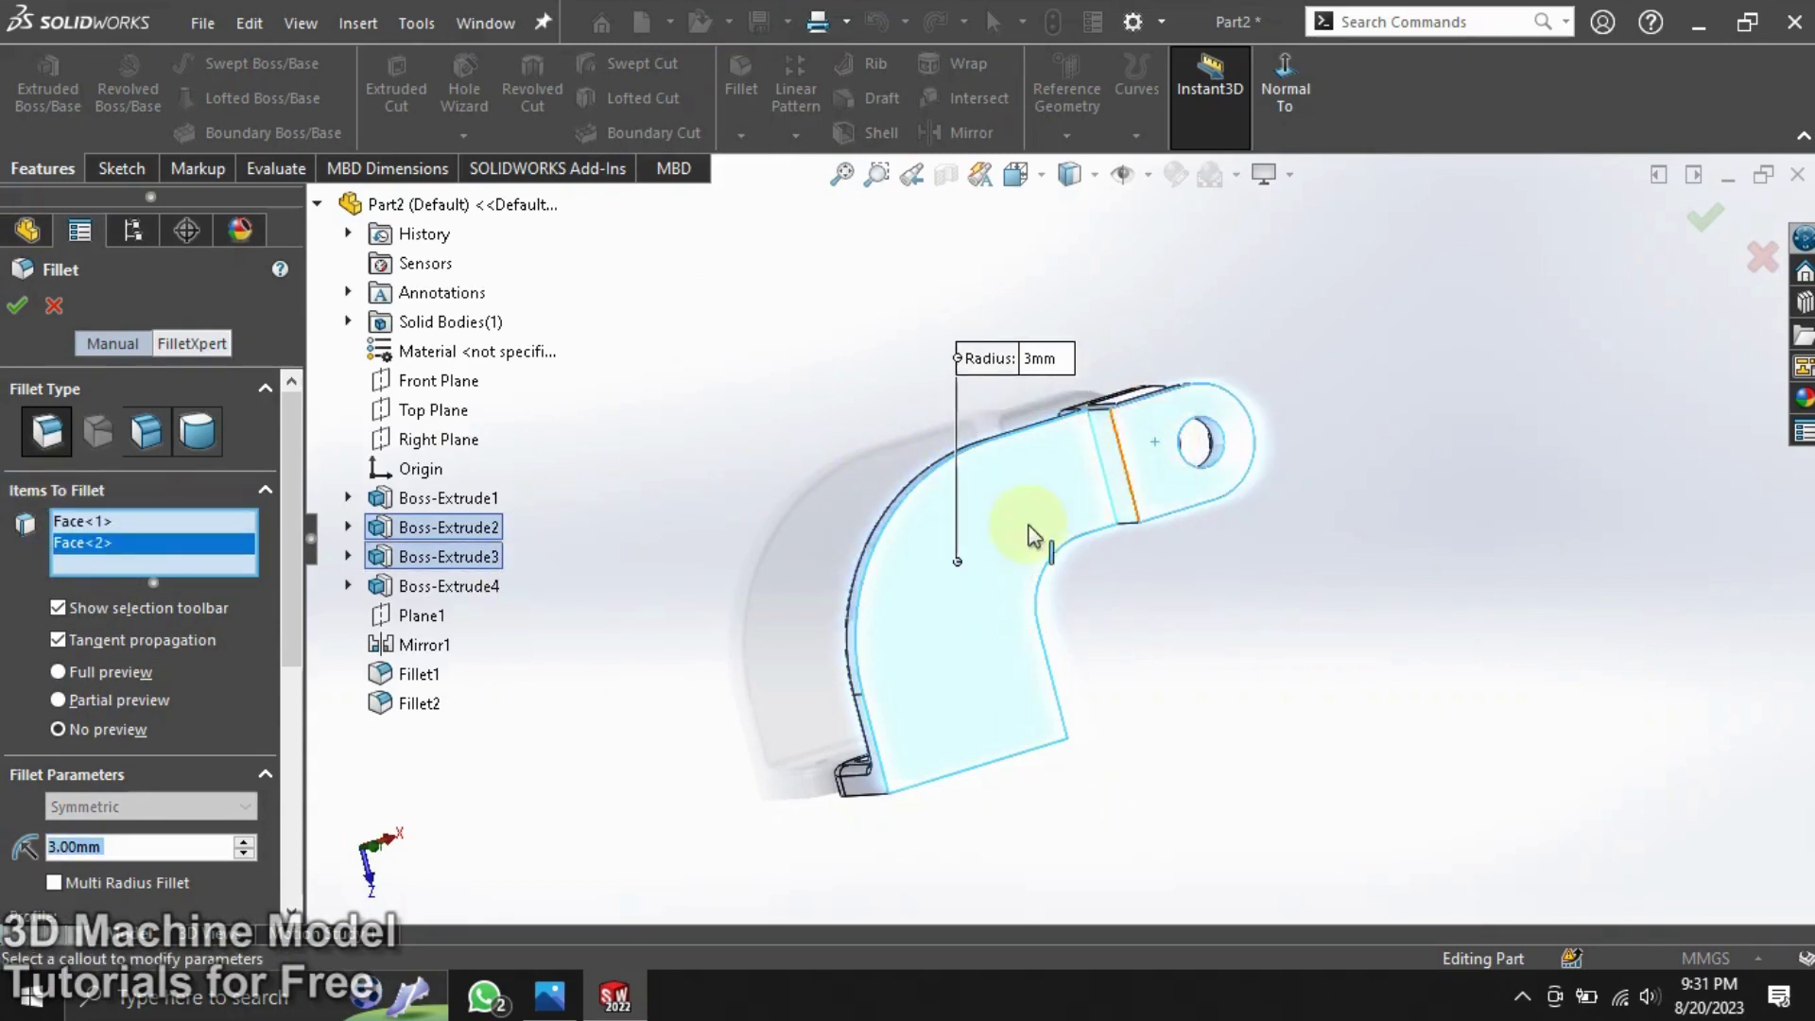
left_click(19, 312)
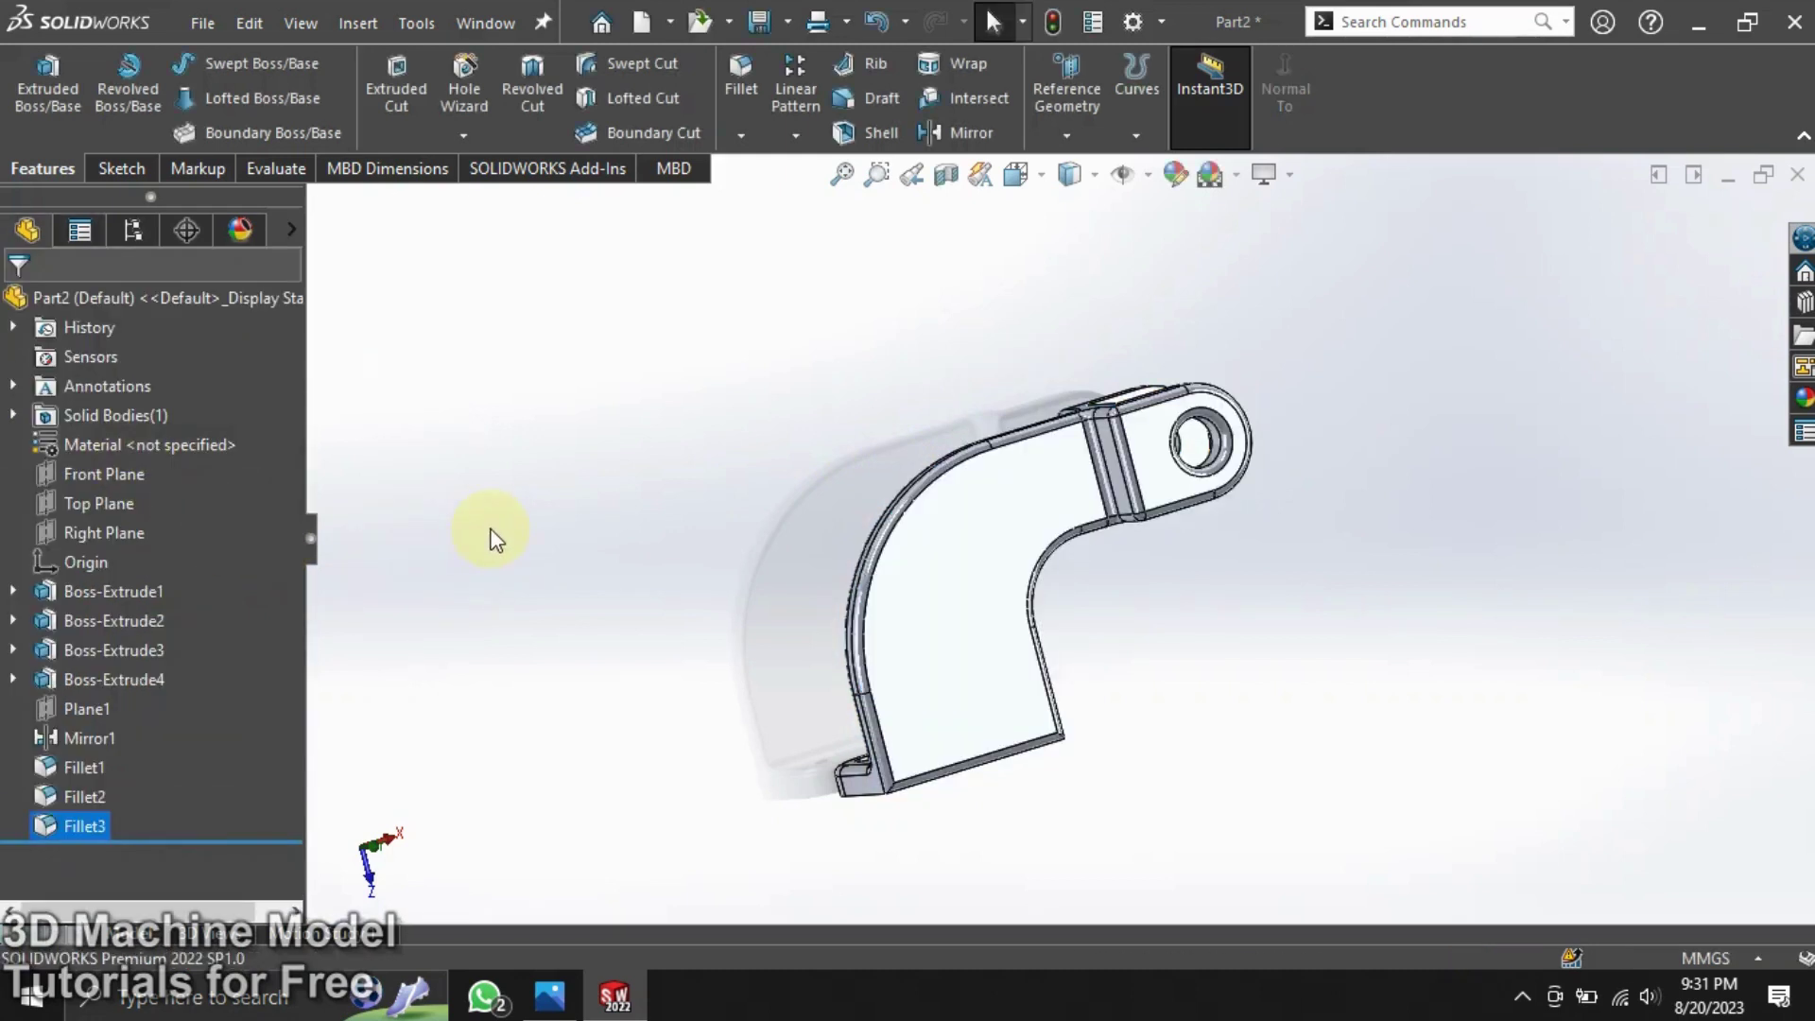
mouse_move(534, 536)
middle_mouse_down()
mouse_move(823, 530)
mouse_move(758, 529)
middle_mouse_up()
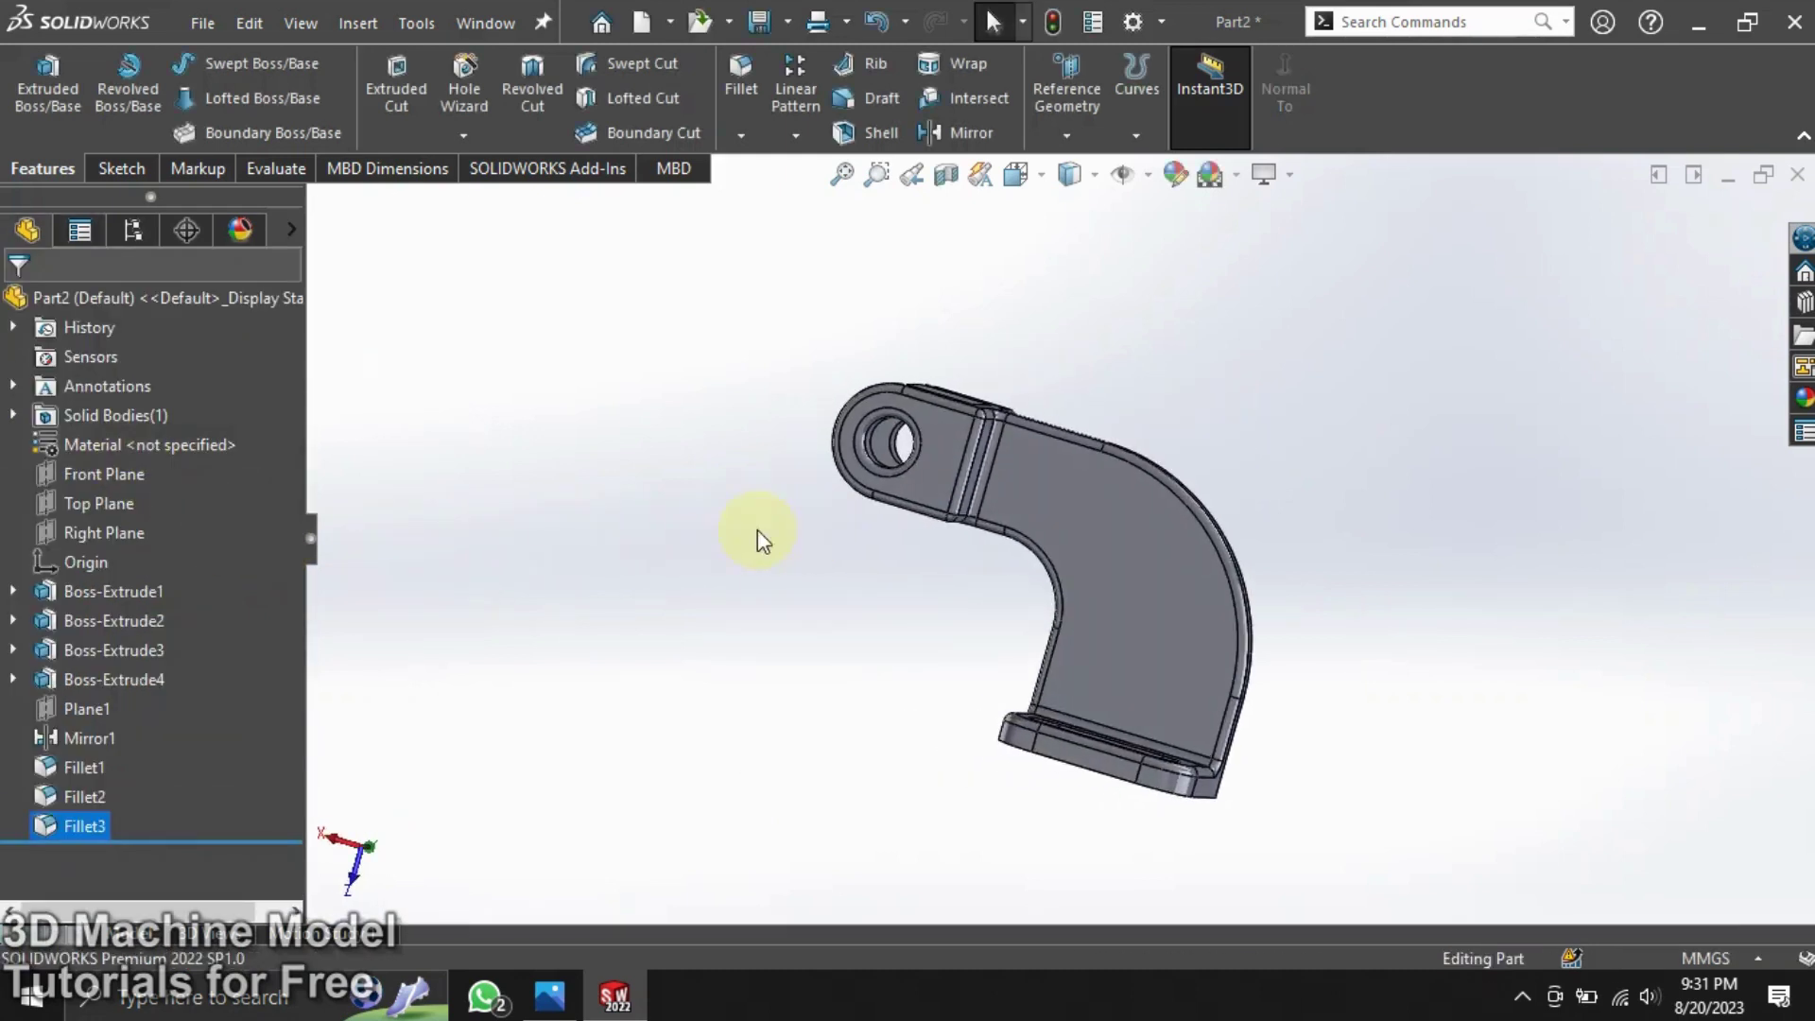
Step: Edit Sketch2 of Boss-Extrude2 and draw a circle inside the plate profile
left_click(66, 621)
left_click(17, 620)
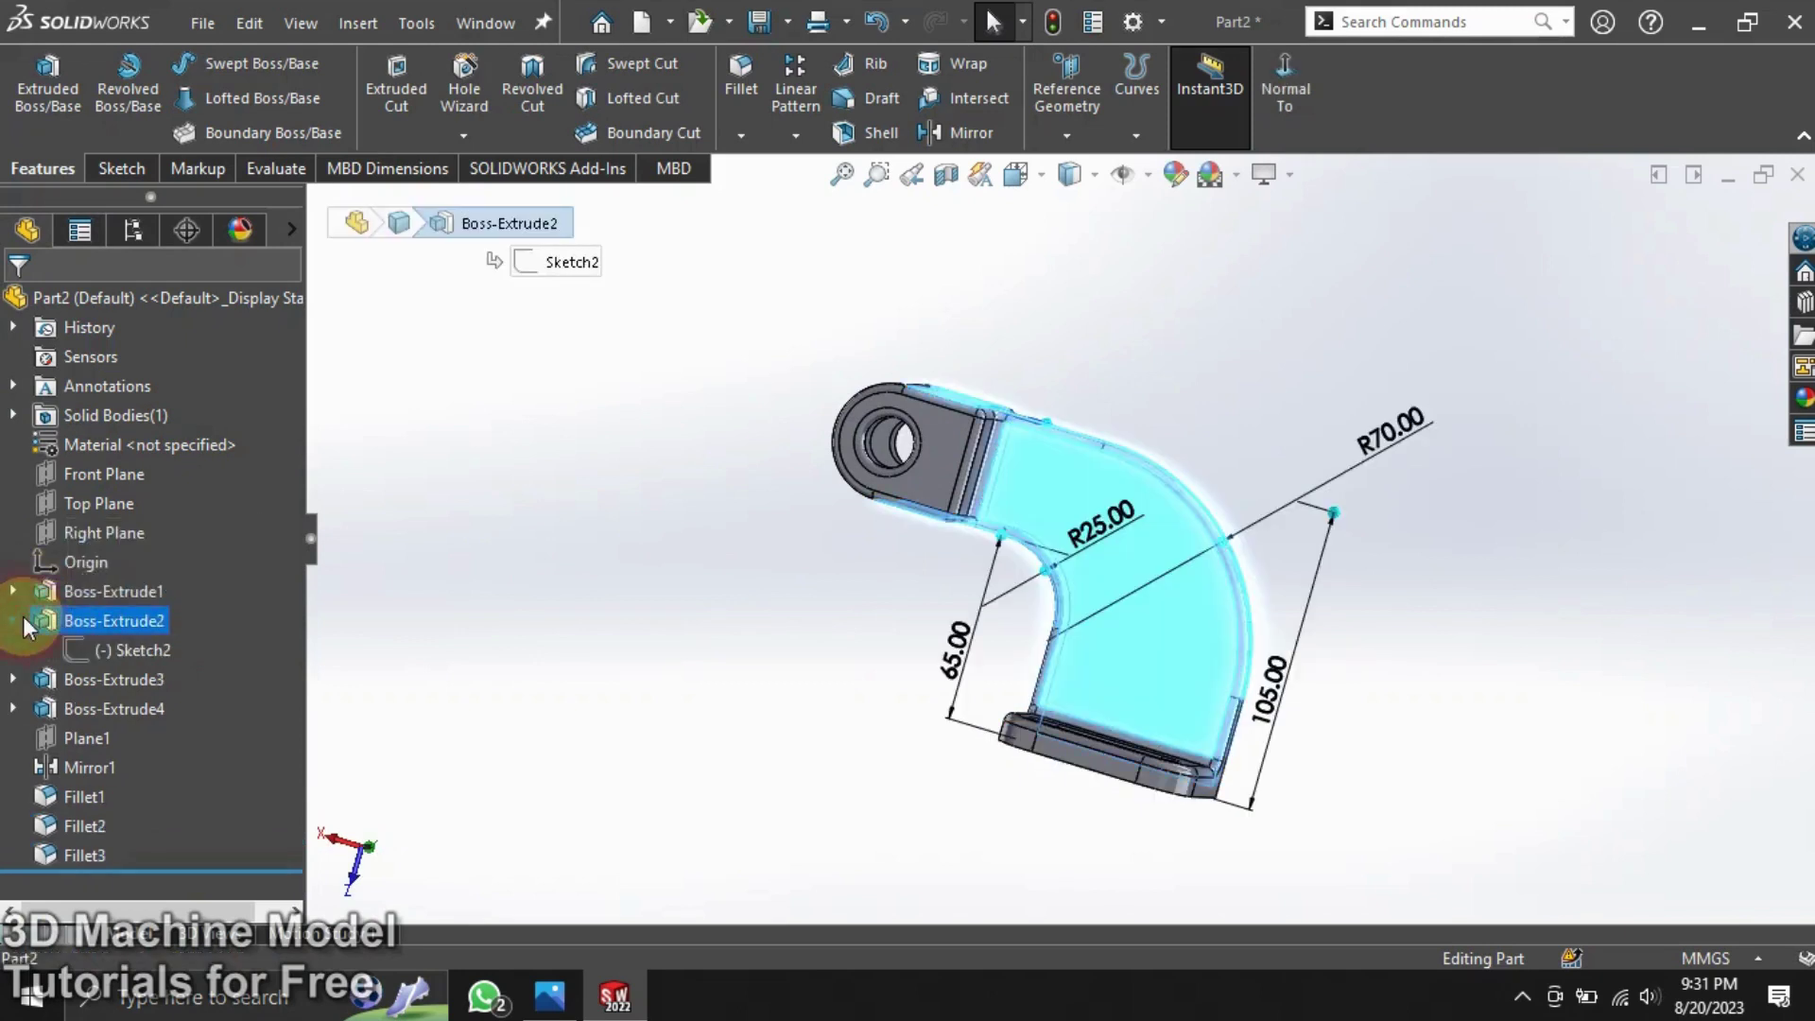
left_click(70, 646)
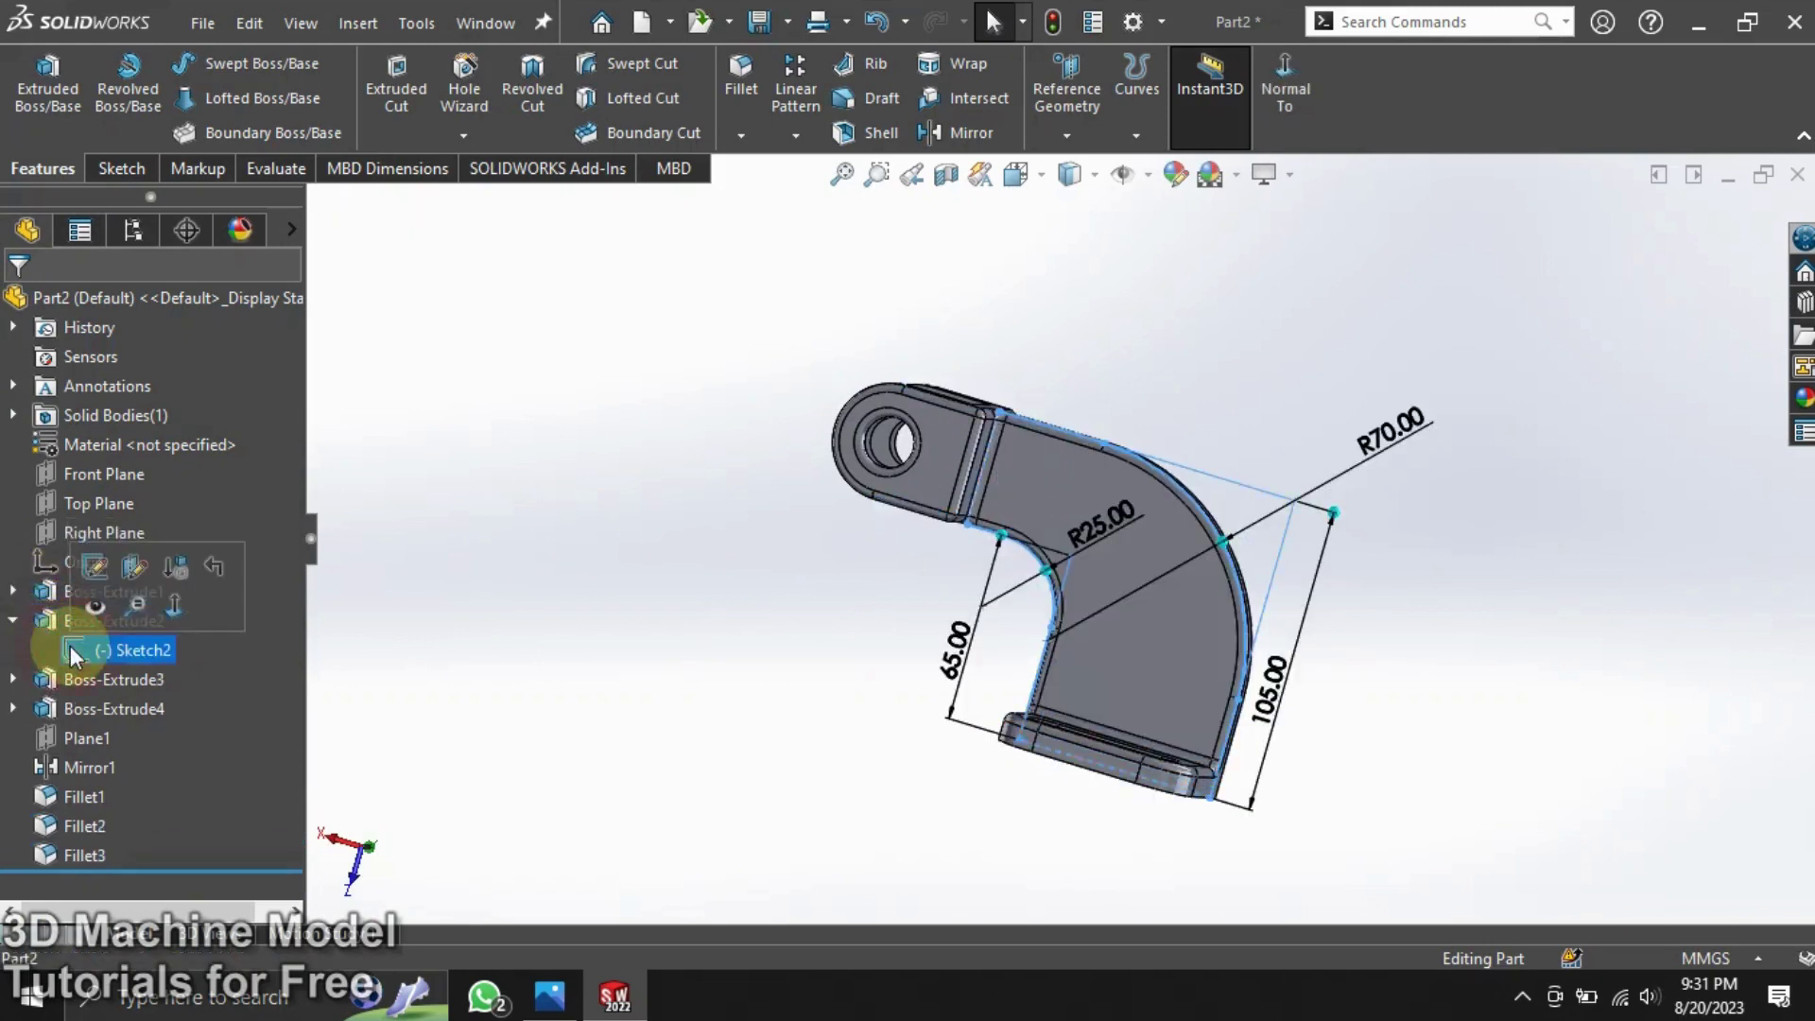
left_click(90, 569)
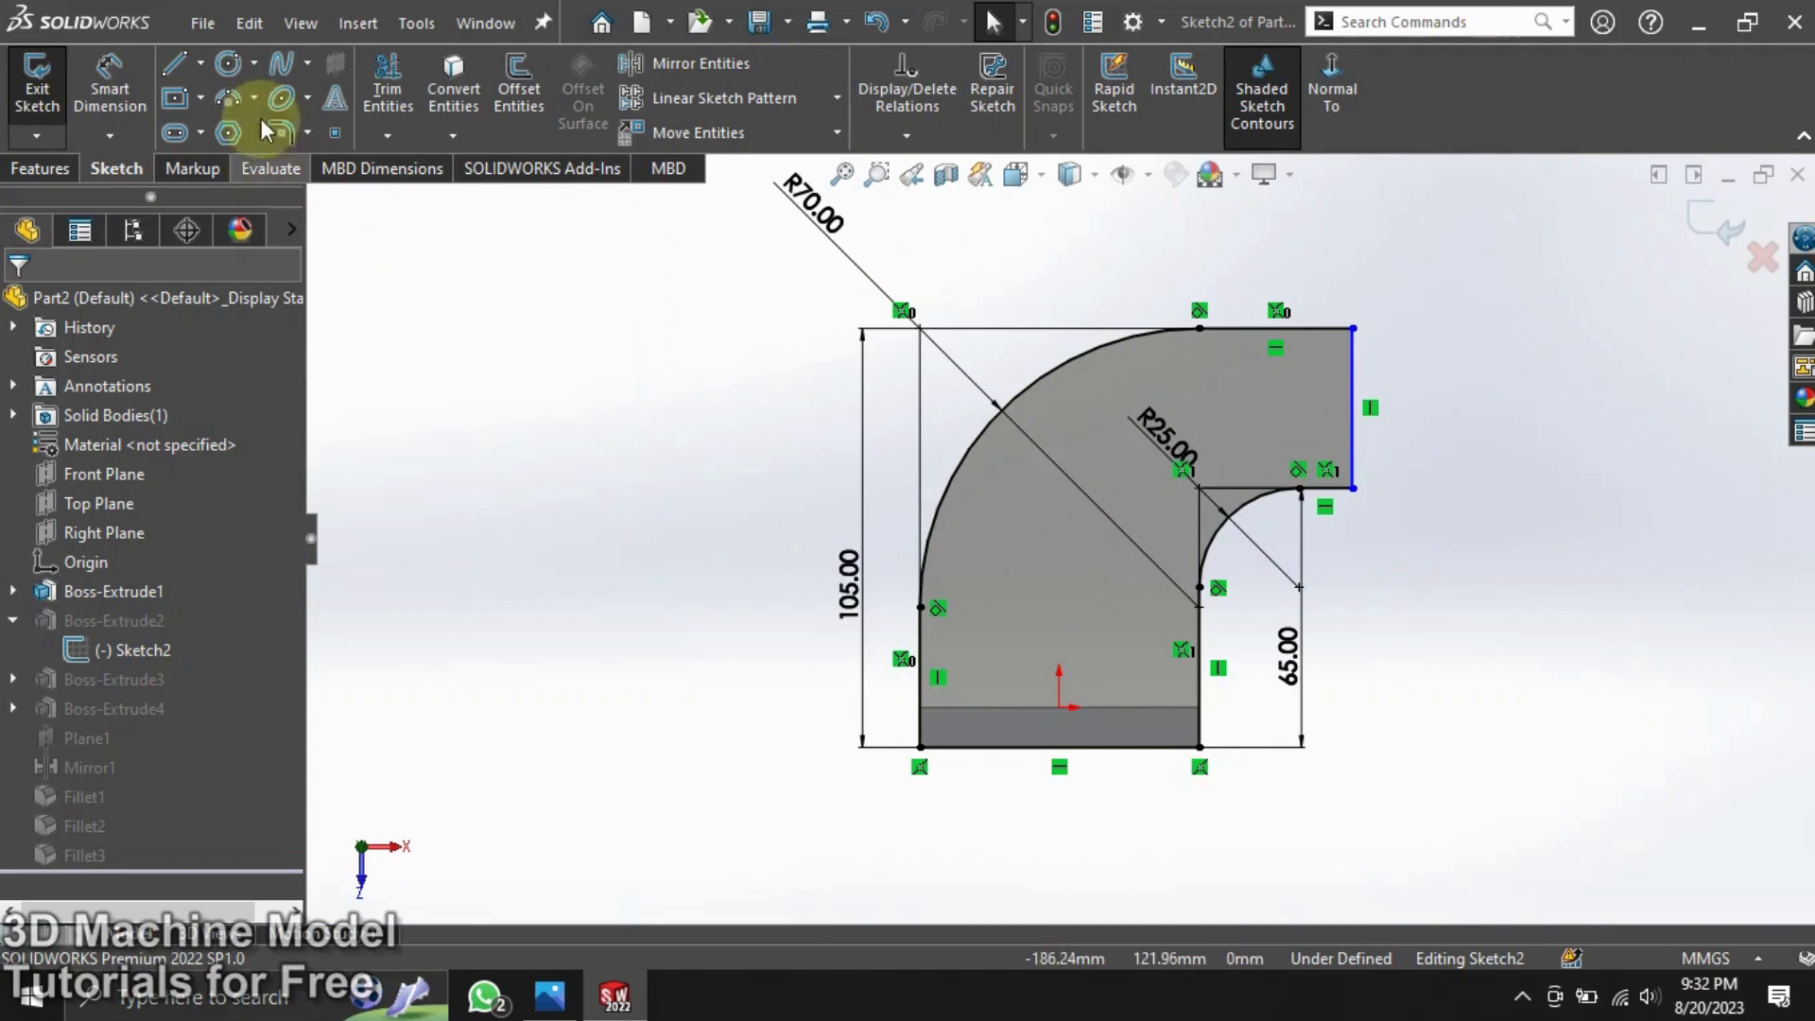
left_click(228, 63)
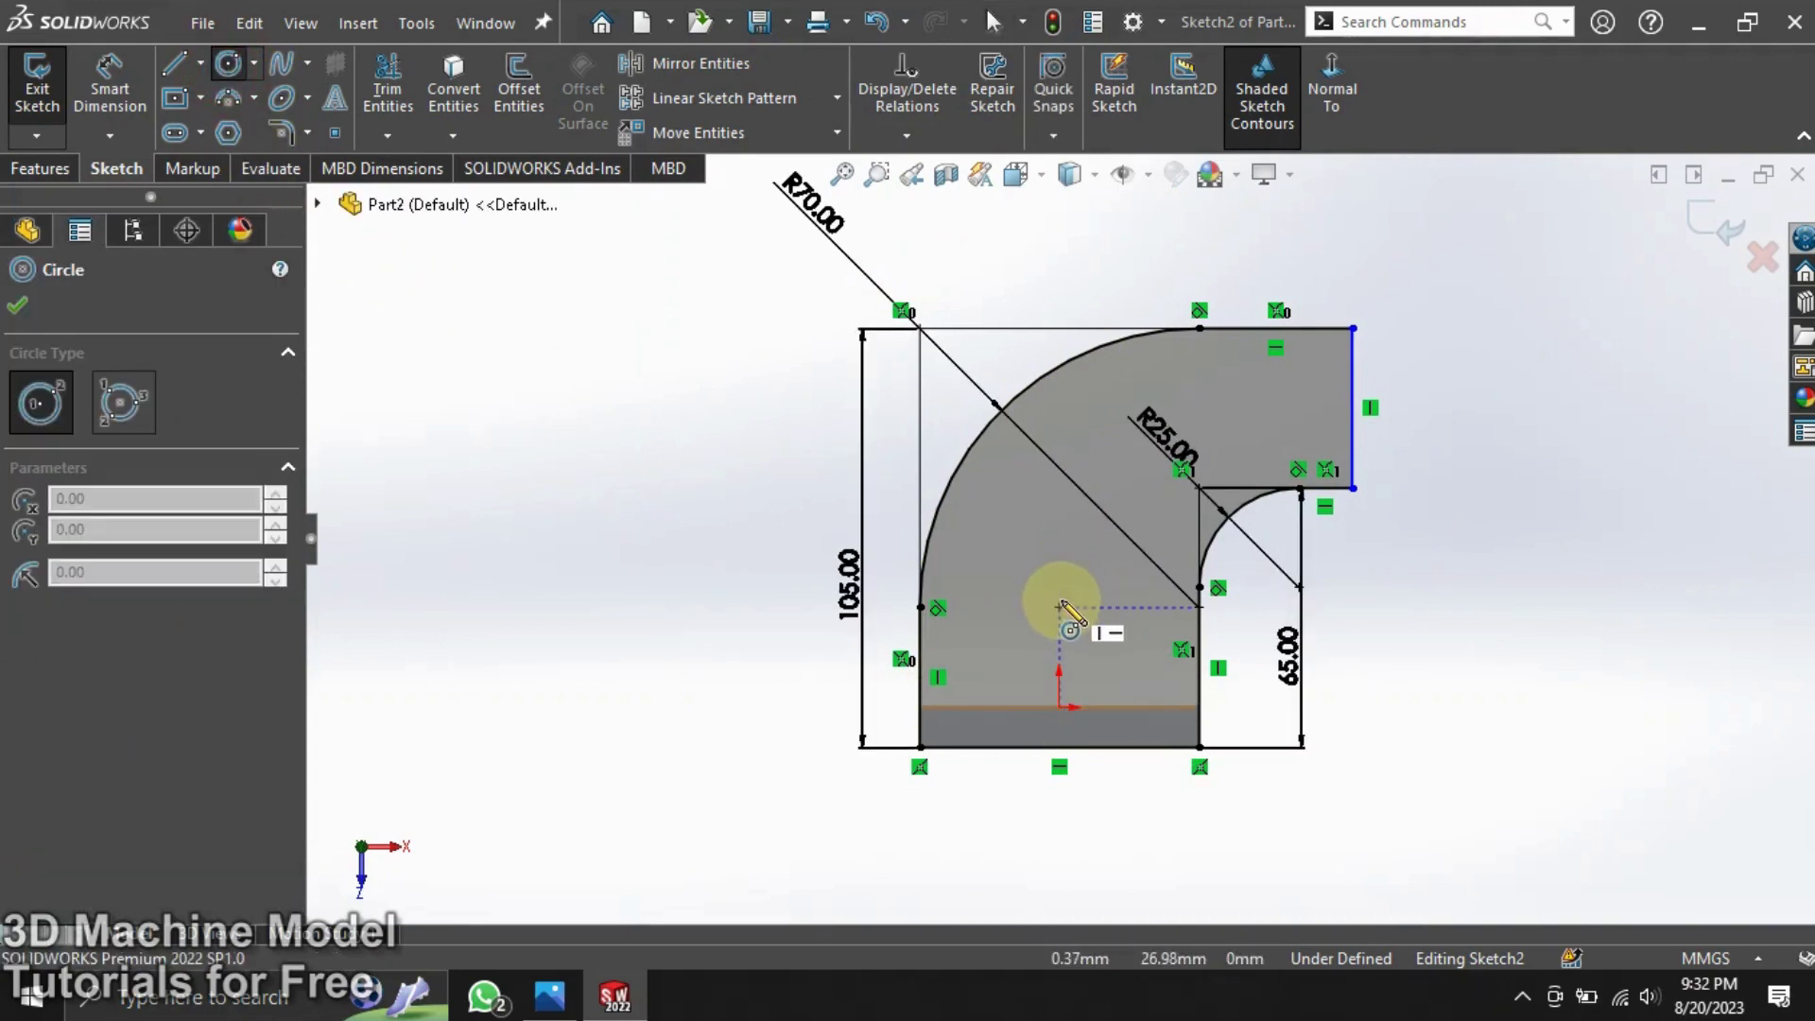
left_click(1060, 607)
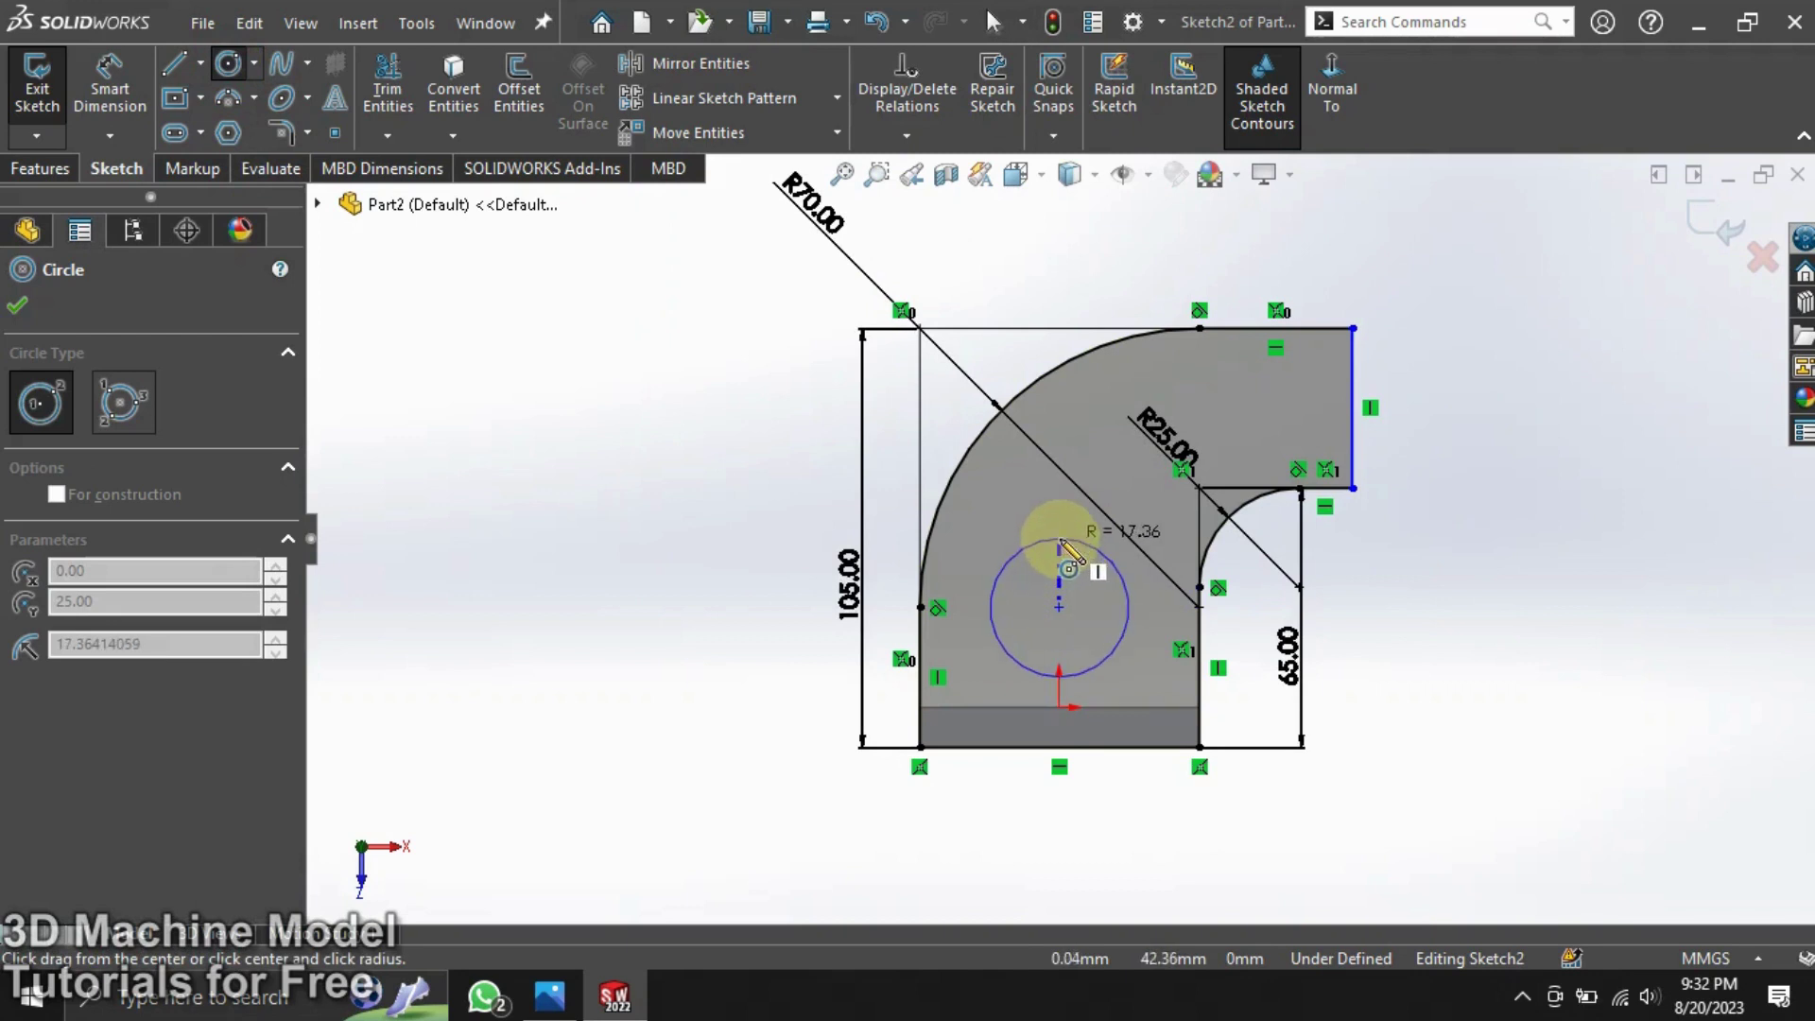
left_click(1061, 547)
Step: Dimension the circle centre 40 mm above the profile's bottom edge
left_click(107, 80)
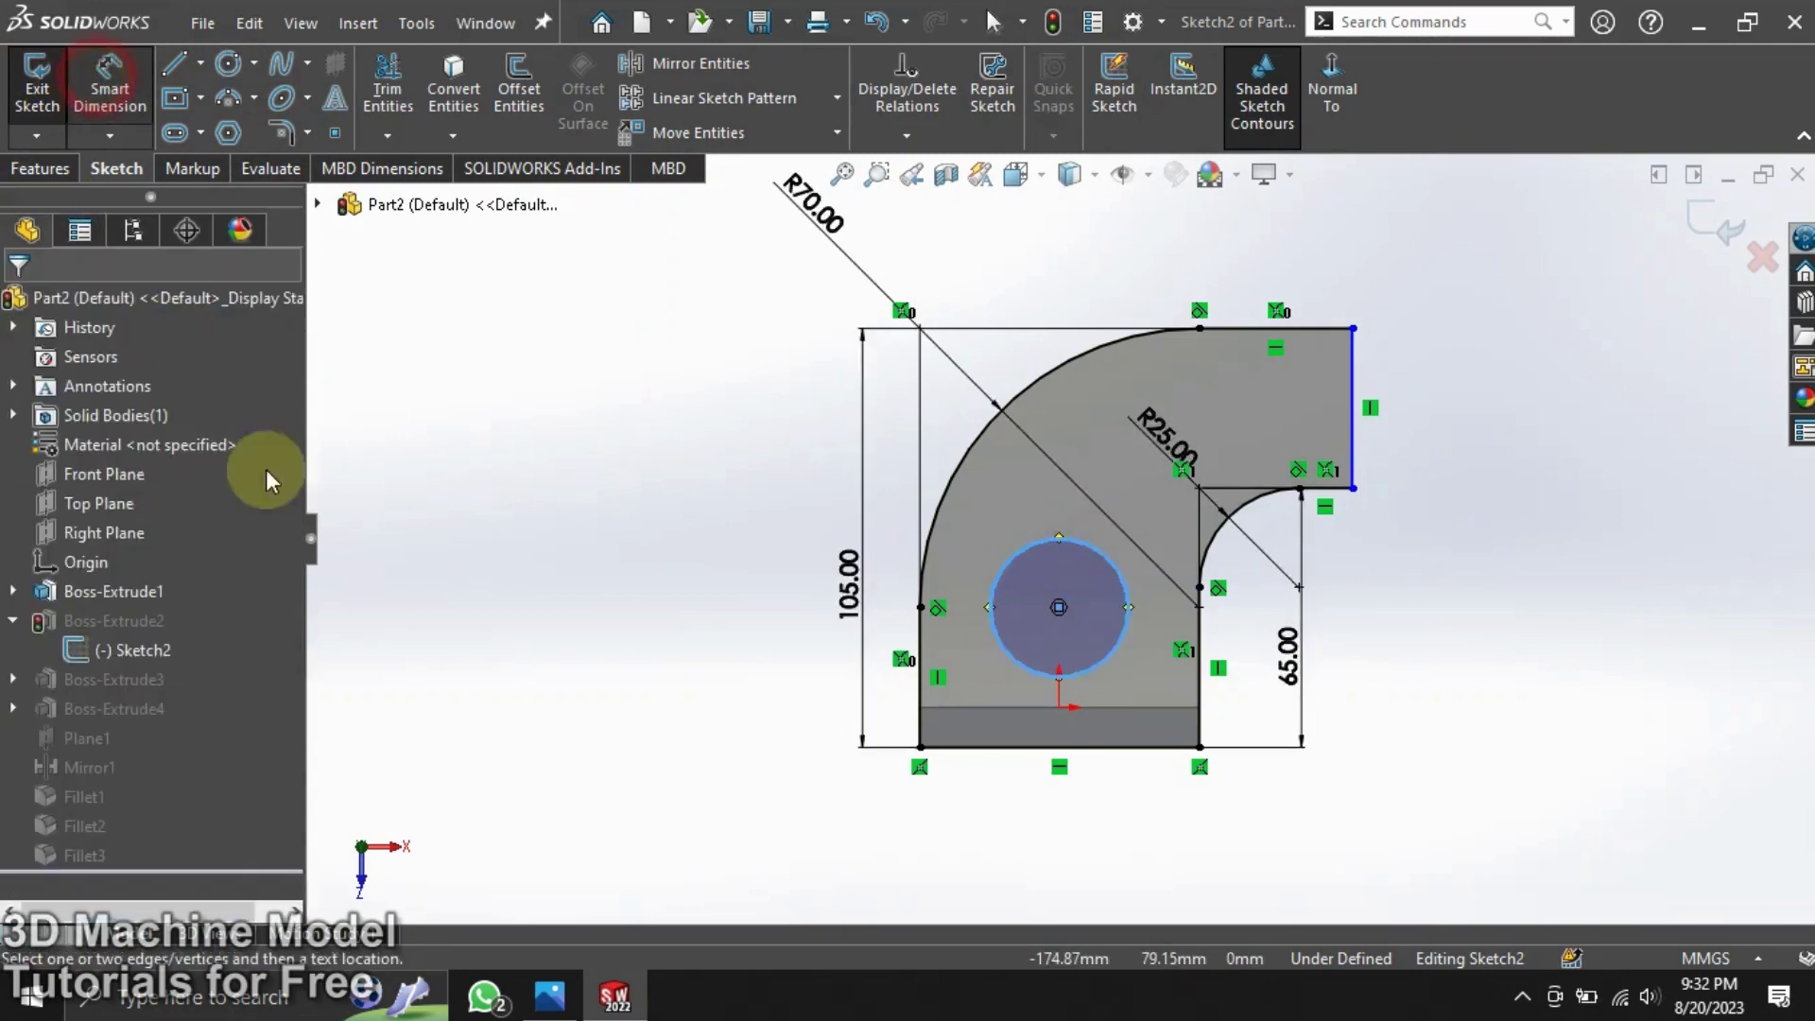
left_click(945, 747)
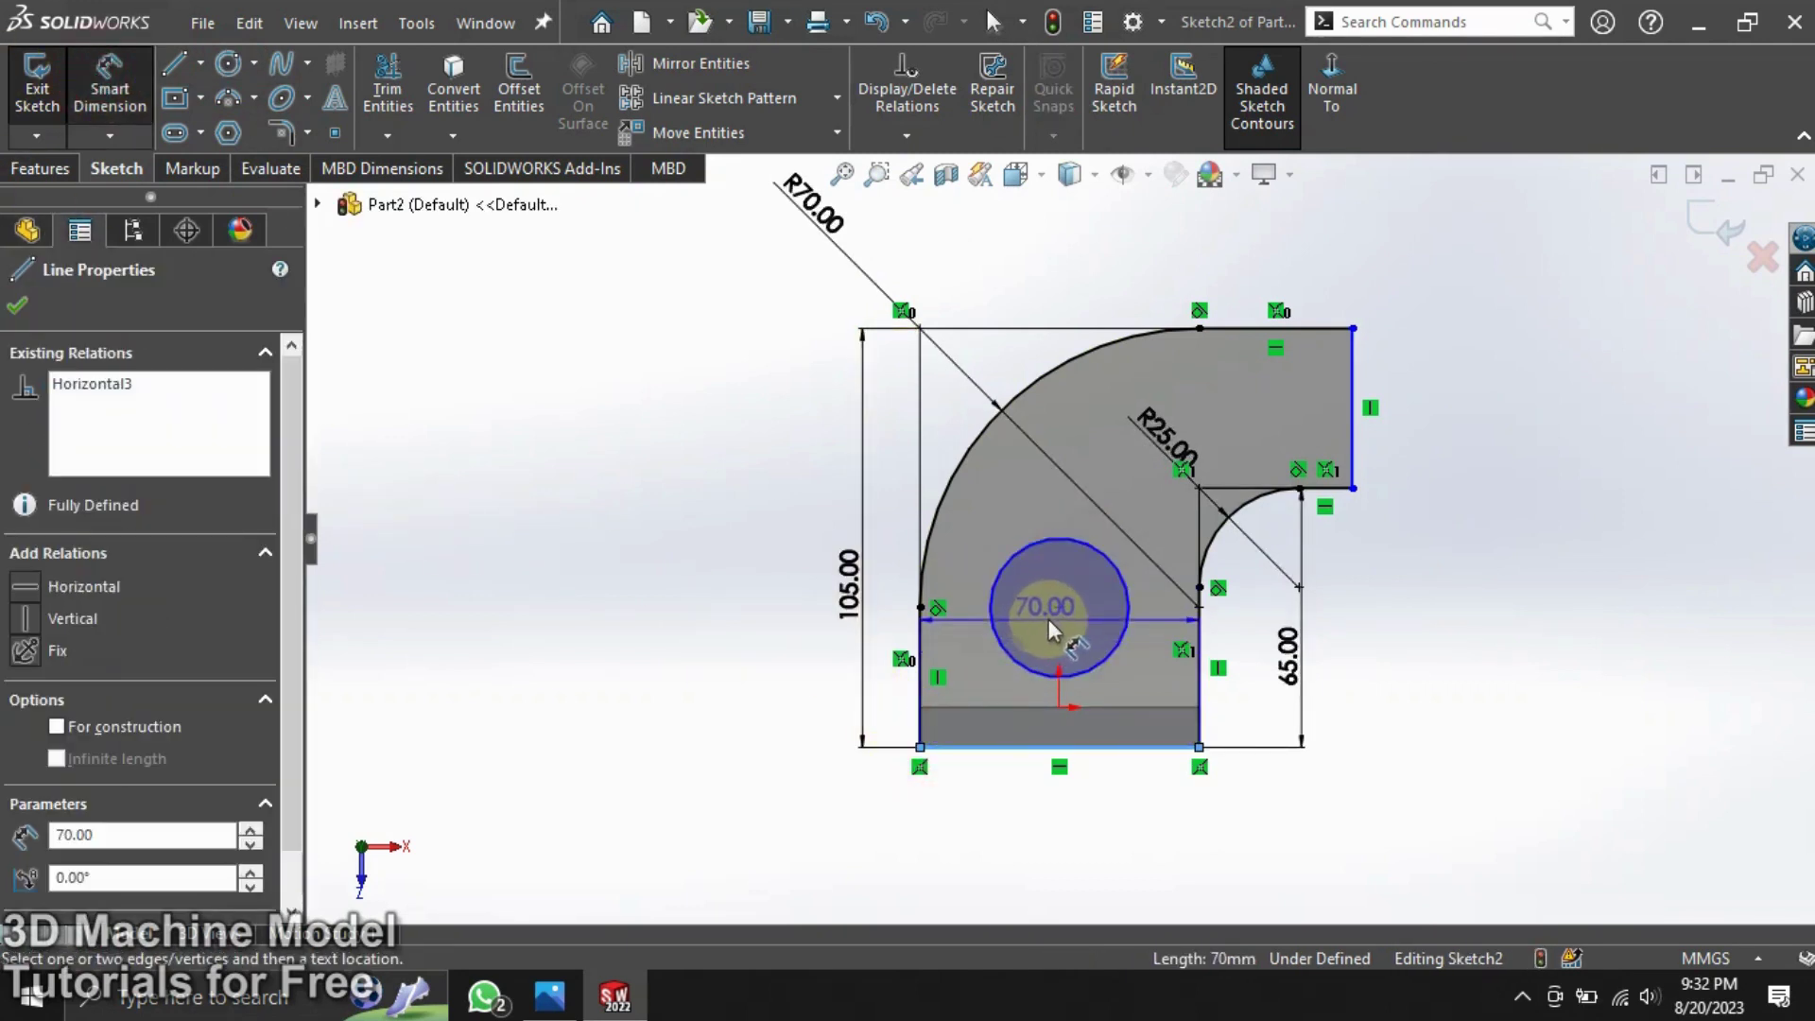
left_click(1059, 607)
left_click(801, 695)
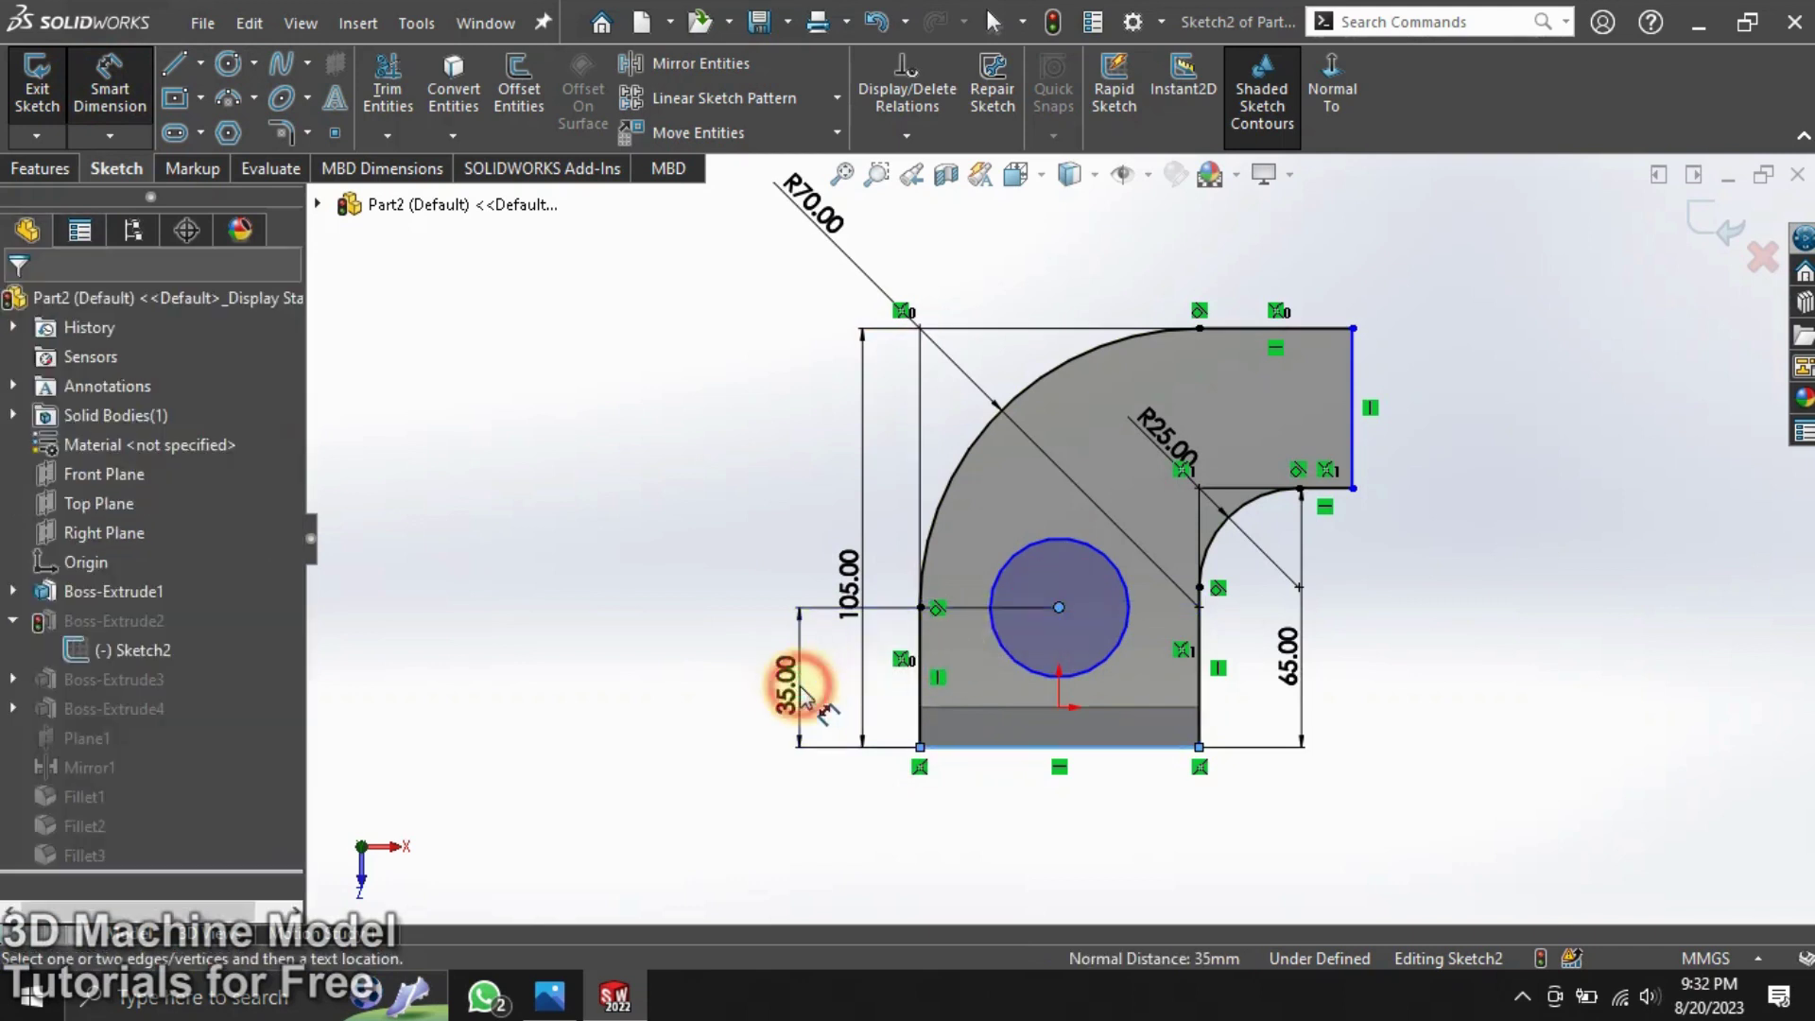
type("30")
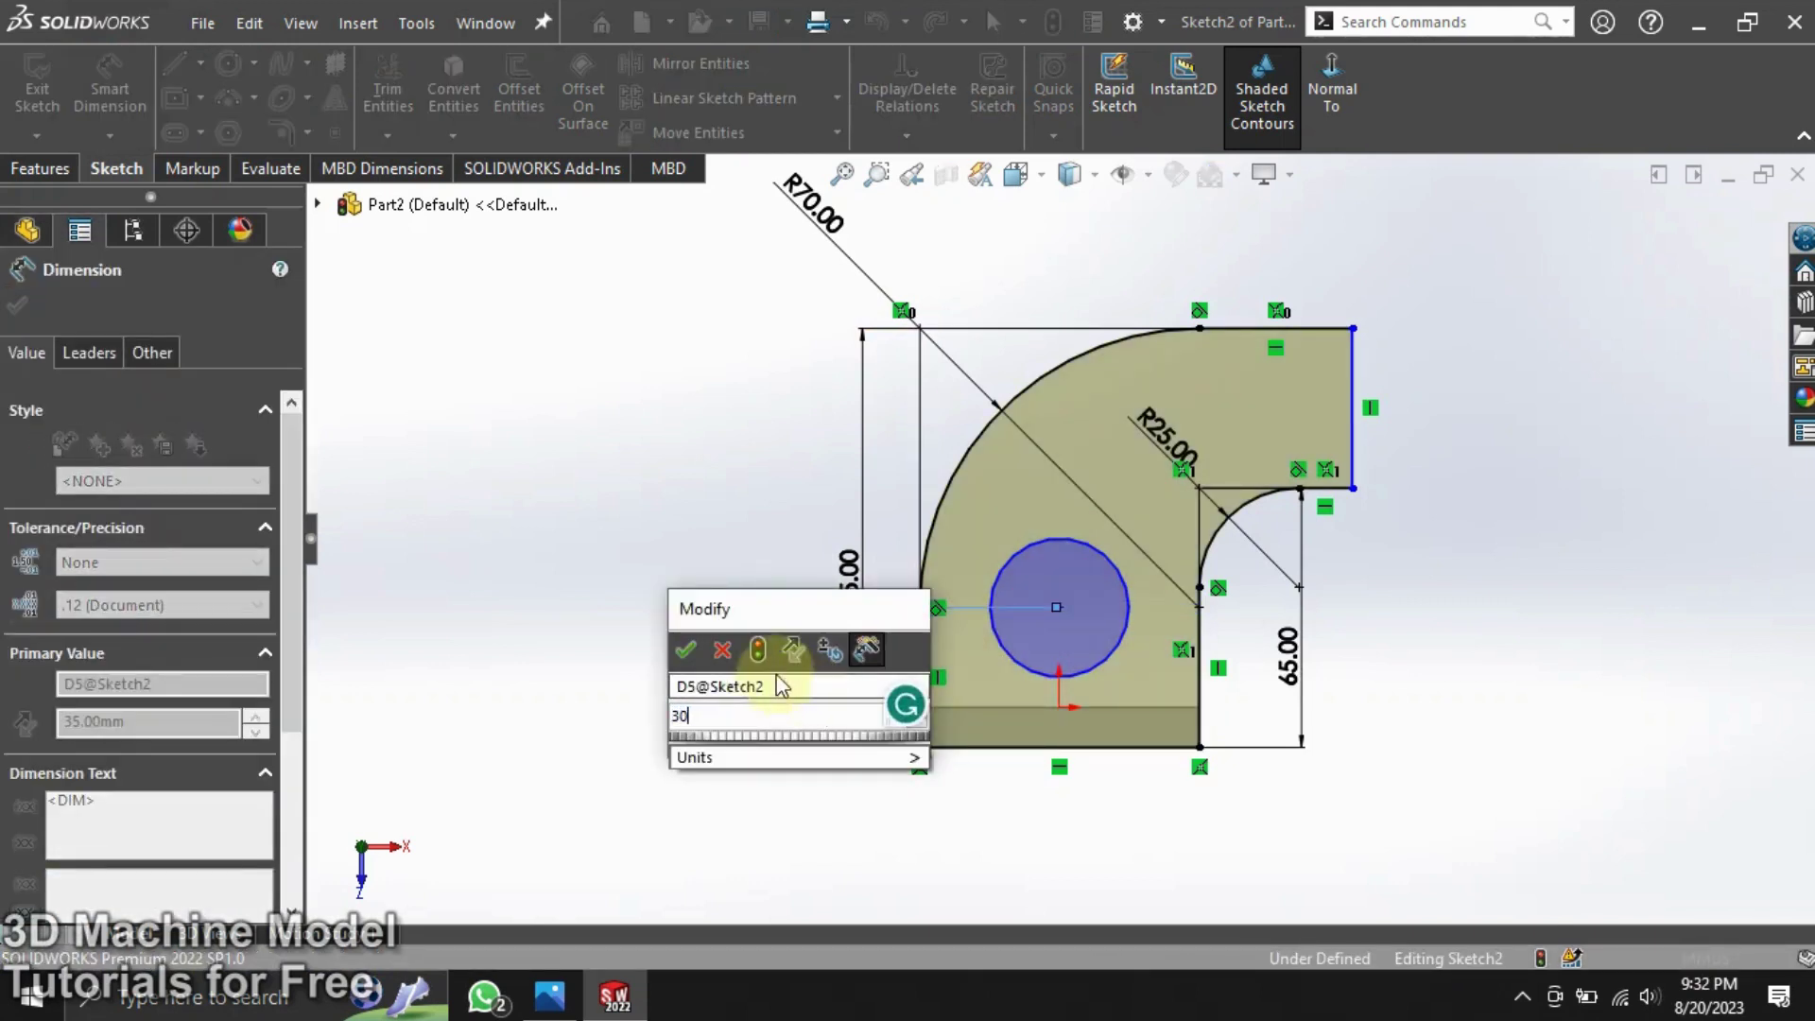
left_click(687, 650)
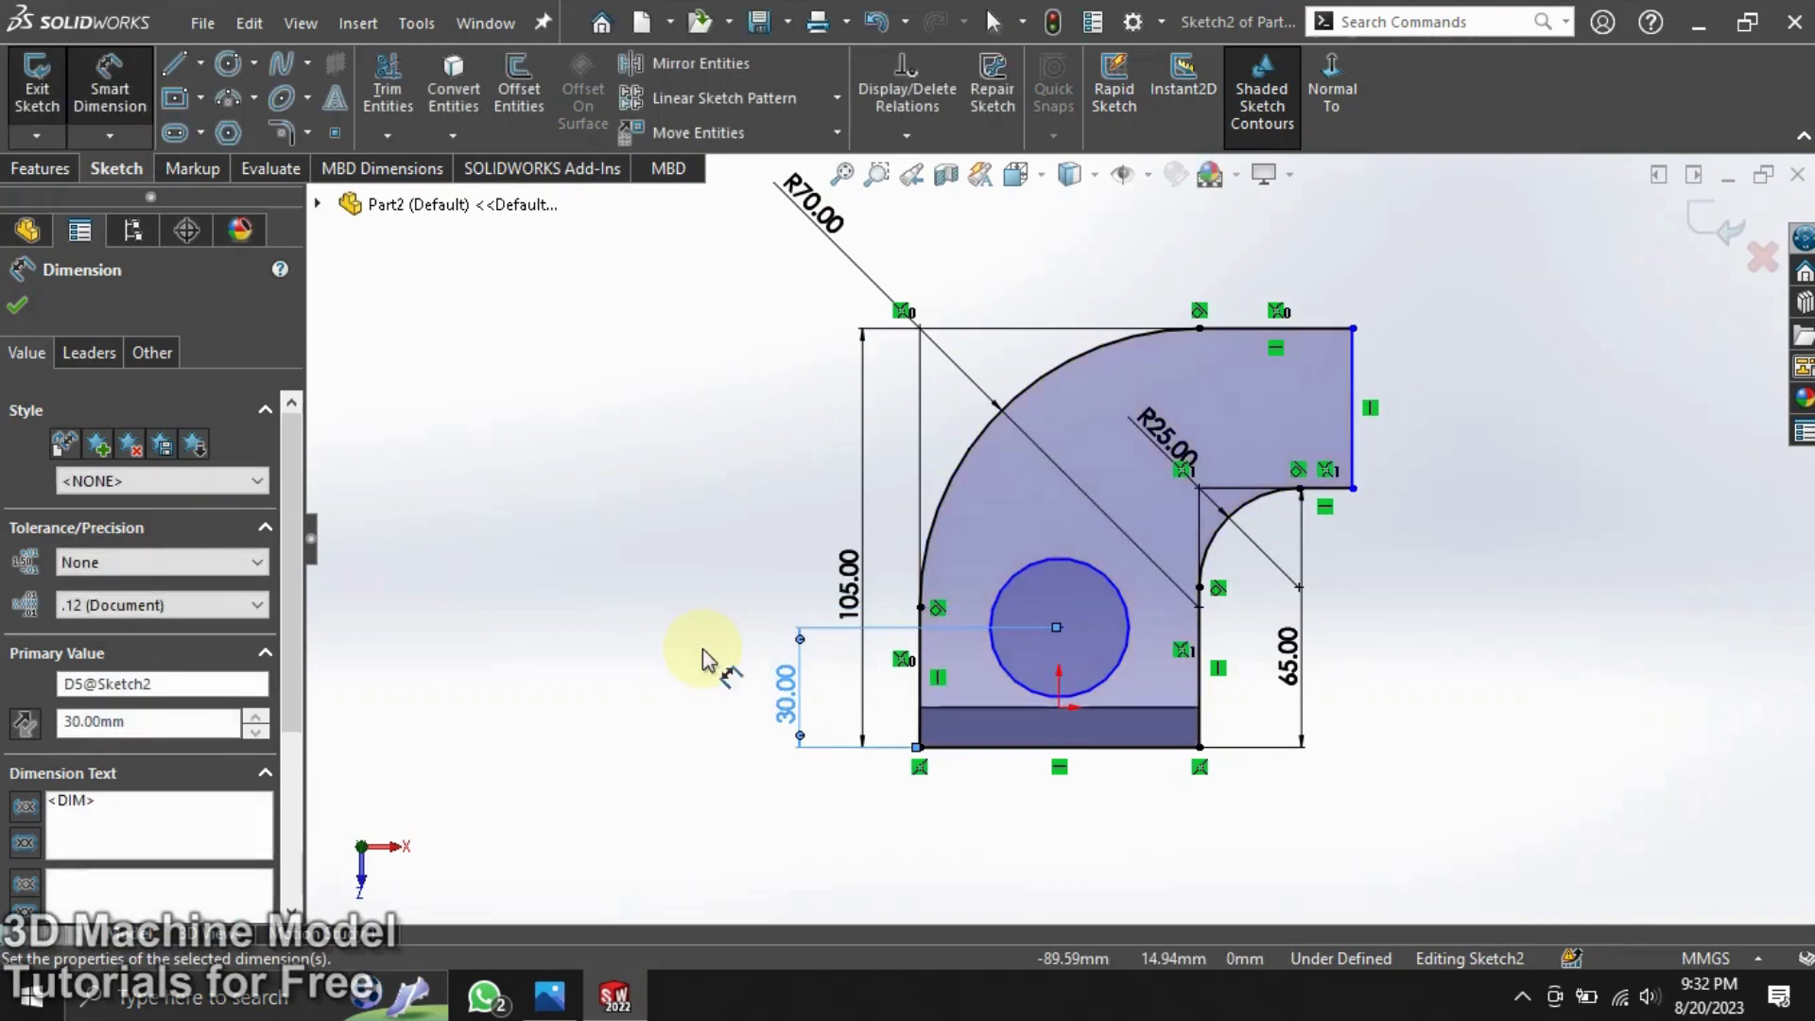
double_click(788, 709)
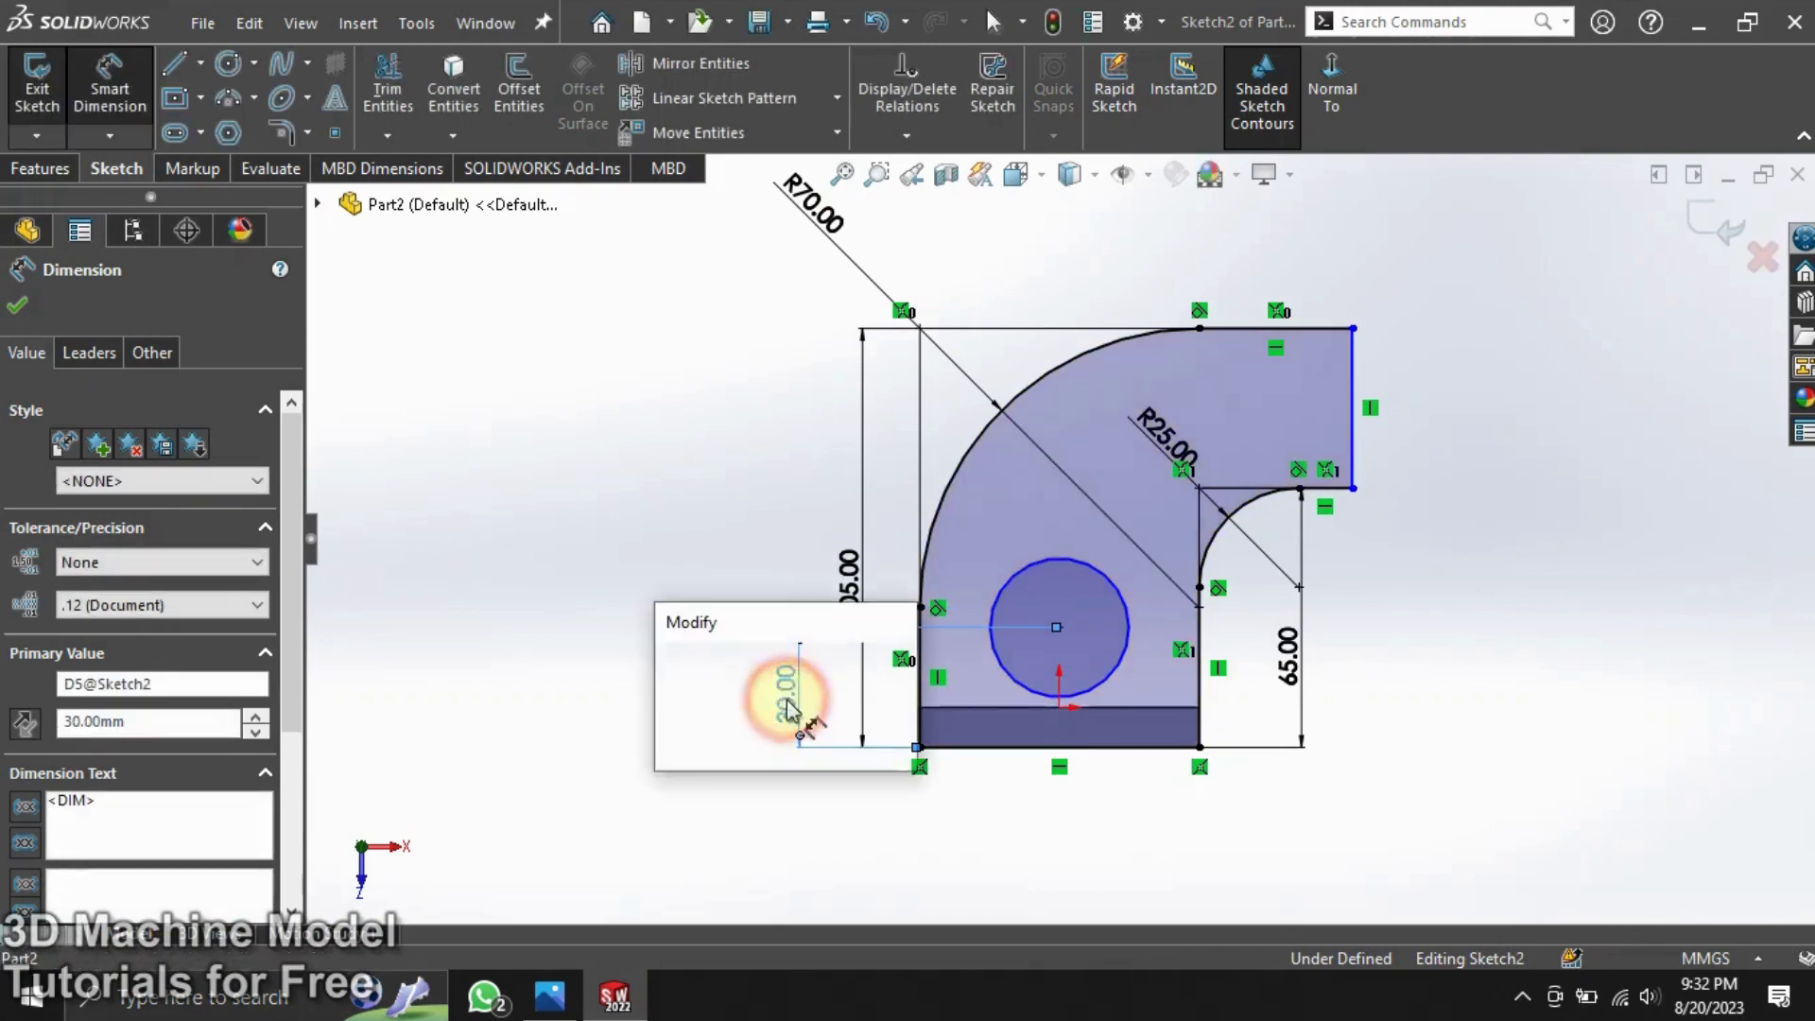
type("40")
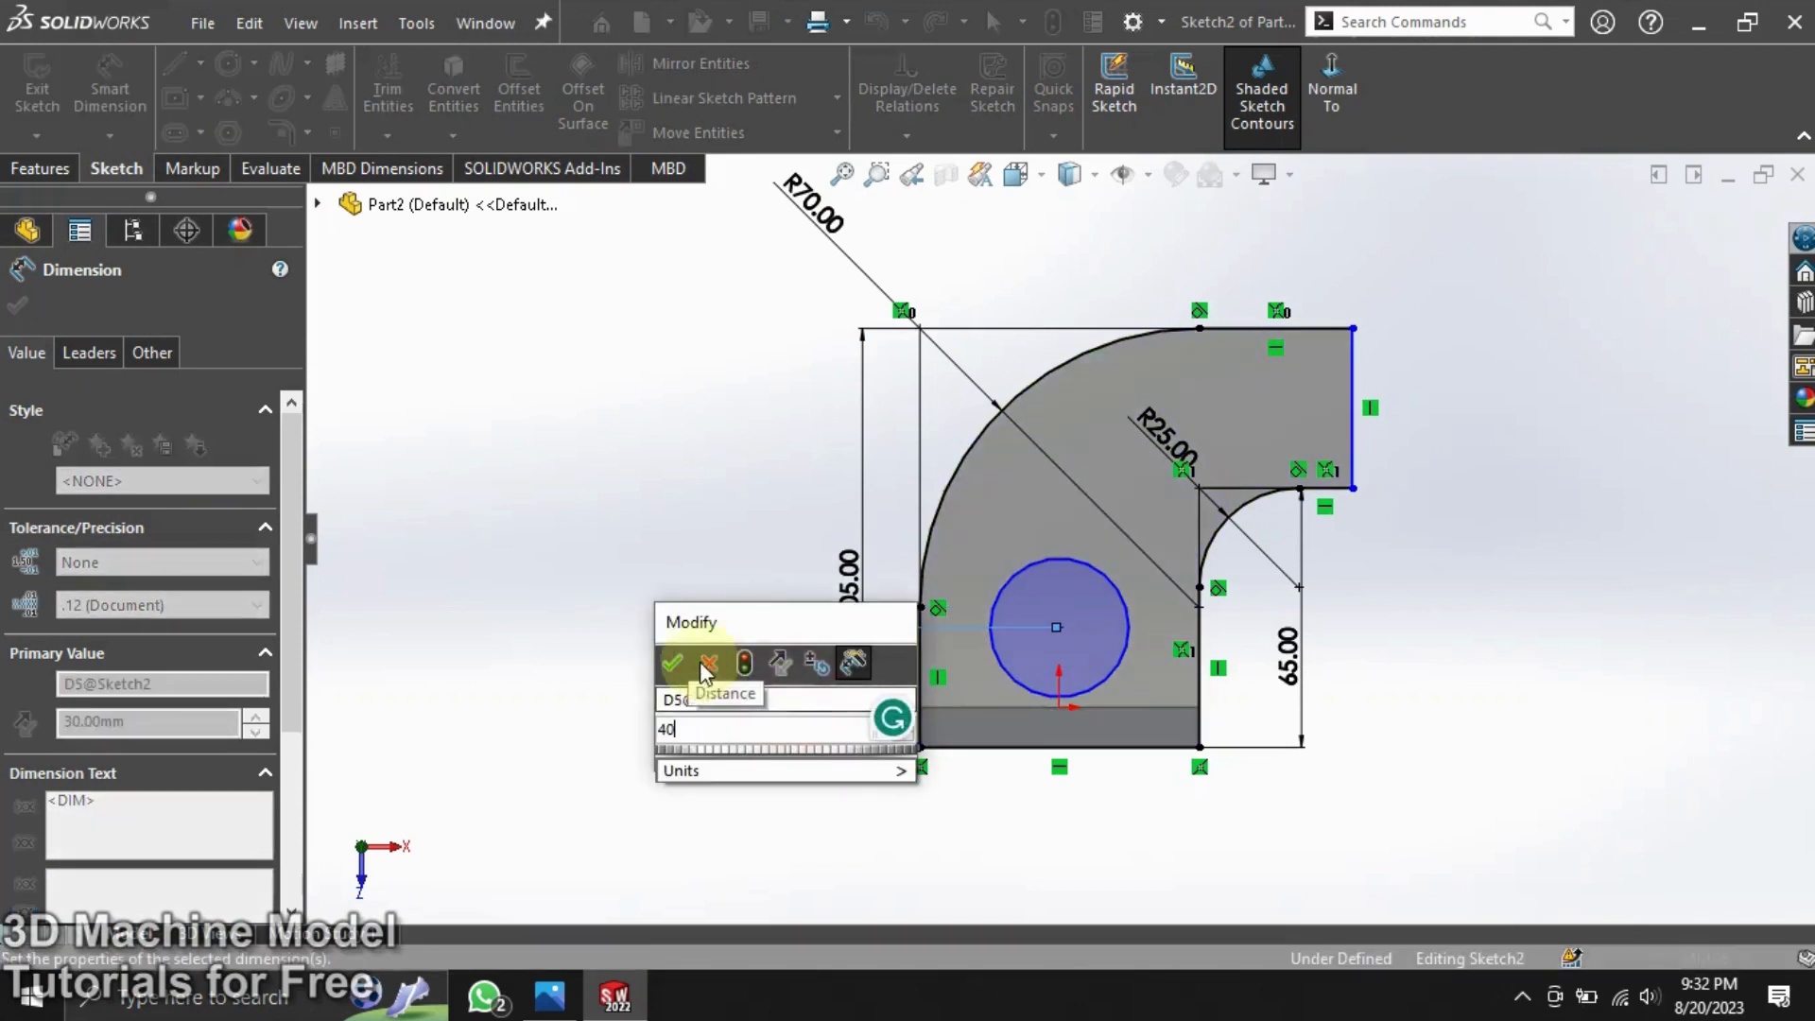
left_click(672, 663)
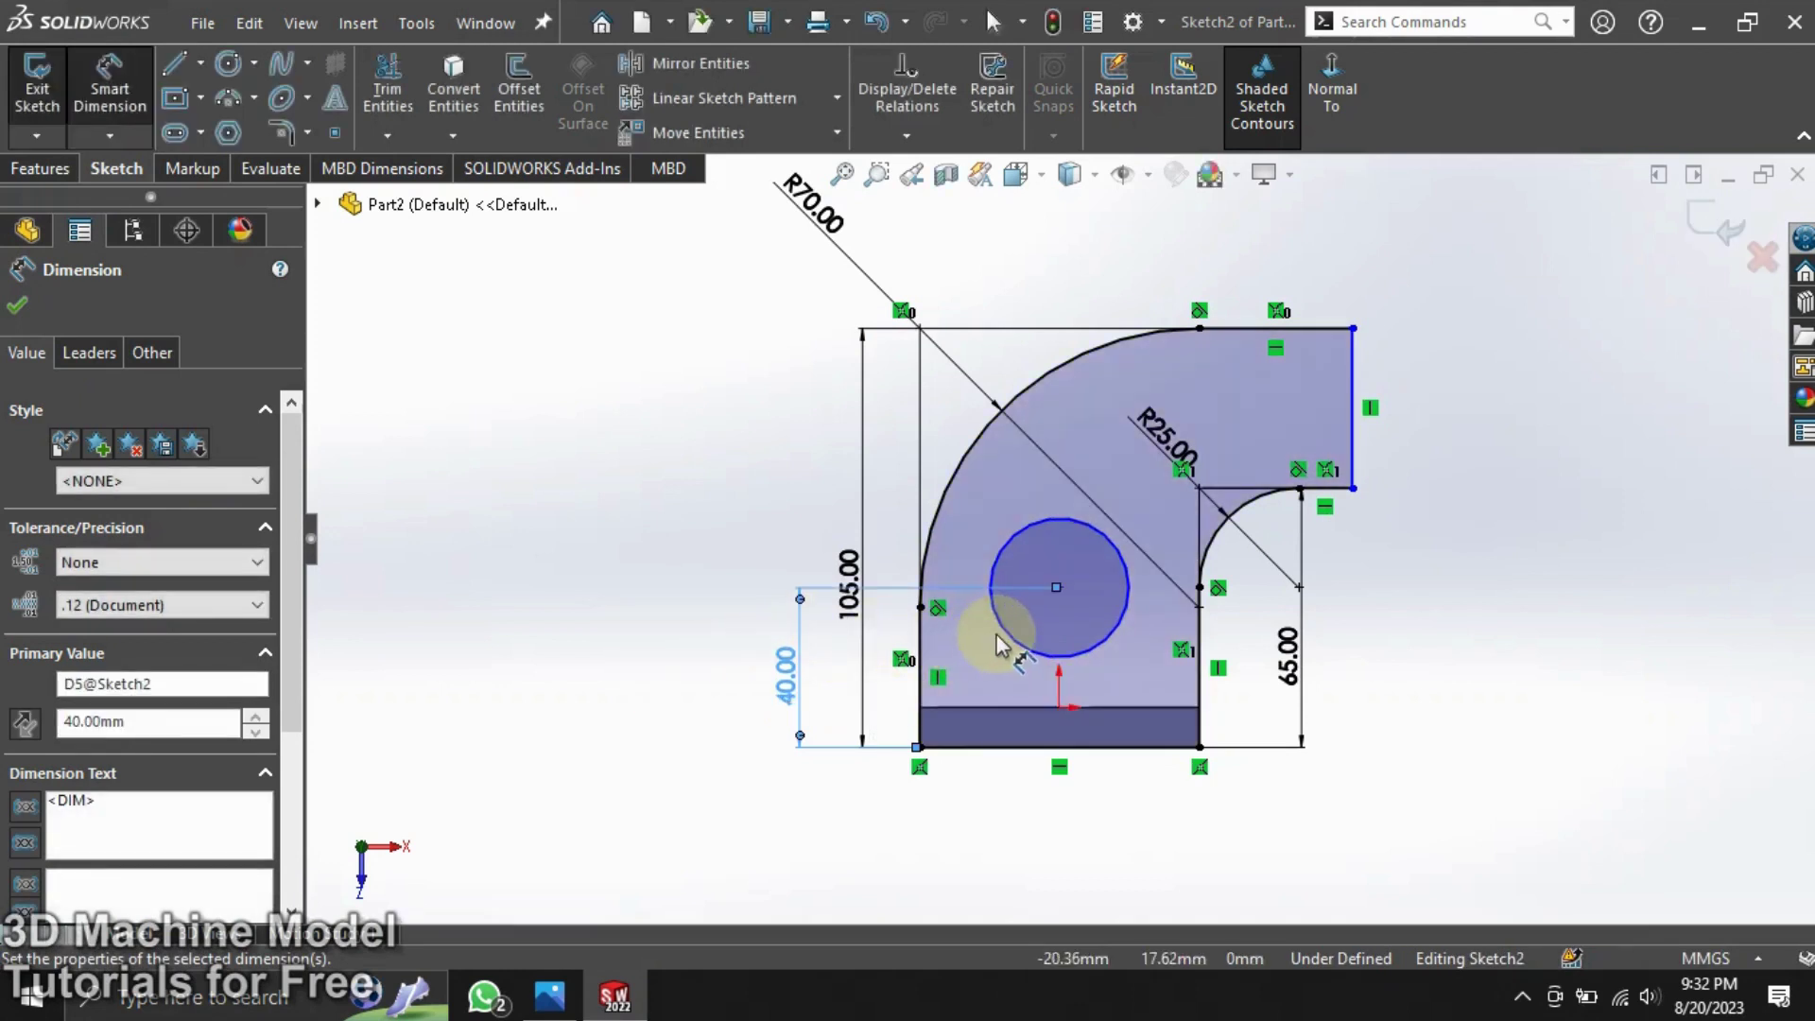
Step: Set the circle's diameter to 28.50 mm
left_click(1010, 640)
left_click(726, 551)
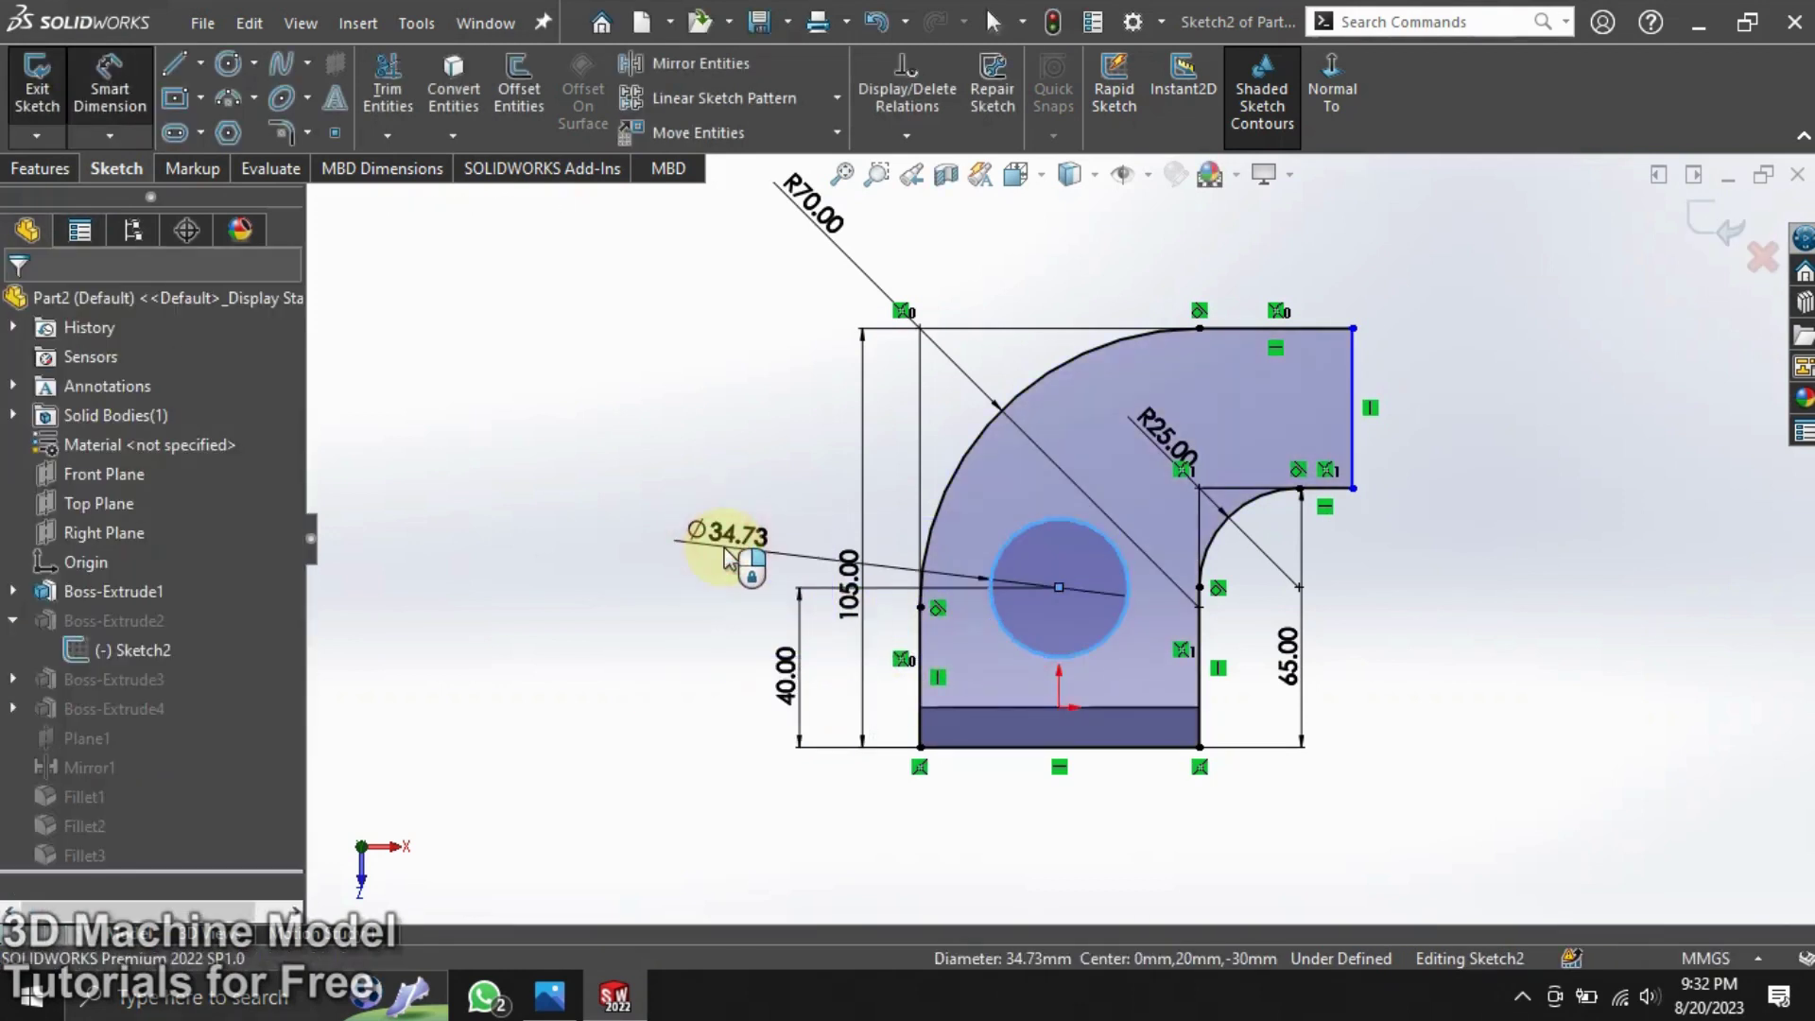
type("28")
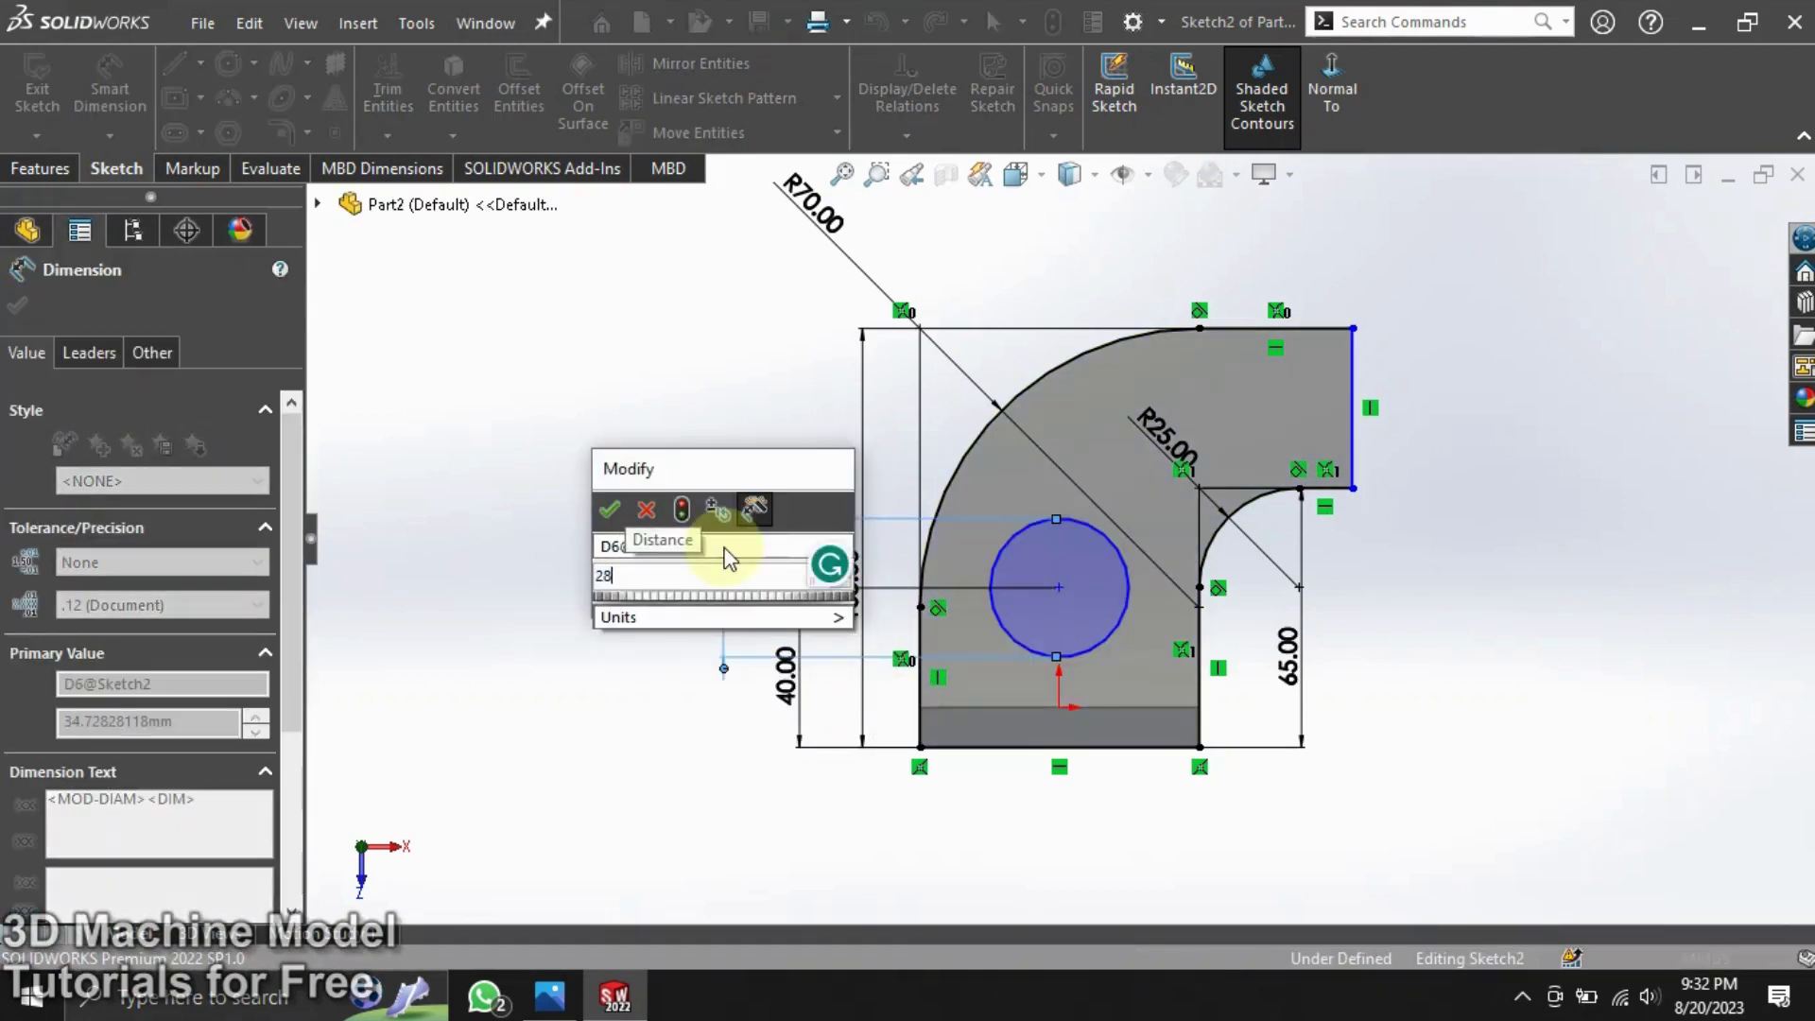
type(".5")
left_click(608, 515)
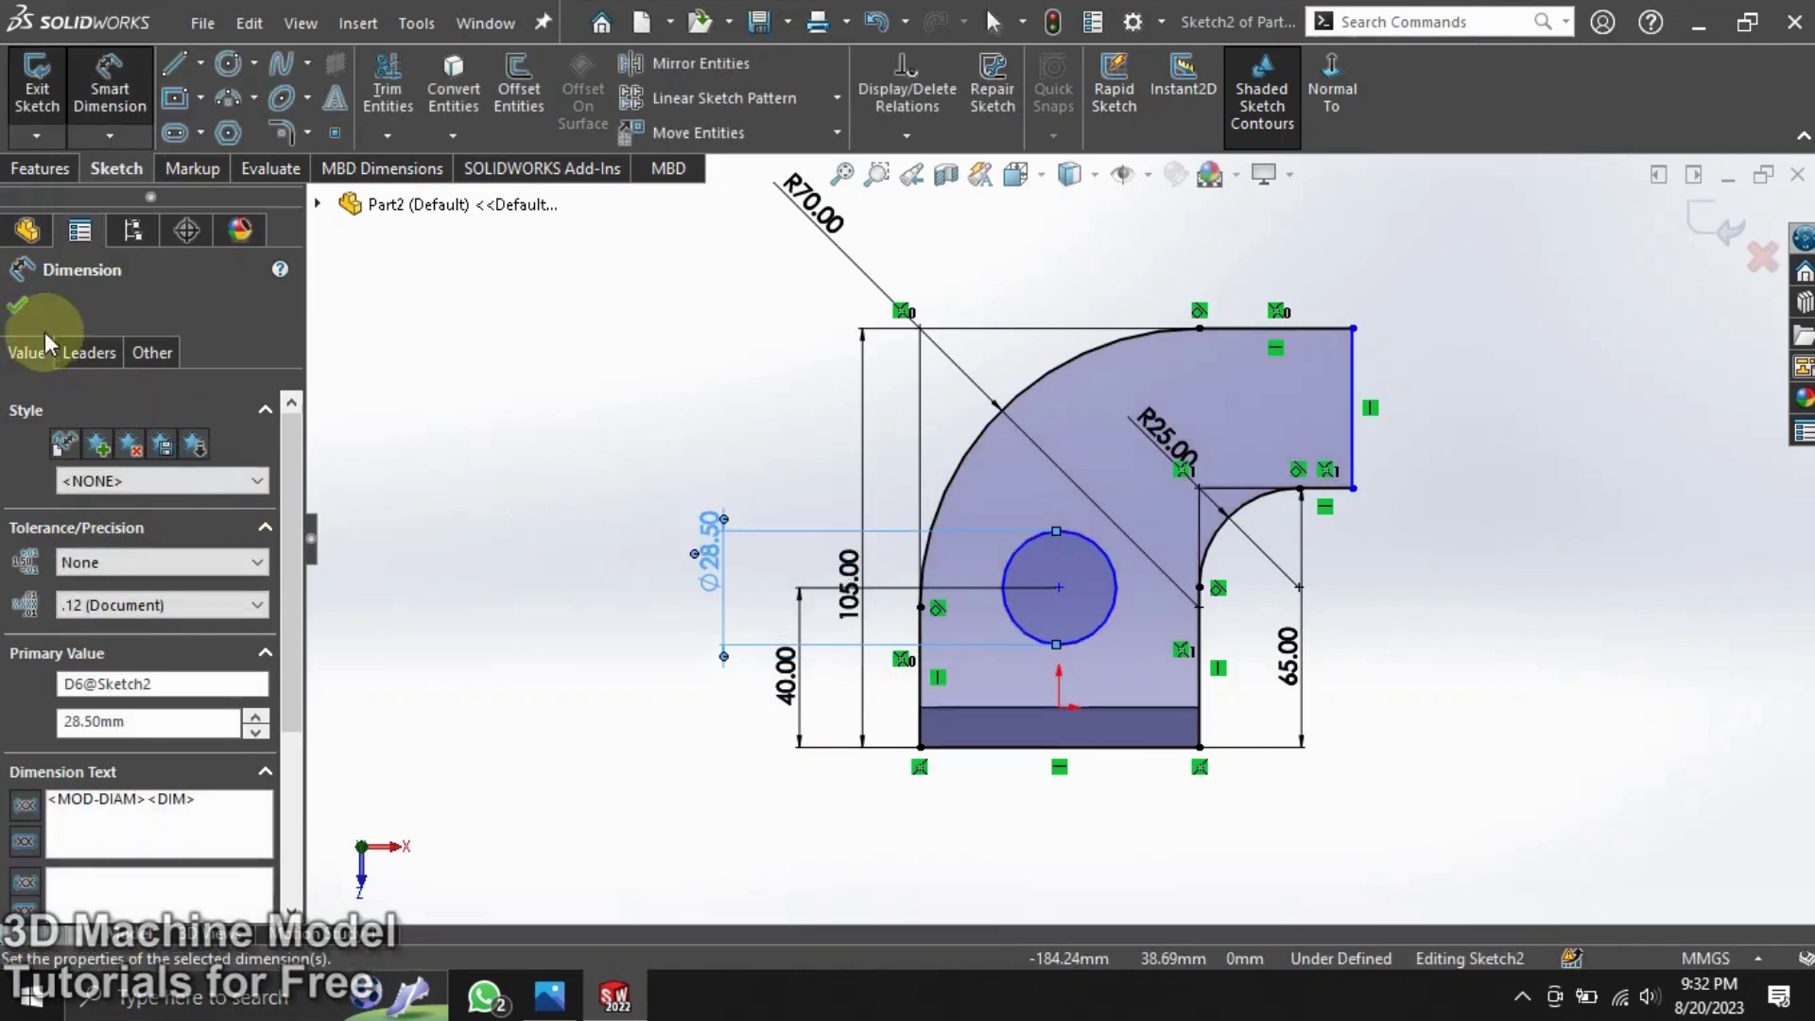
left_click(18, 306)
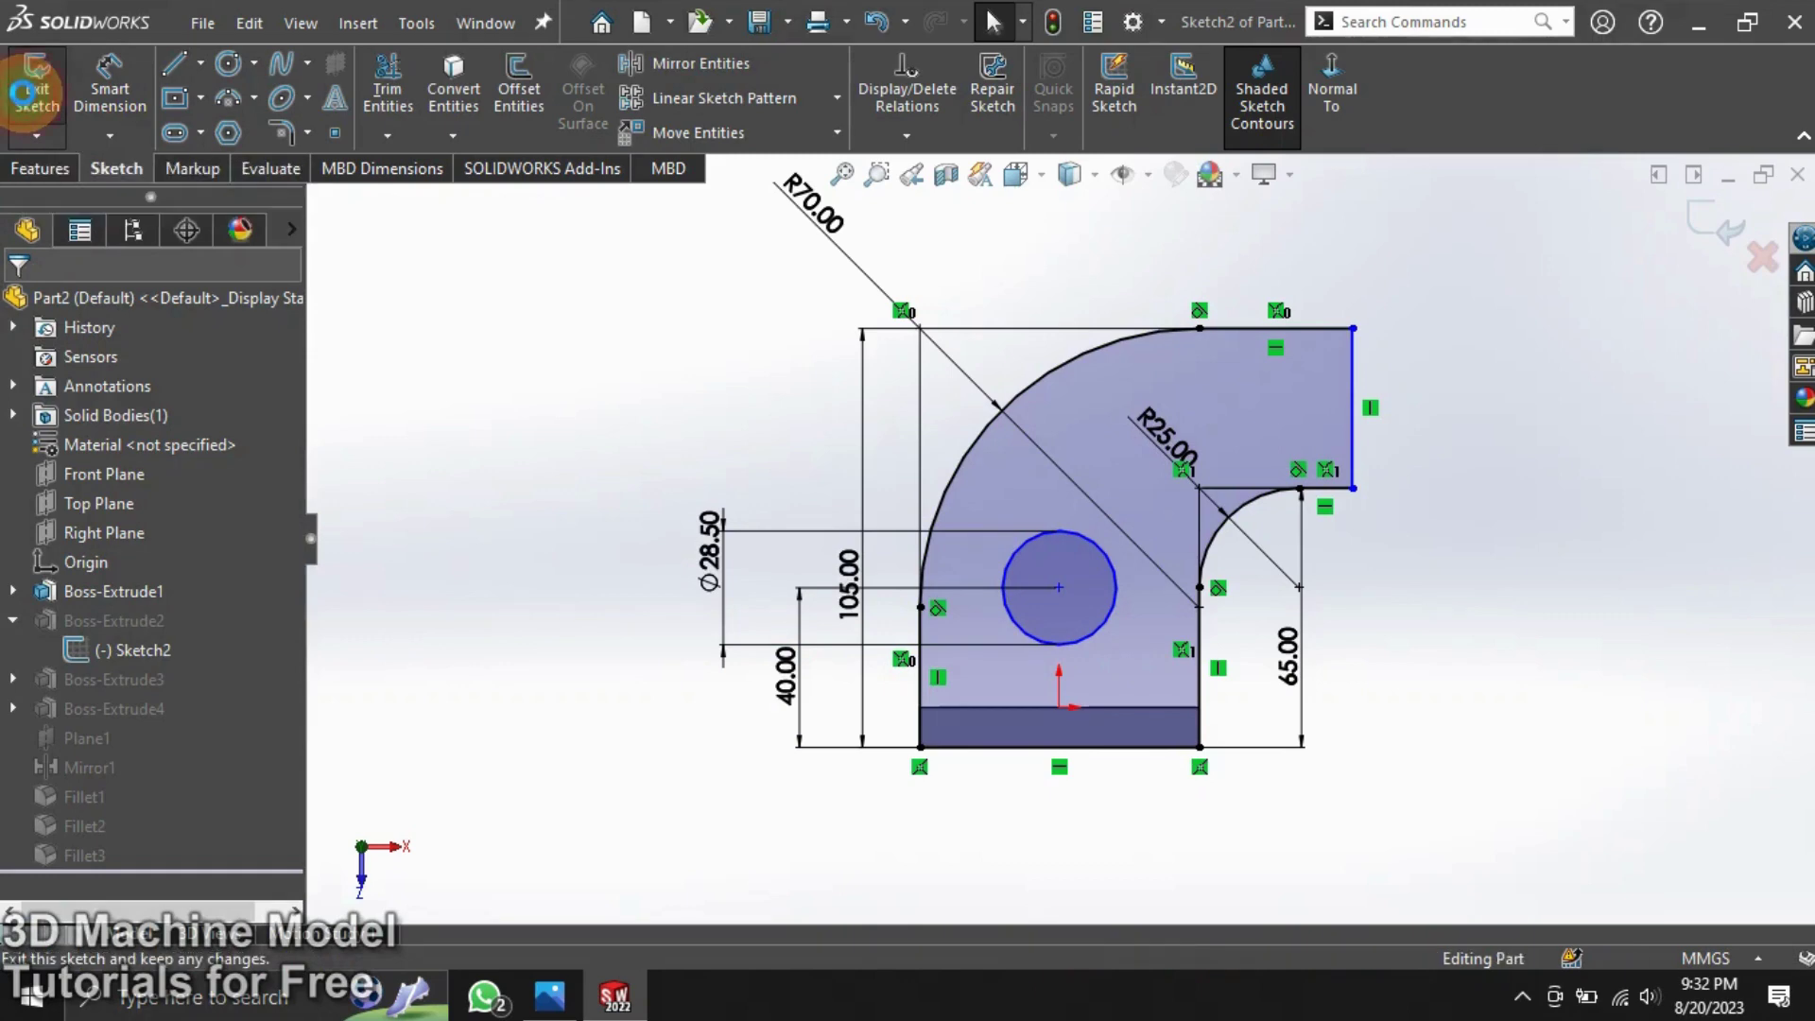
Step: Exit Sketch2 so the plate rebuilds with the 28.50 mm hole, then orbit to inspect it
left_click(23, 92)
mouse_move(620, 470)
middle_mouse_down()
mouse_move(955, 555)
mouse_move(1037, 604)
middle_mouse_up()
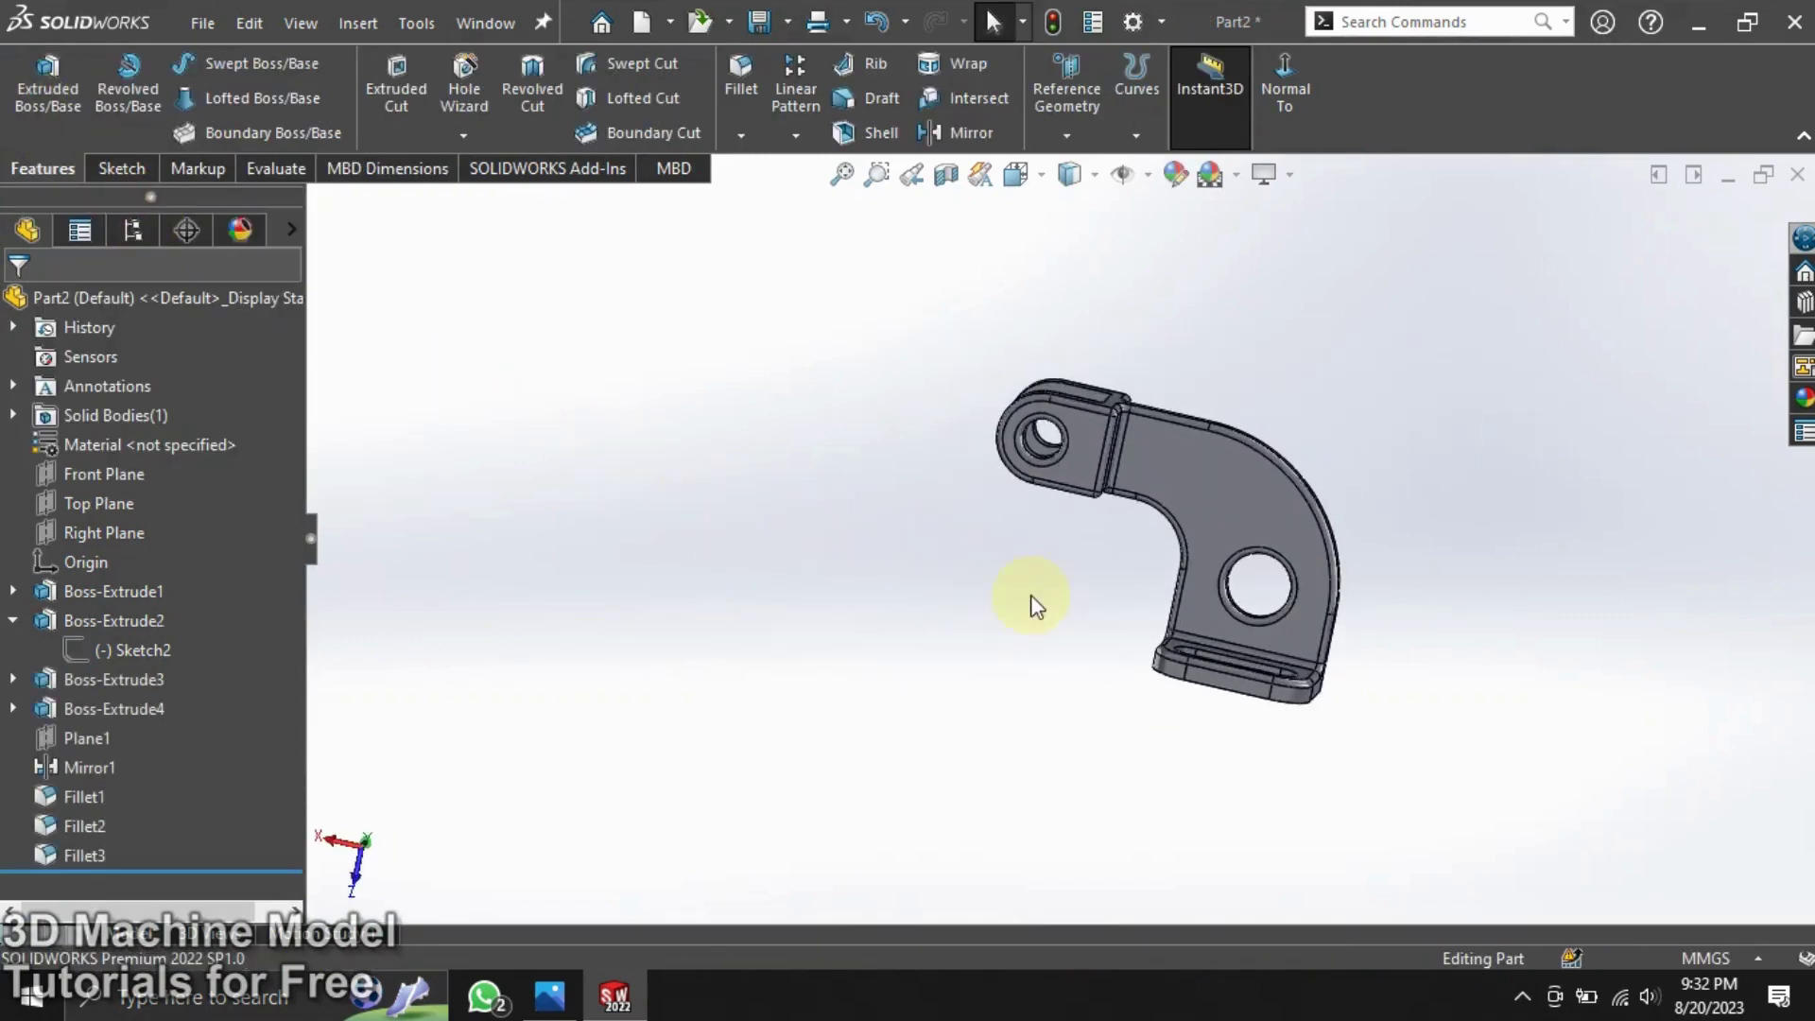
scroll(1074, 523, "down", 3)
mouse_move(1115, 515)
middle_mouse_down()
mouse_move(1066, 604)
mouse_move(1094, 587)
mouse_move(1053, 685)
mouse_move(1135, 571)
mouse_move(1075, 530)
mouse_move(782, 470)
mouse_move(1224, 507)
mouse_move(1135, 505)
middle_mouse_up()
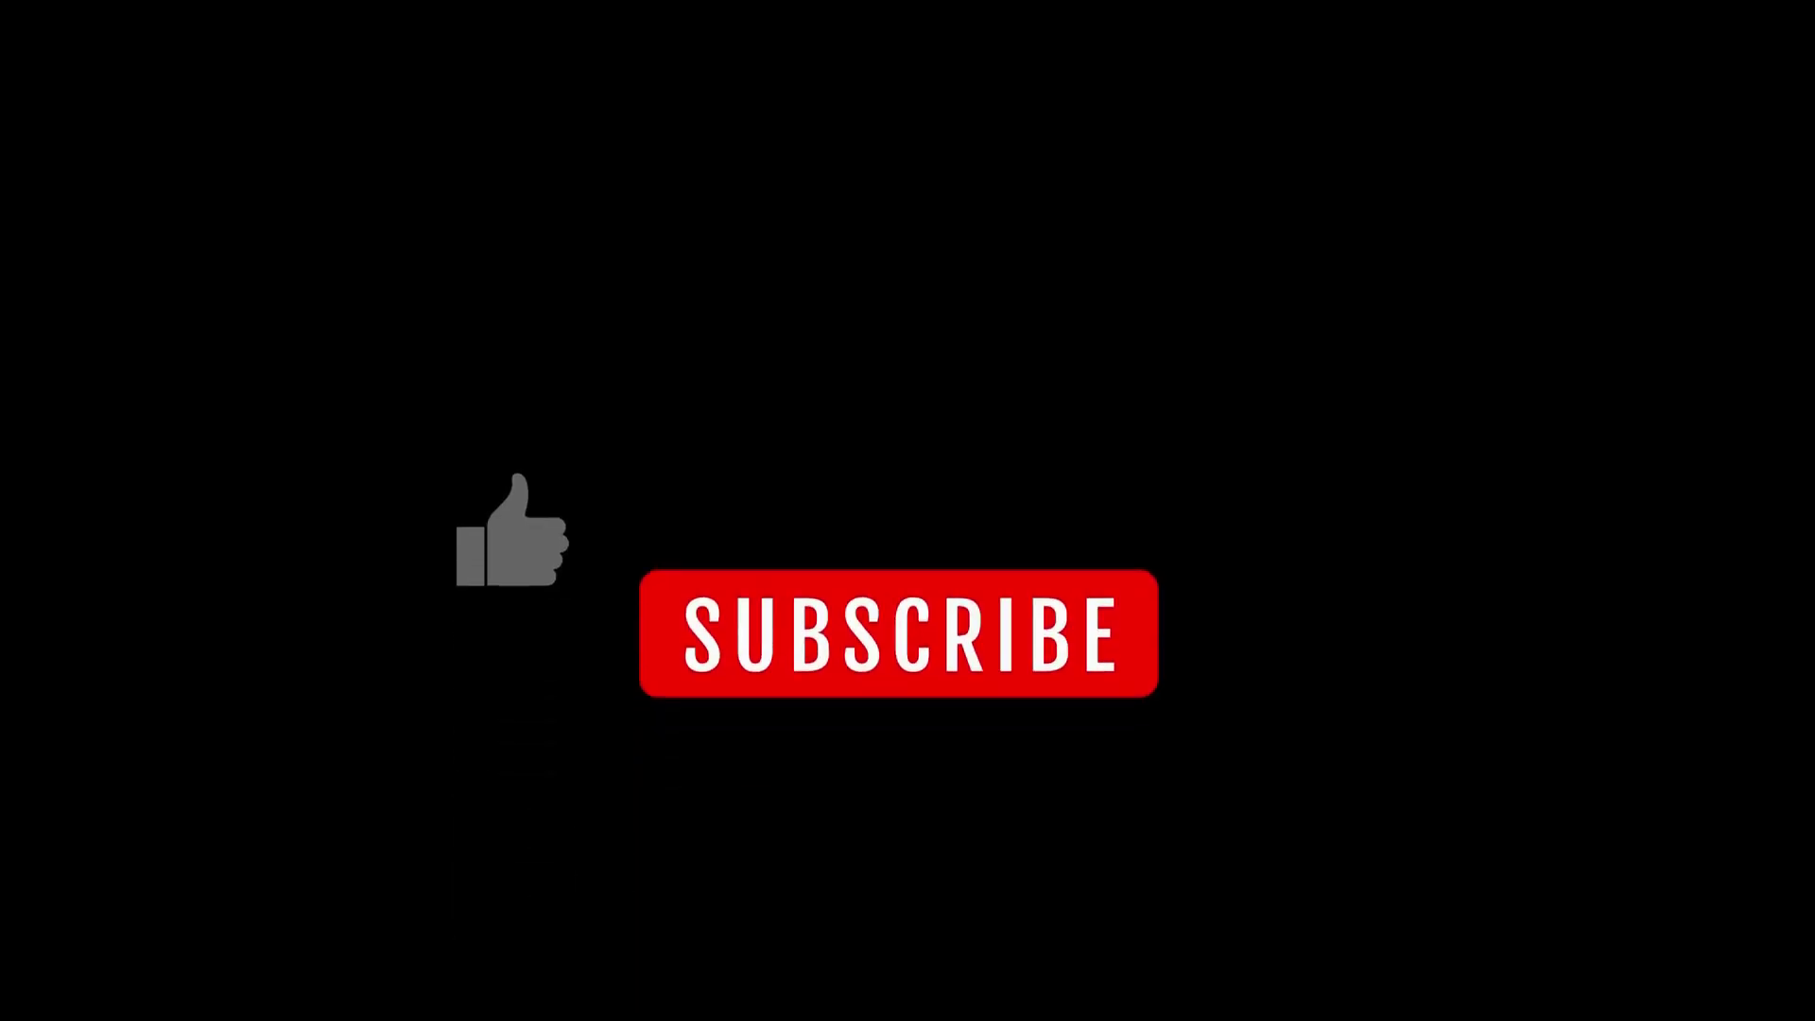